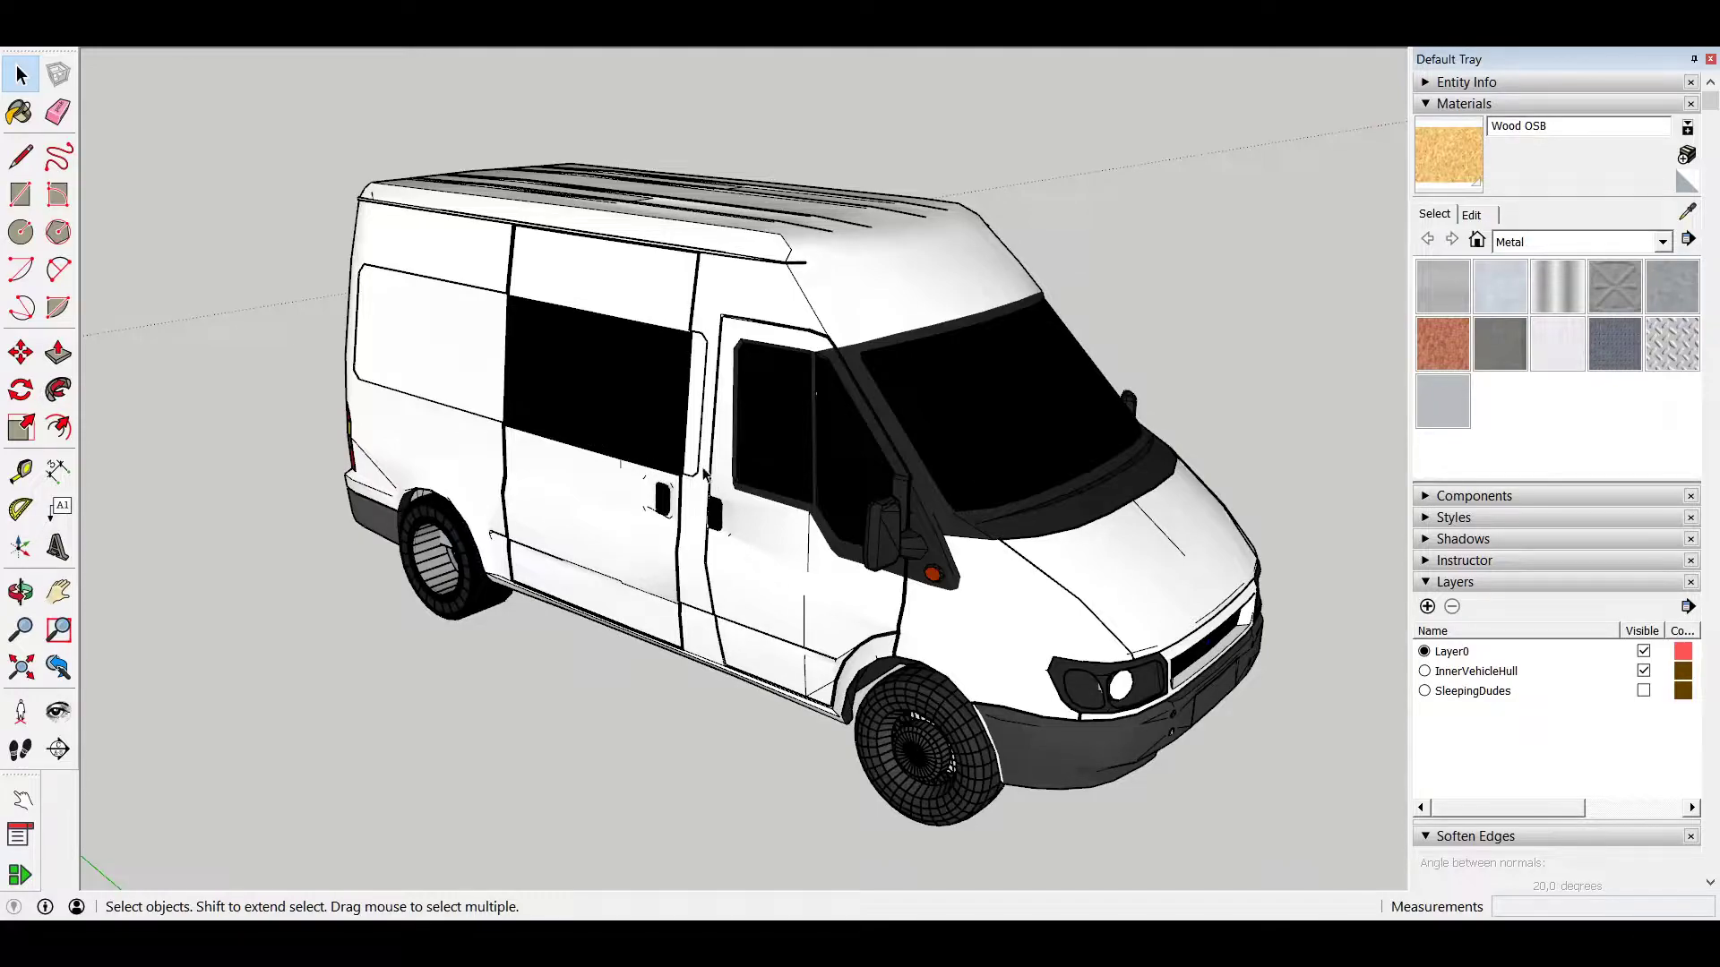
Step: Orbit around the van model and select the Interact tool
middle_drag(704, 475, 761, 480)
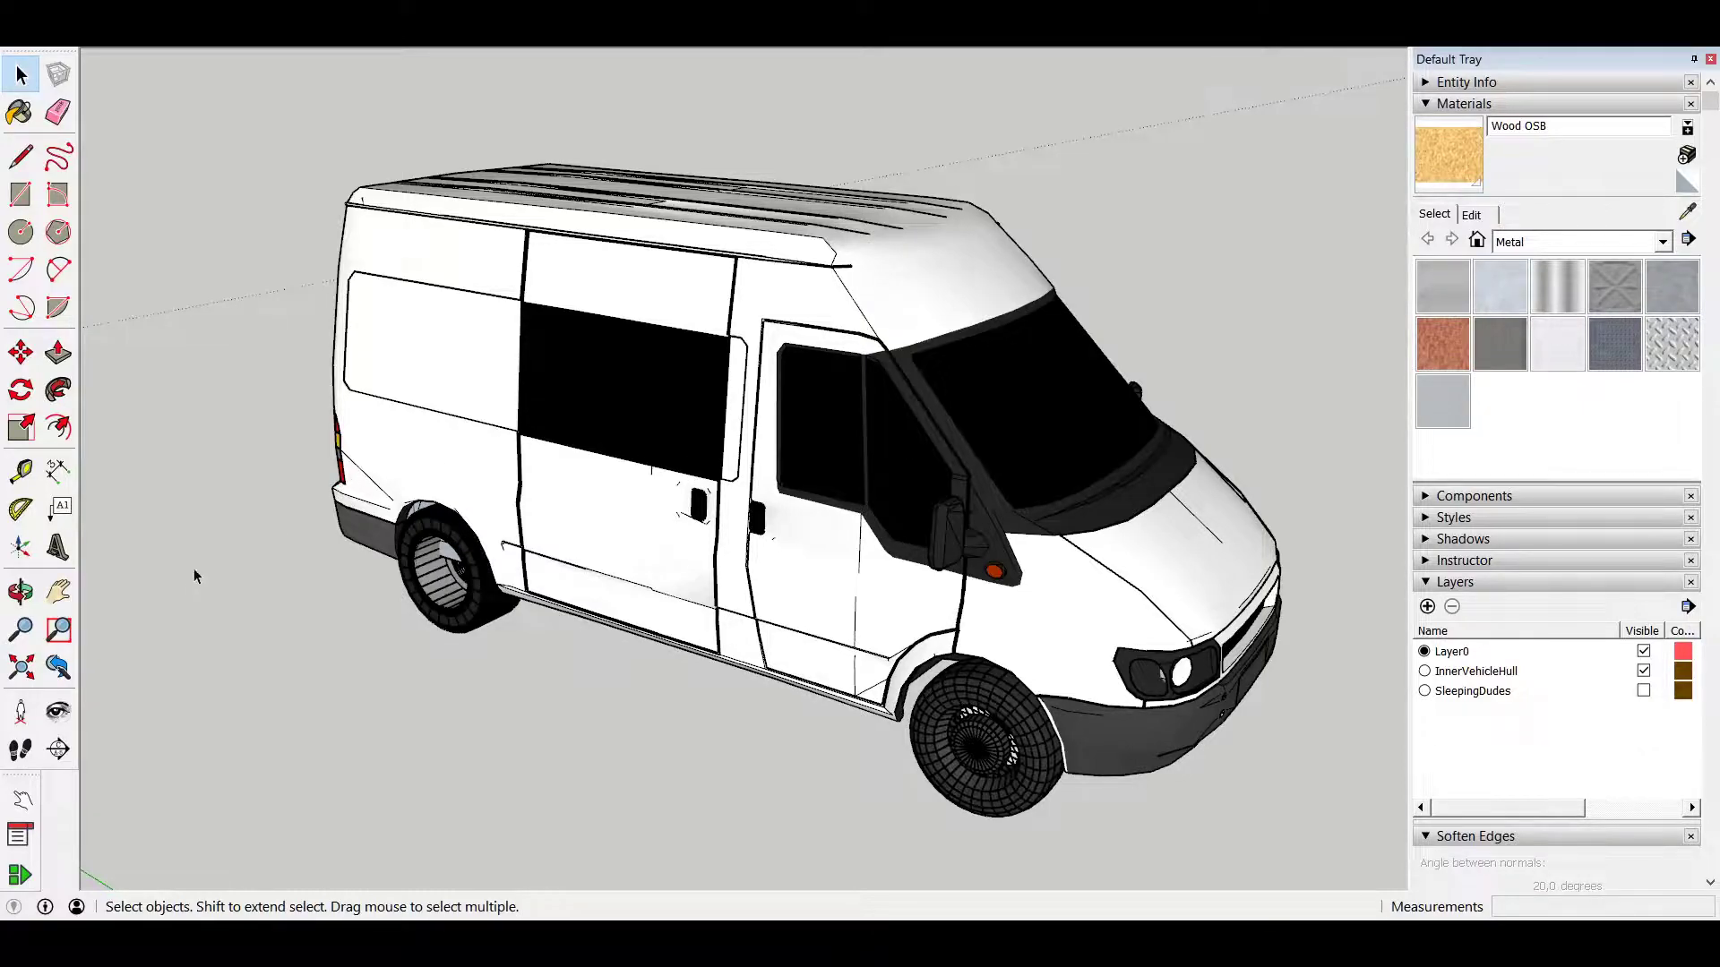
click(22, 801)
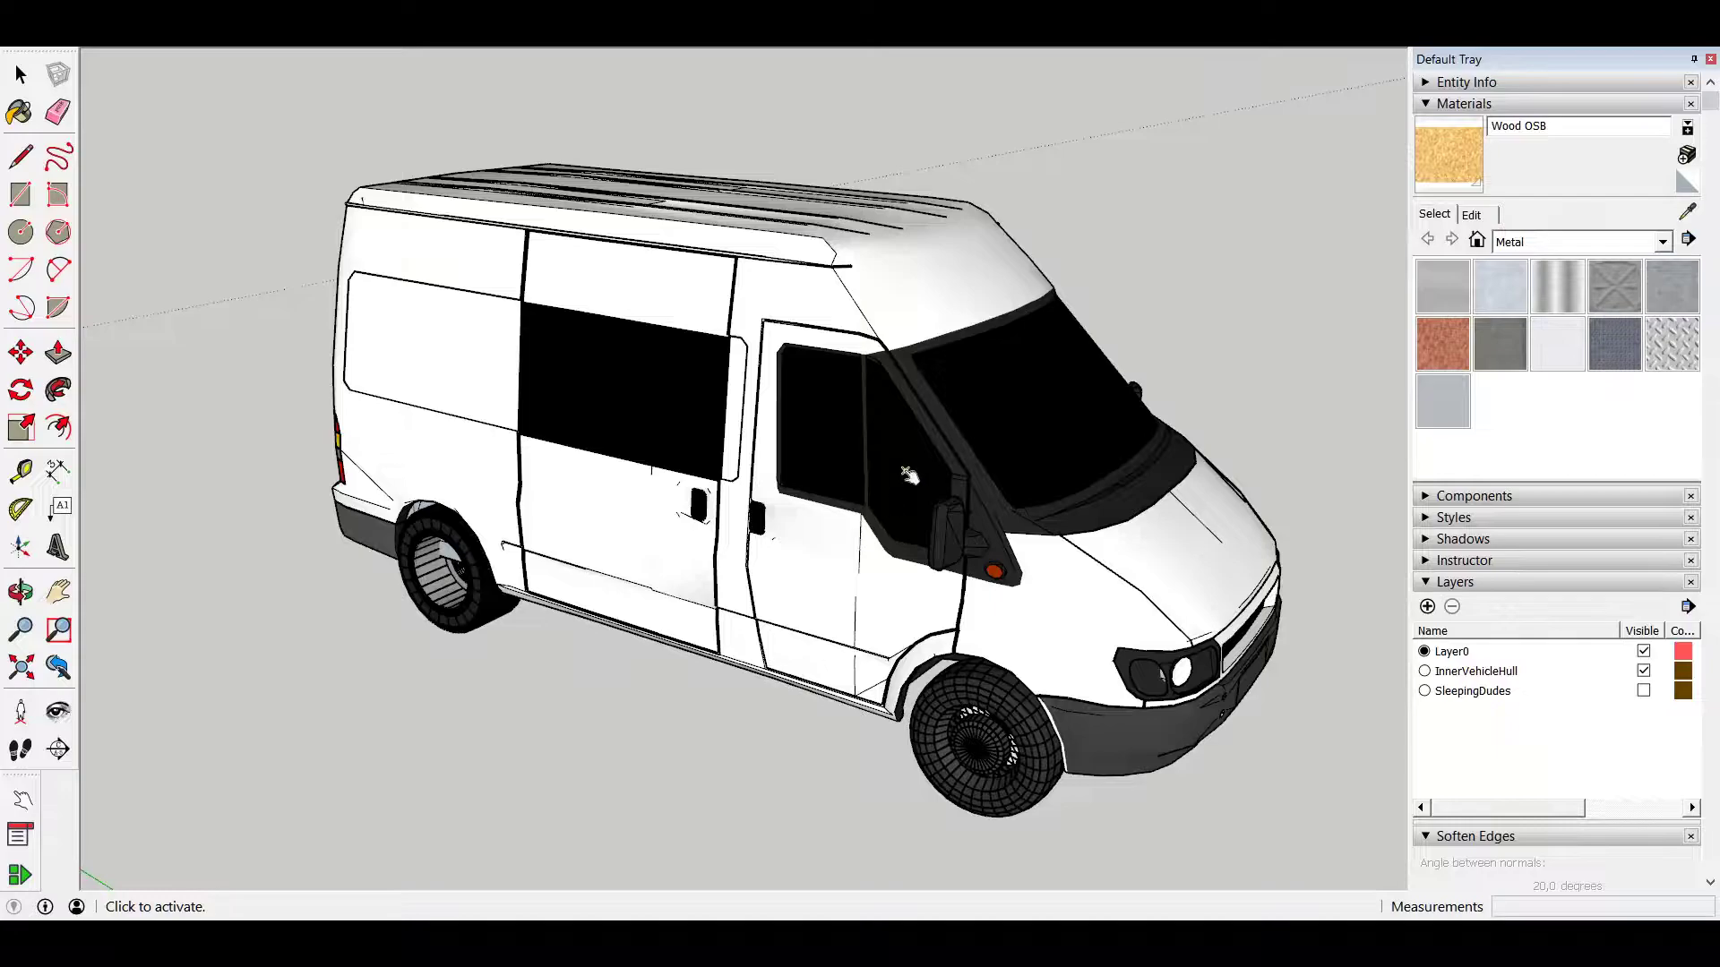
Step: Open the van's sliding side door and orbit to a raised side view
click(605, 492)
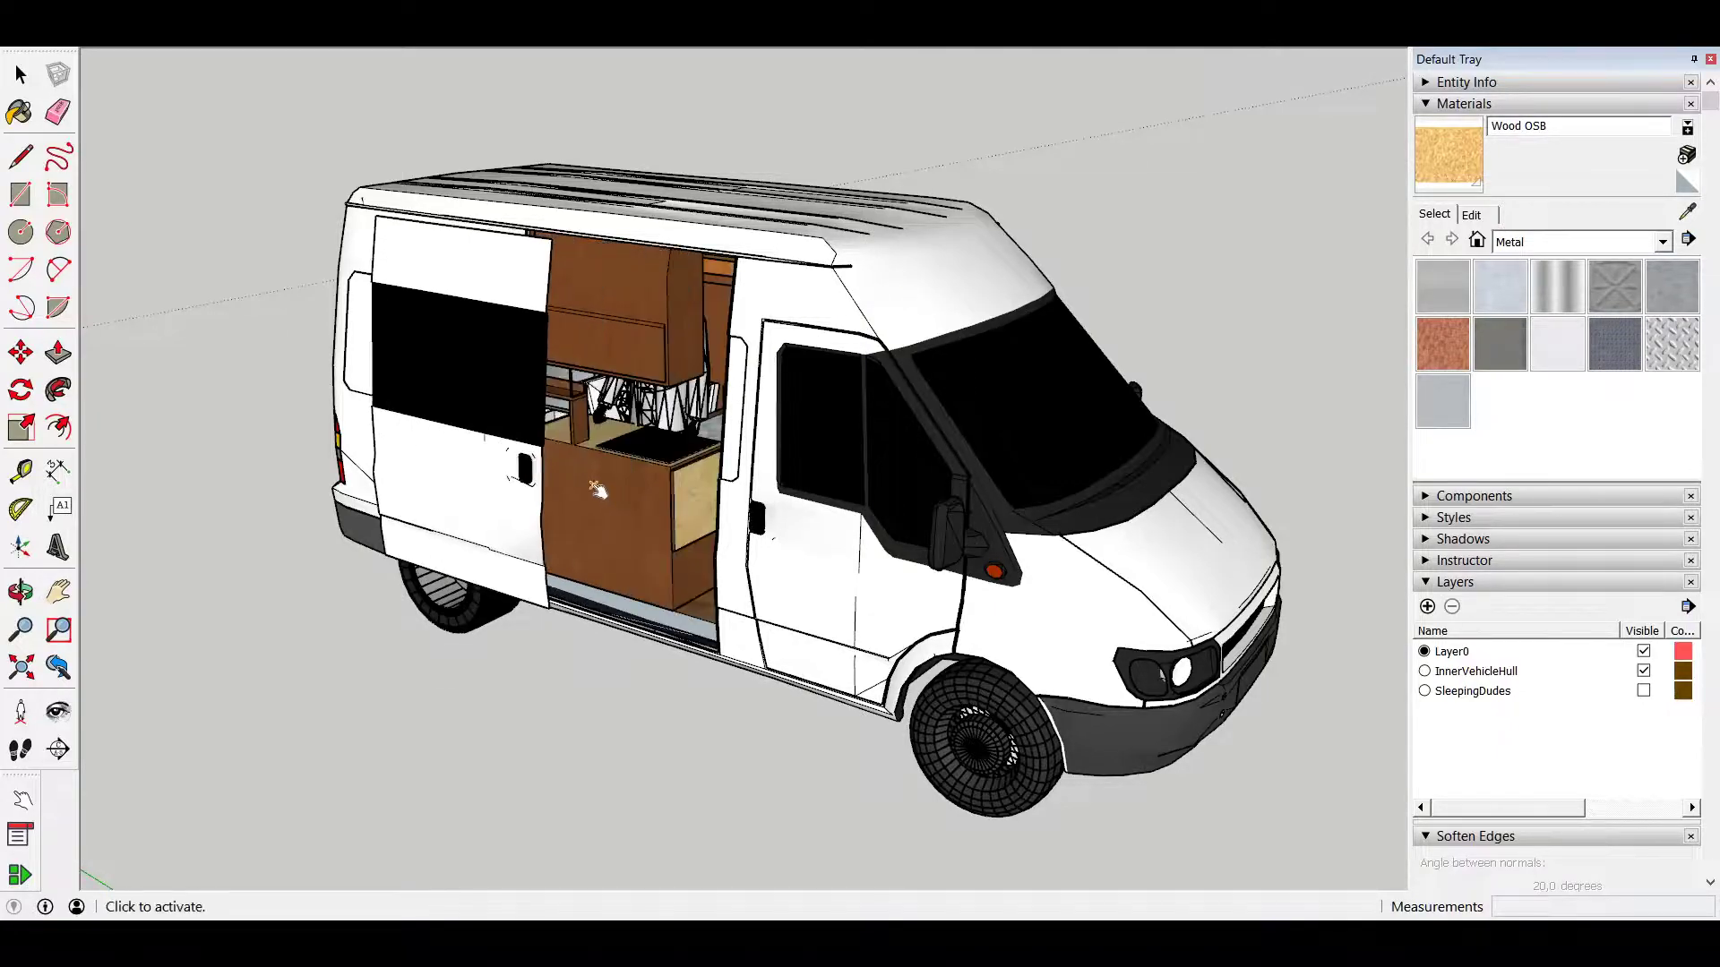
key(o)
mouse_move(605, 479)
mouse_down()
mouse_move(972, 425)
mouse_move(600, 479)
mouse_up()
drag(629, 395, 641, 472)
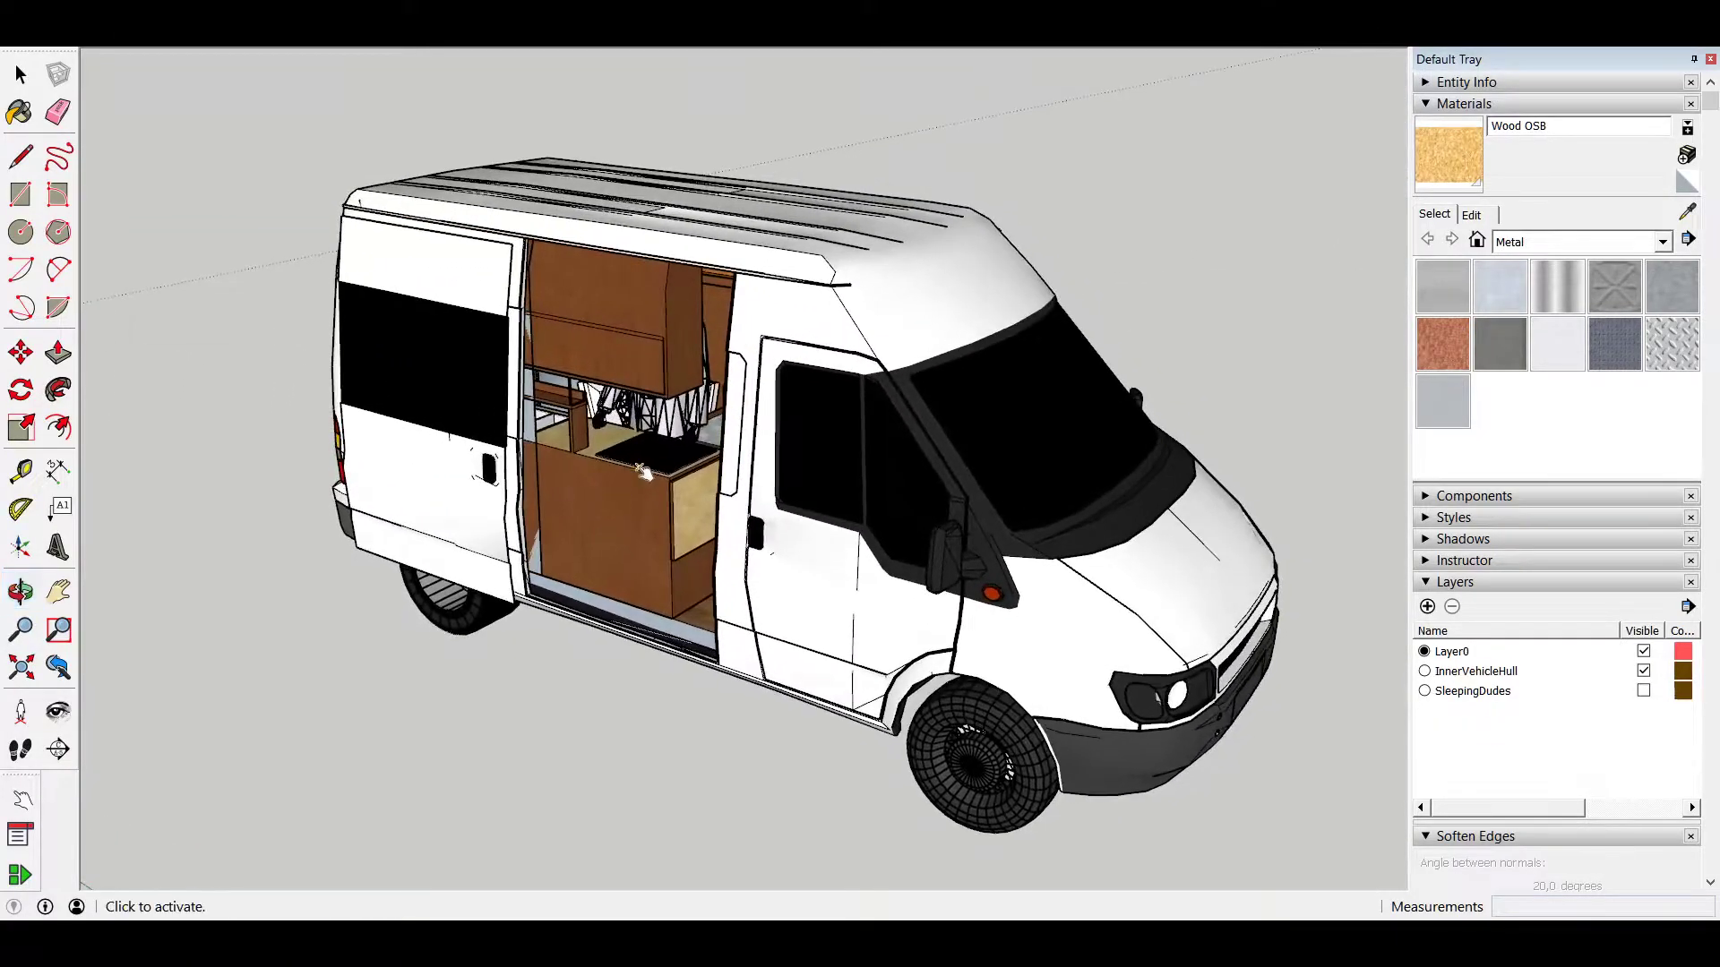
Step: Separate the van body and wheels from the interior and orbit around the exposed fit-out
click(928, 278)
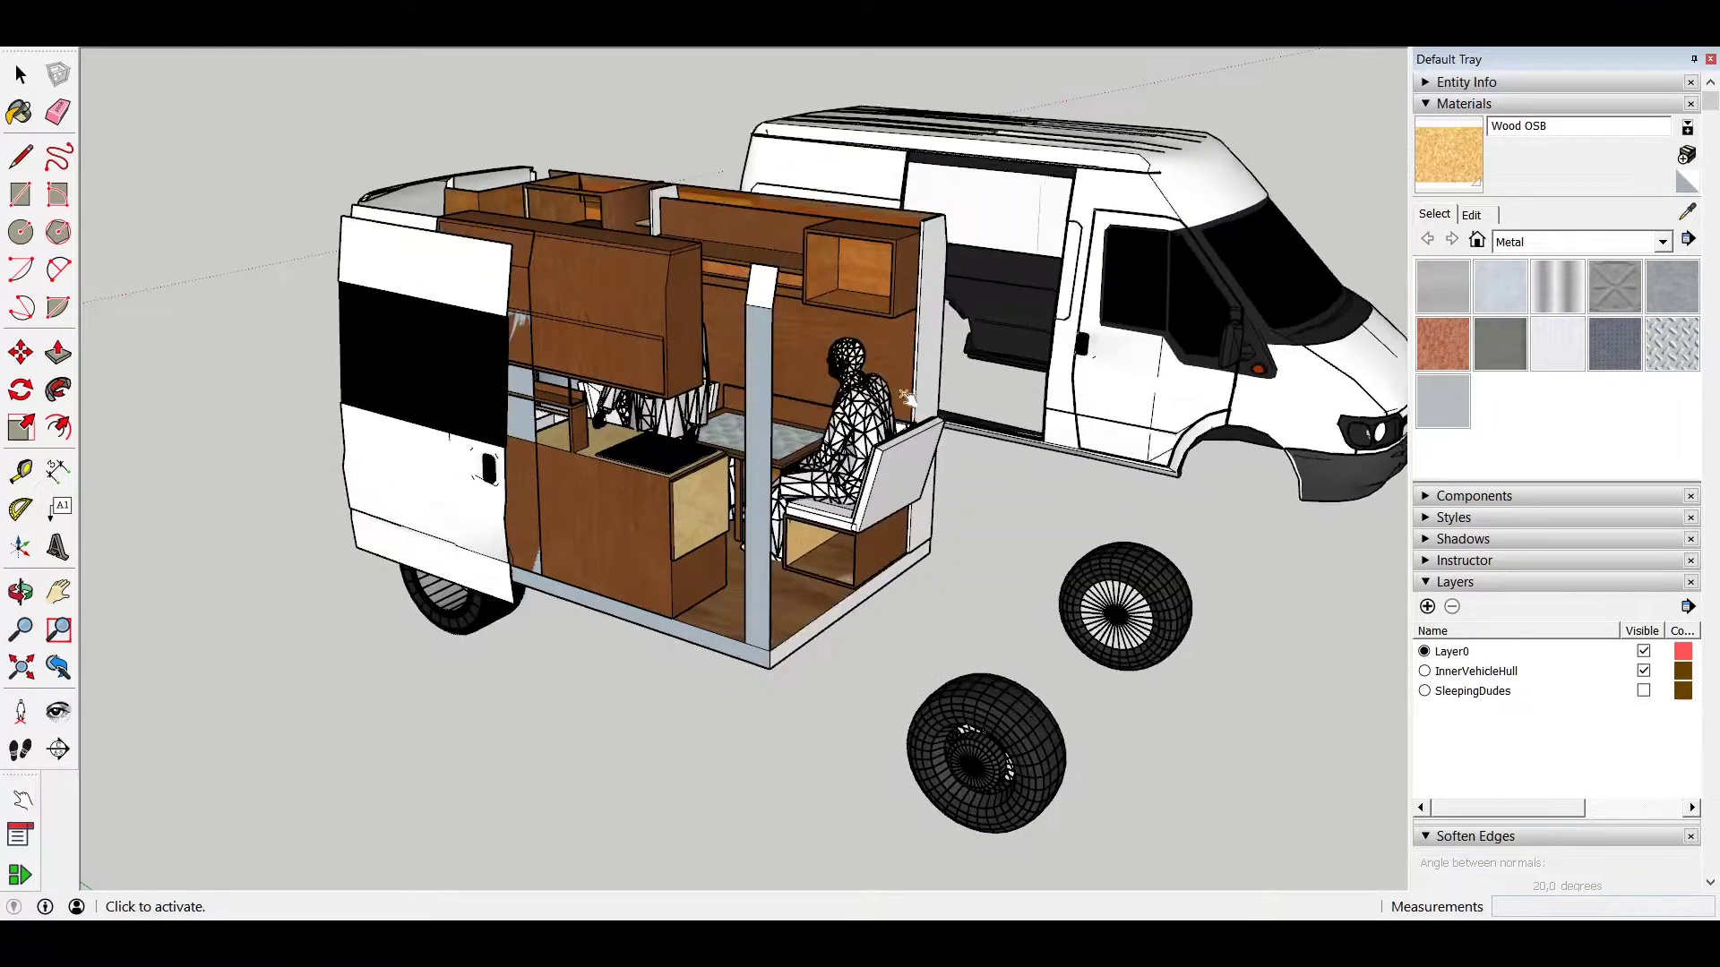
key(o)
drag(945, 428, 598, 473)
key(o)
drag(741, 389, 722, 582)
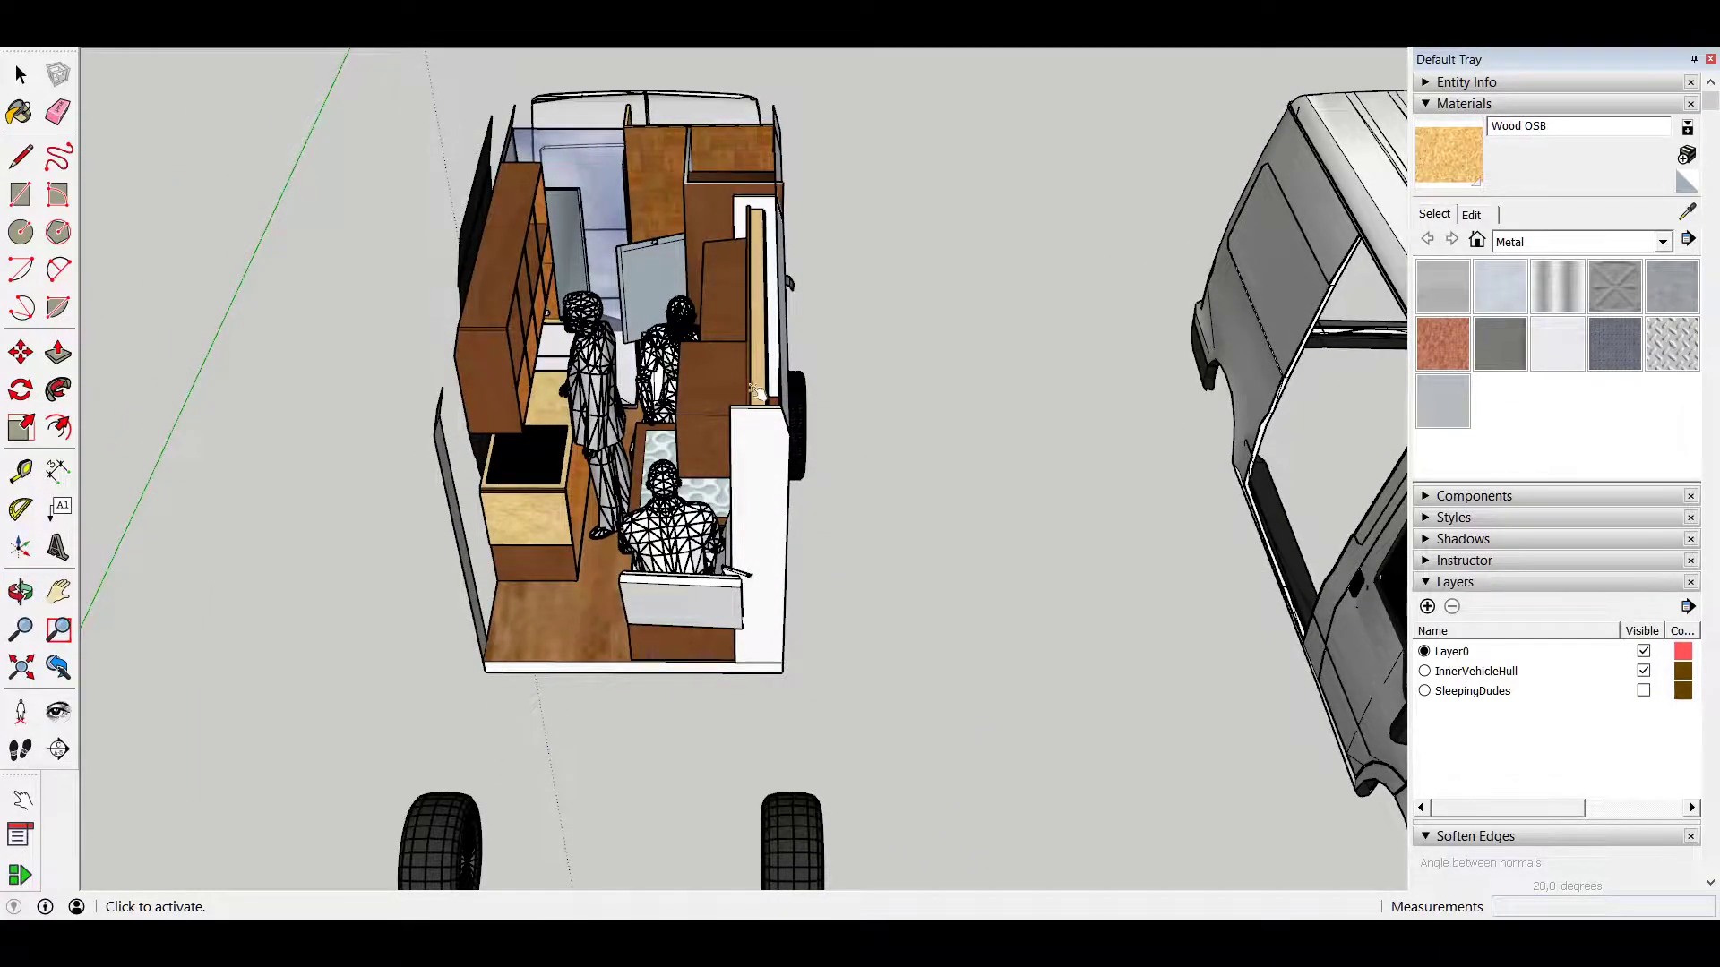
middle_drag(708, 467, 869, 381)
middle_drag(665, 486, 778, 419)
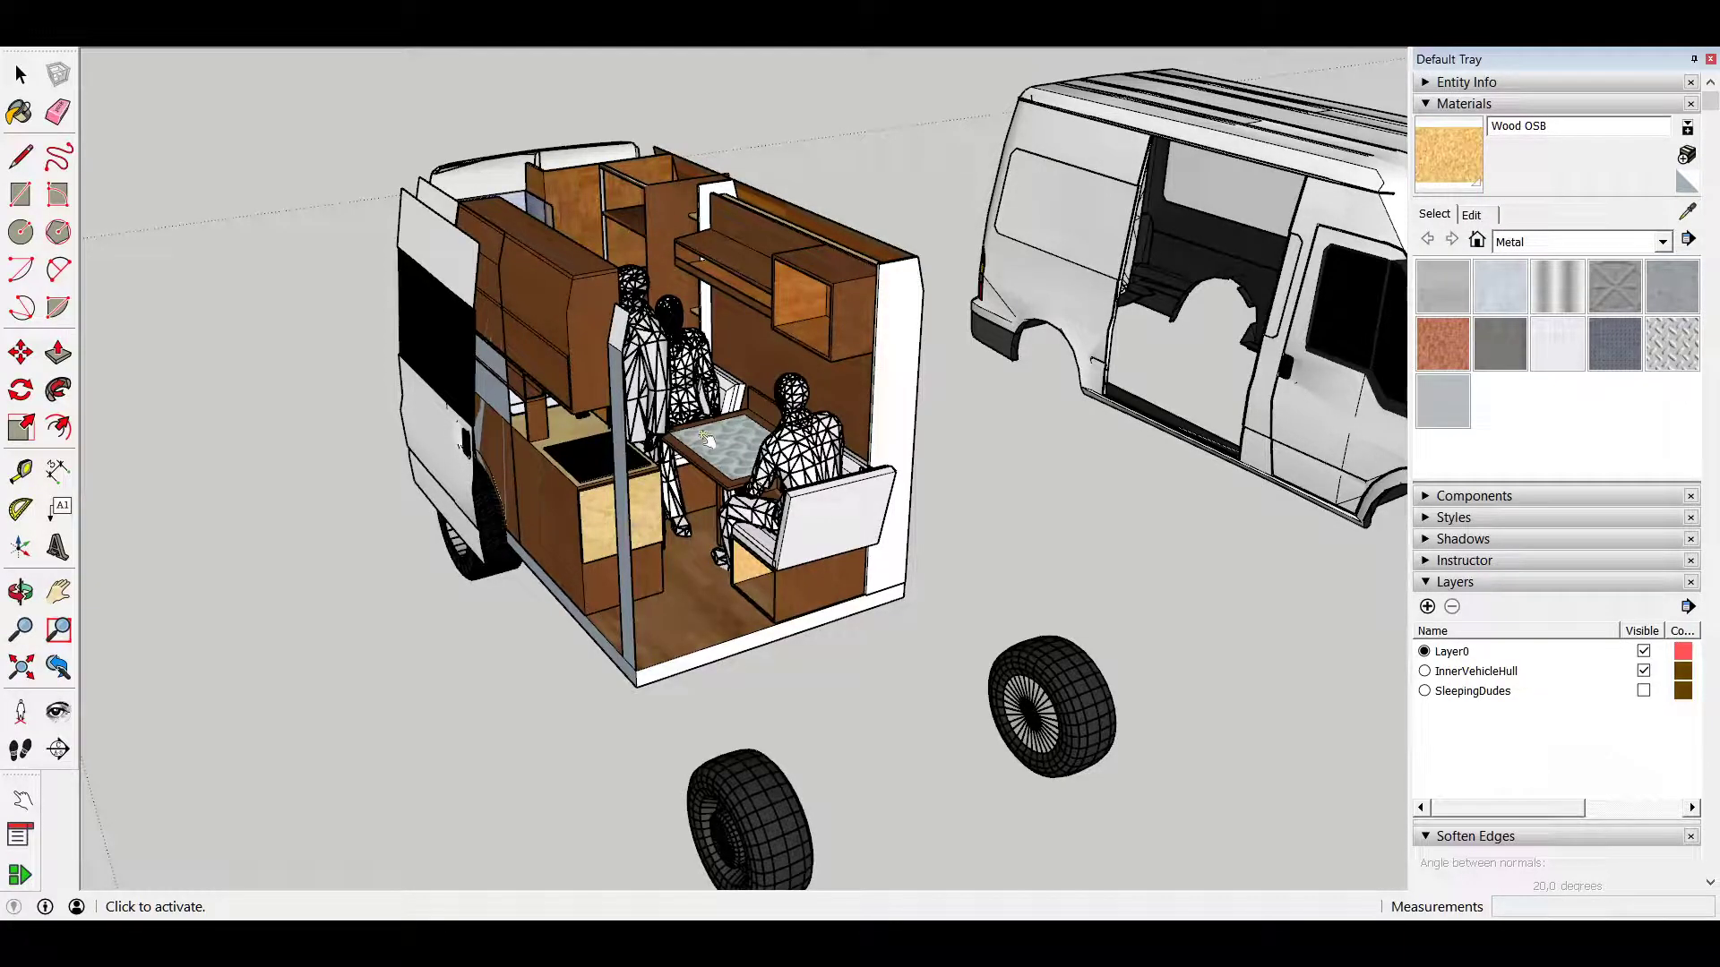
middle_drag(740, 447, 529, 435)
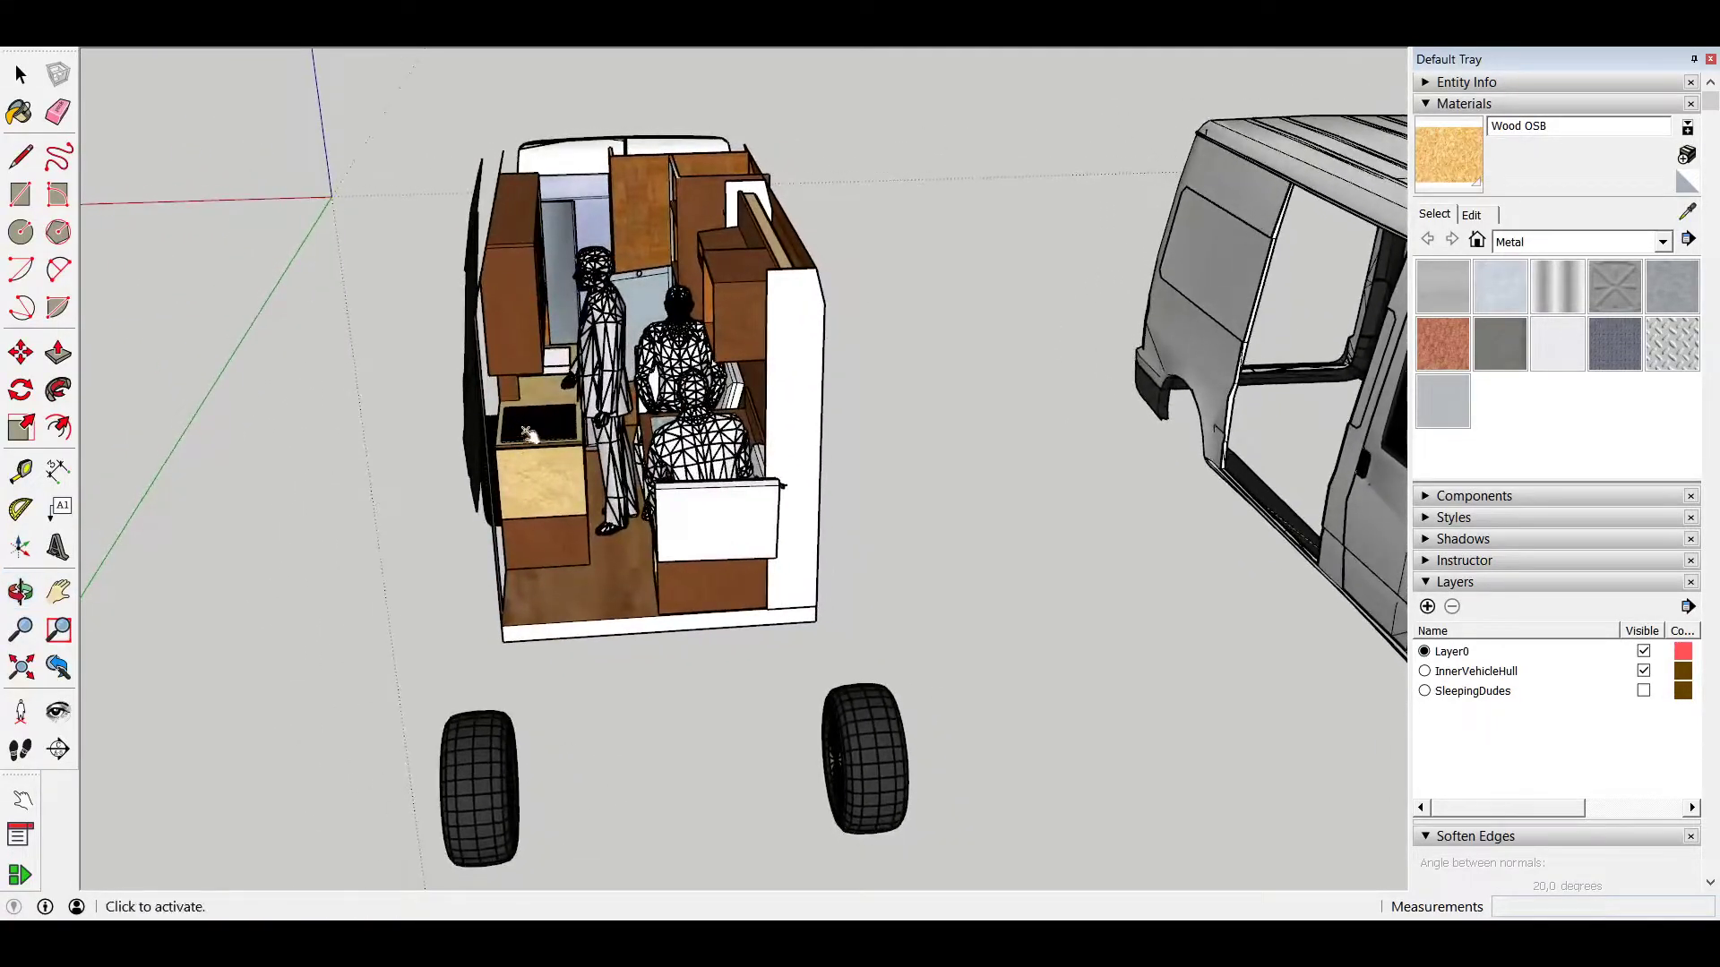
middle_drag(560, 362, 756, 423)
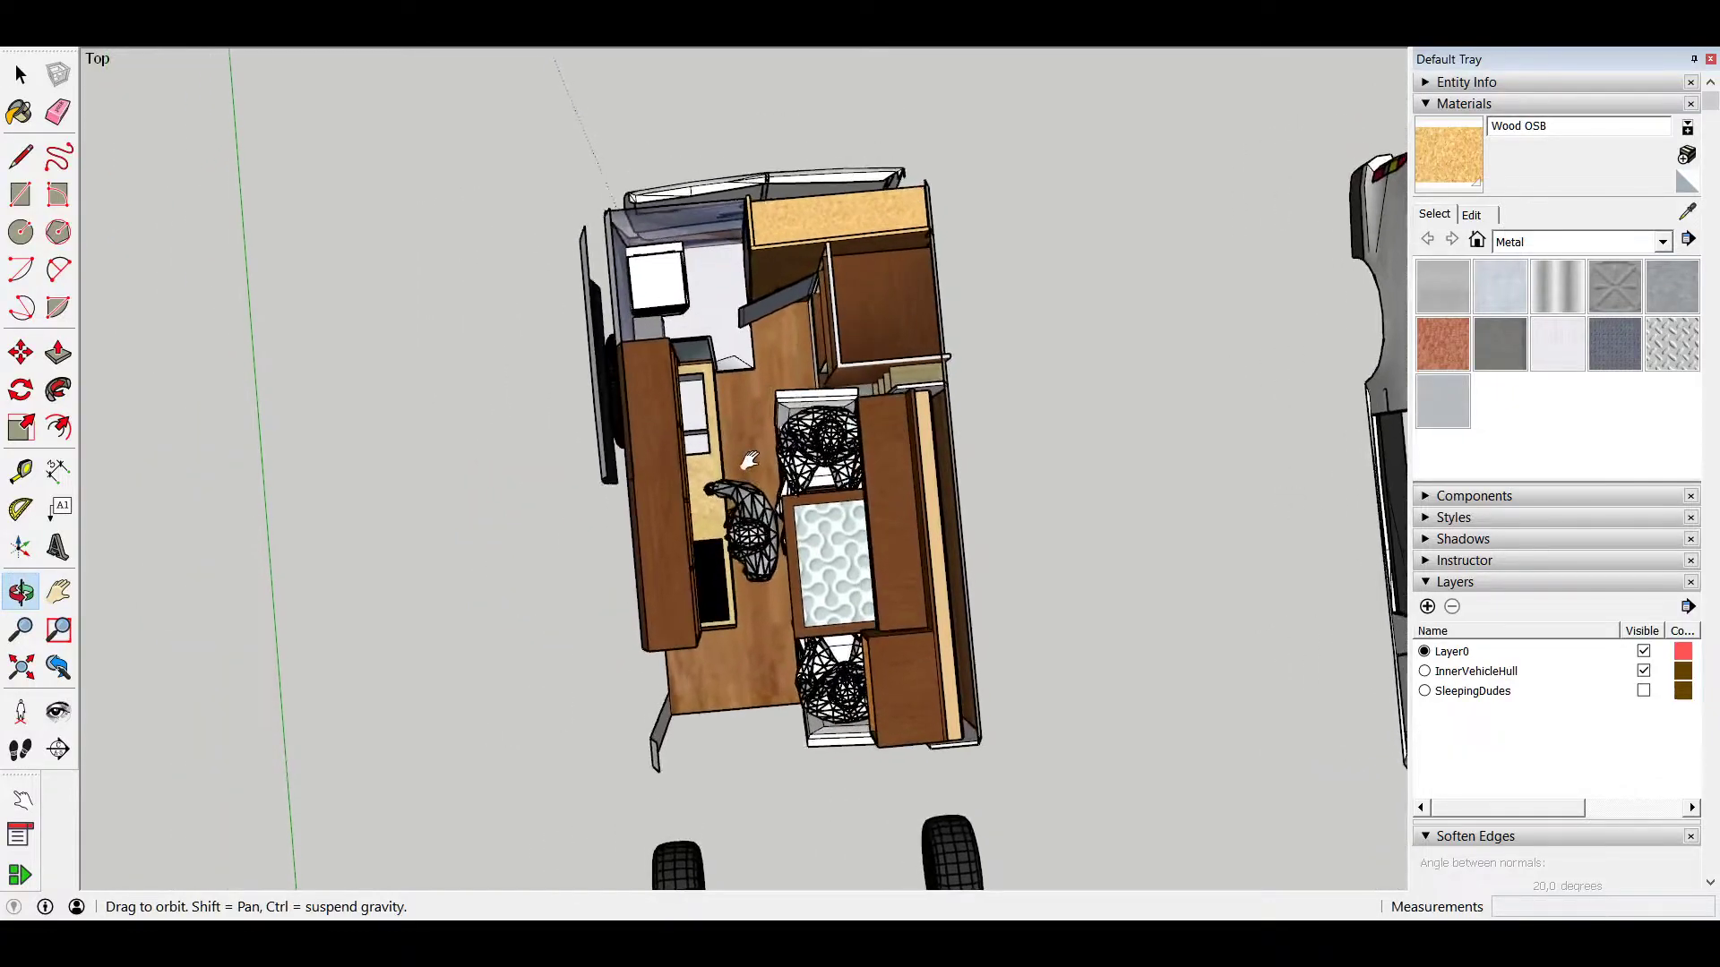
Step: Slide the white front-corner box out and back into place
click(659, 278)
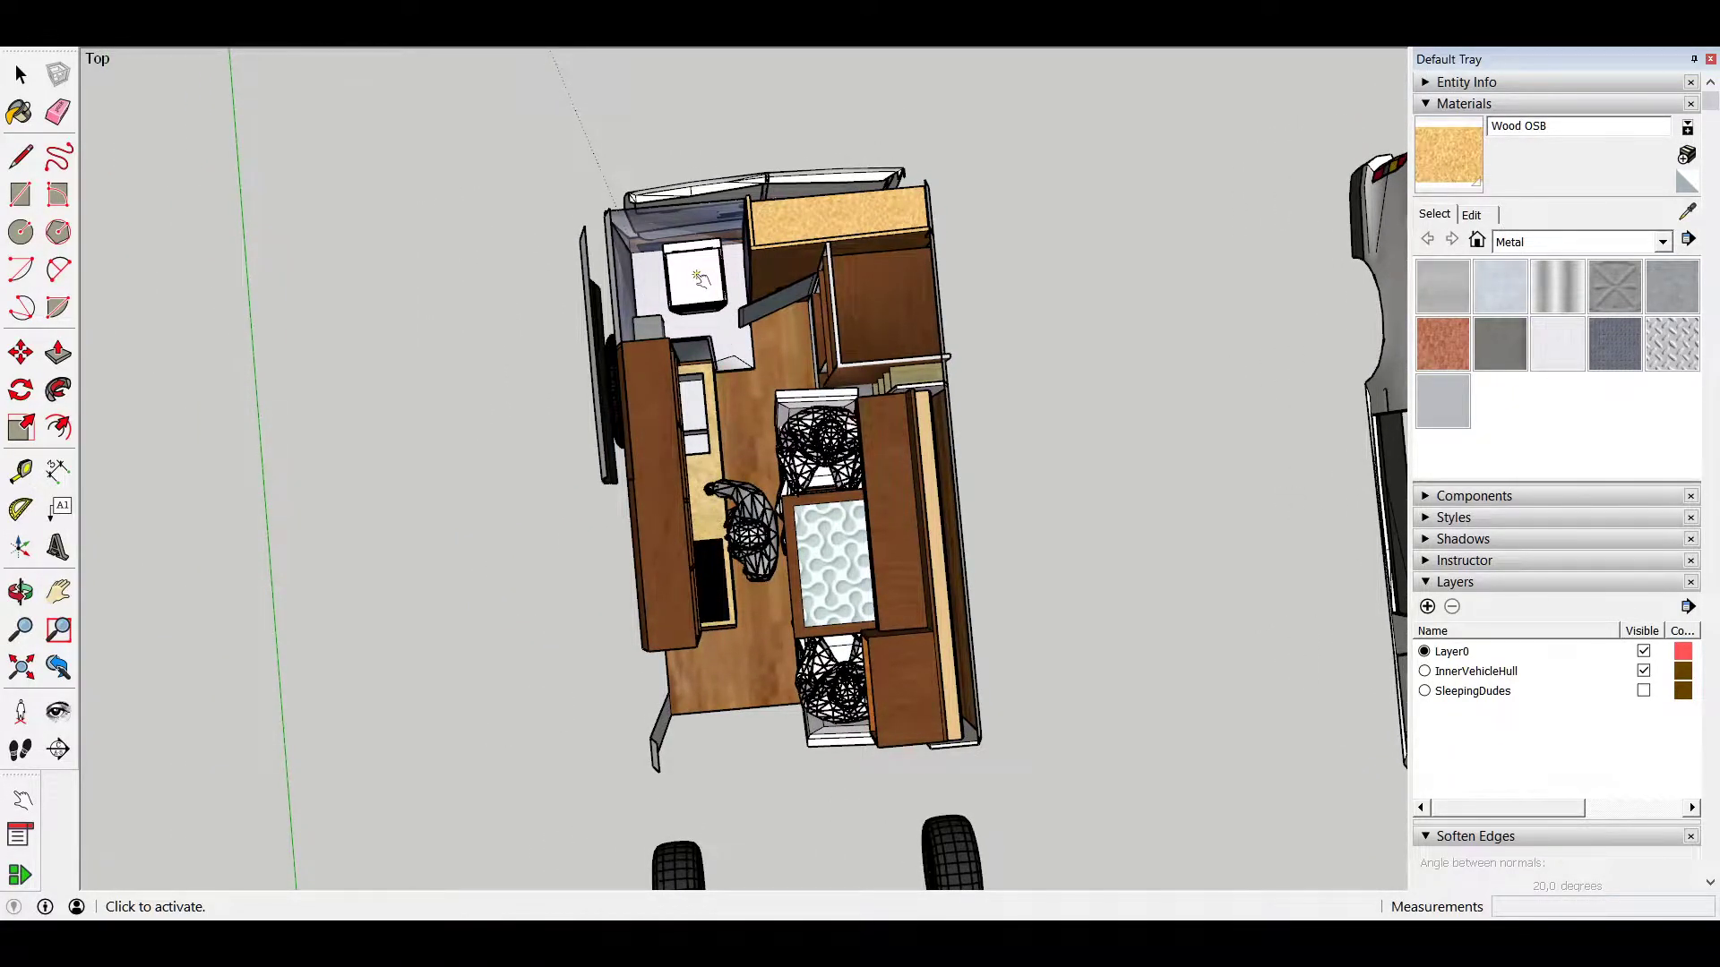
click(698, 278)
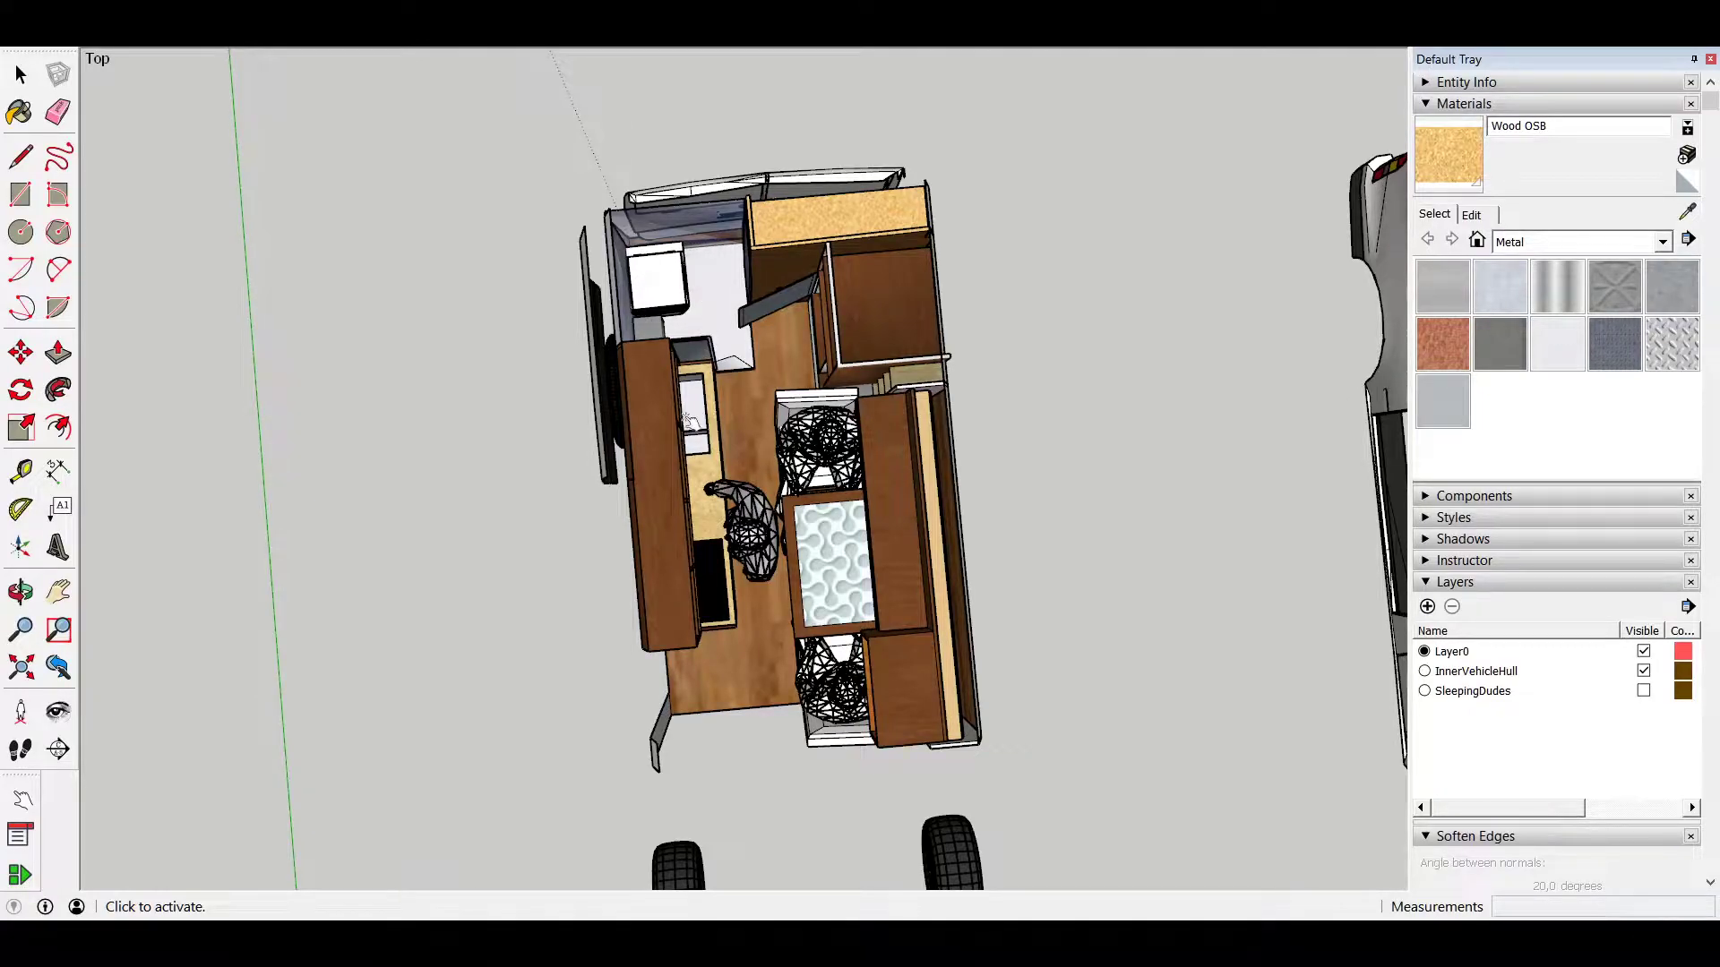
middle_drag(689, 419, 744, 313)
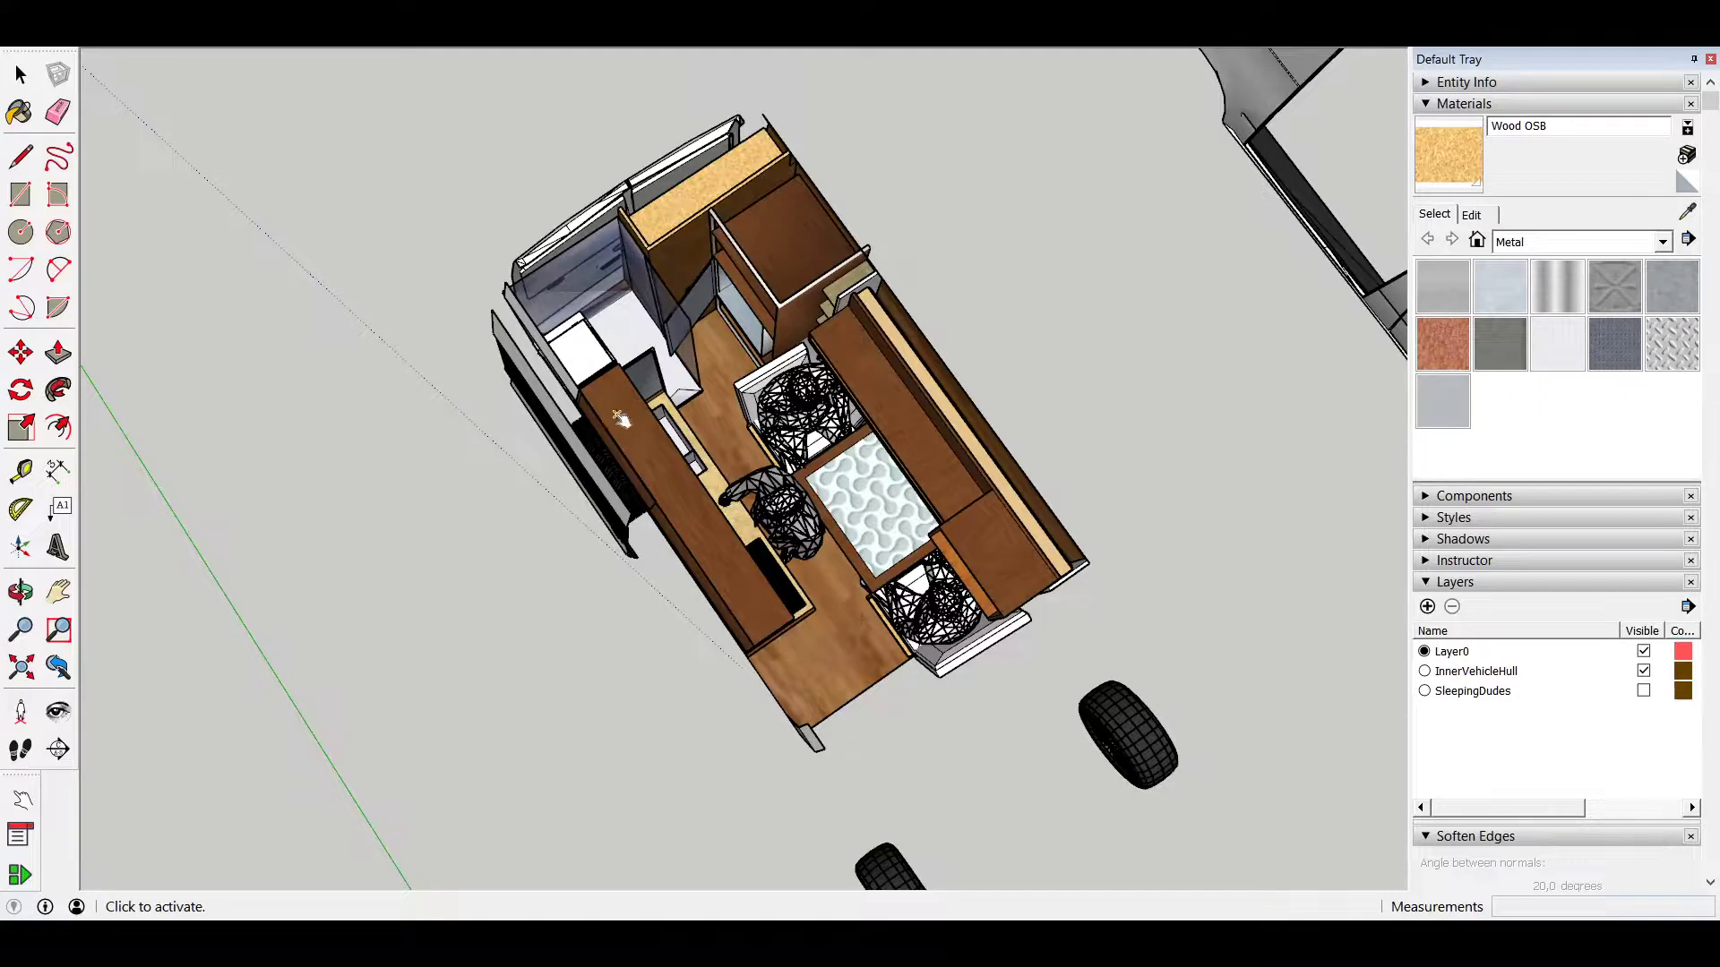
middle_drag(676, 358, 784, 481)
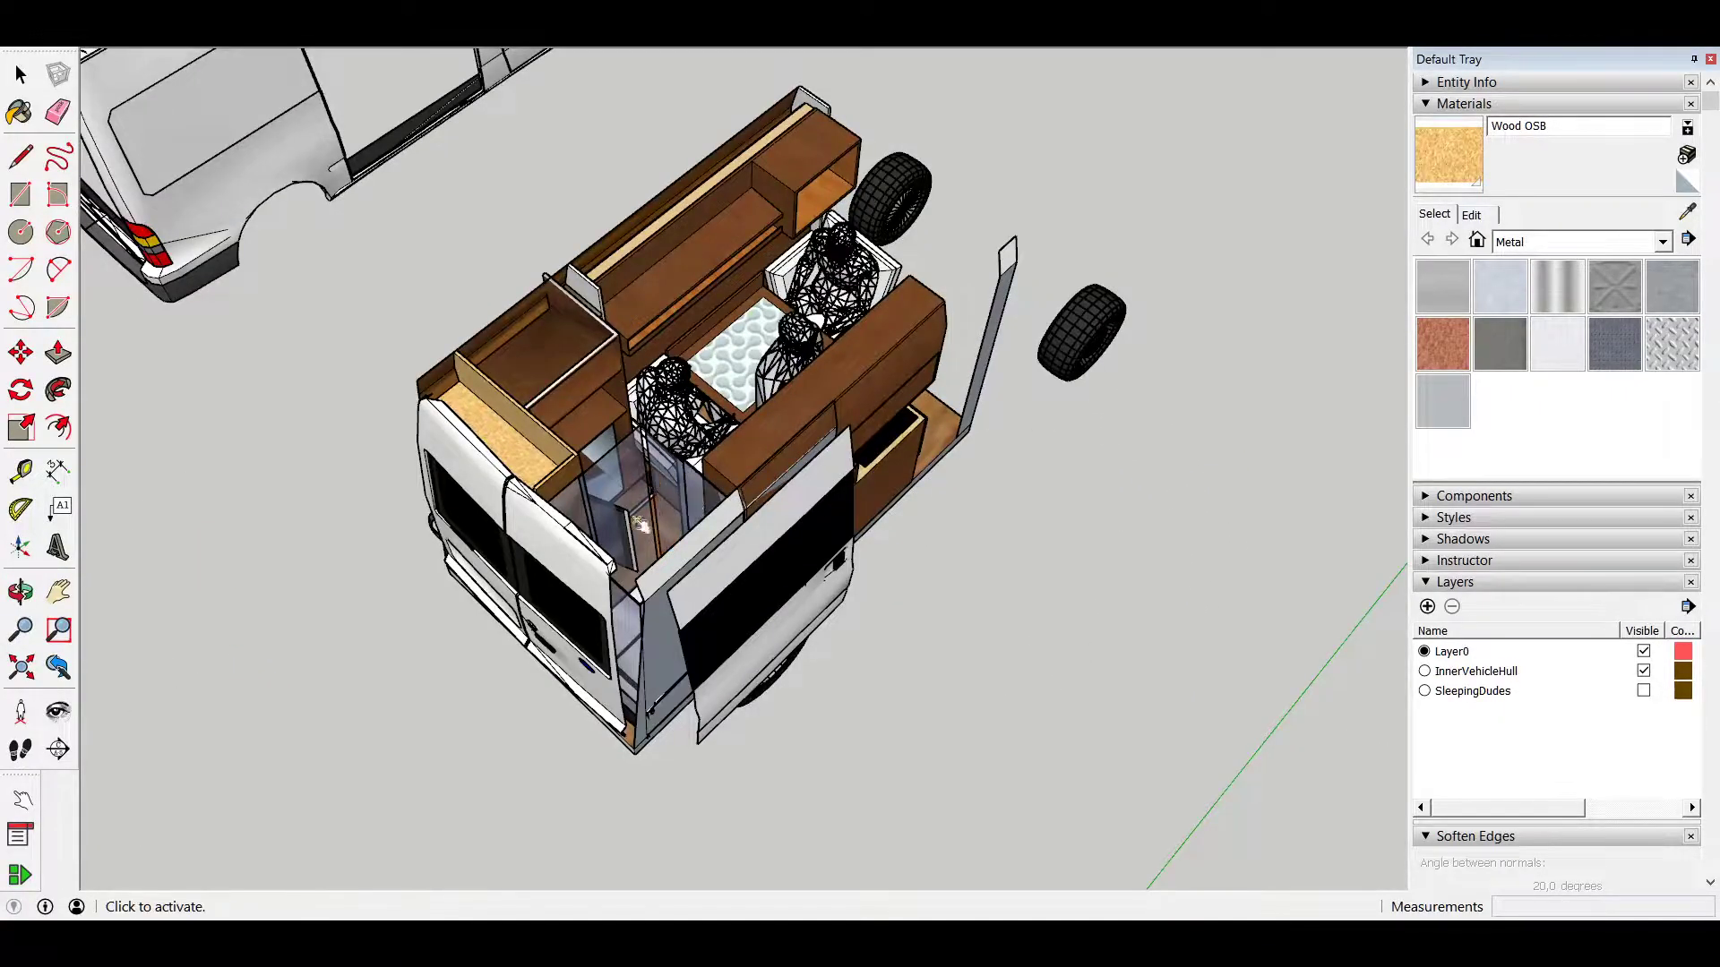
Step: Remove the rear doors to reveal the shelving and swing the glass cubicle door
click(655, 546)
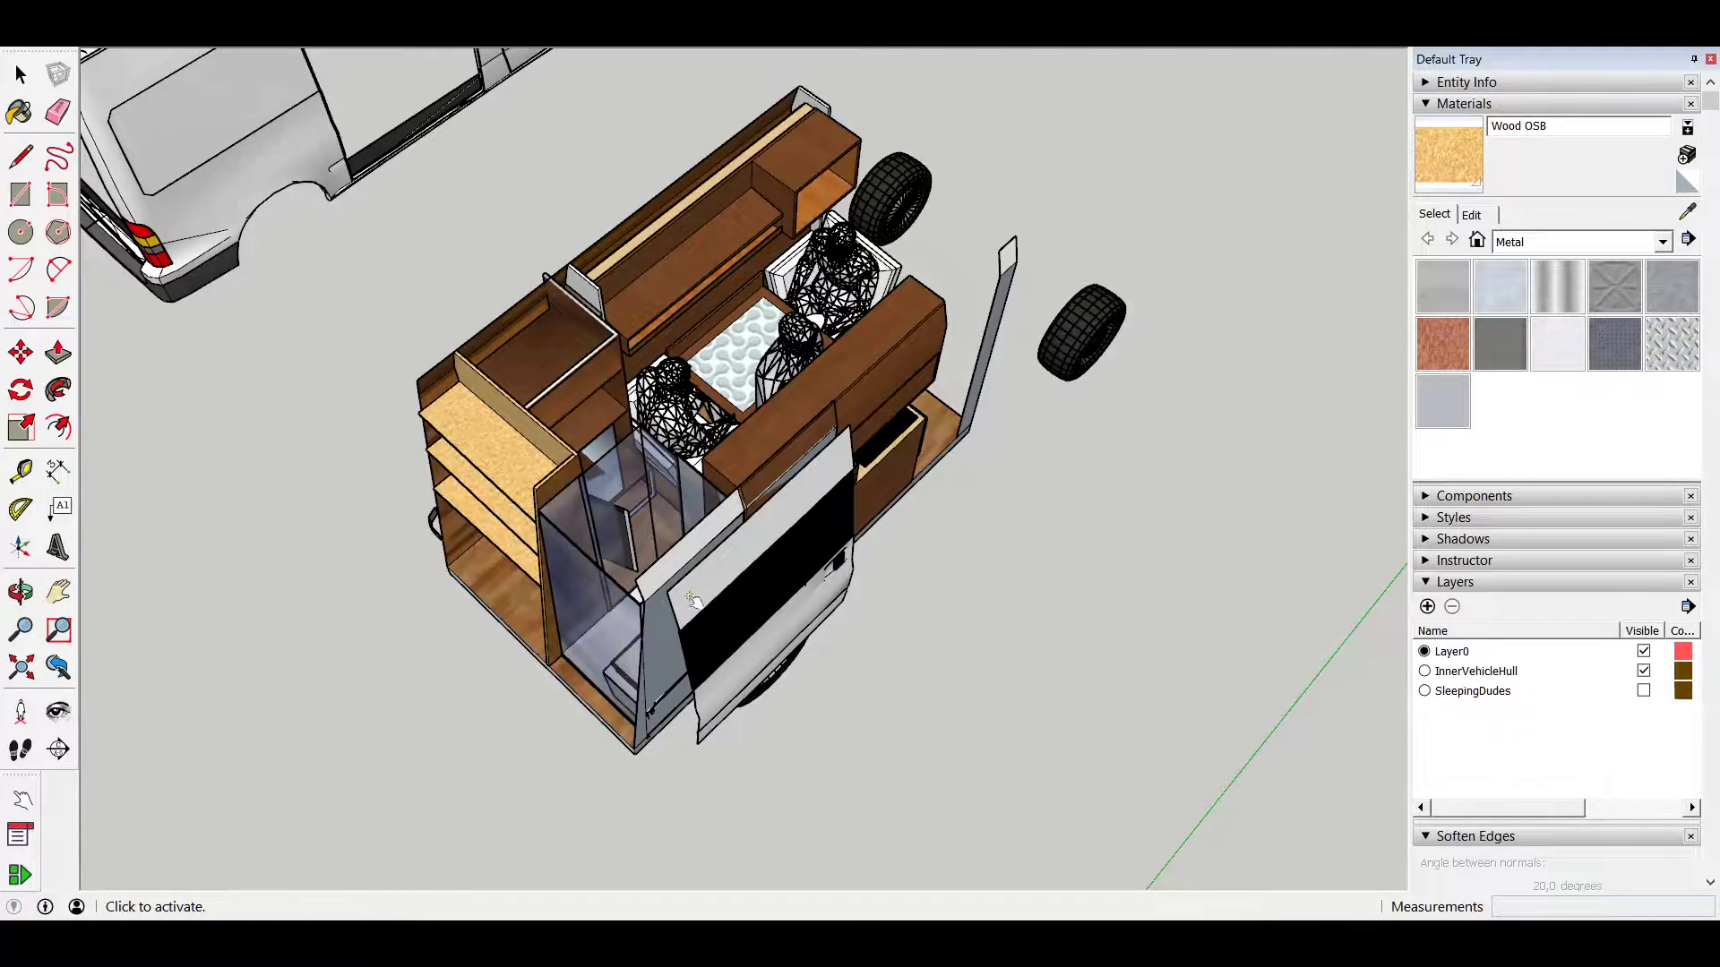
middle_drag(655, 547, 527, 444)
middle_drag(842, 566, 681, 394)
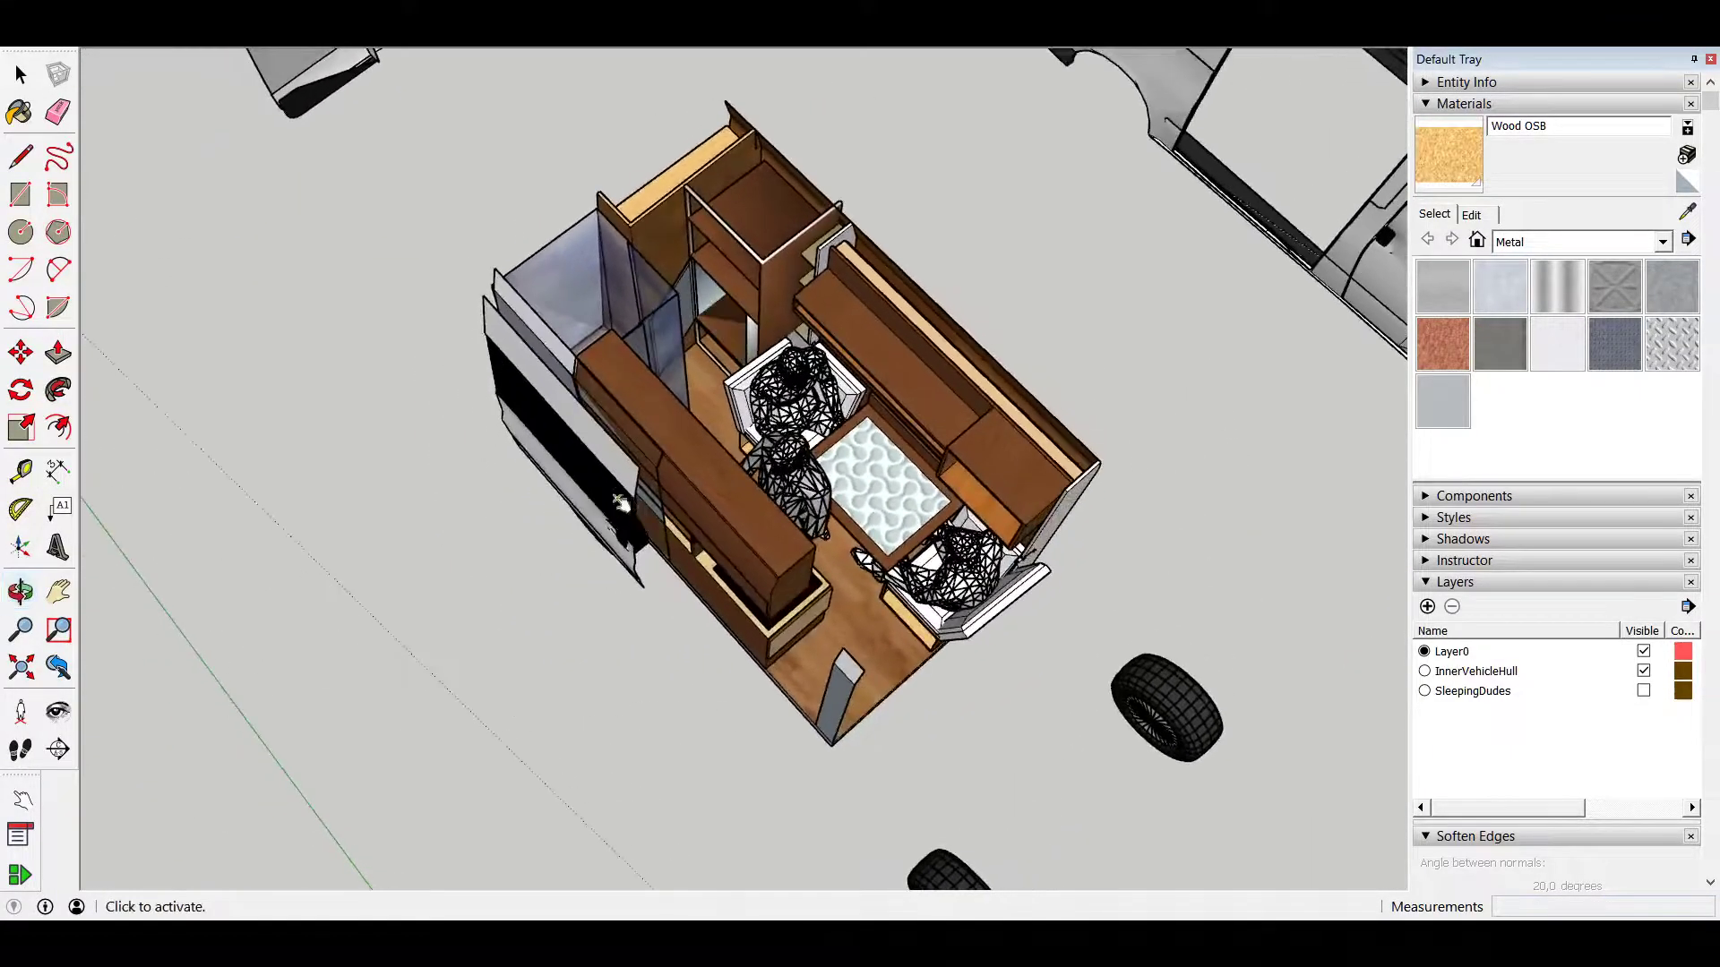
click(664, 292)
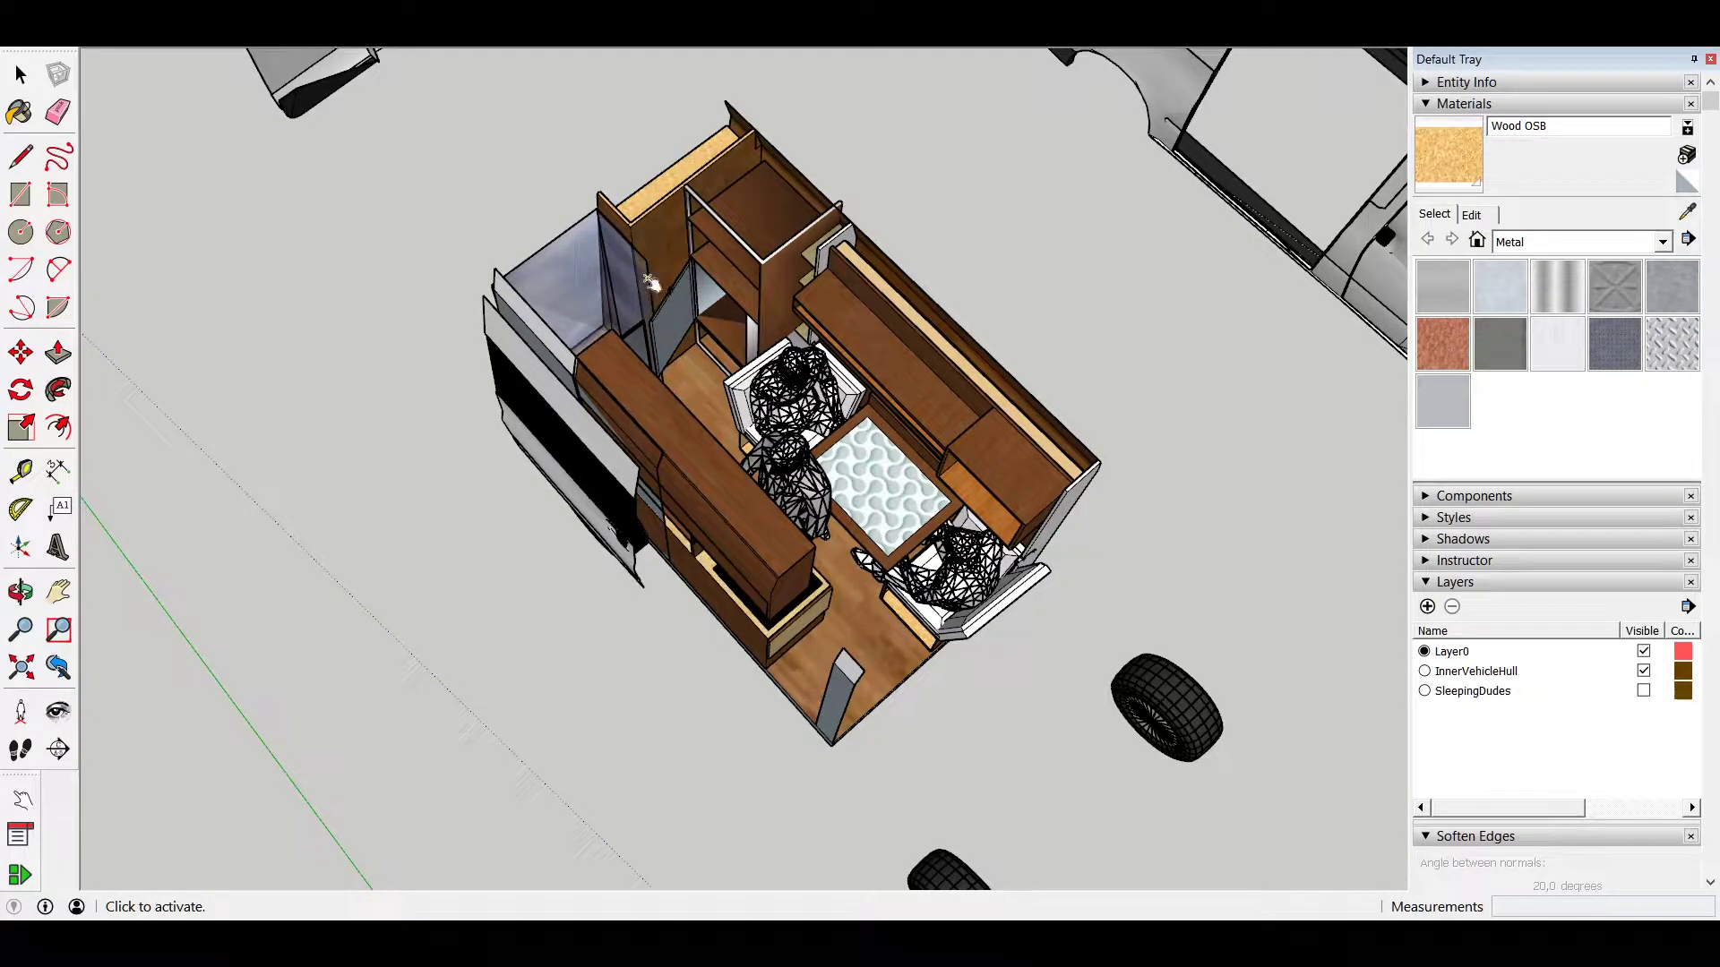
middle_drag(696, 456, 940, 381)
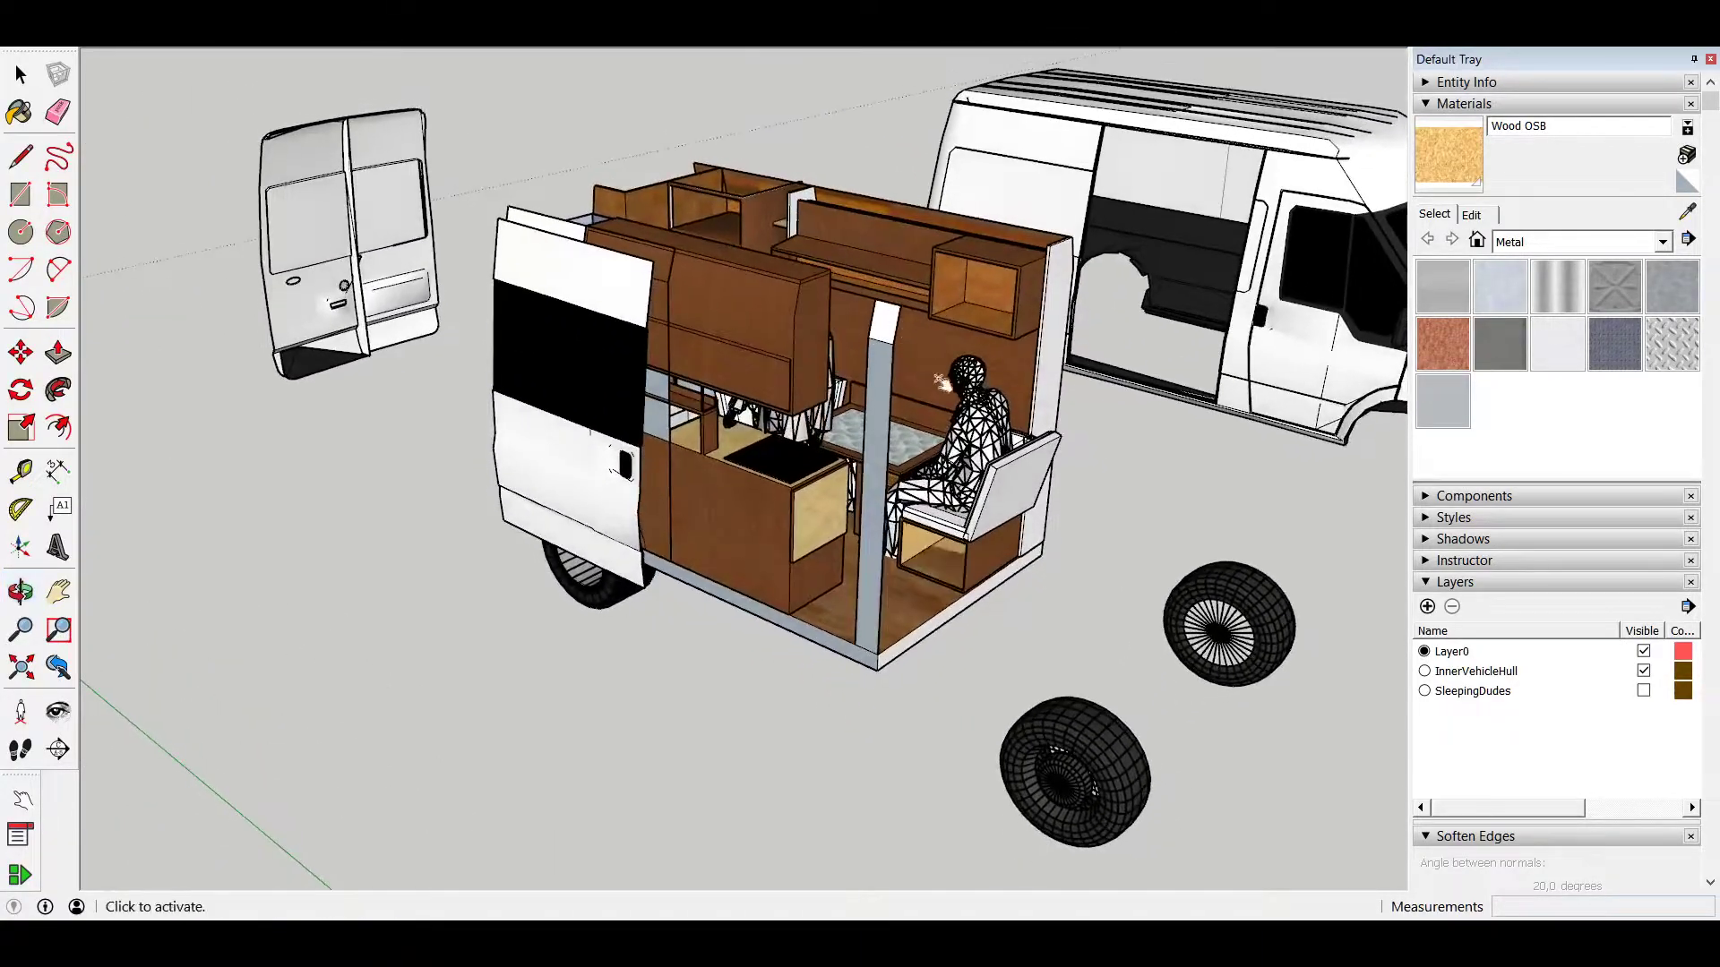
Step: Orbit around the table and seats, then slide the cabinet out beside the van
middle_drag(666, 365, 855, 521)
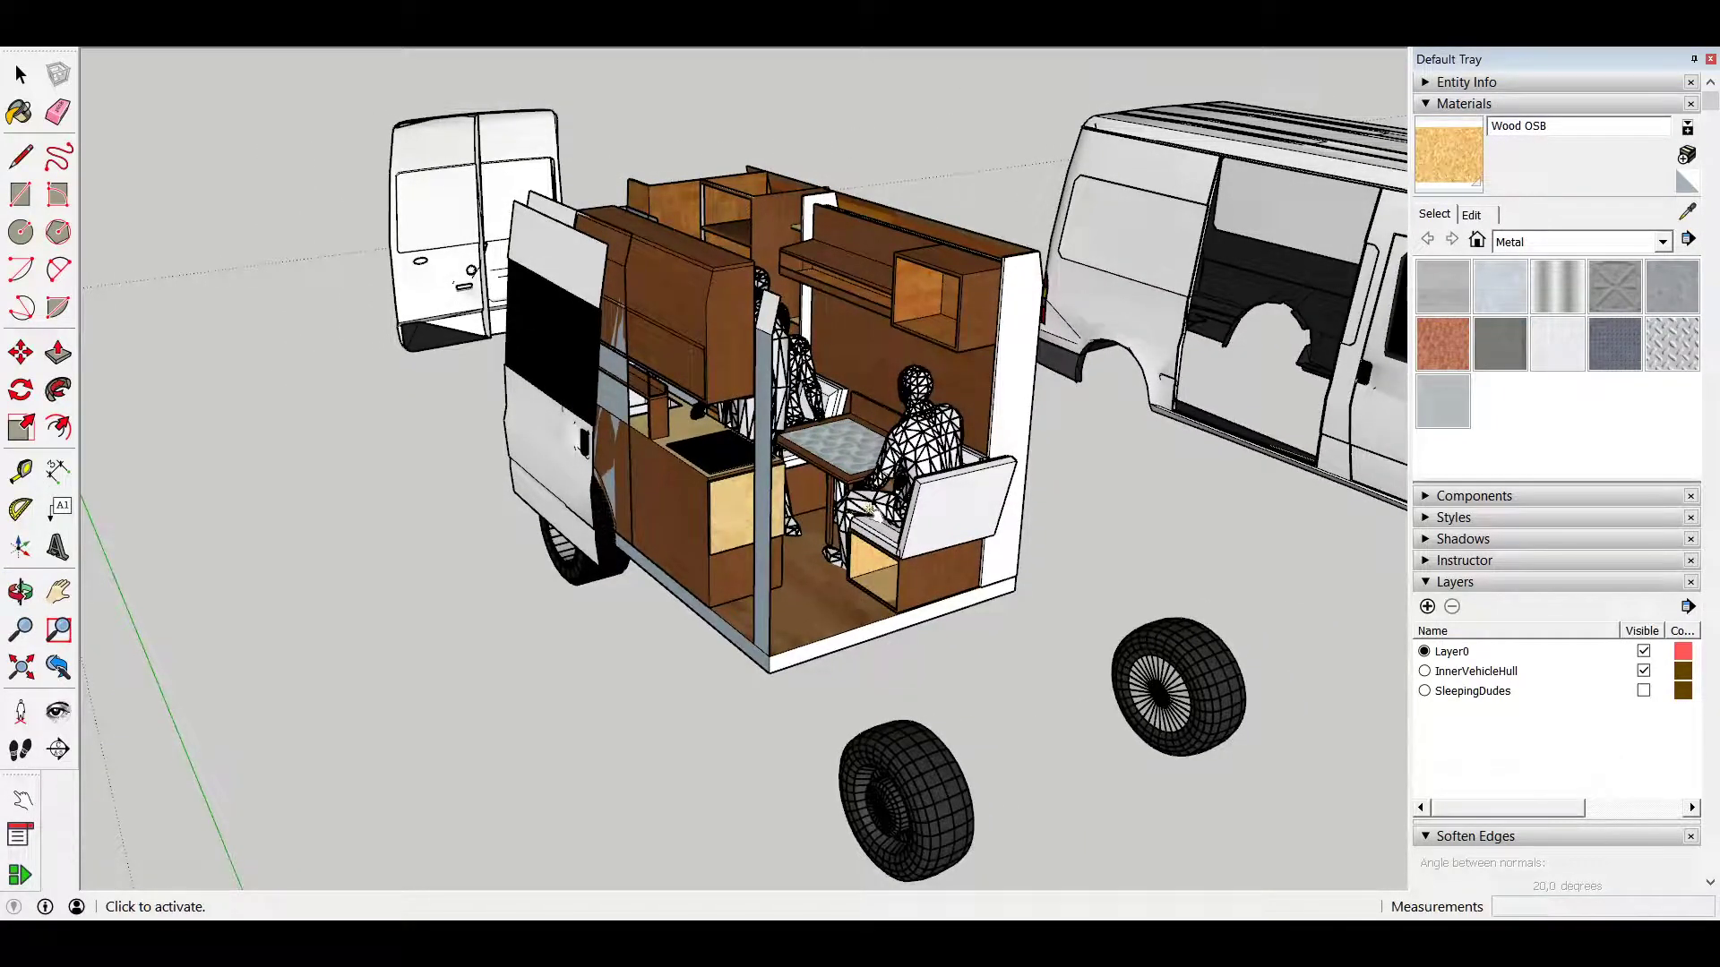
middle_drag(849, 550, 714, 548)
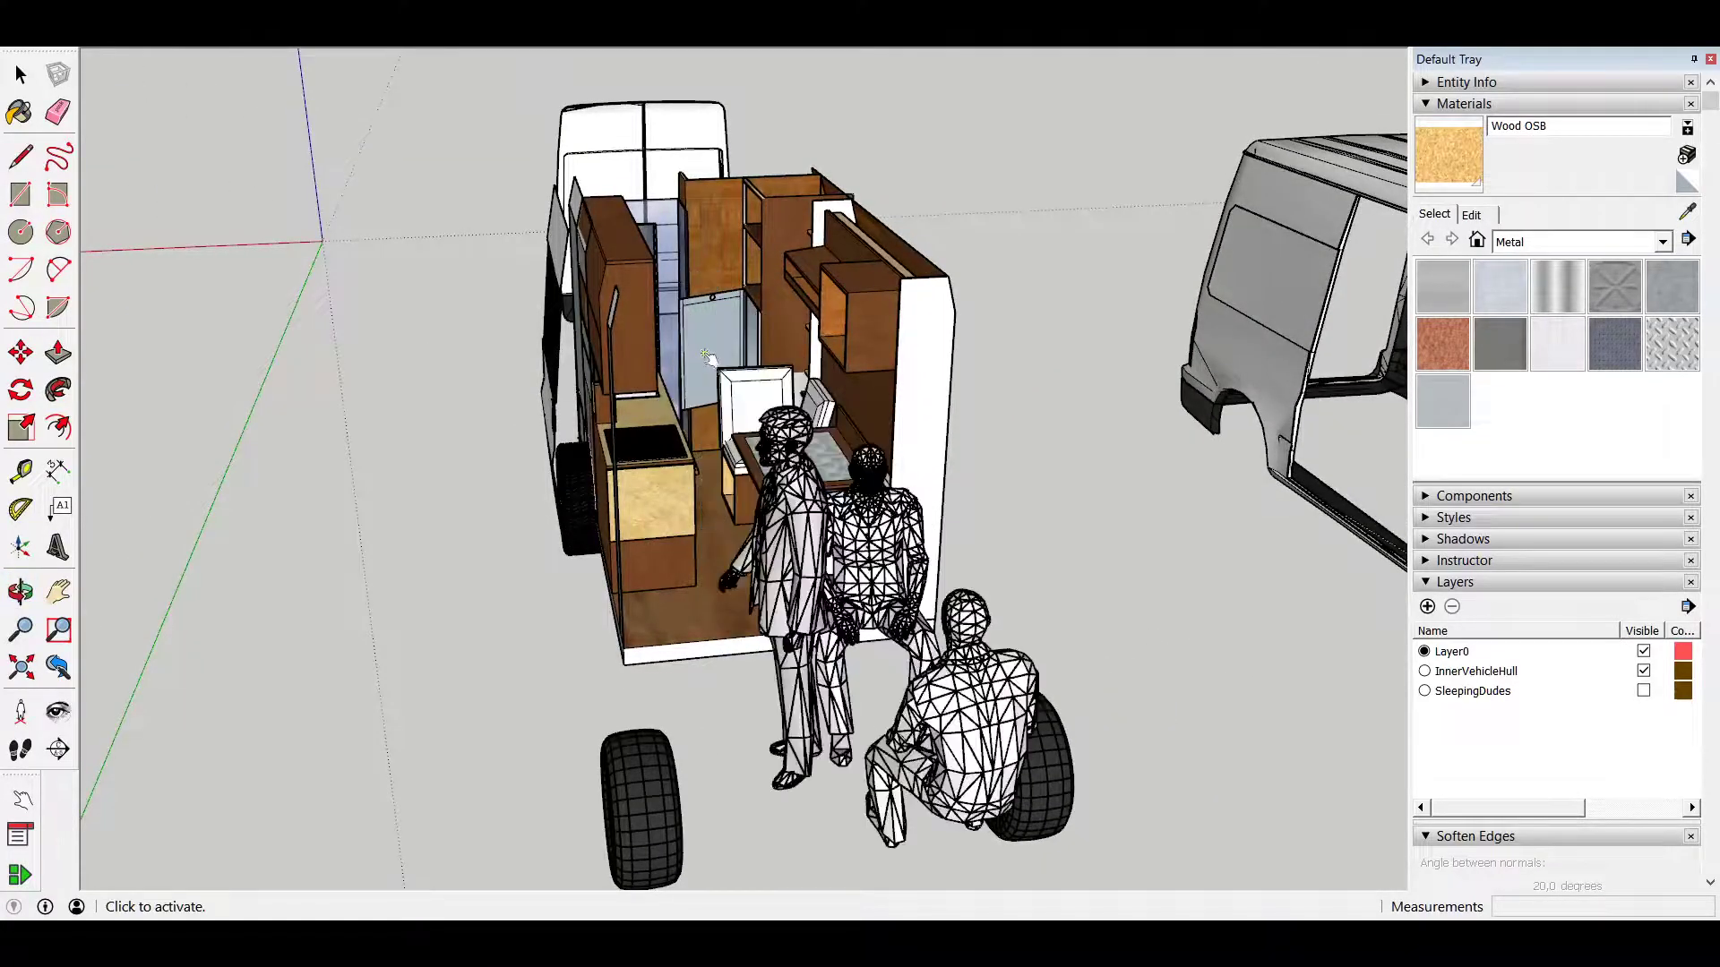
middle_drag(752, 488, 648, 458)
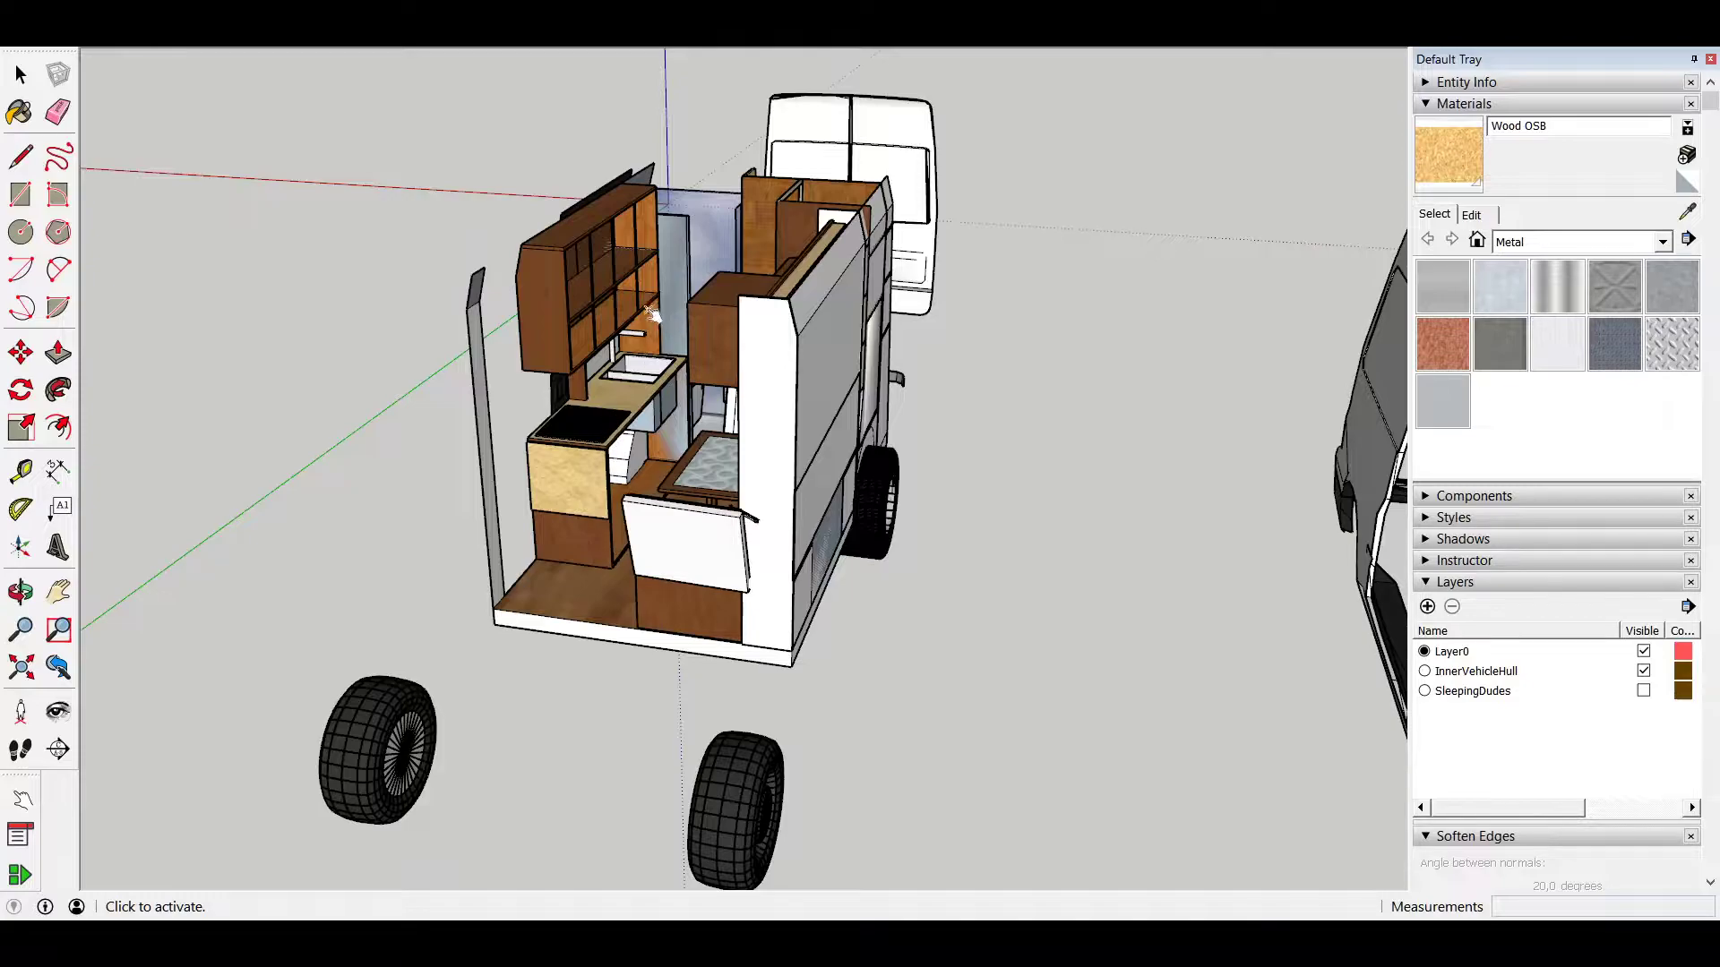
middle_drag(616, 360, 878, 432)
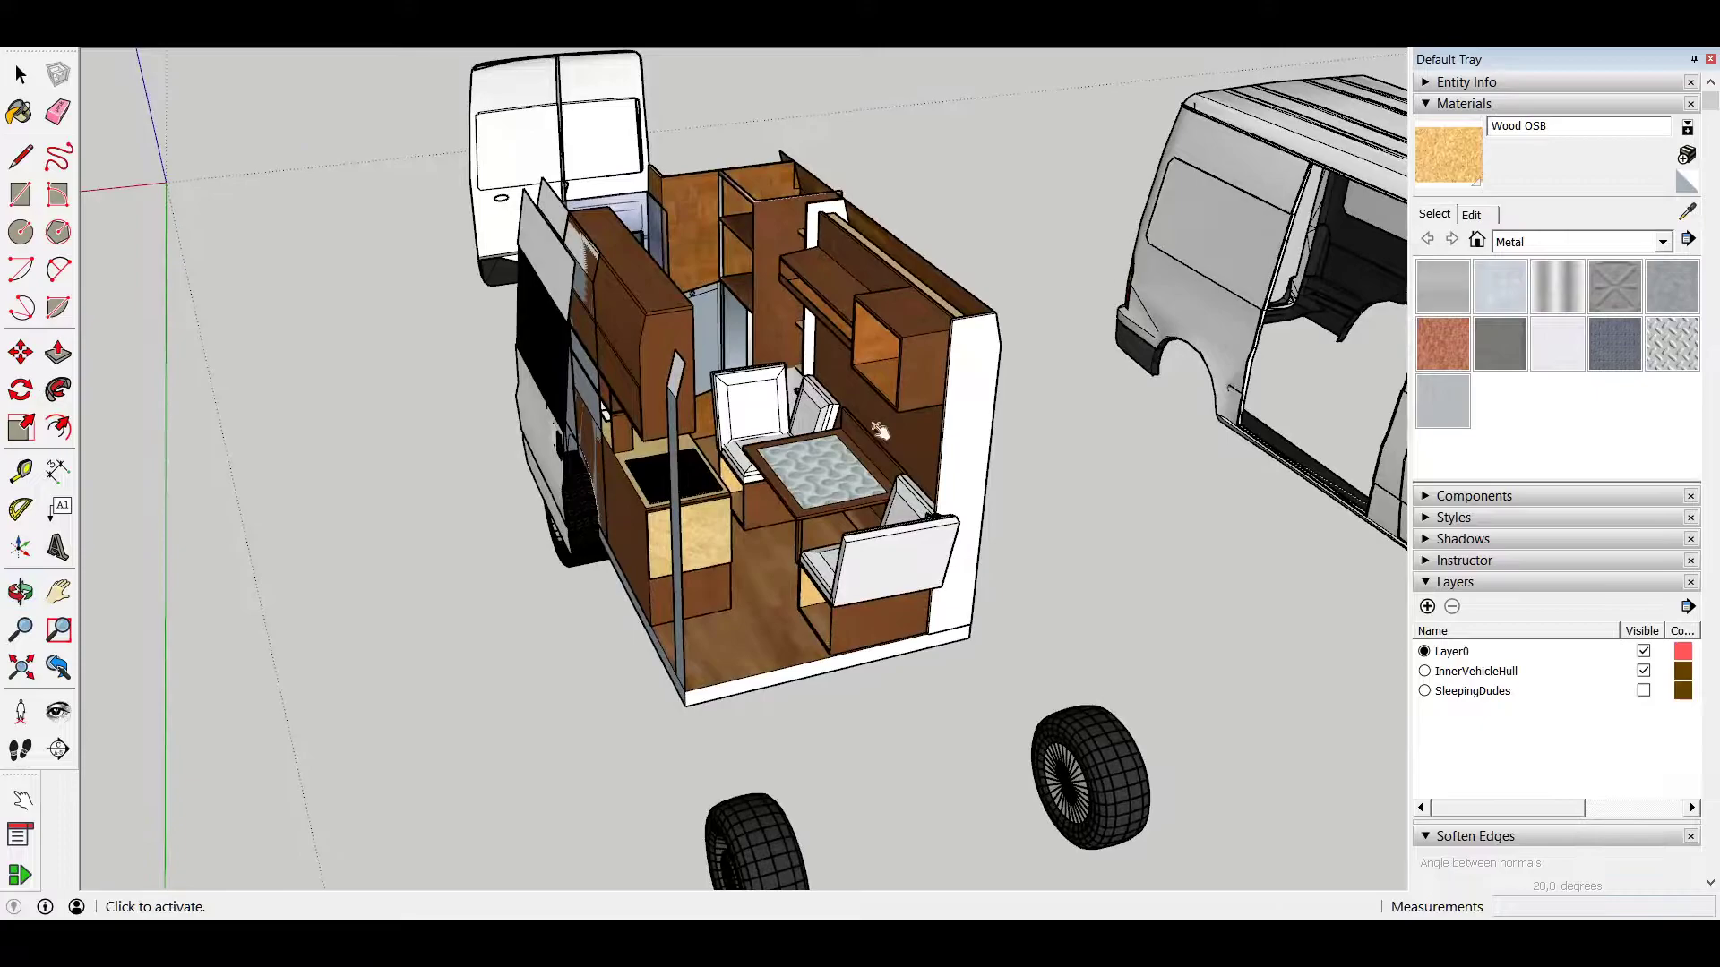
click(652, 328)
middle_drag(652, 328, 513, 403)
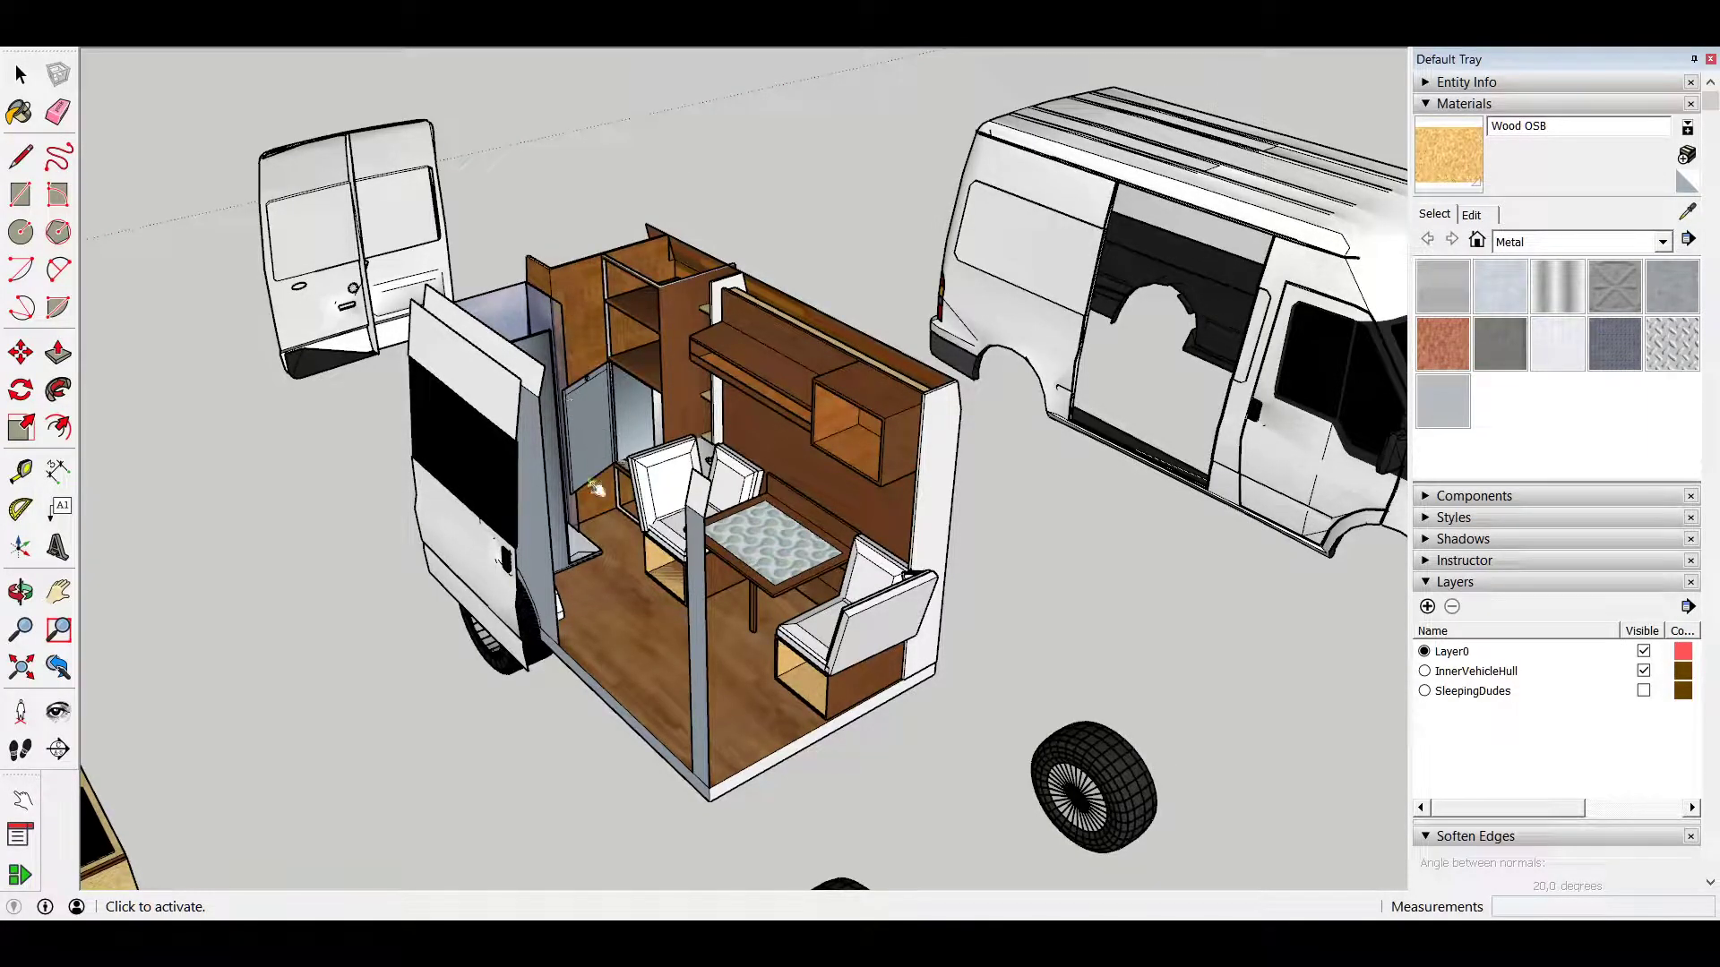
middle_drag(591, 452, 856, 511)
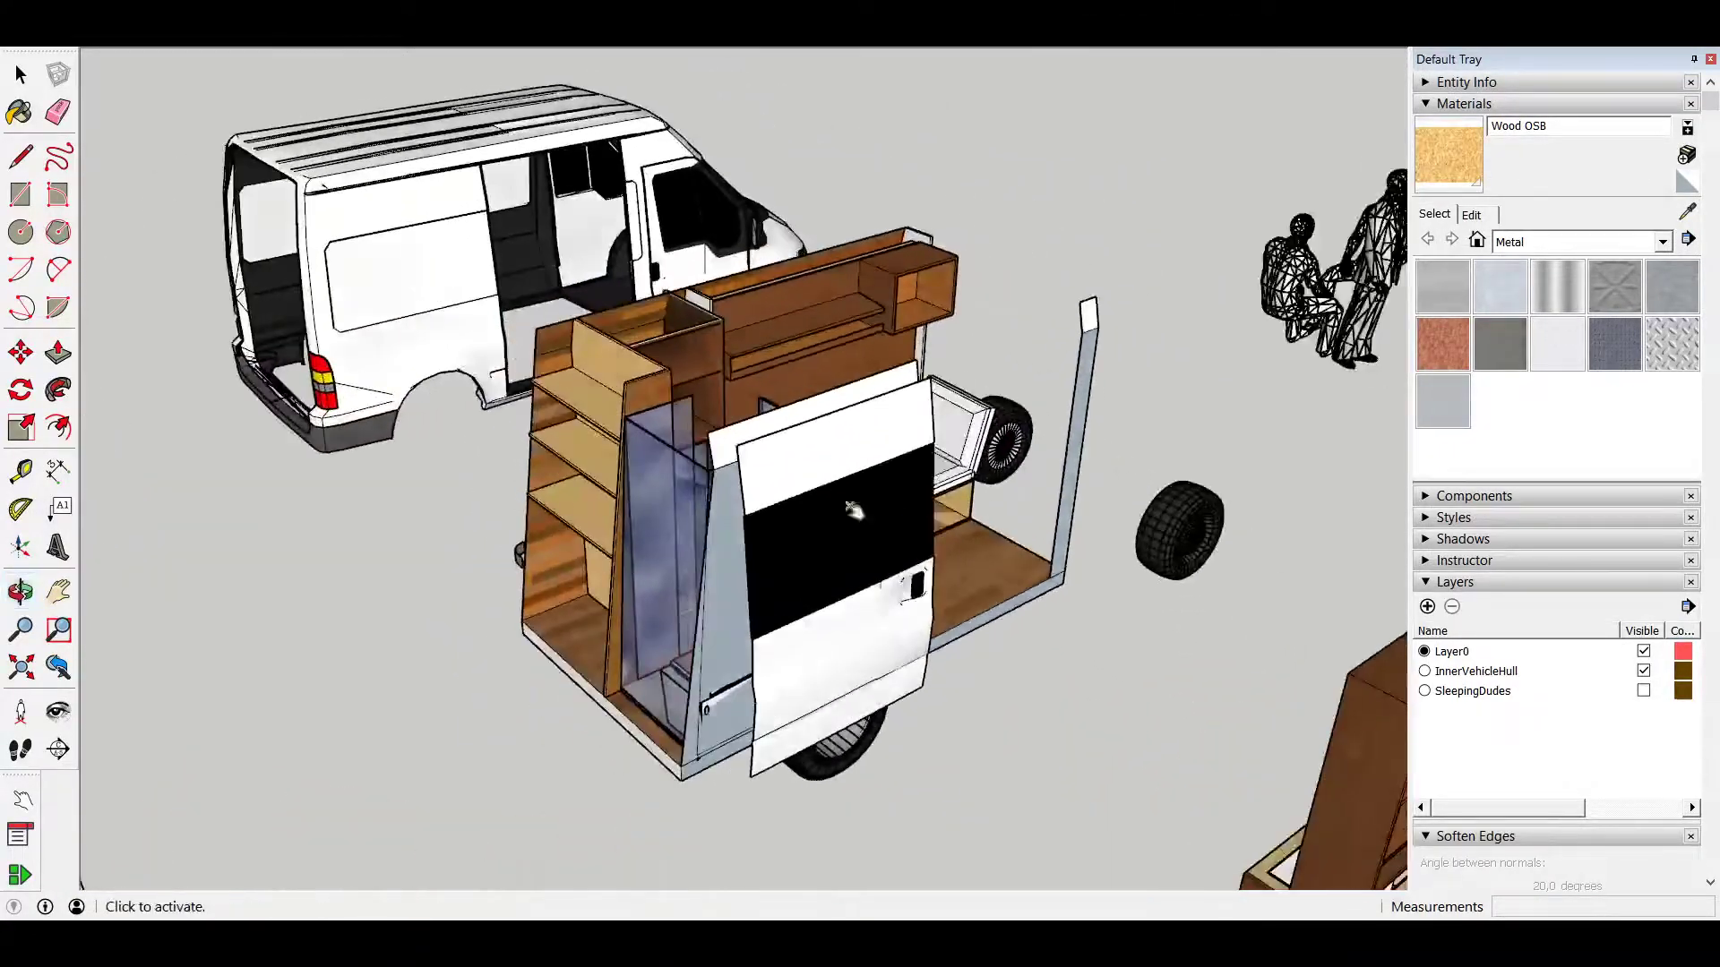
middle_drag(685, 537, 850, 450)
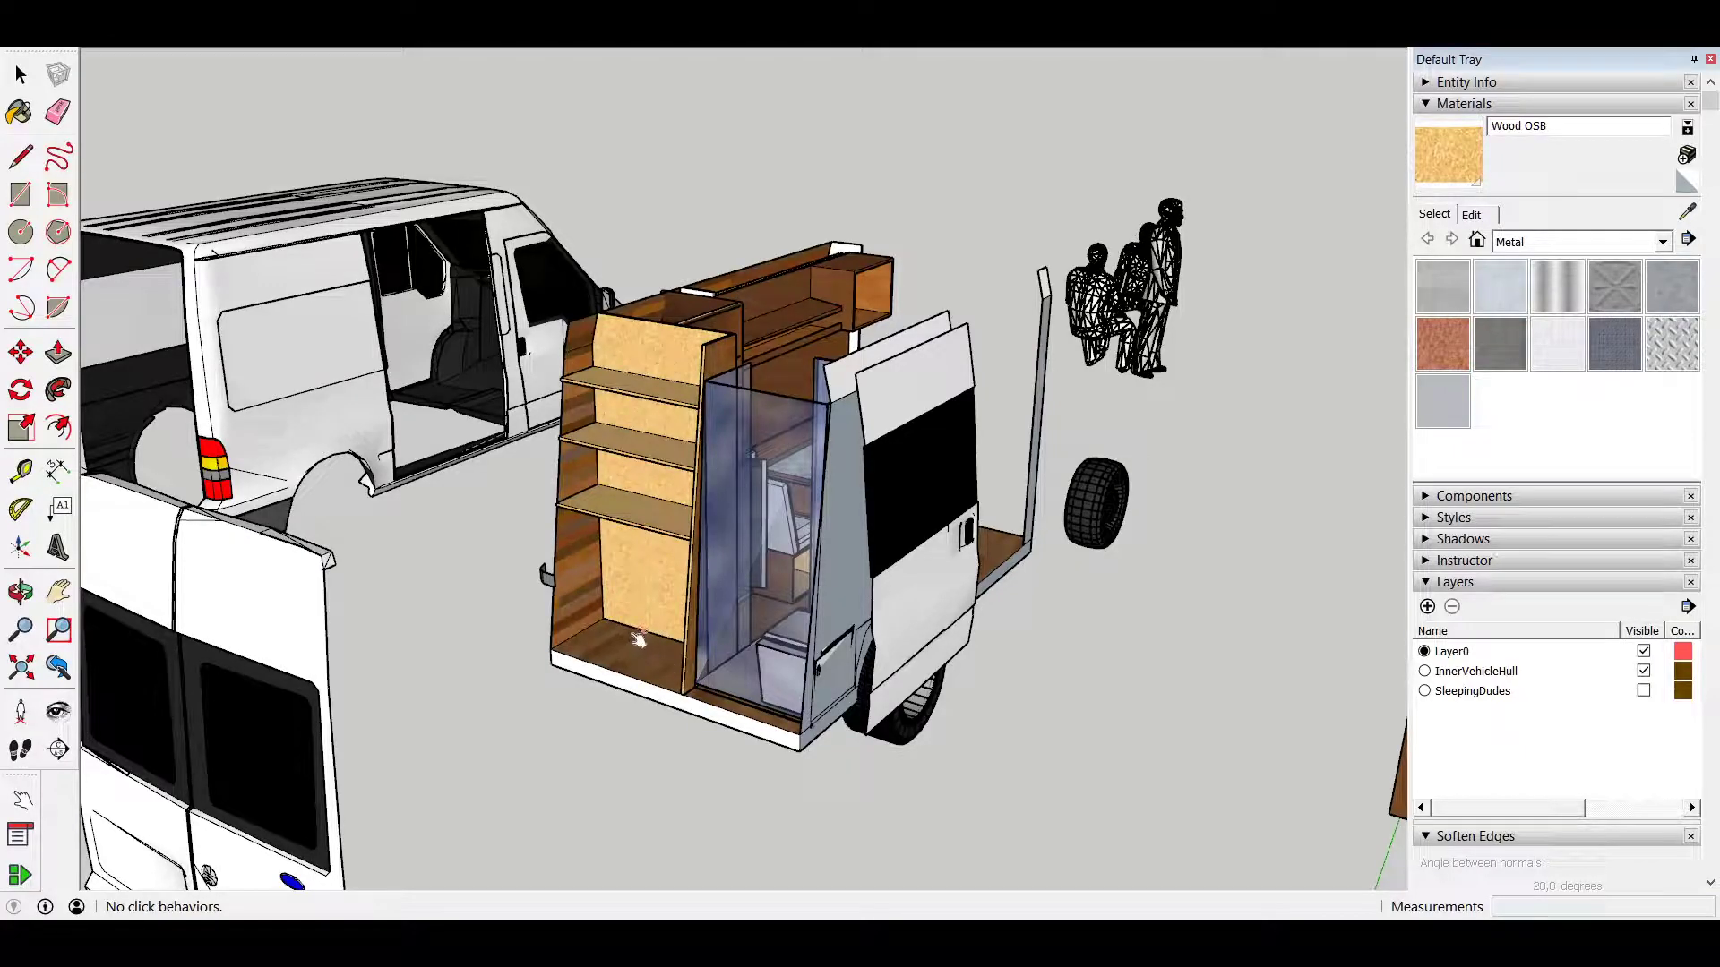
Step: Tape-measure from the cabinet's lower floor corner, reading a 1868mm span along the floor
key(t)
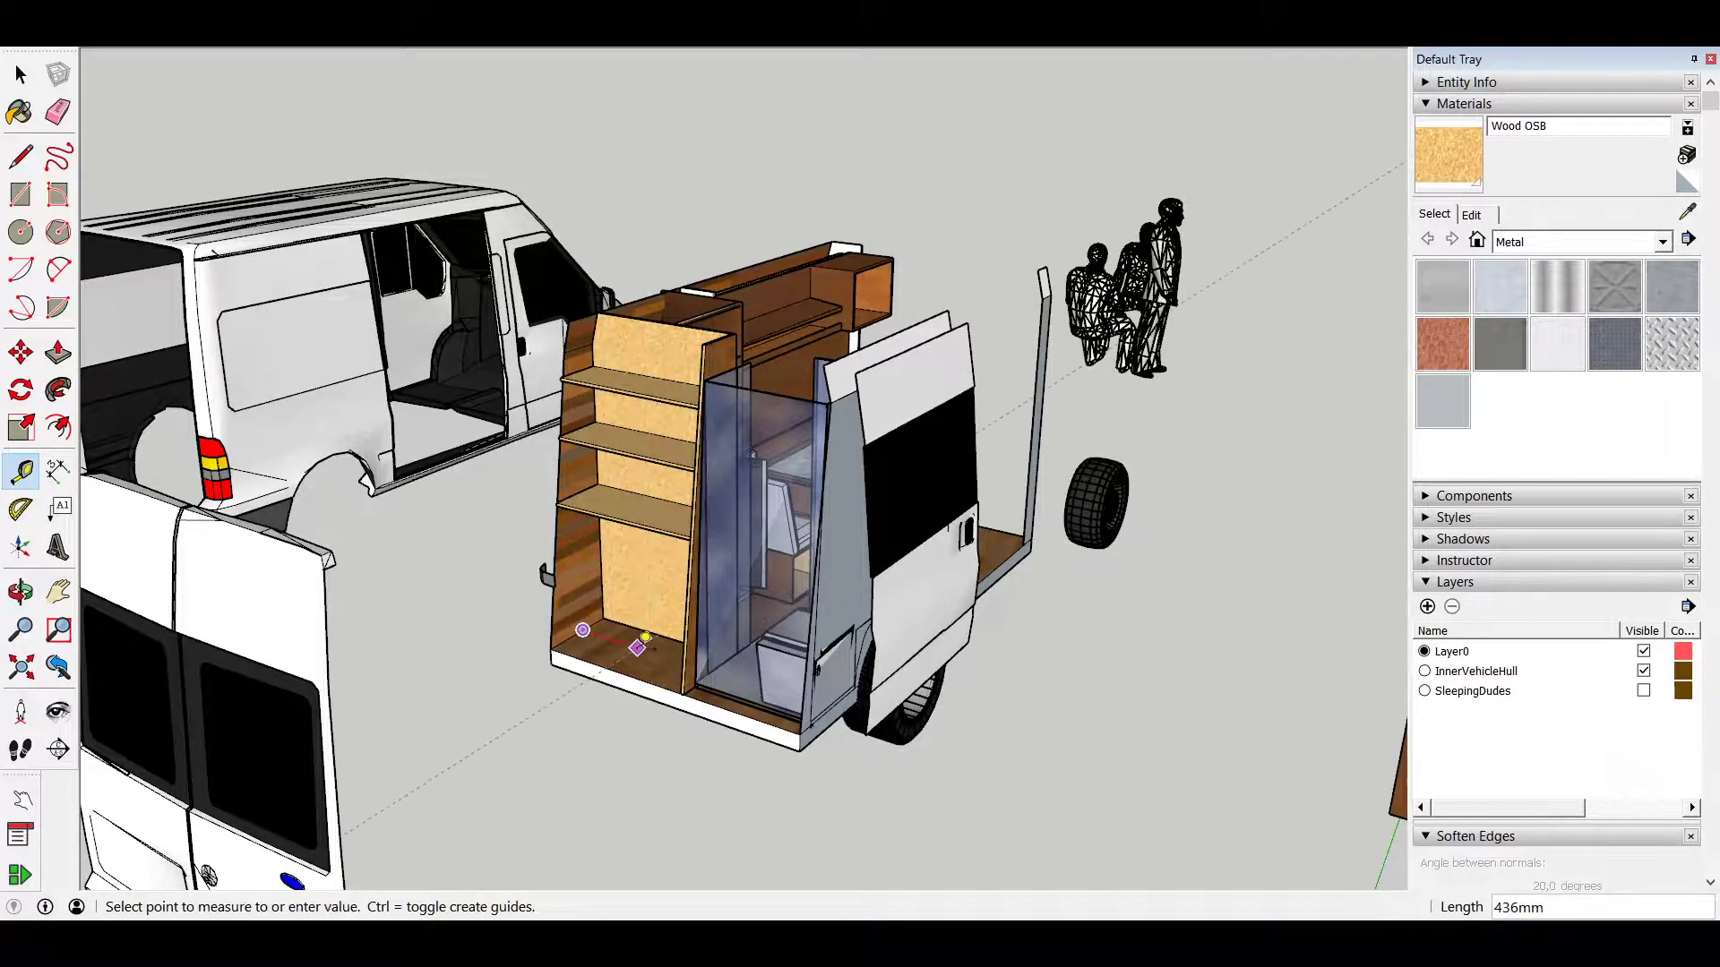
middle_drag(639, 645, 728, 684)
click(727, 683)
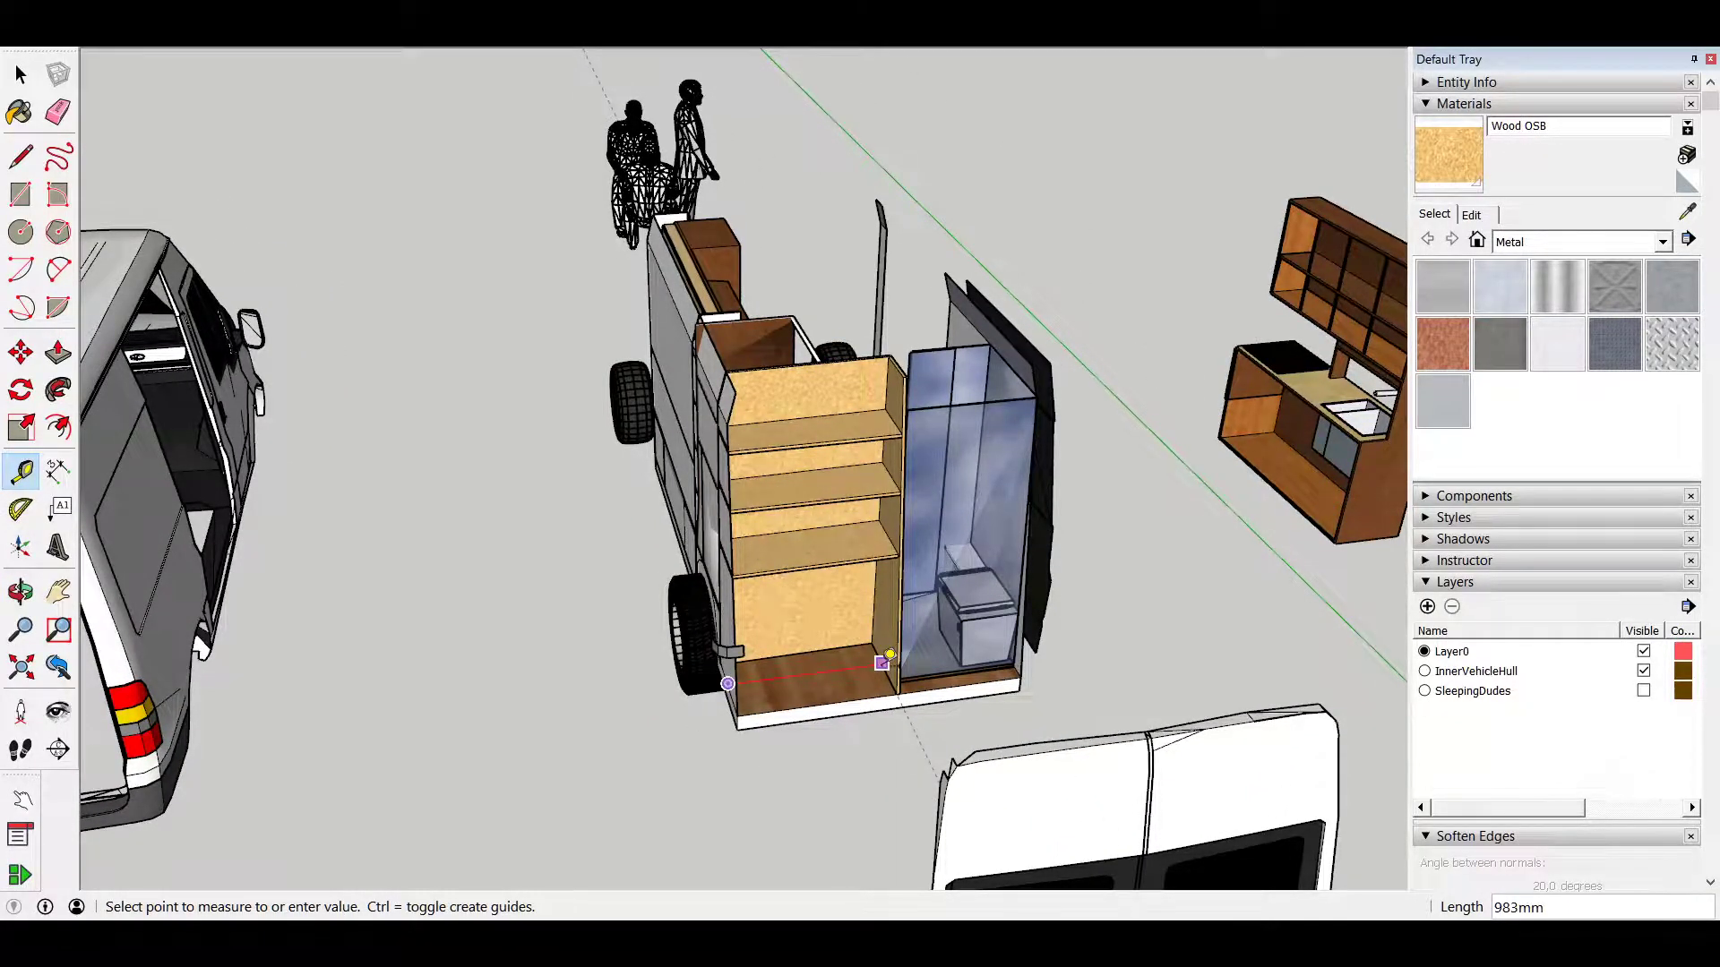
middle_drag(864, 667, 849, 481)
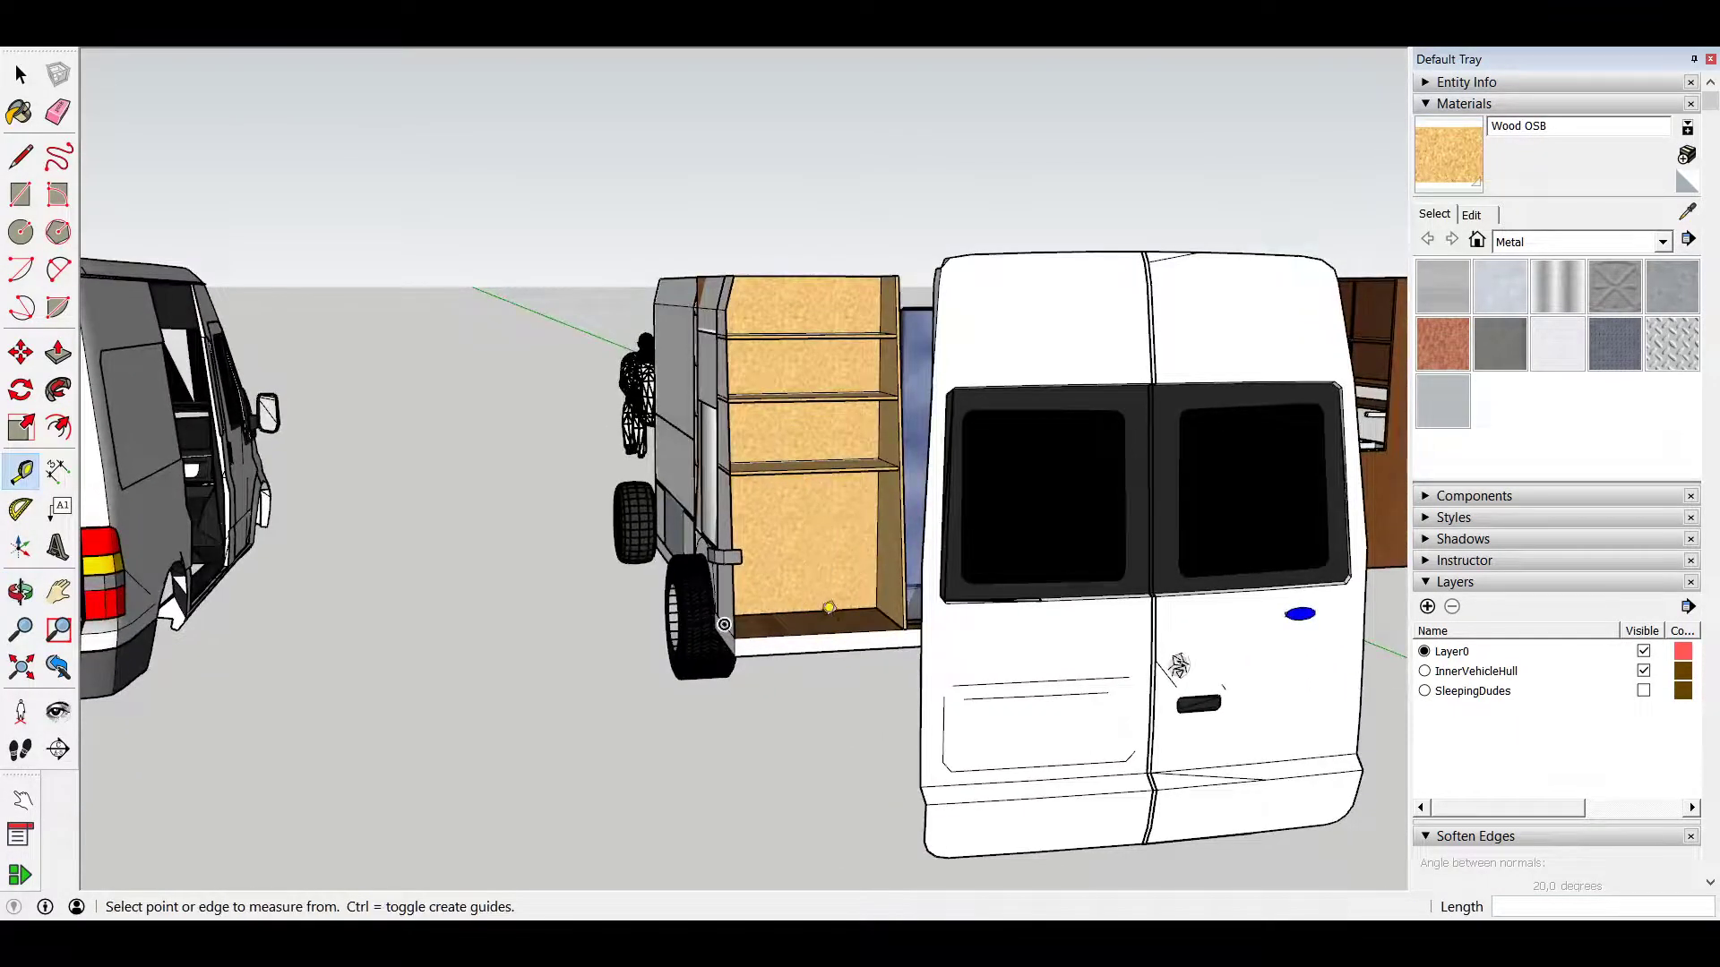
click(811, 634)
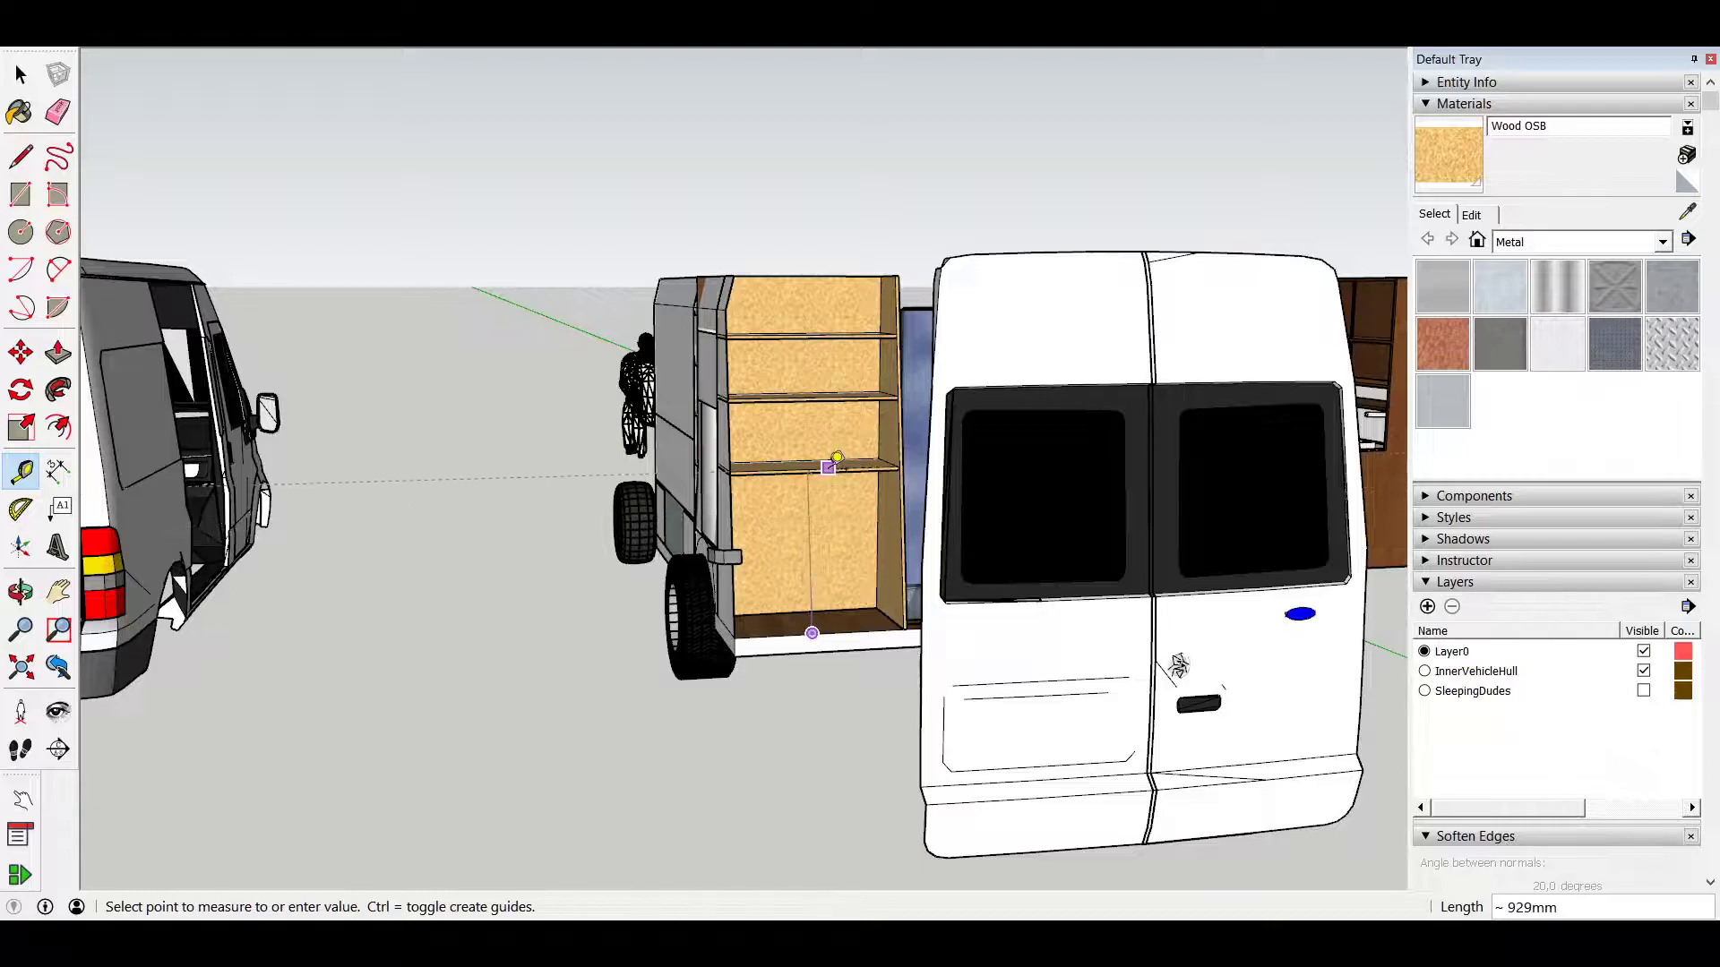
middle_drag(836, 459, 648, 537)
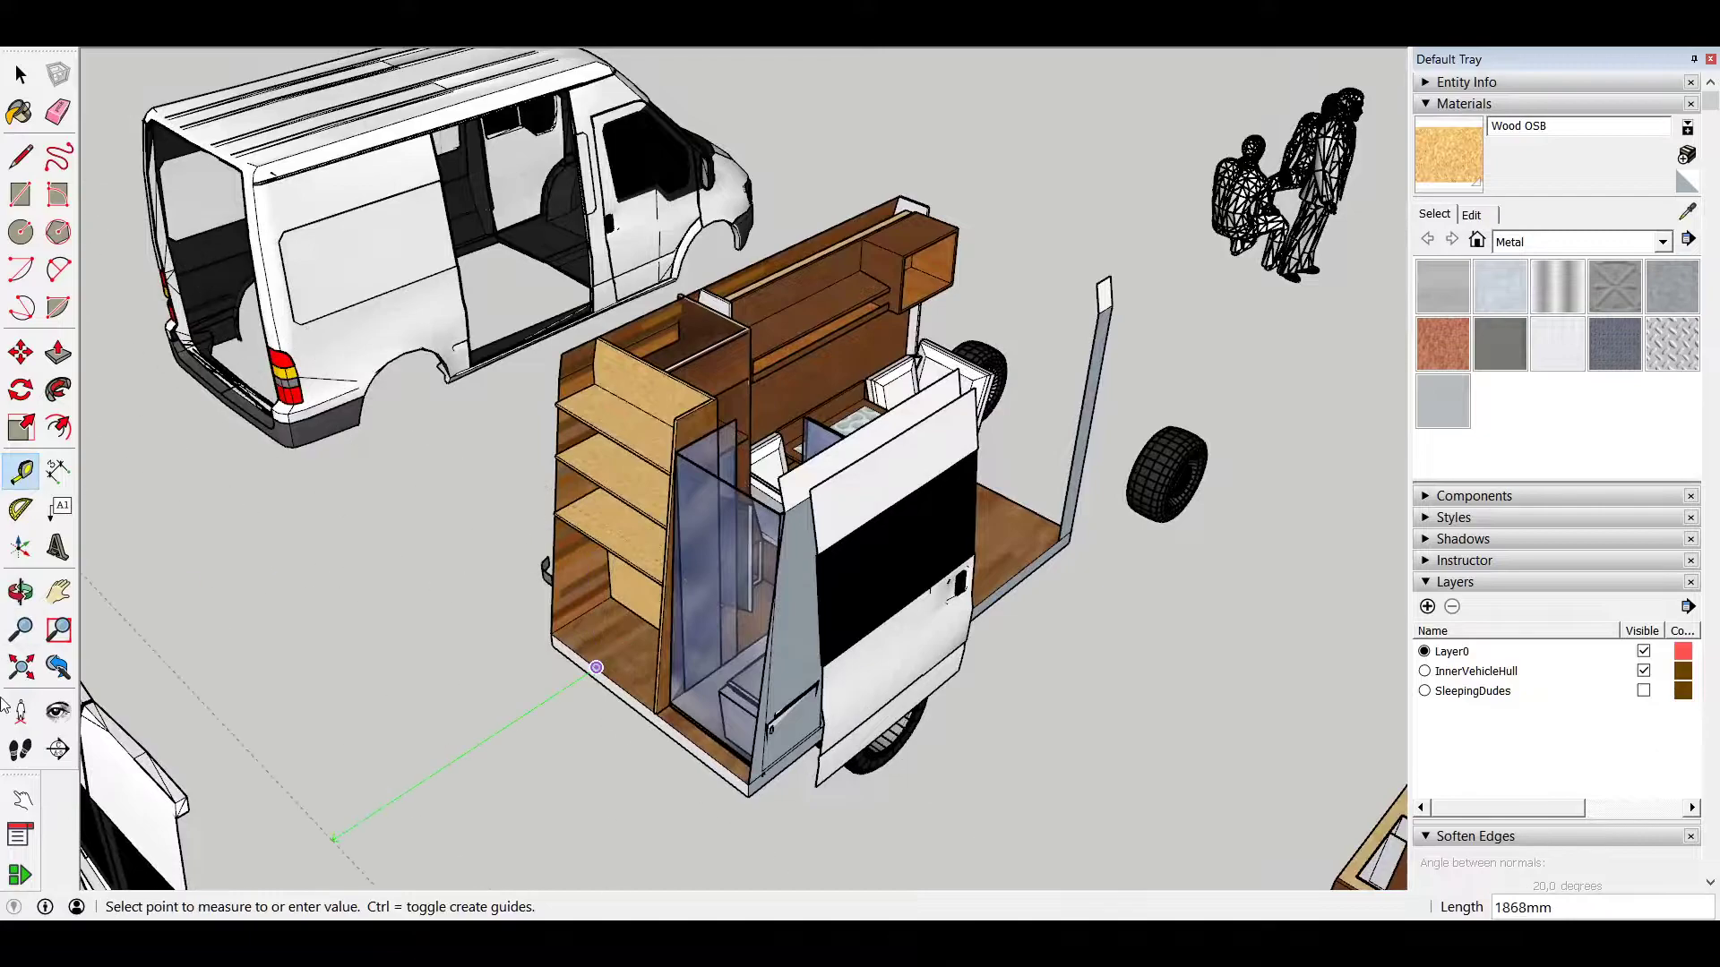
Step: Slide the glass shower enclosure, shelf cabinet and fridge unit out, exposing the seating and table
click(24, 803)
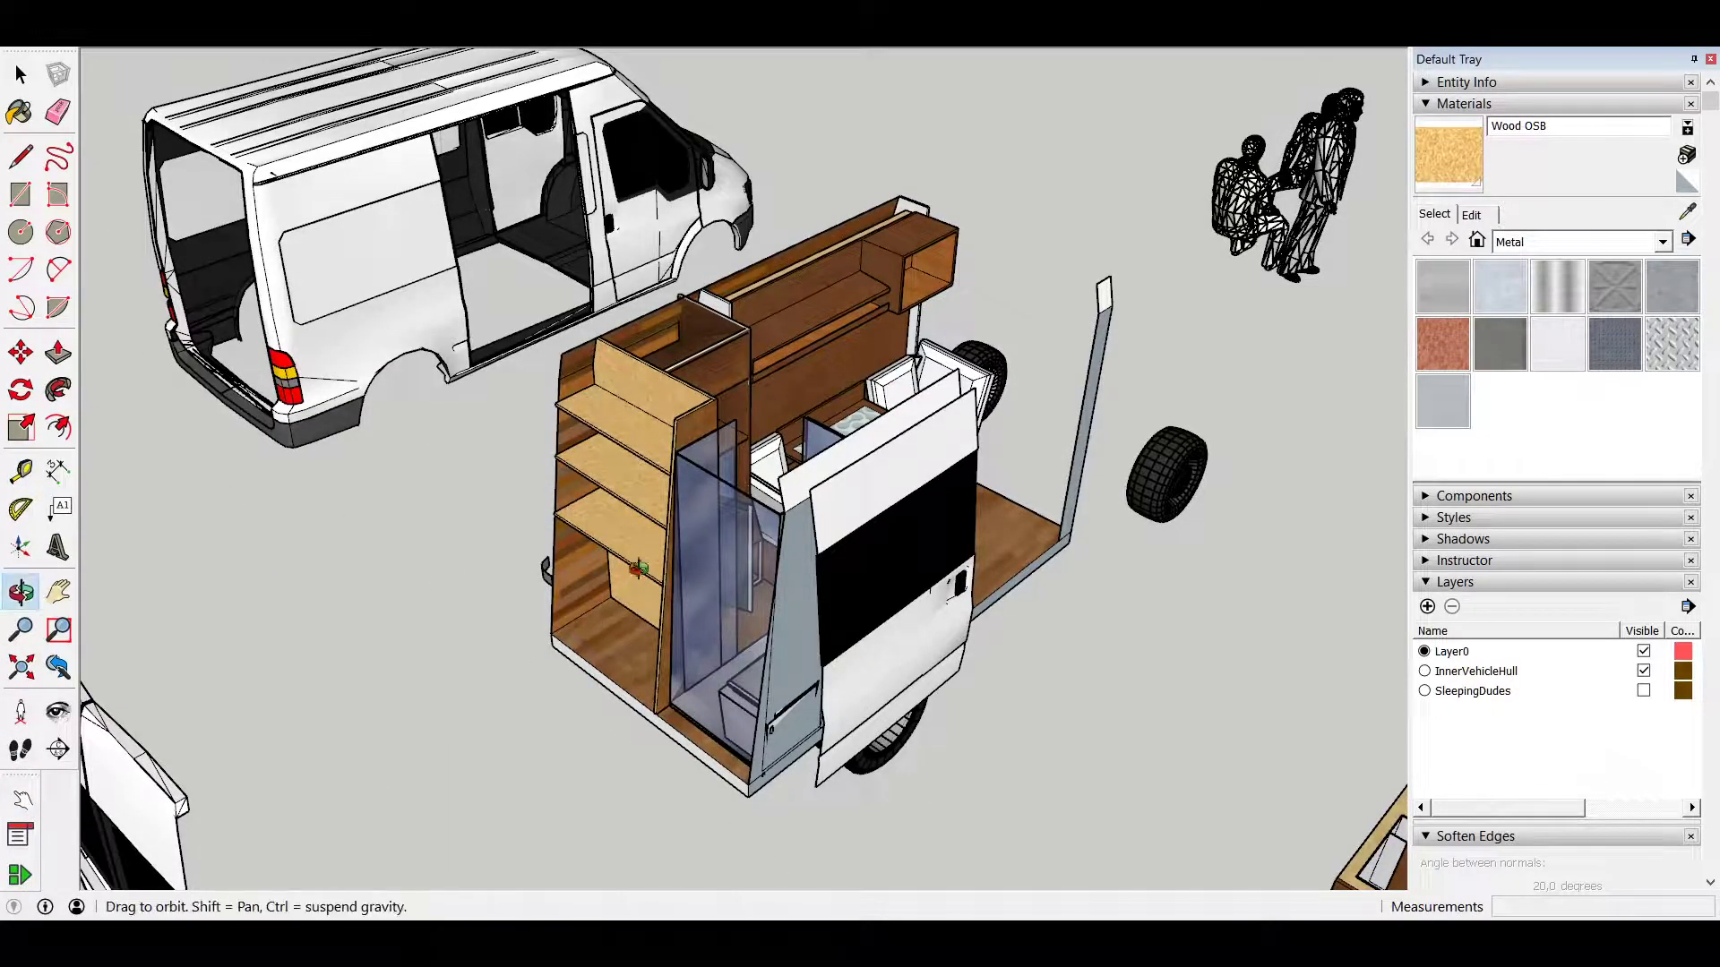
drag(637, 569, 766, 564)
click(802, 582)
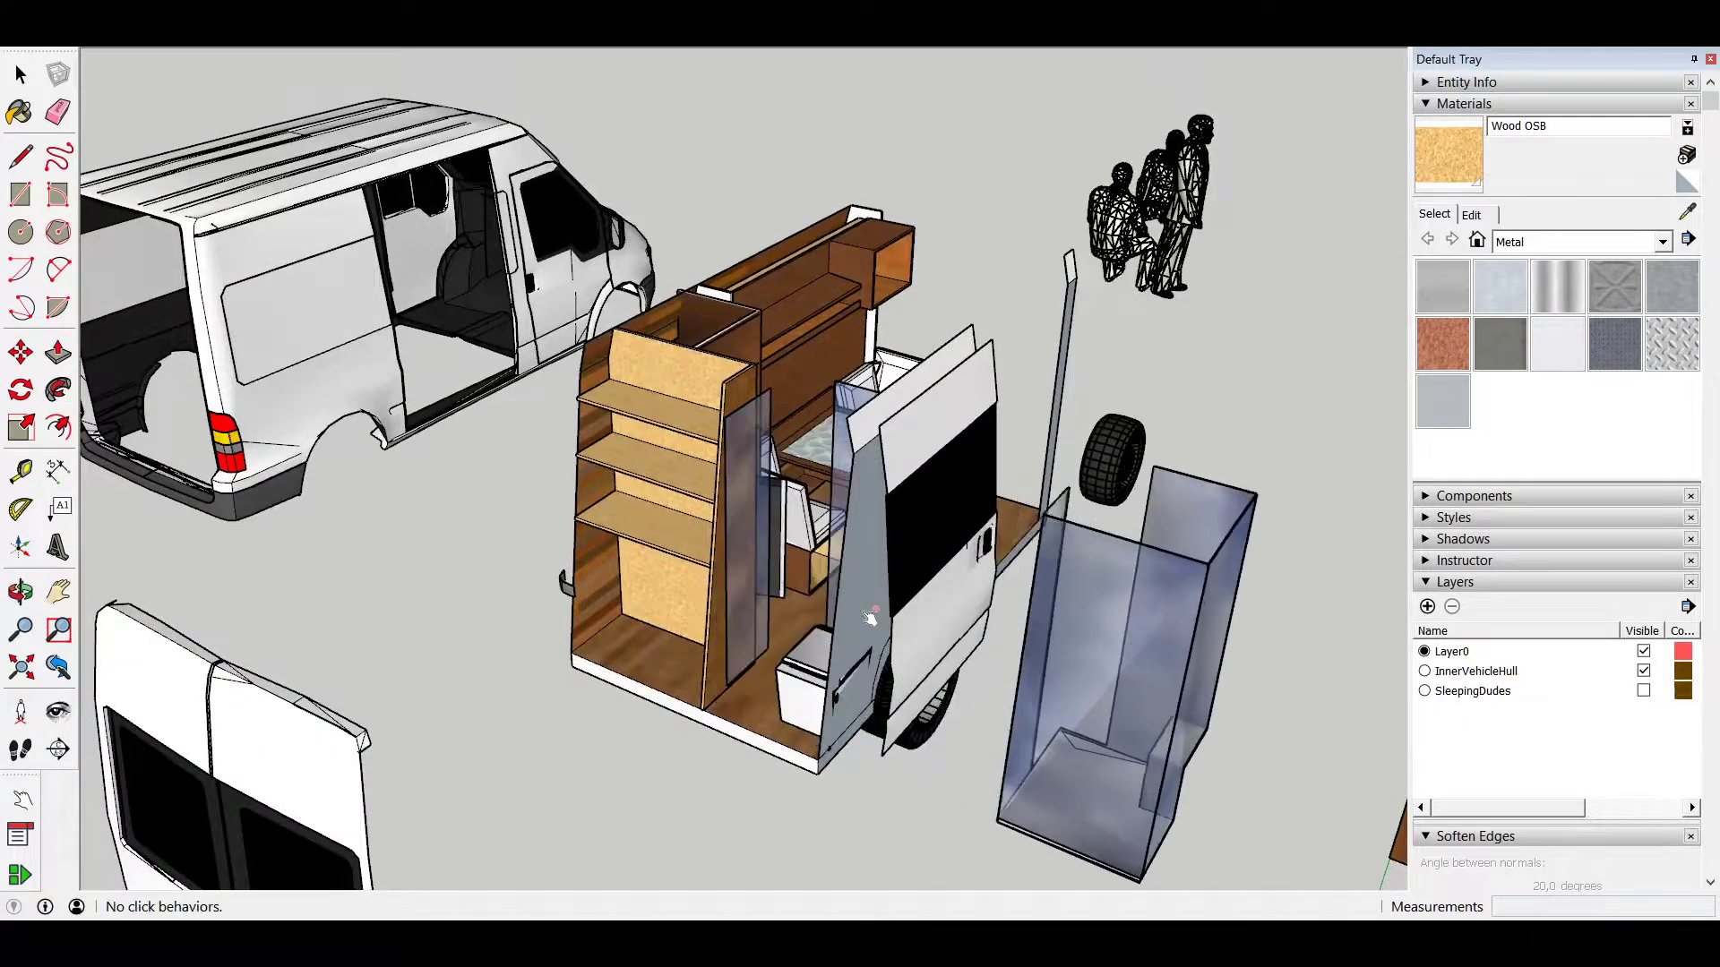
click(1165, 690)
click(641, 535)
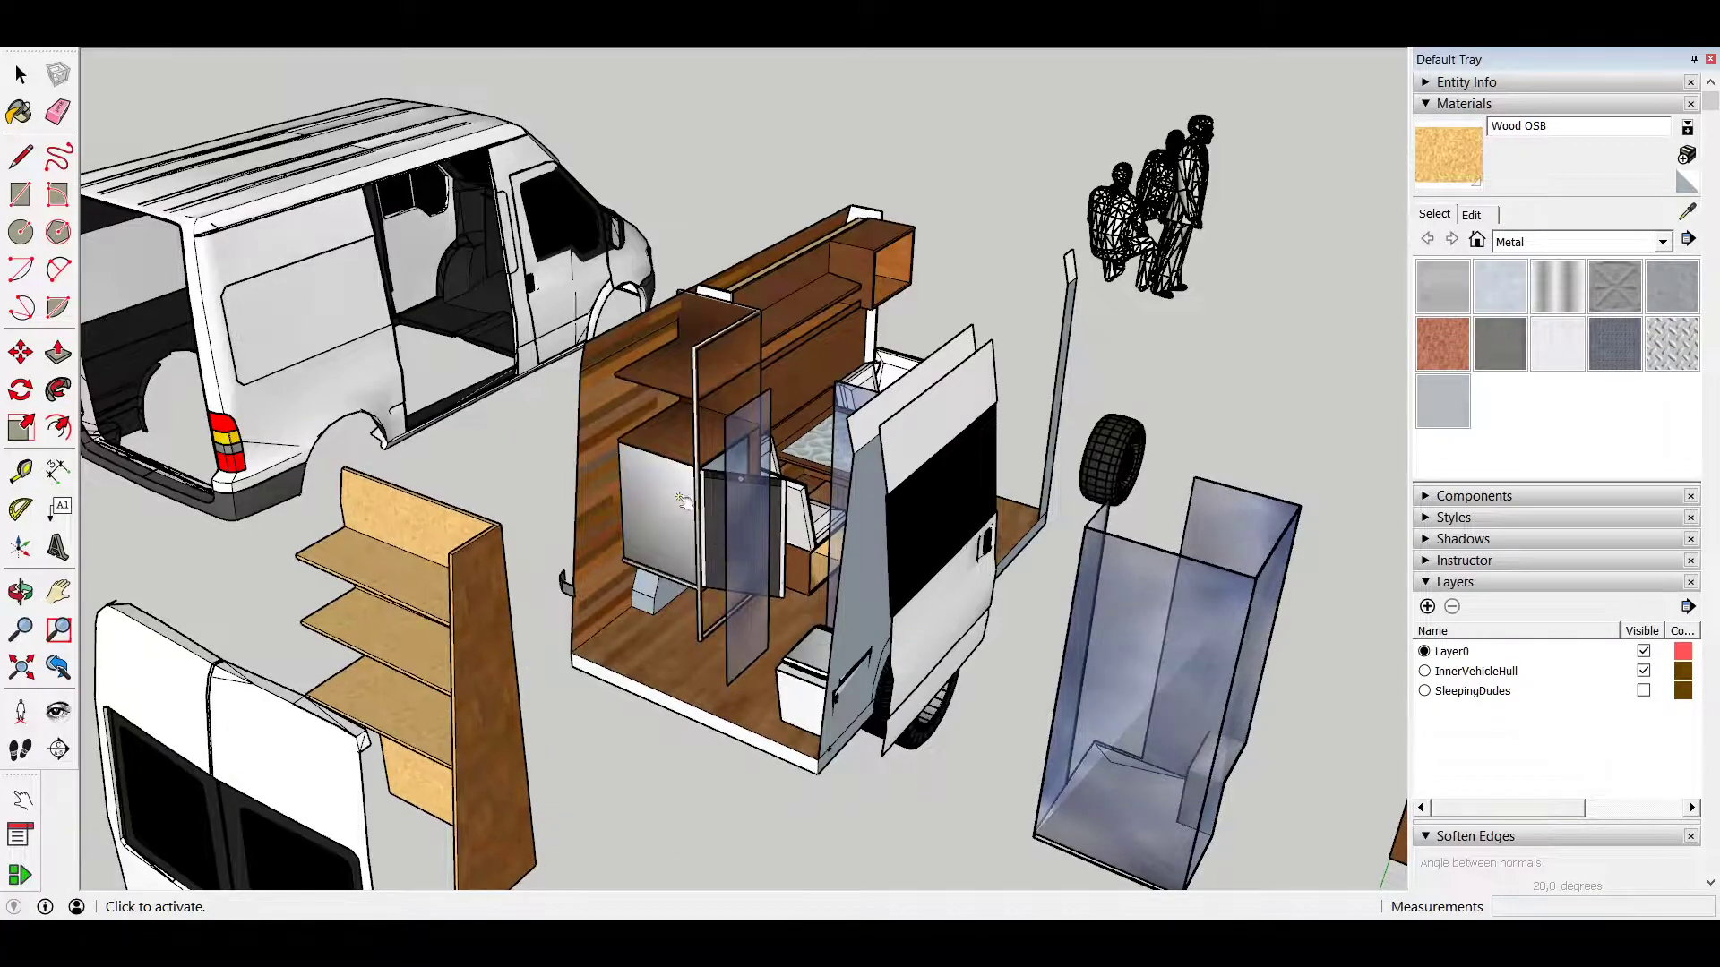
click(668, 506)
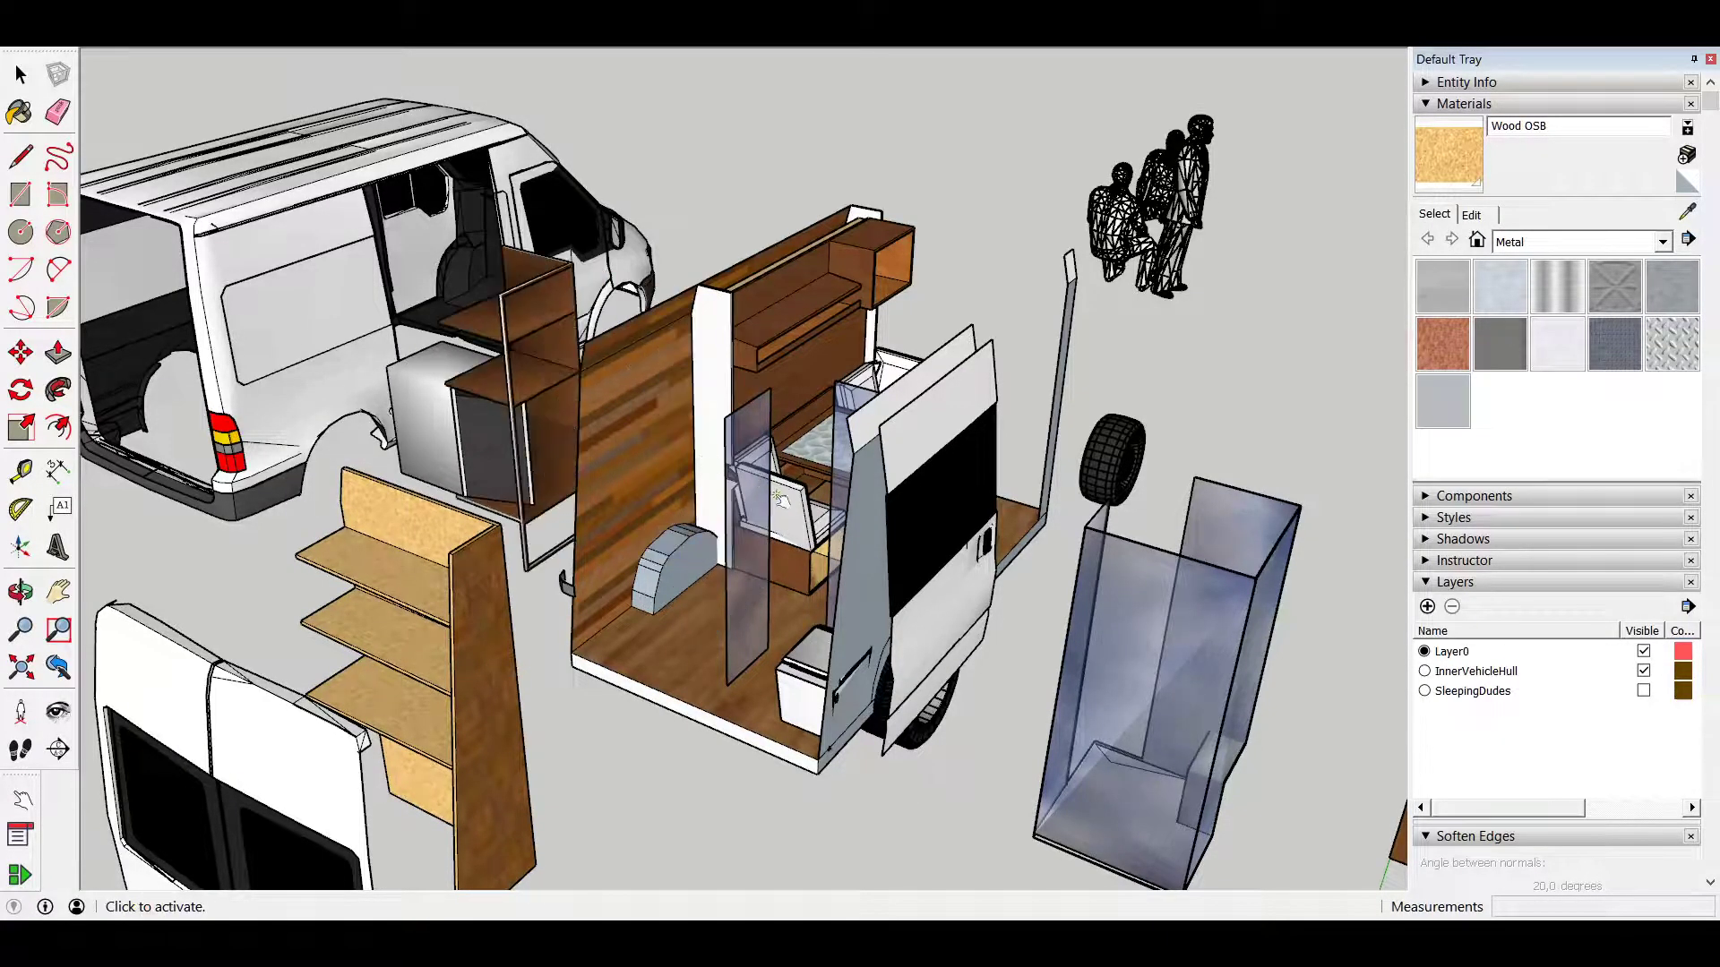
middle_drag(893, 511, 985, 573)
middle_drag(914, 525, 779, 529)
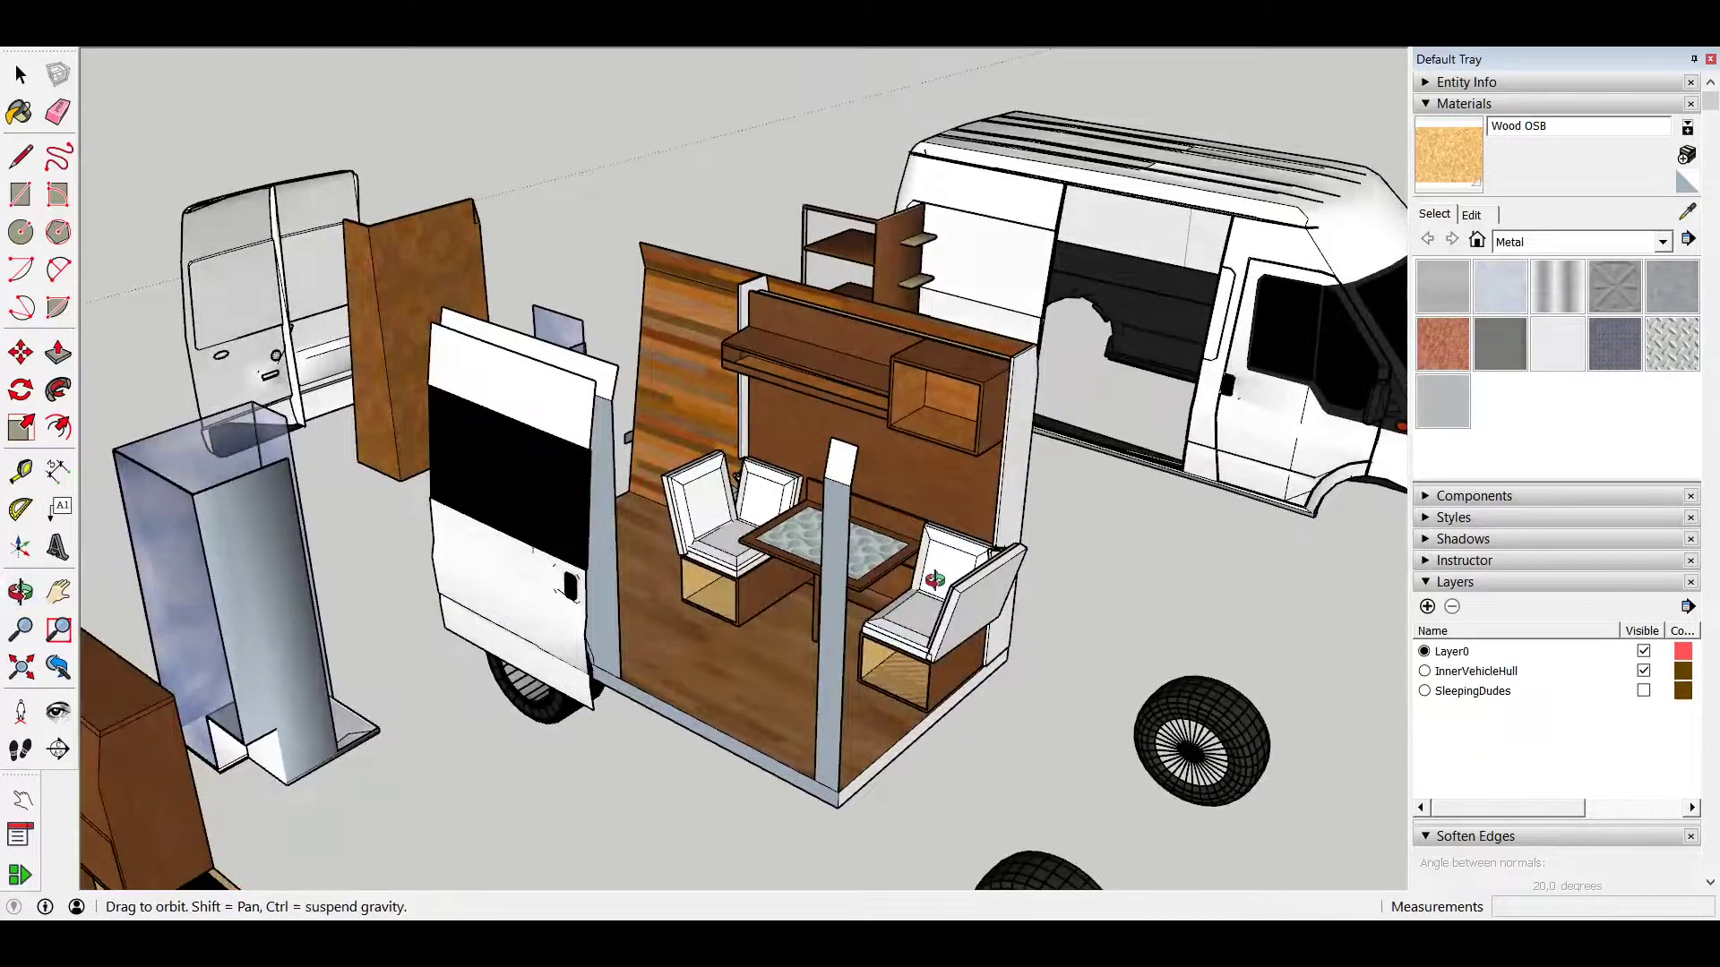
middle_drag(932, 576, 781, 511)
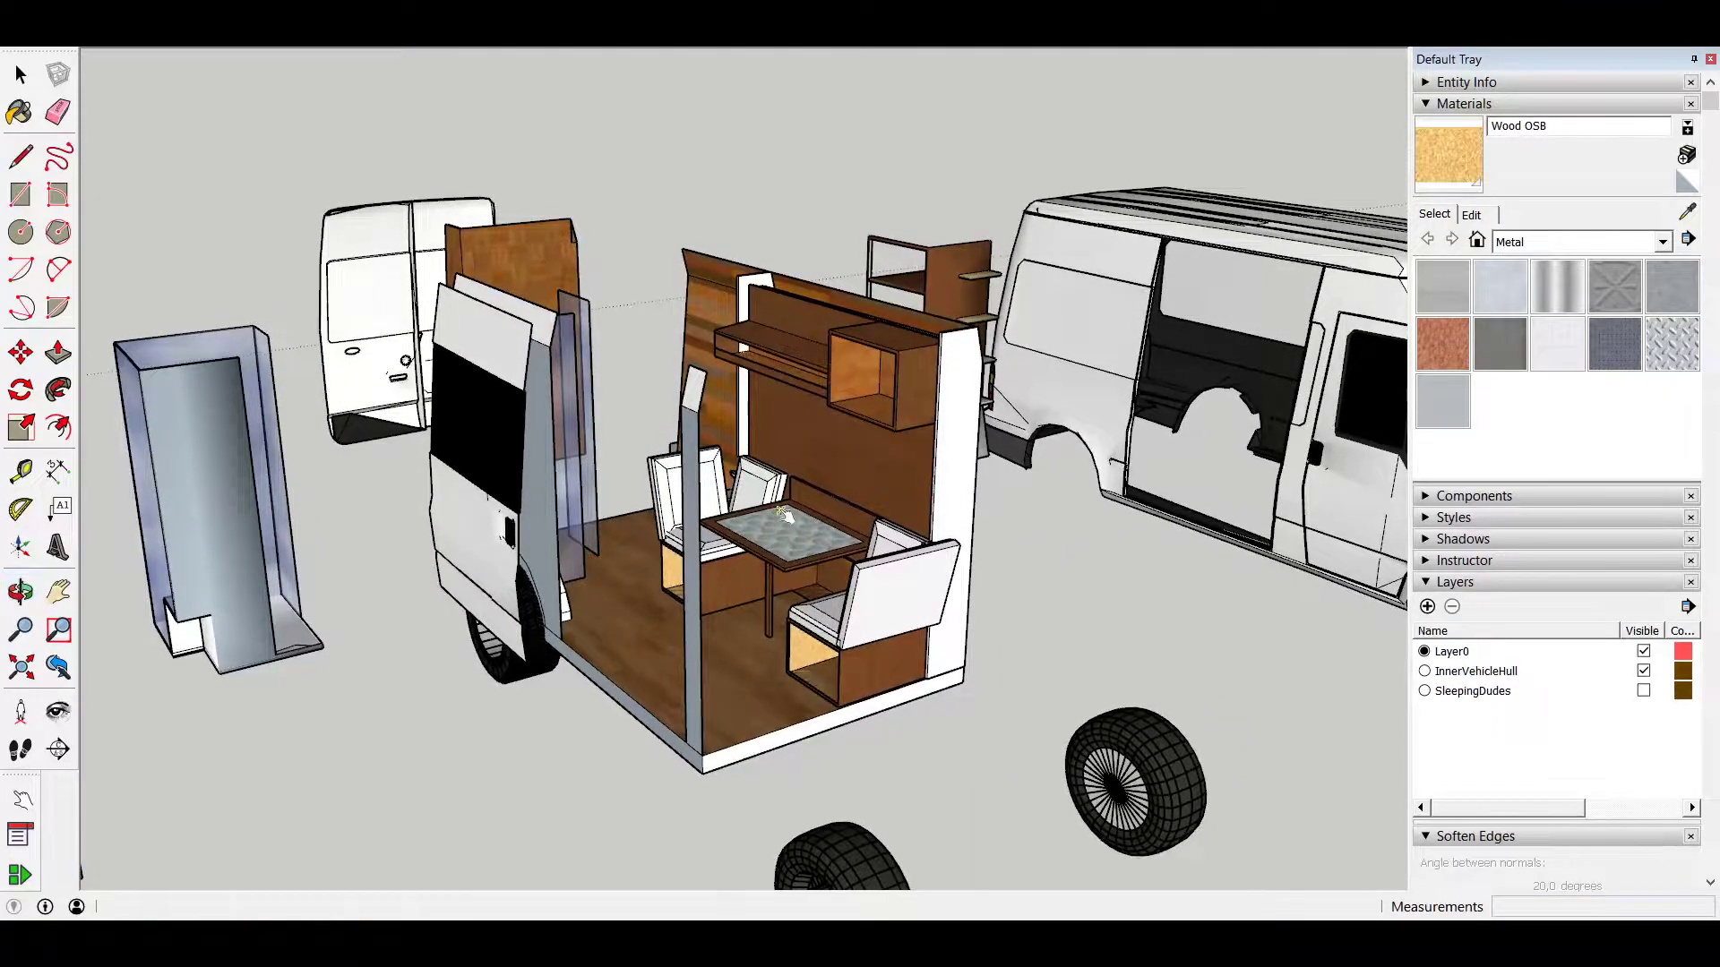
Step: Fold down the seat backs and switch the interior to its seating and table layout
click(908, 577)
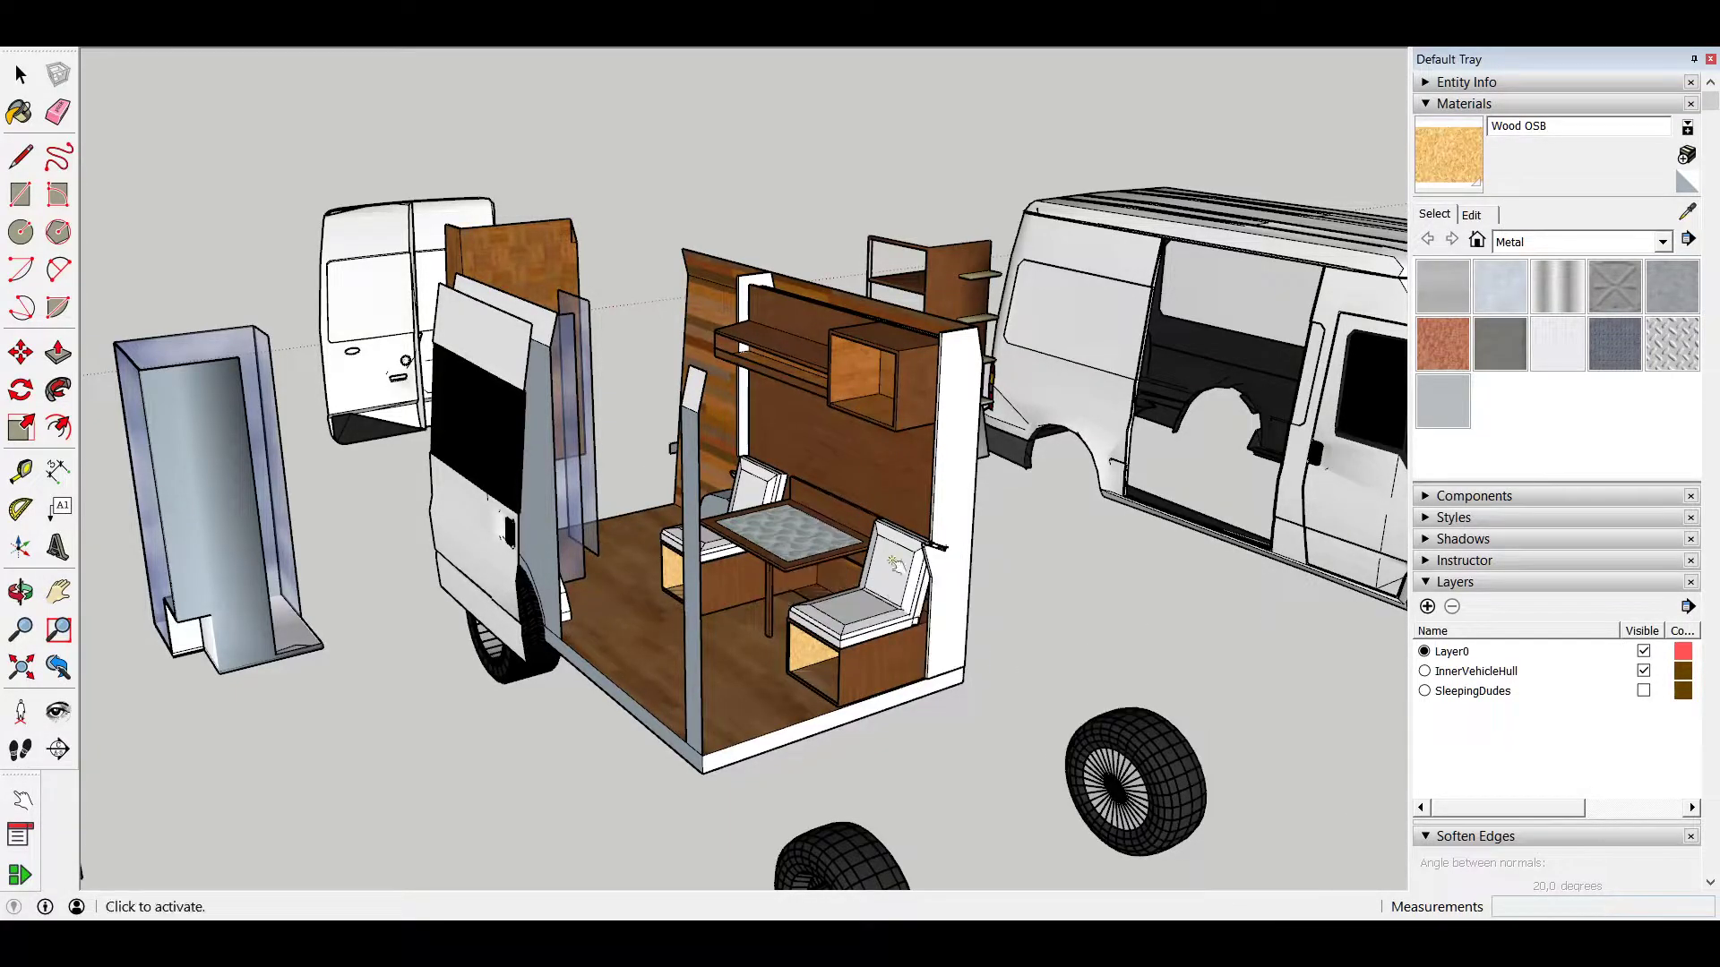
click(858, 614)
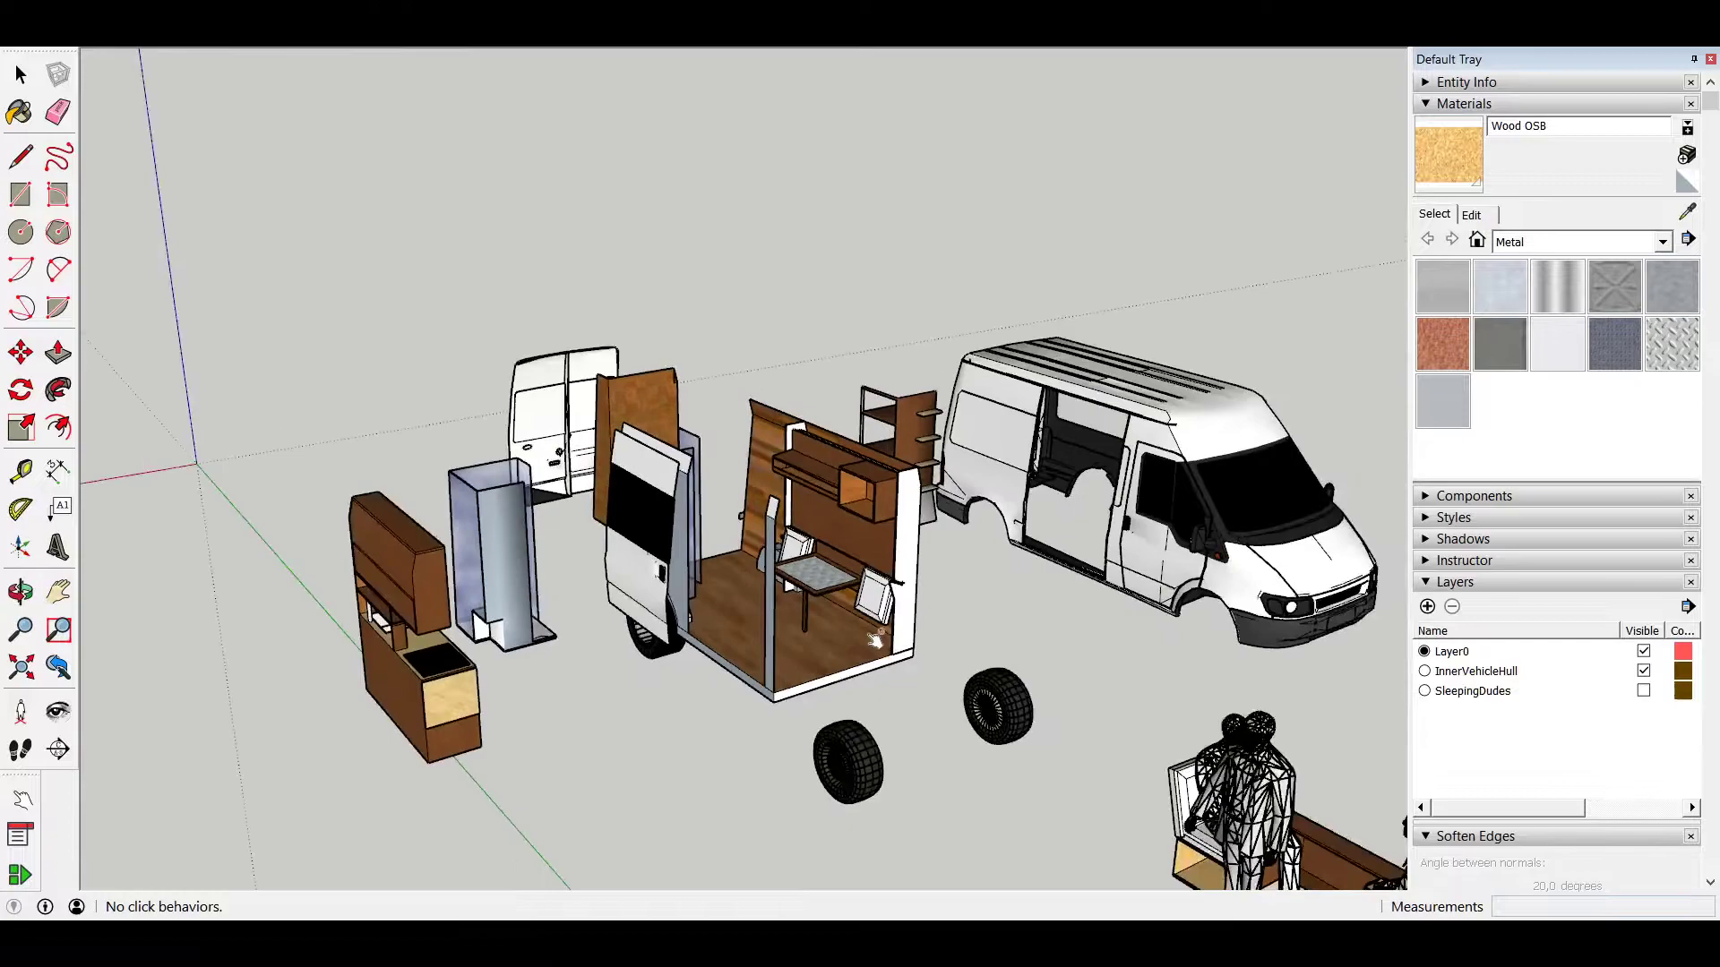
click(1334, 846)
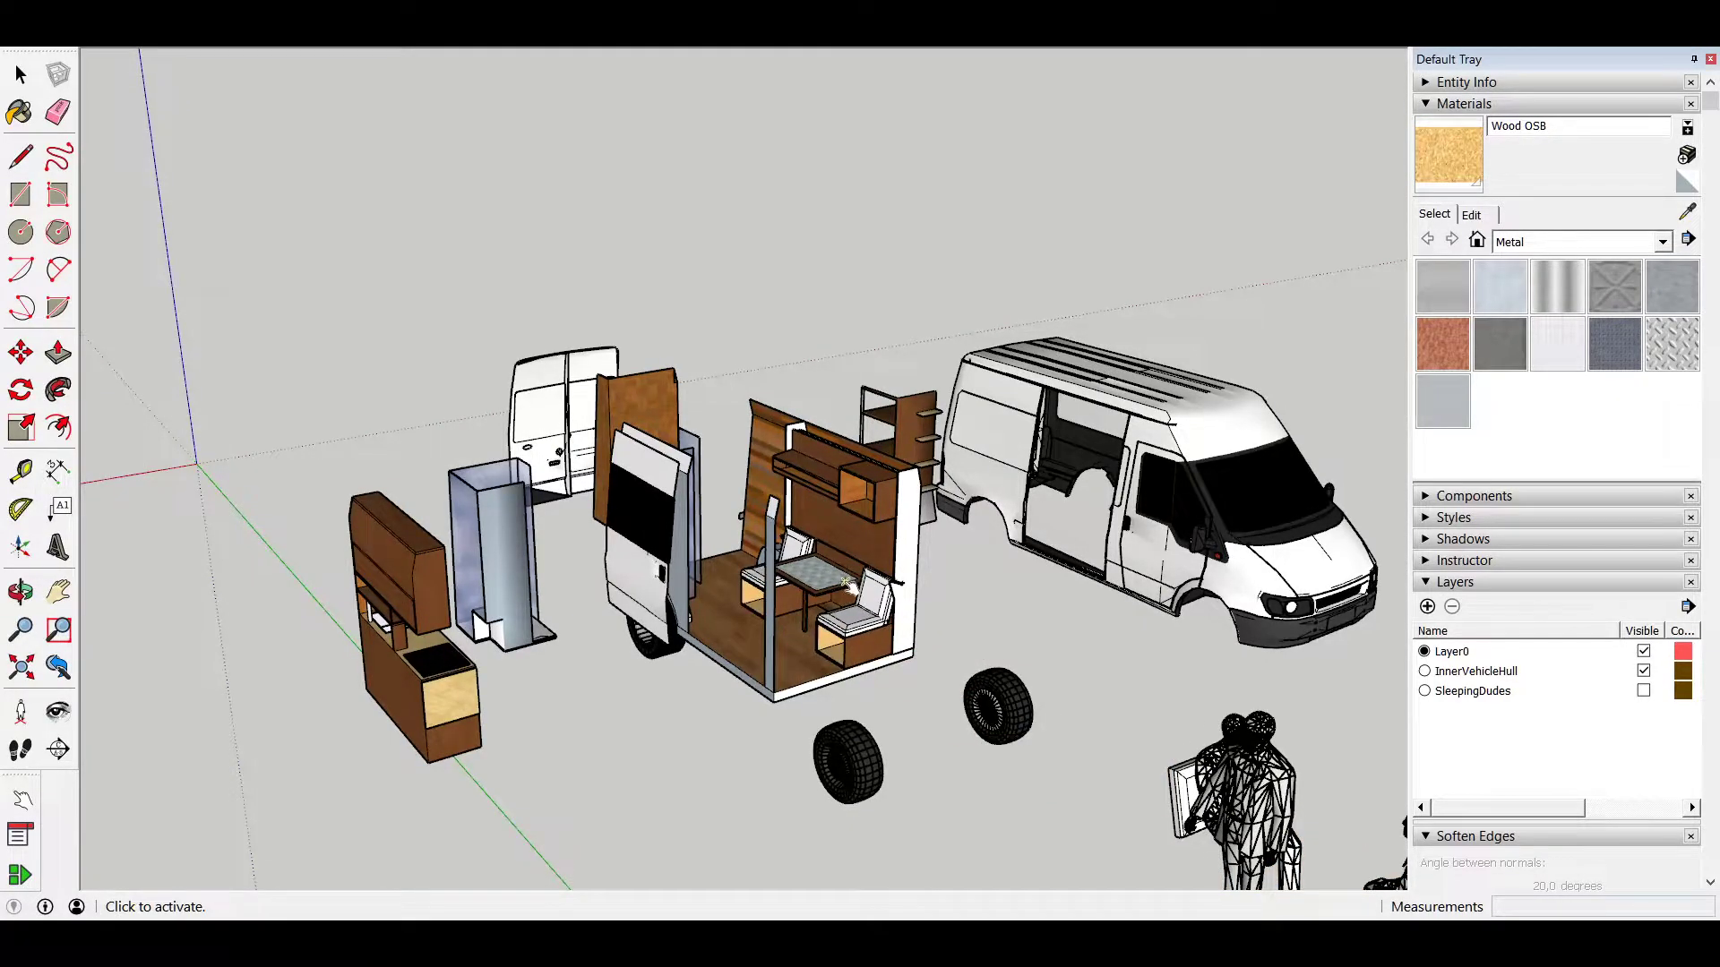
scroll(846, 584, up, 3)
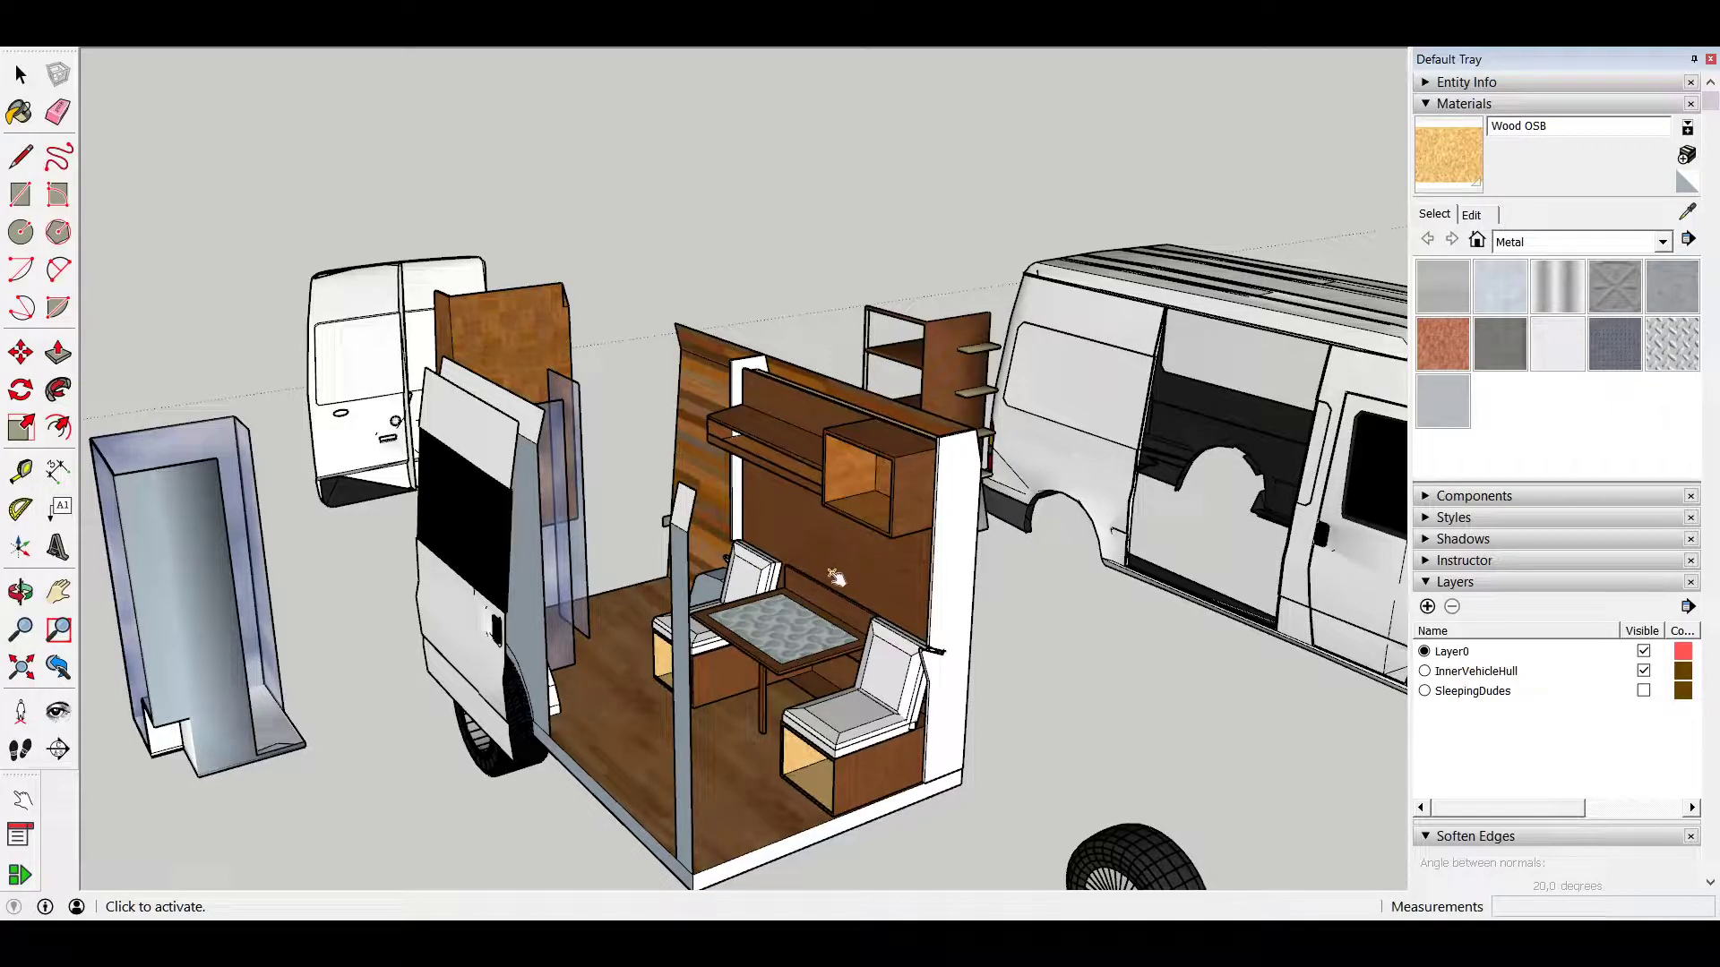
scroll(826, 598, up, 2)
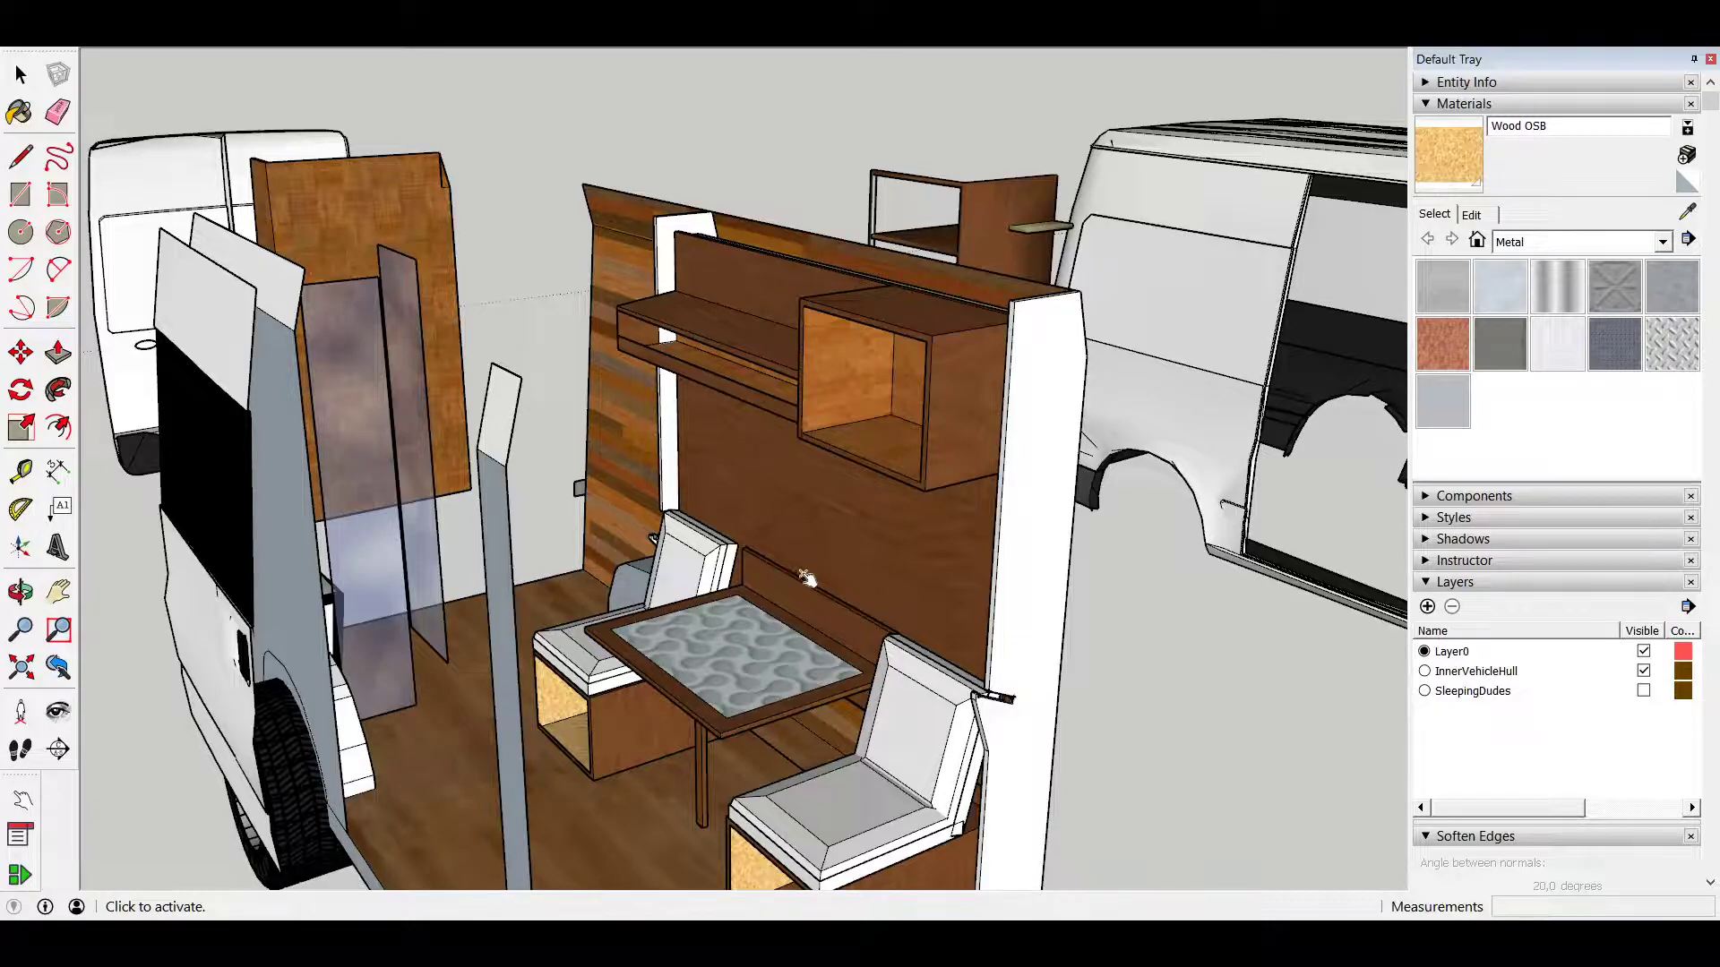
middle_drag(798, 657, 696, 620)
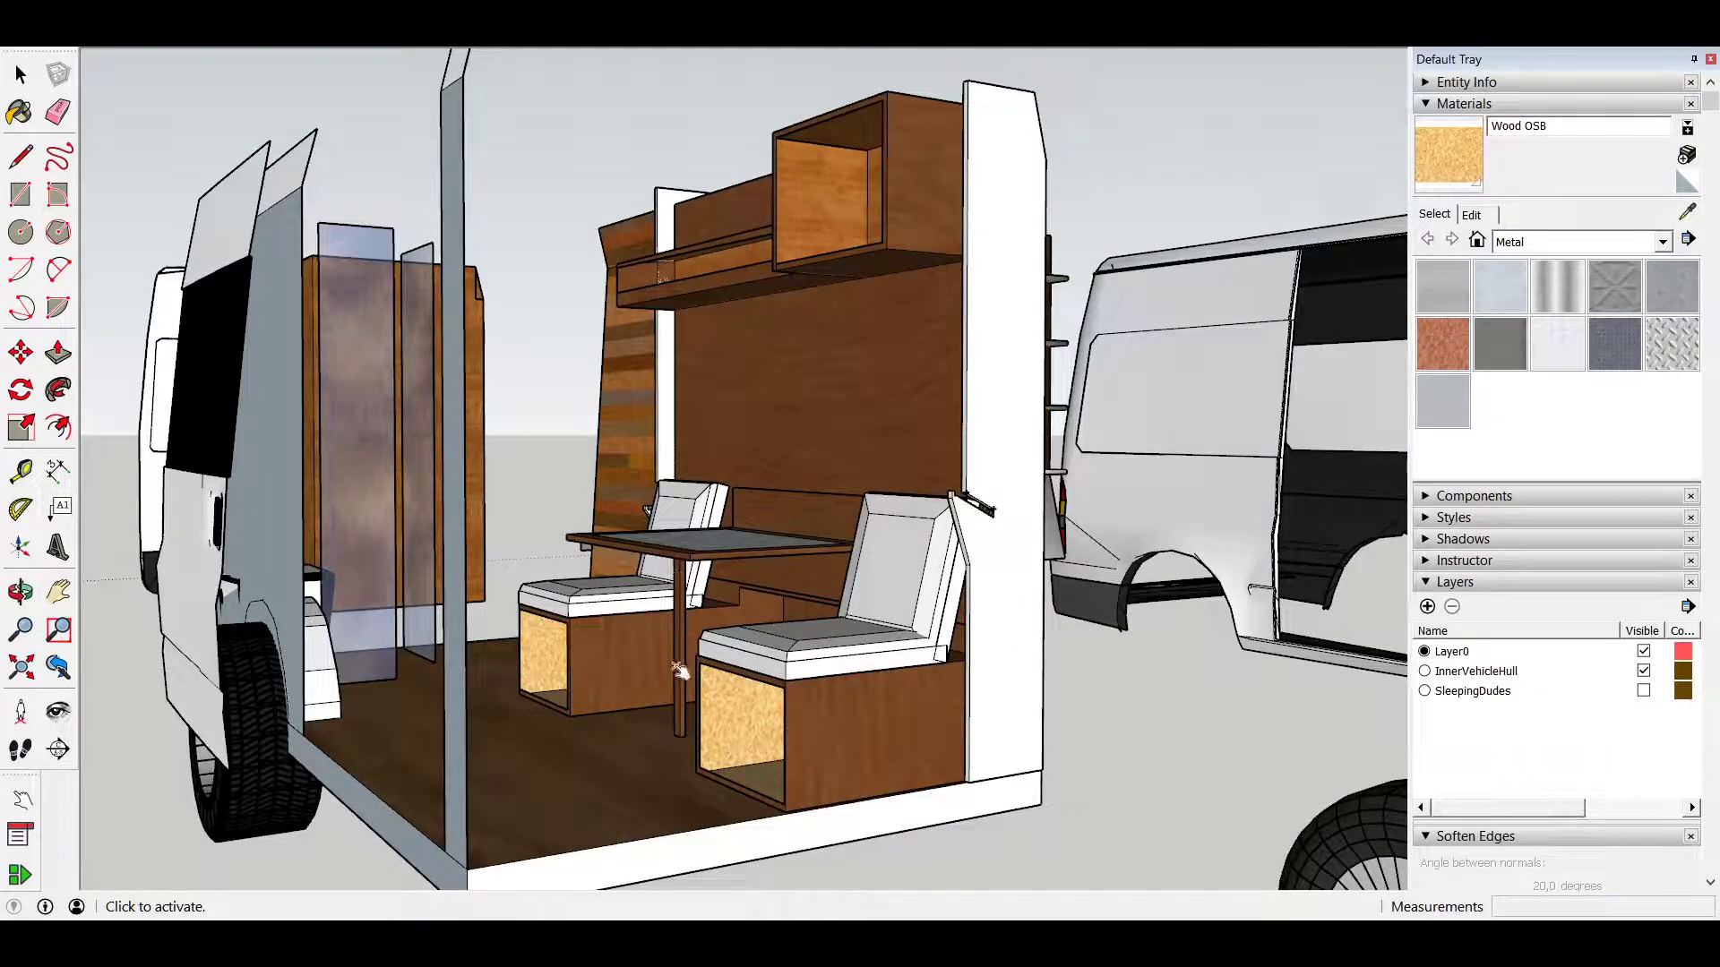
middle_drag(793, 519, 881, 492)
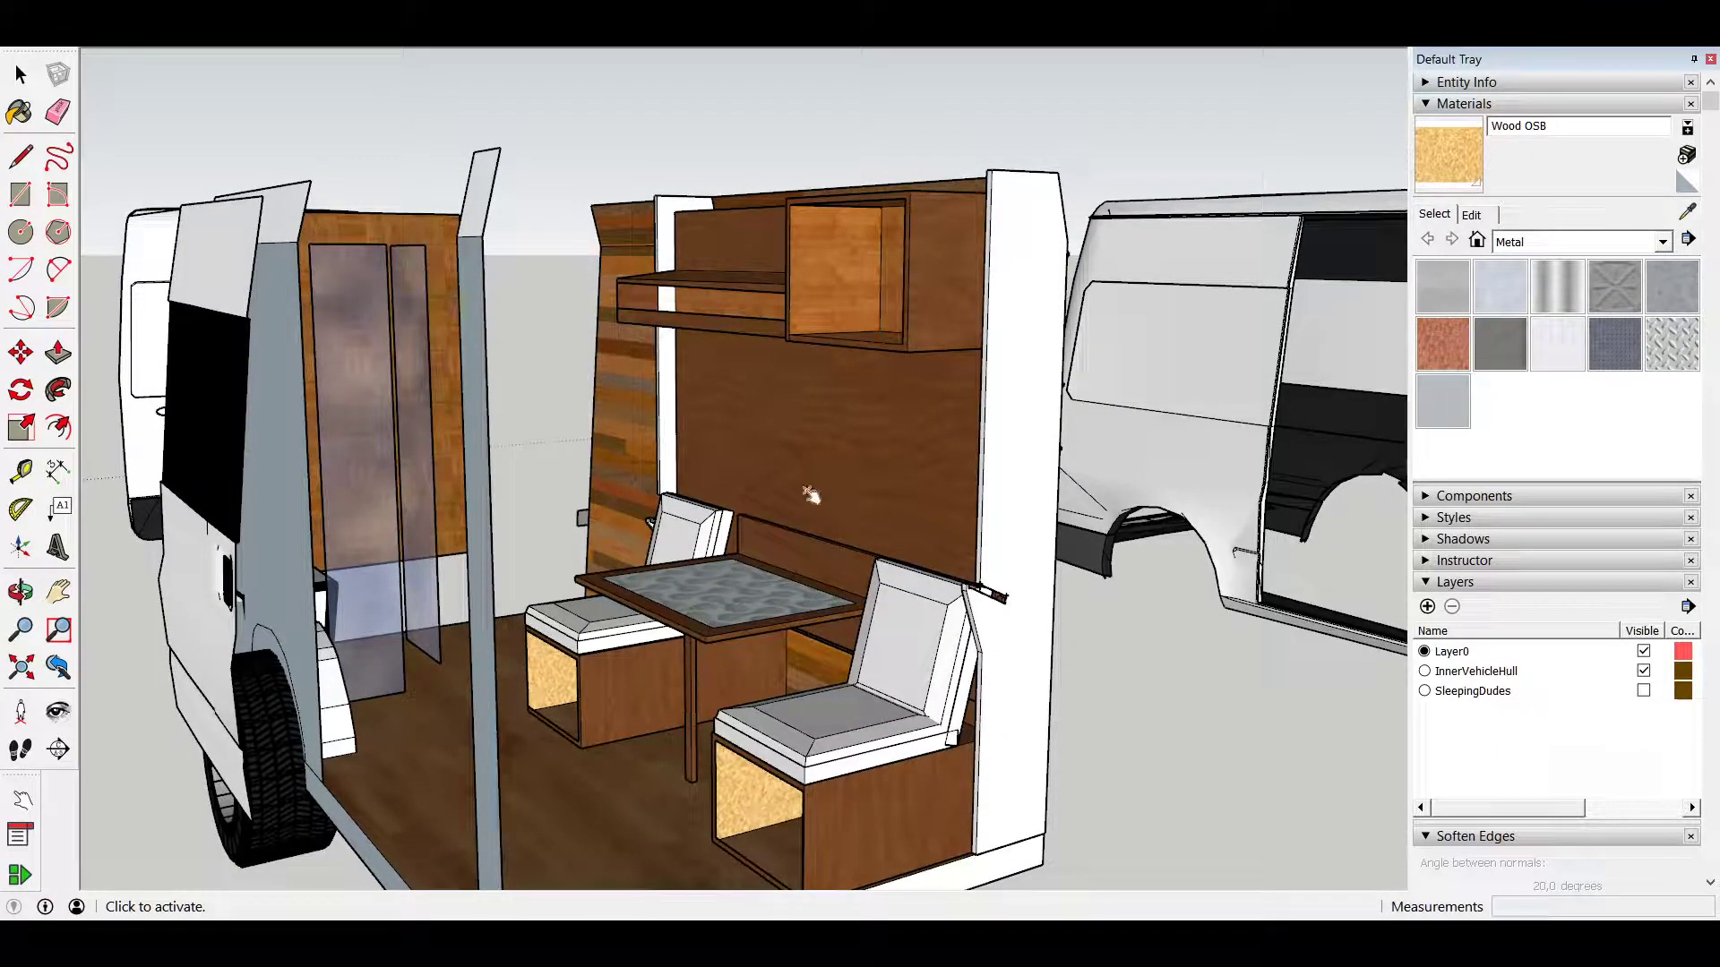
Step: Fold the tabletop down and swing its leg out
click(725, 613)
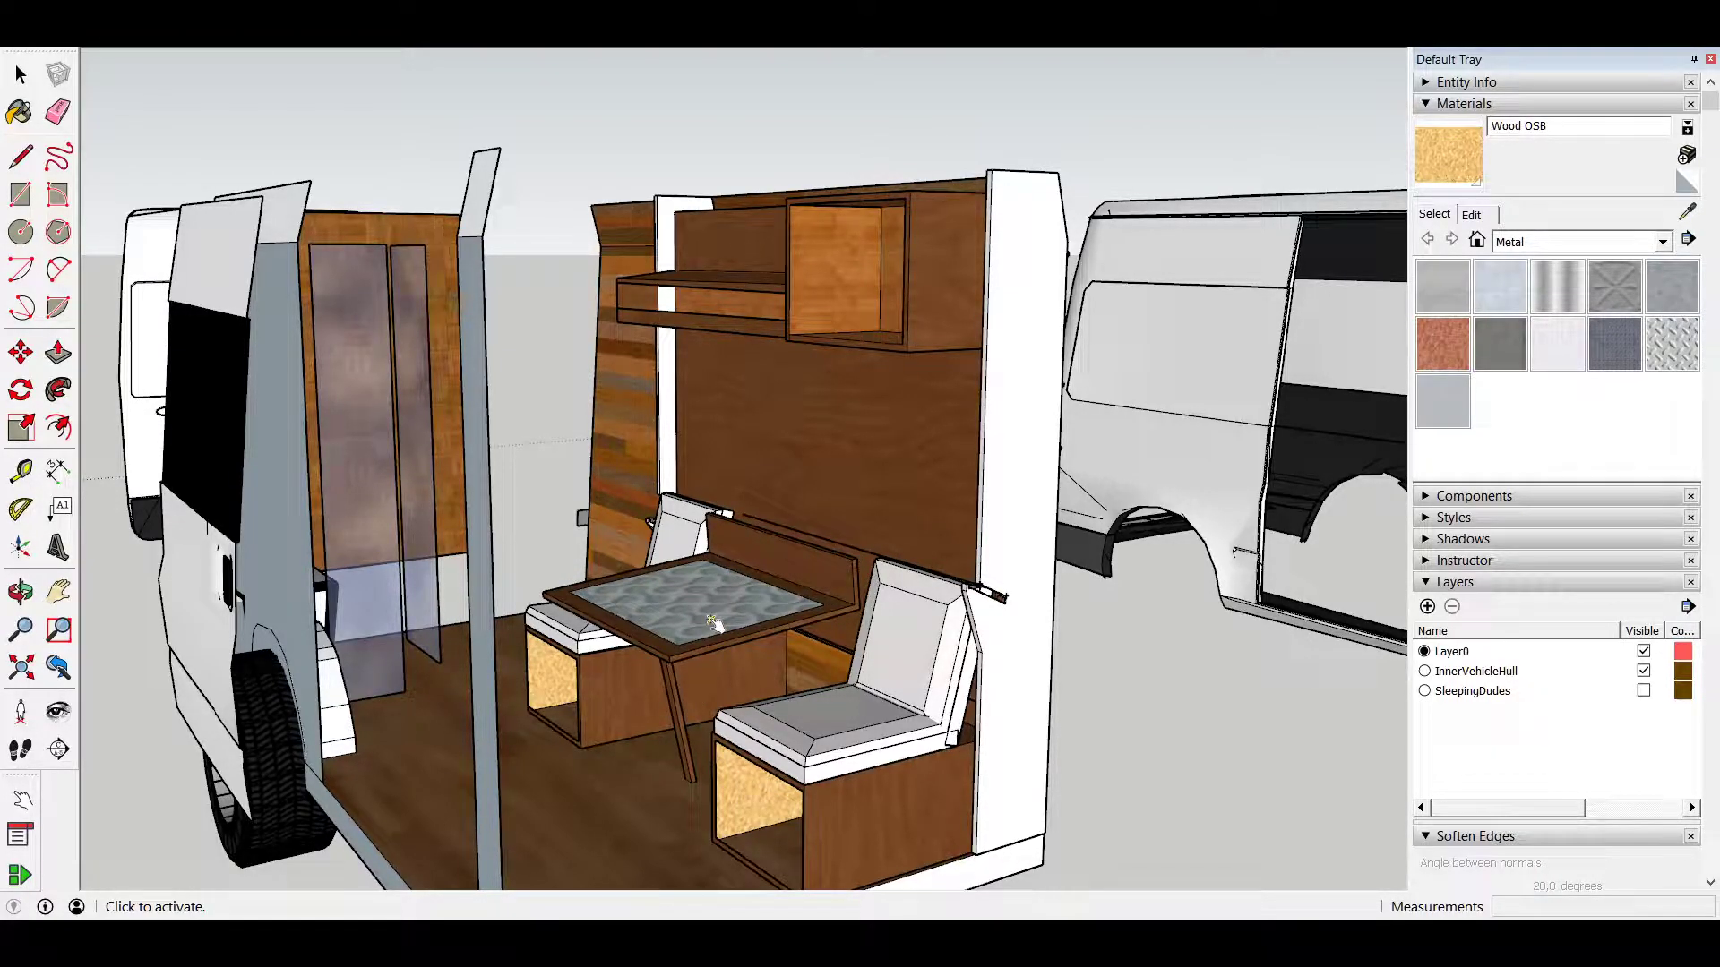
scroll(922, 520, up, 2)
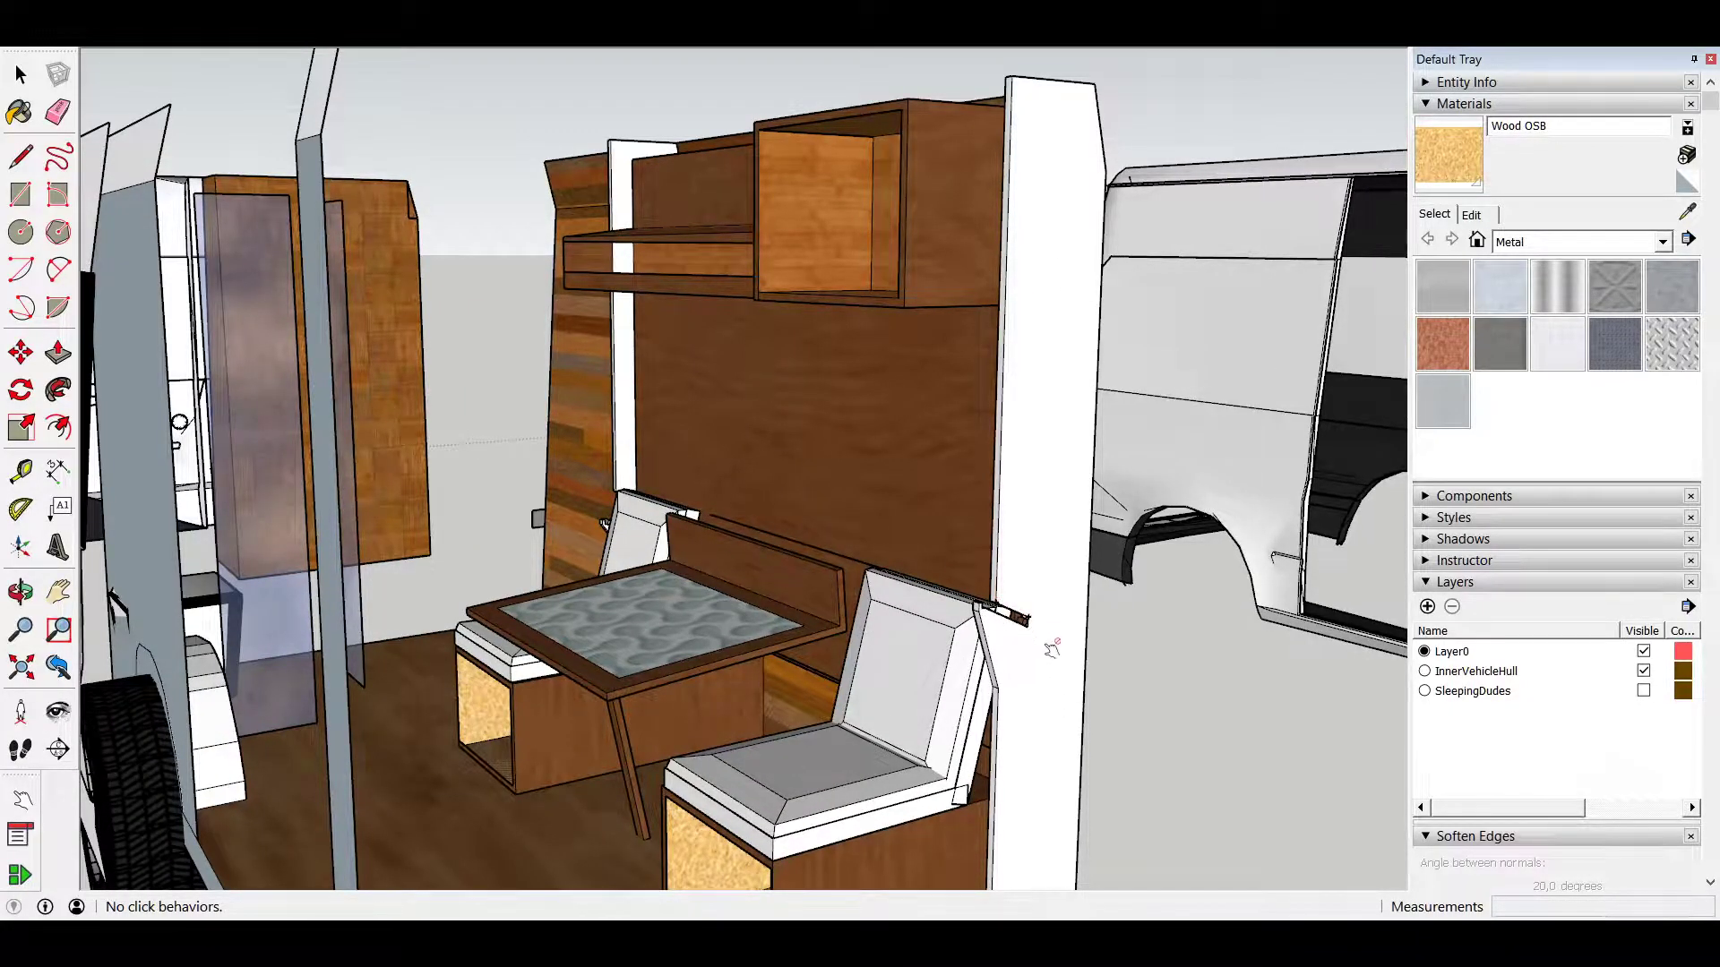
scroll(1053, 649, up, 5)
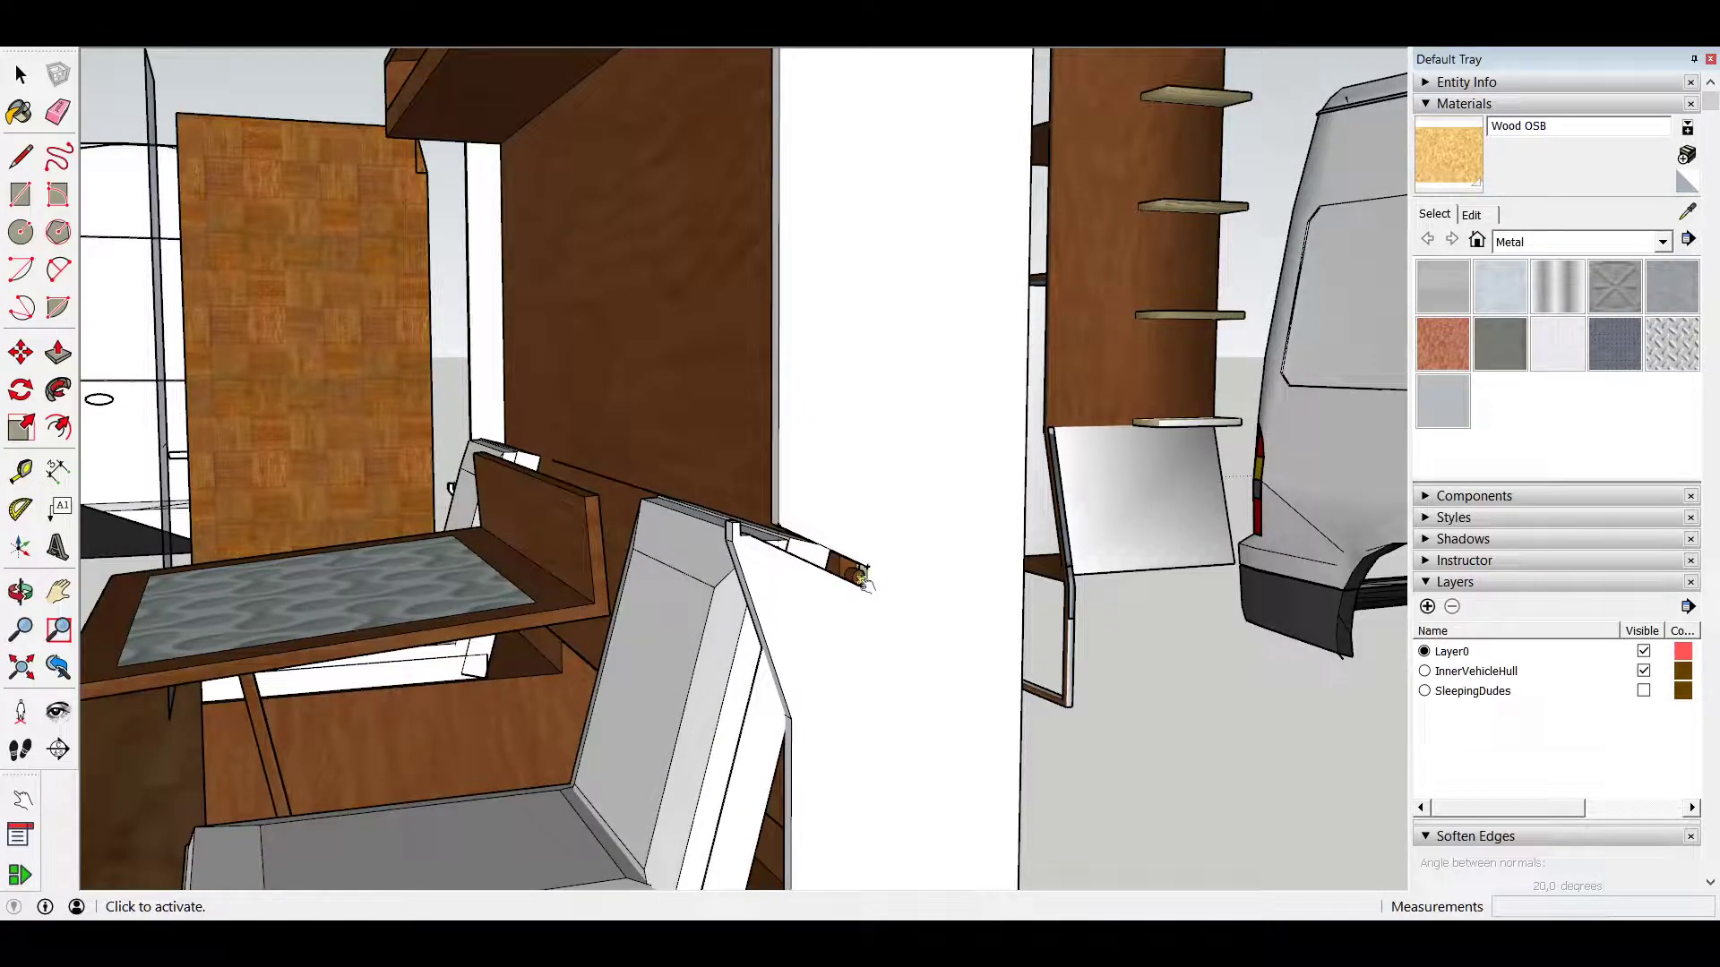
scroll(785, 584, down, 5)
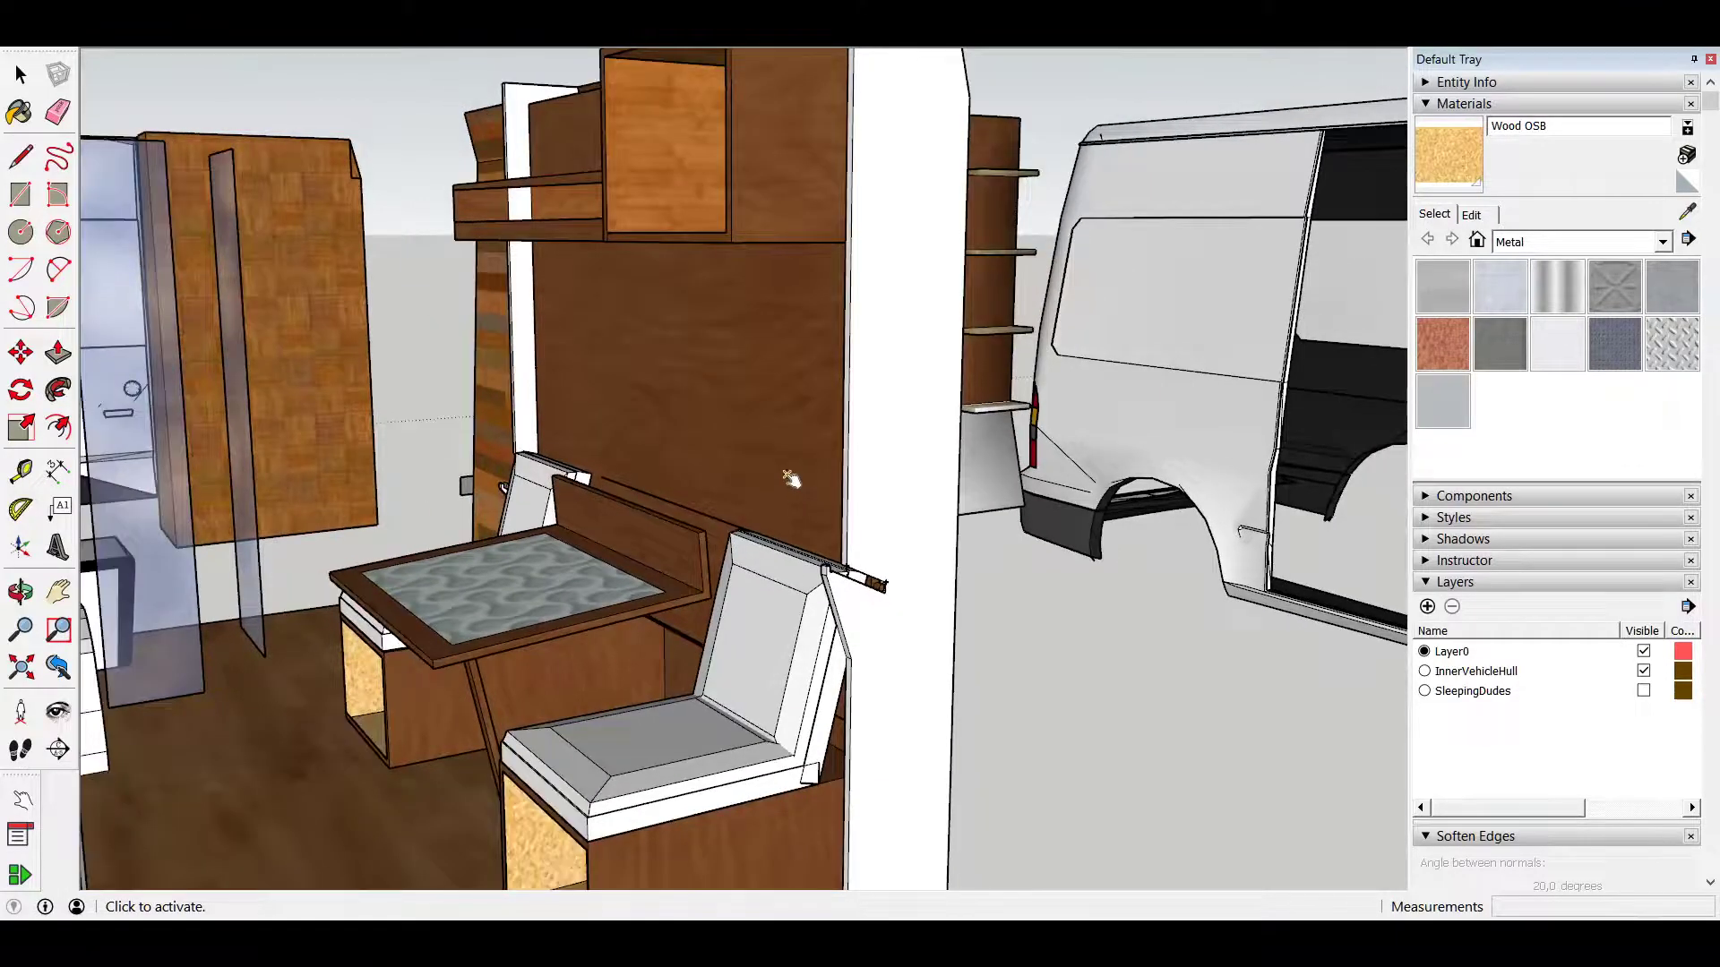
Step: Swing the bed down over the table, then fold it back up against the wall
click(789, 479)
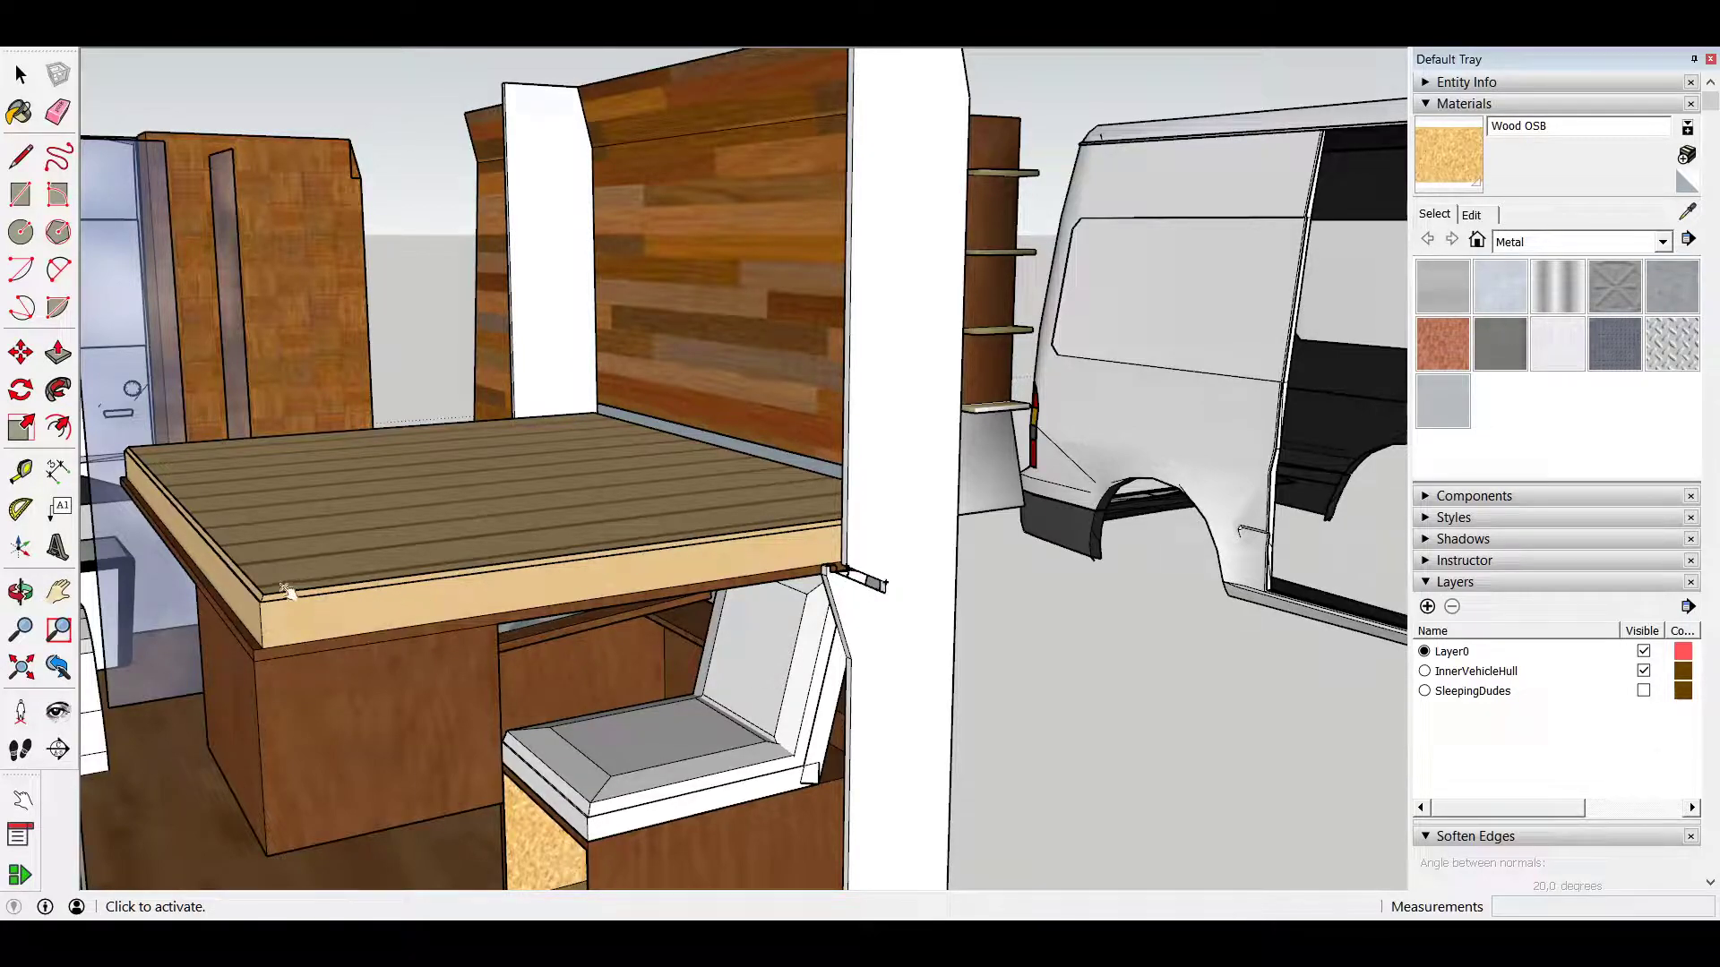
click(596, 561)
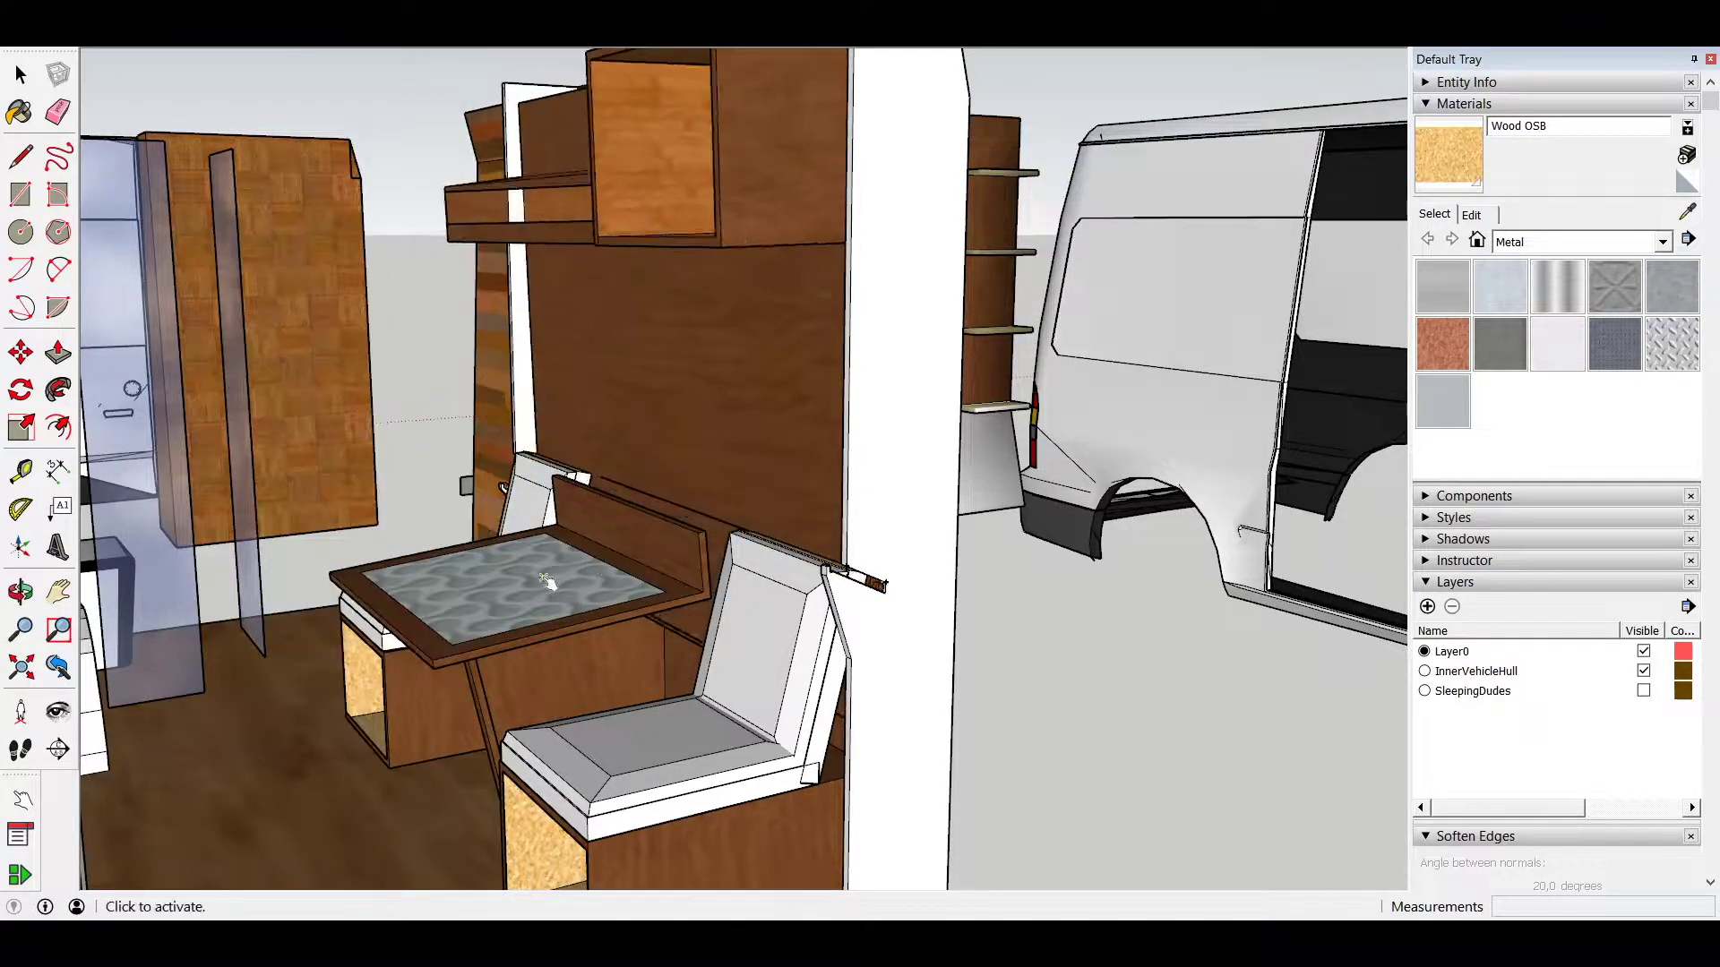
middle_drag(755, 572, 834, 506)
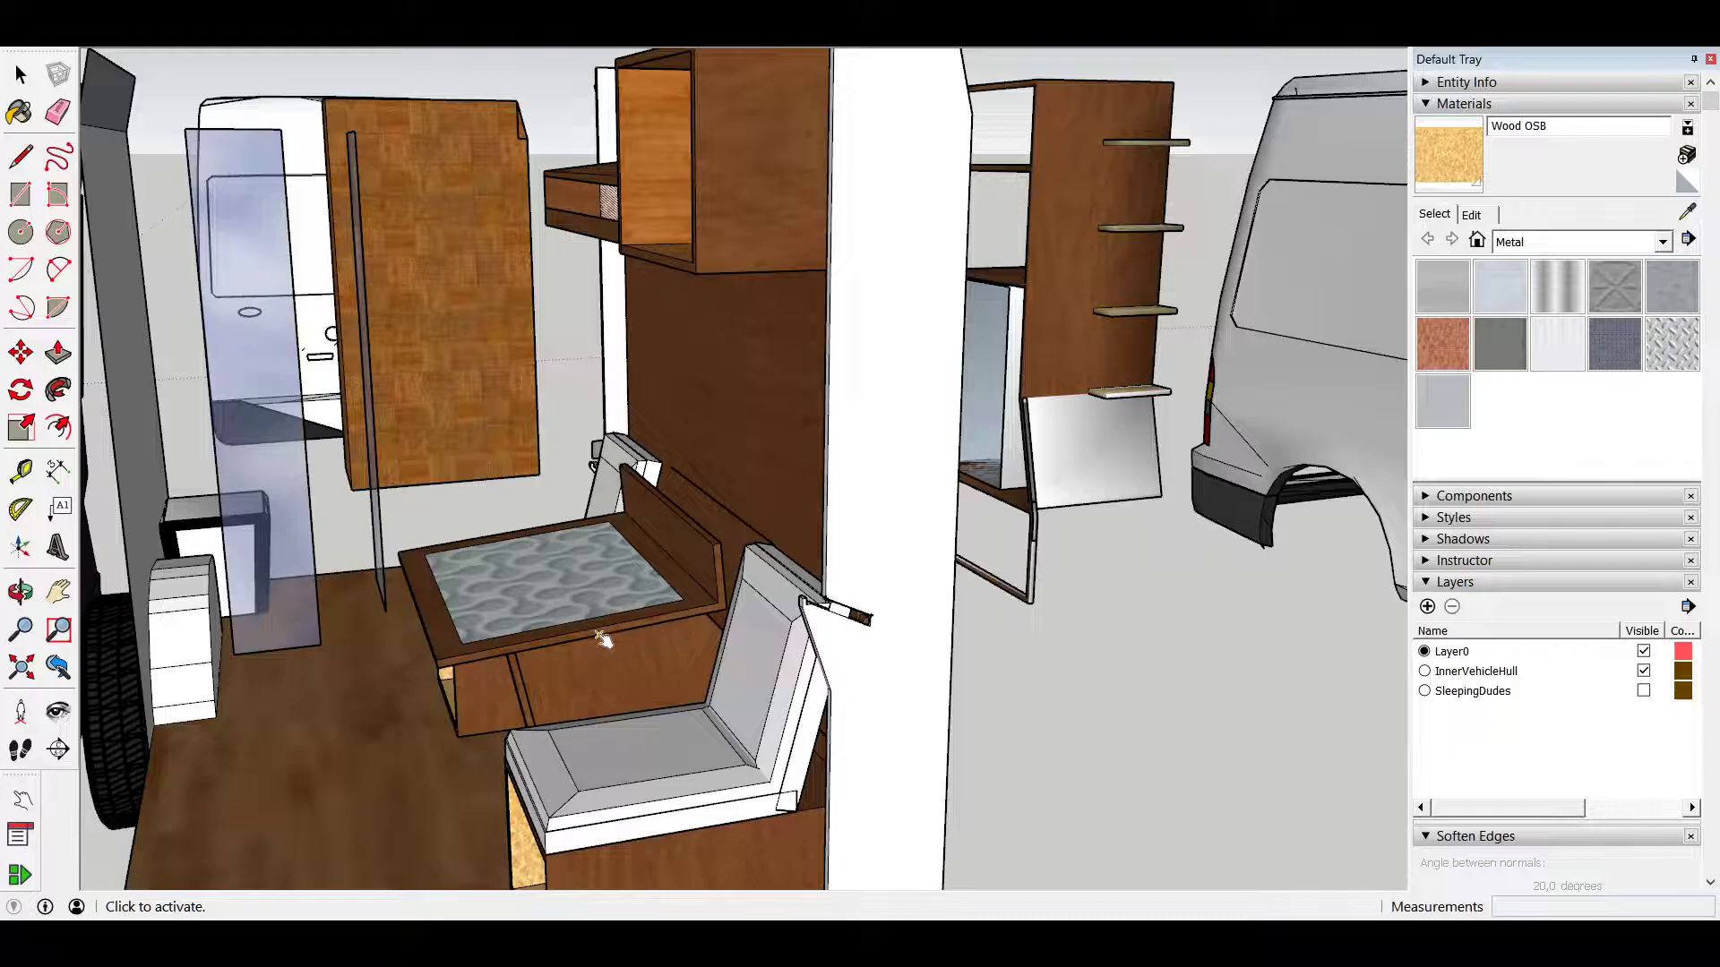
middle_drag(627, 625, 772, 538)
scroll(772, 537, down, 10)
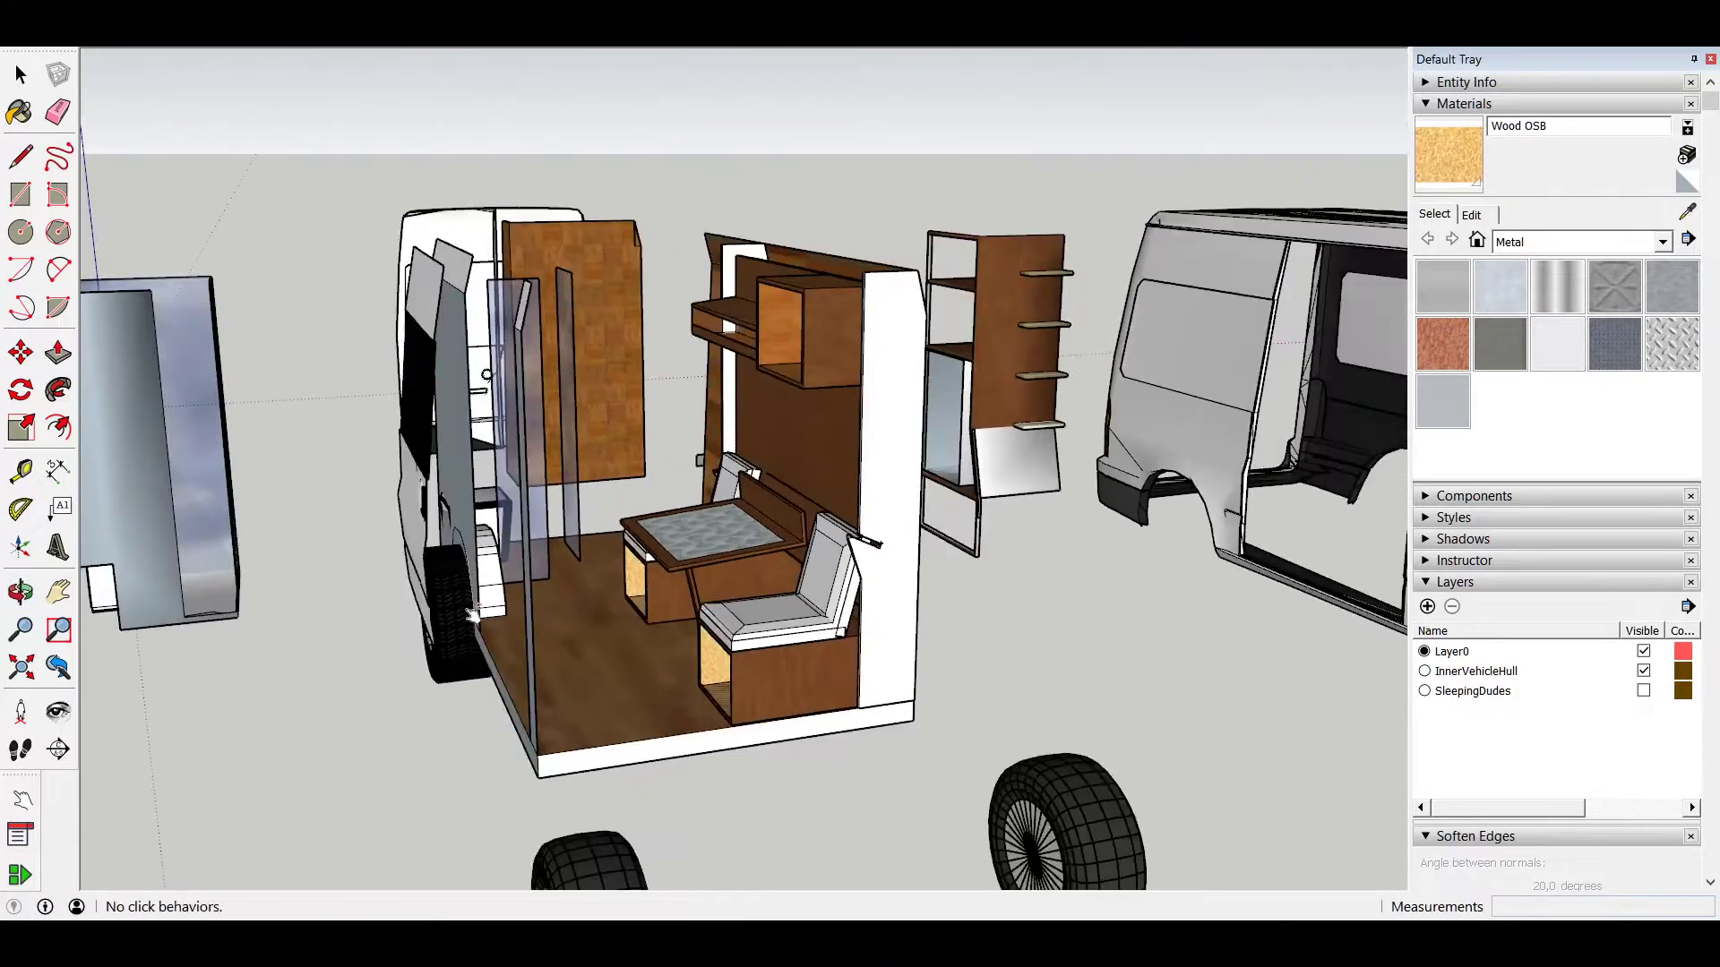
scroll(676, 555, up, 3)
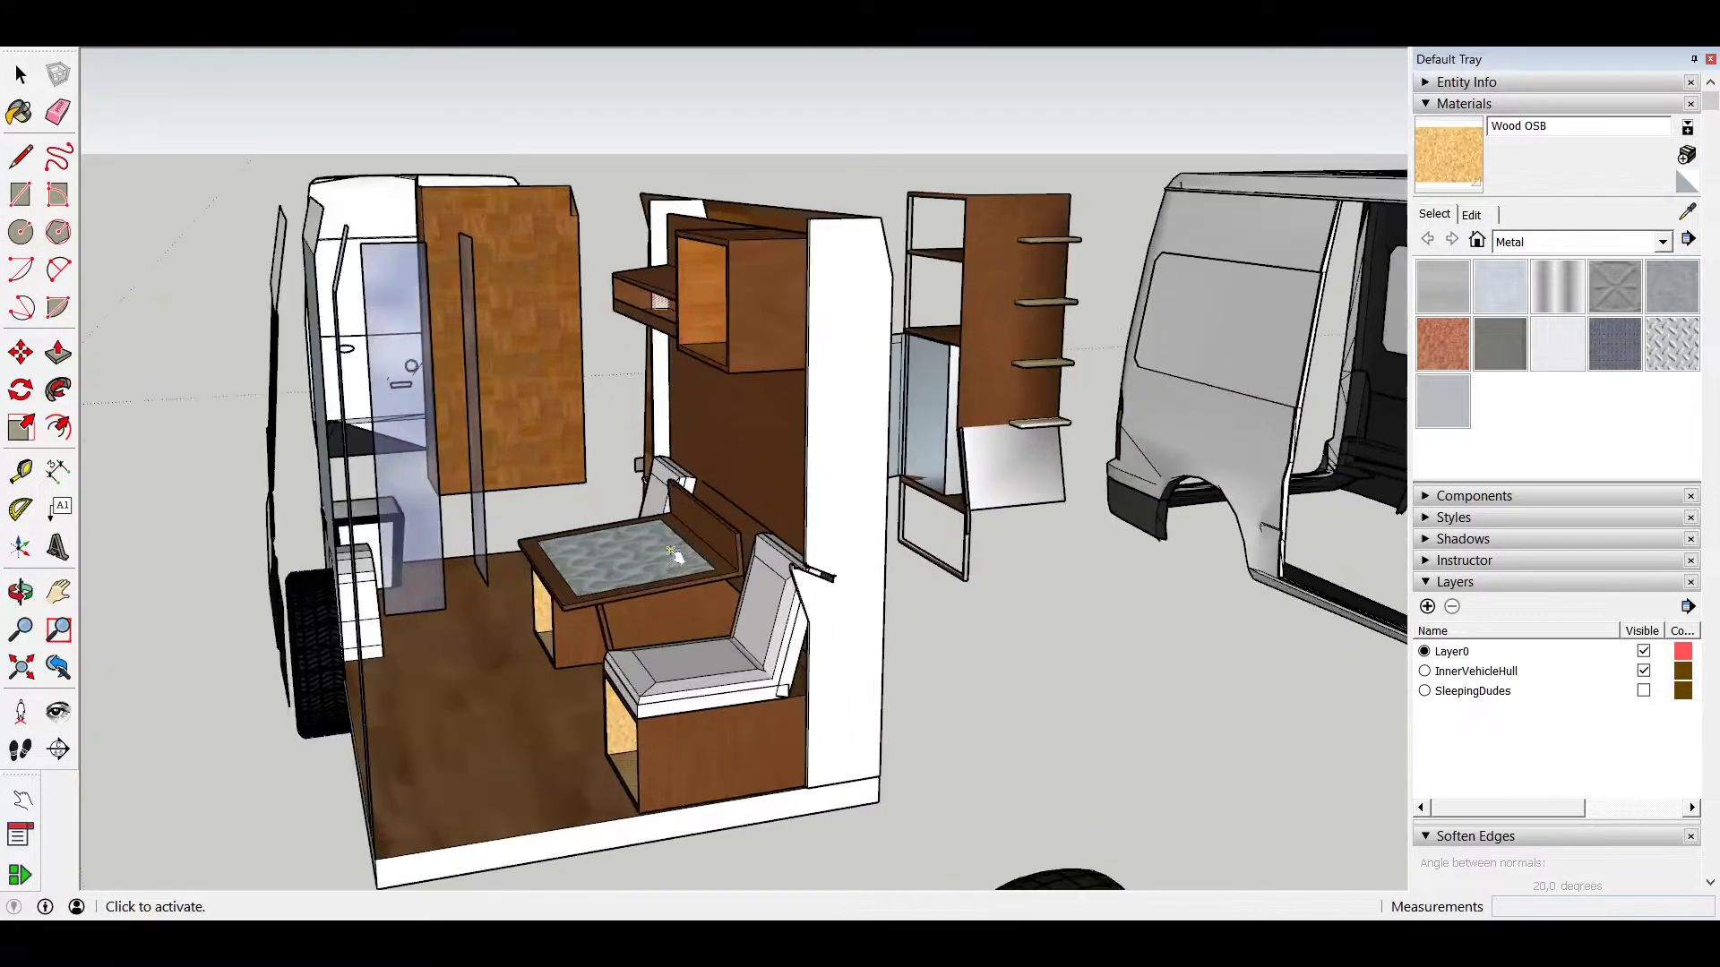
scroll(663, 558, up, 3)
Step: Turn the table into the wooden bed platform and zoom in on its edge flap
click(795, 426)
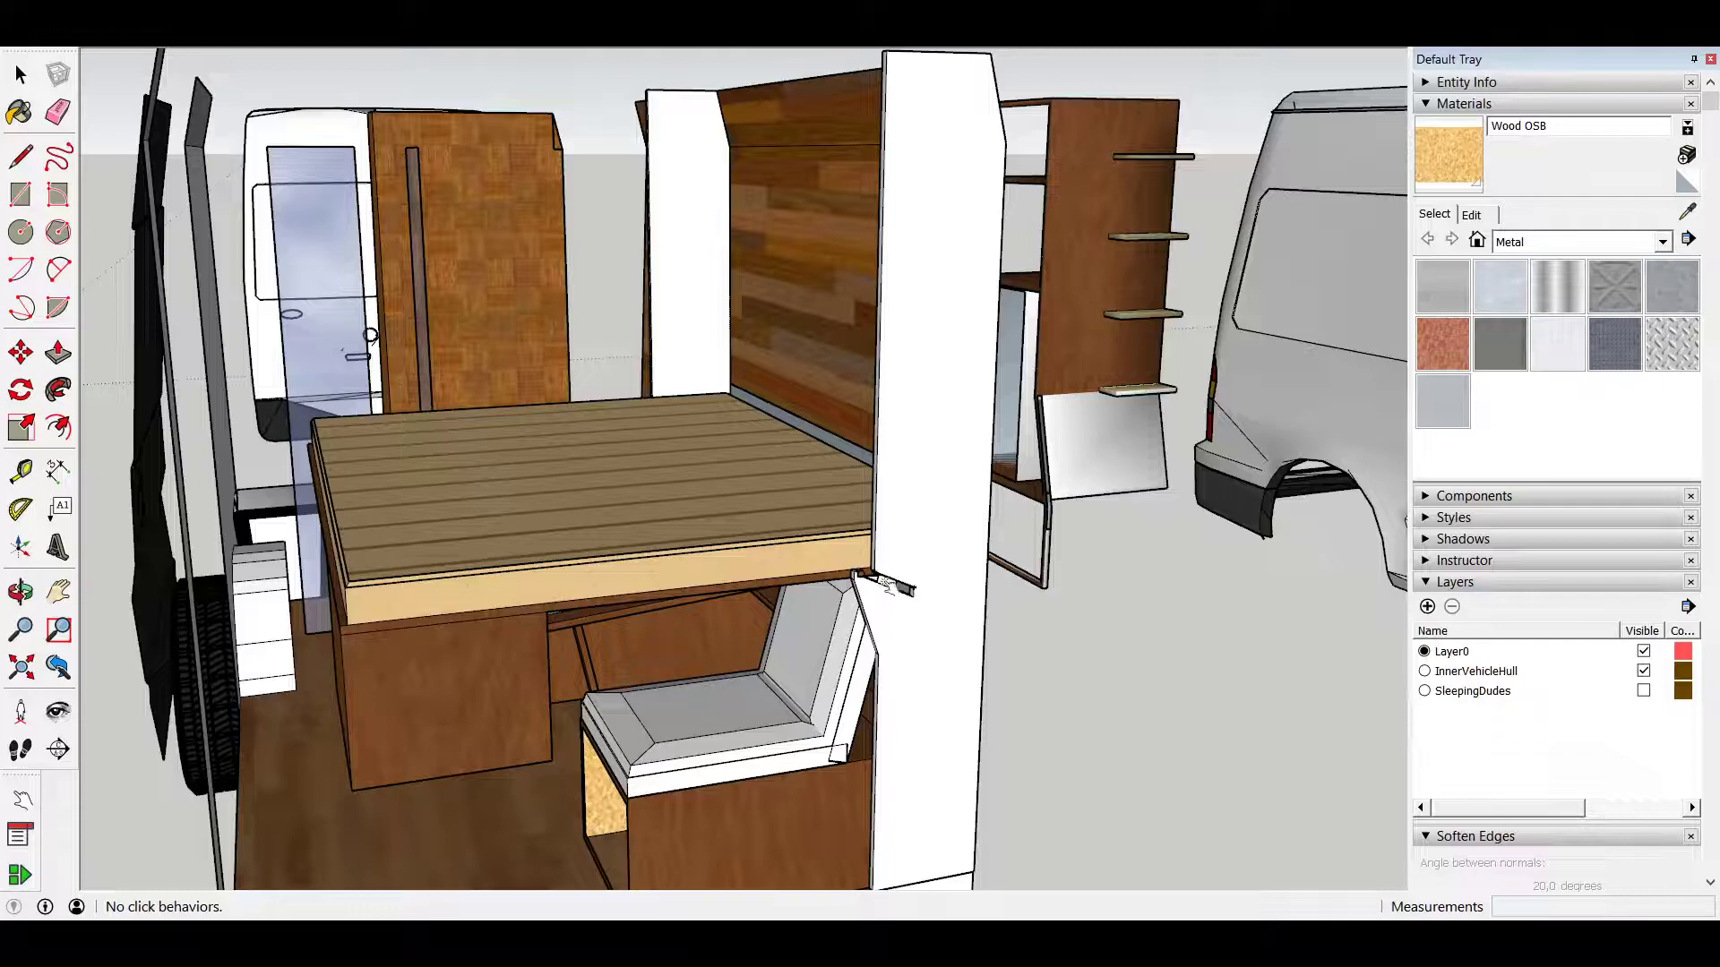
scroll(885, 582, up, 3)
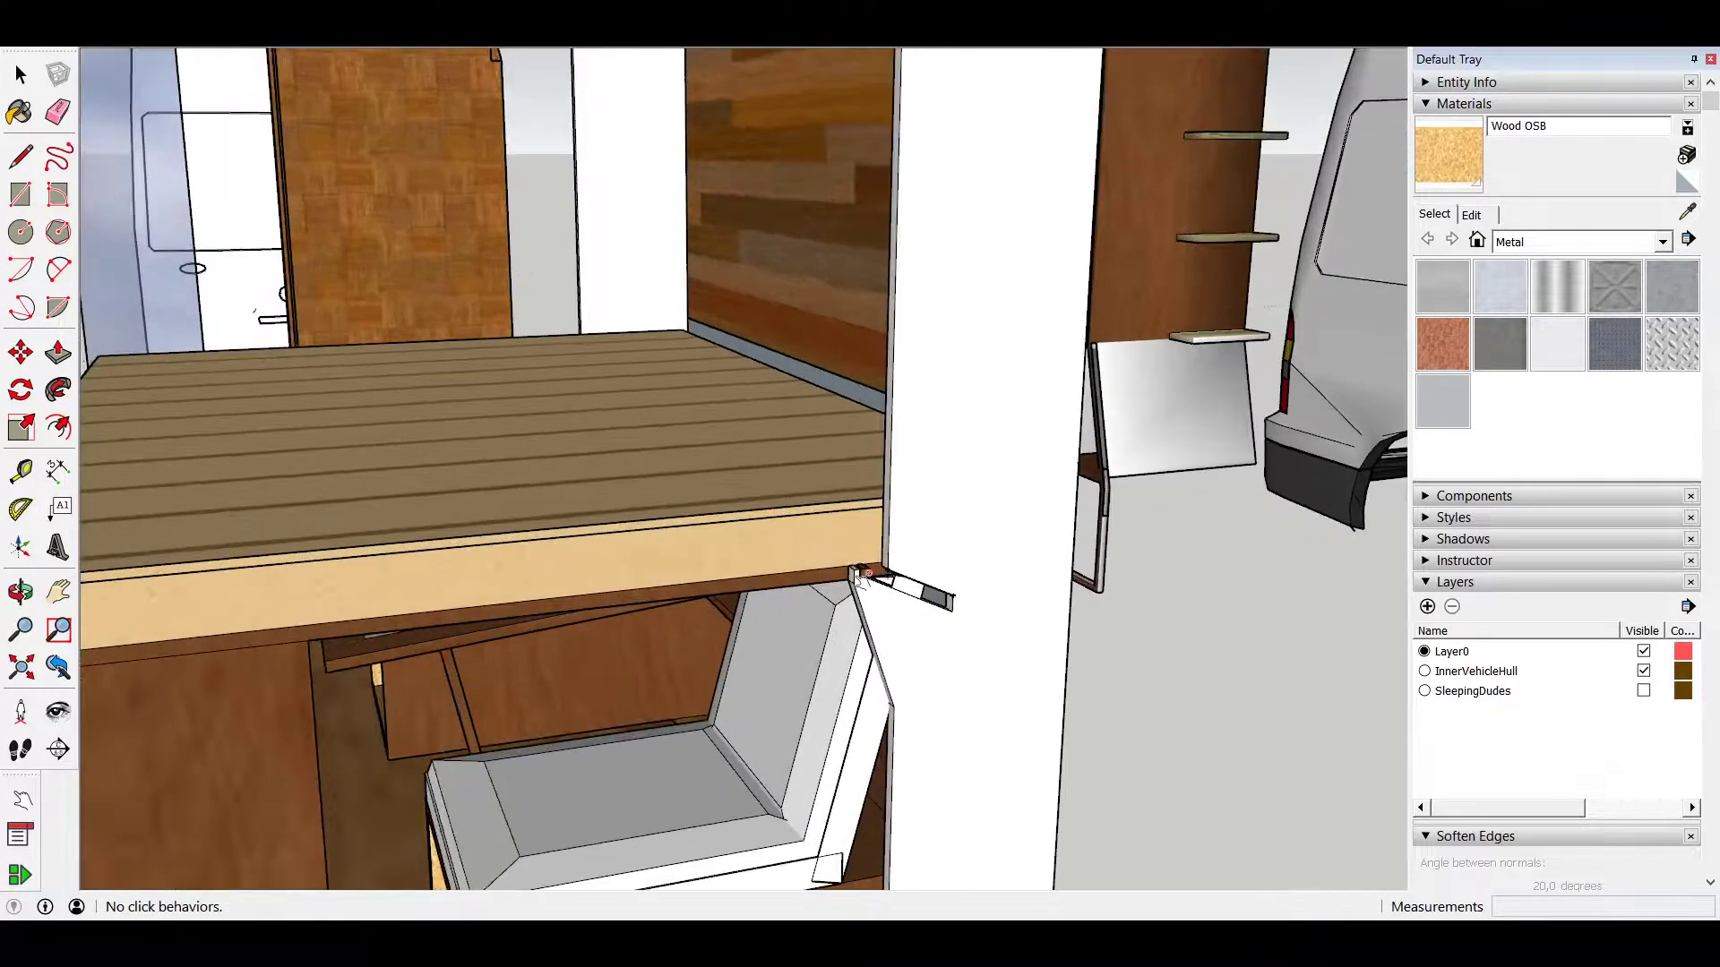
scroll(860, 577, up, 2)
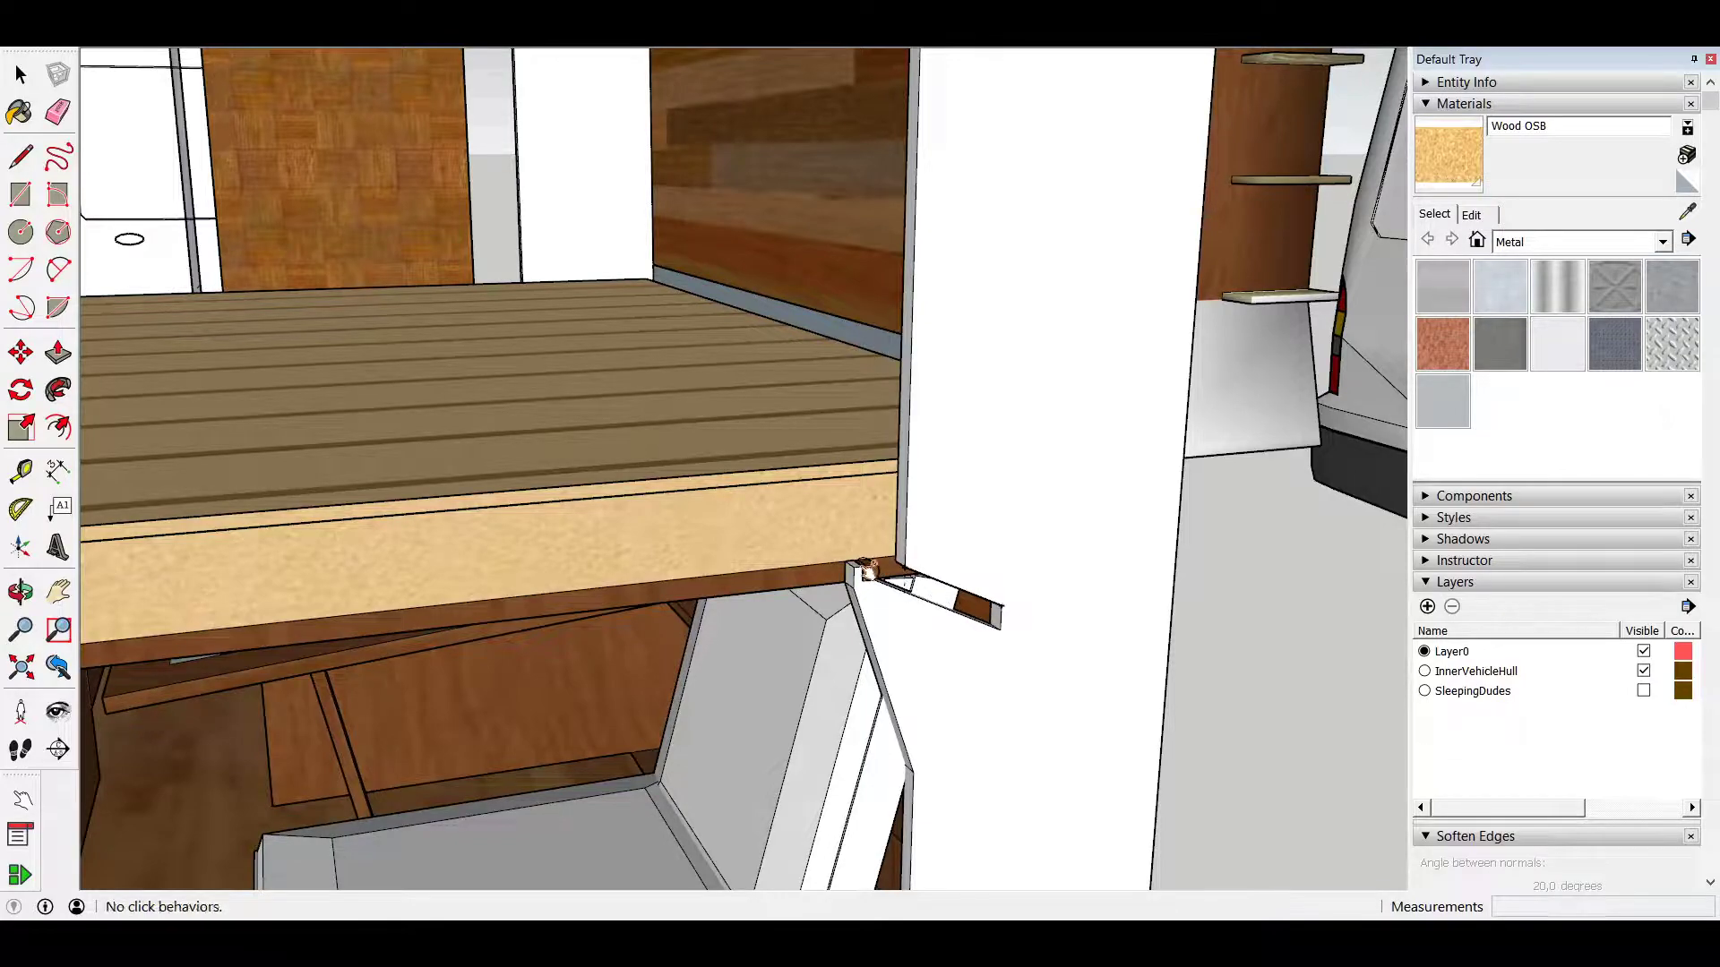
scroll(898, 589, up, 3)
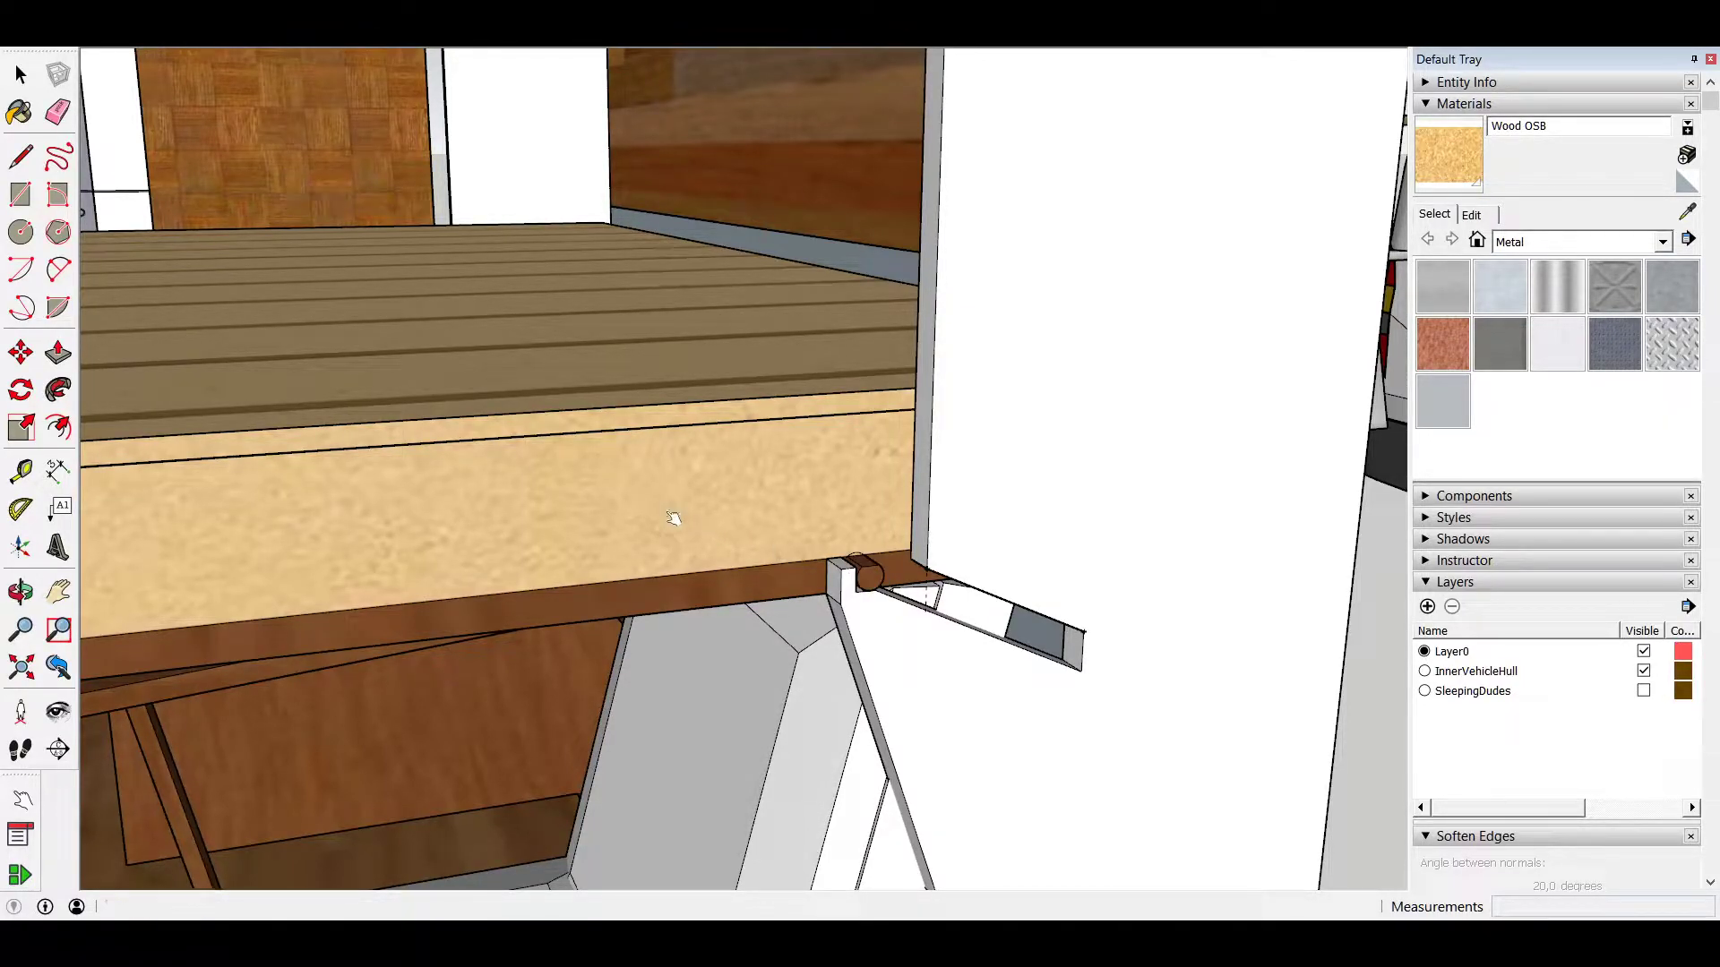
scroll(672, 515, down, 3)
Step: From a top-down view, flip the table into a plank bed, then back into table and benches
scroll(884, 365, down, 3)
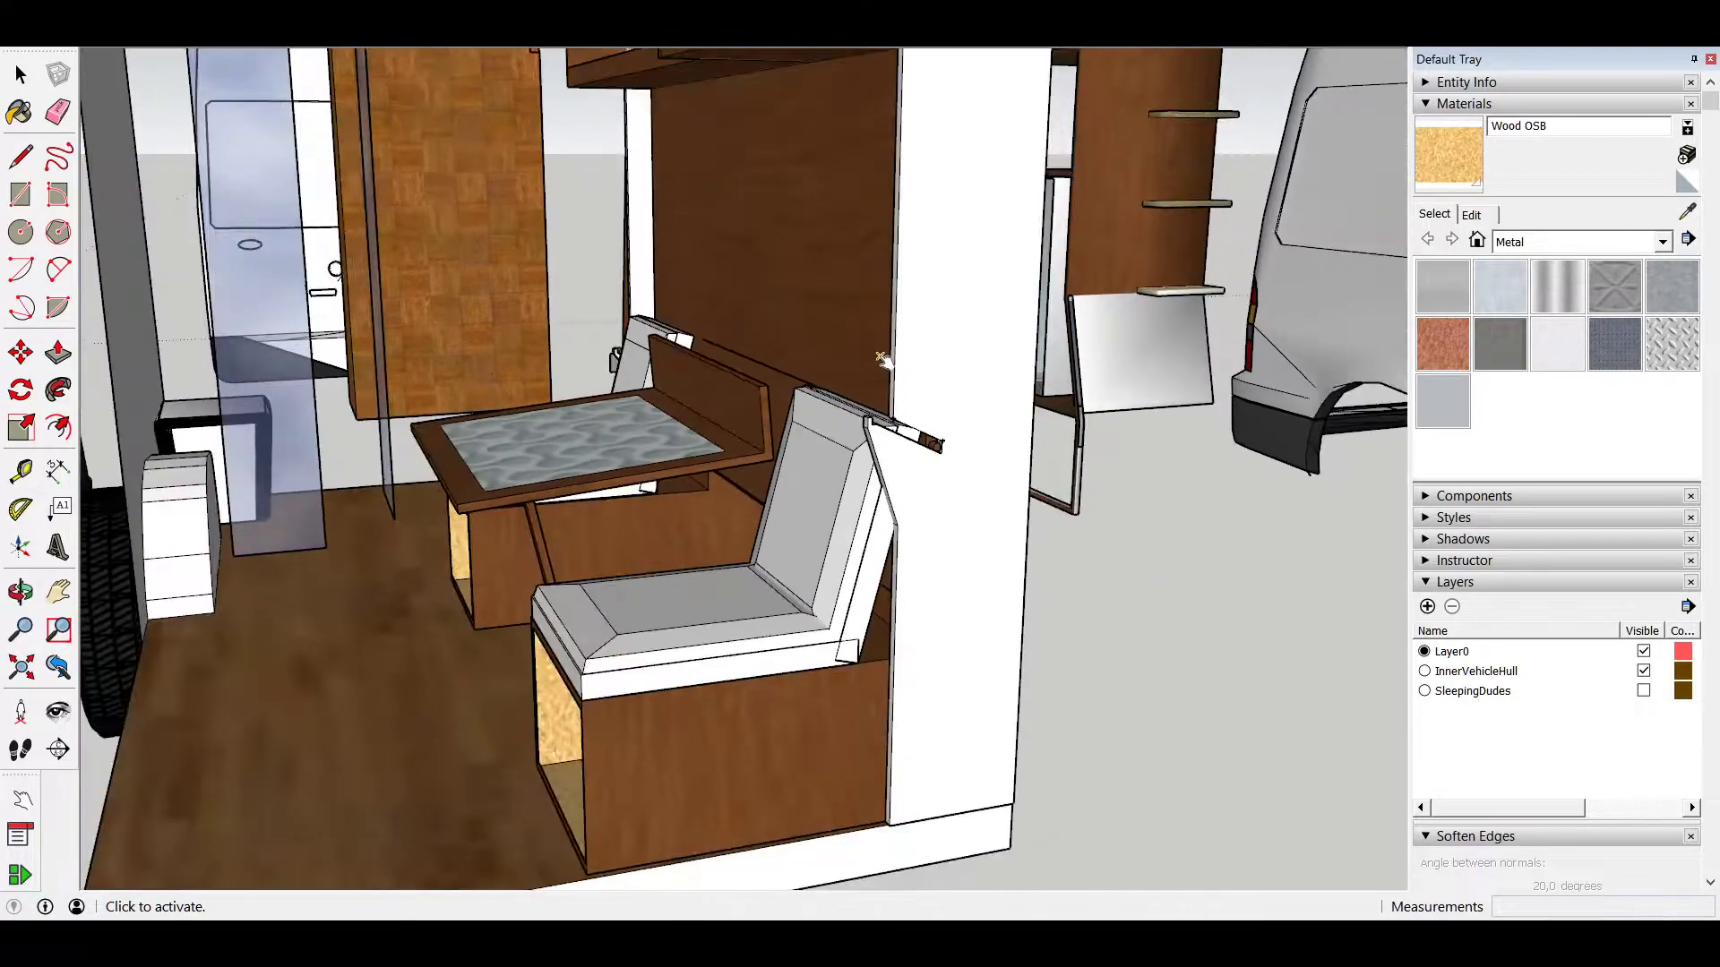
middle_drag(884, 365, 645, 627)
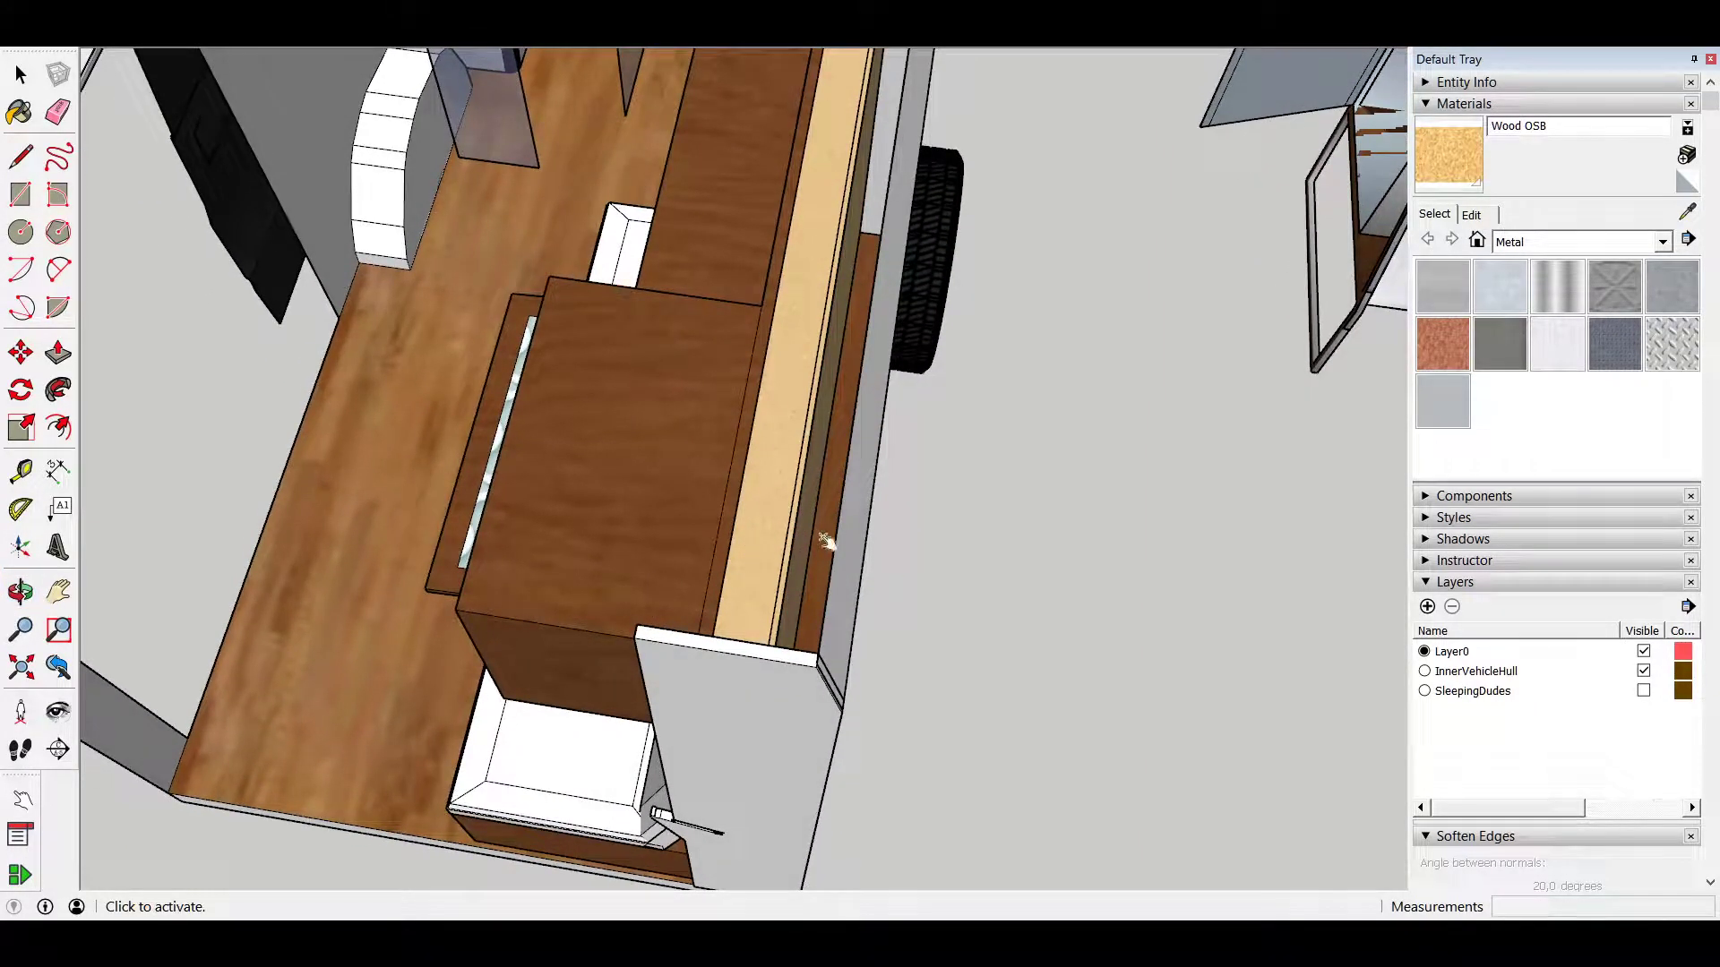
click(691, 543)
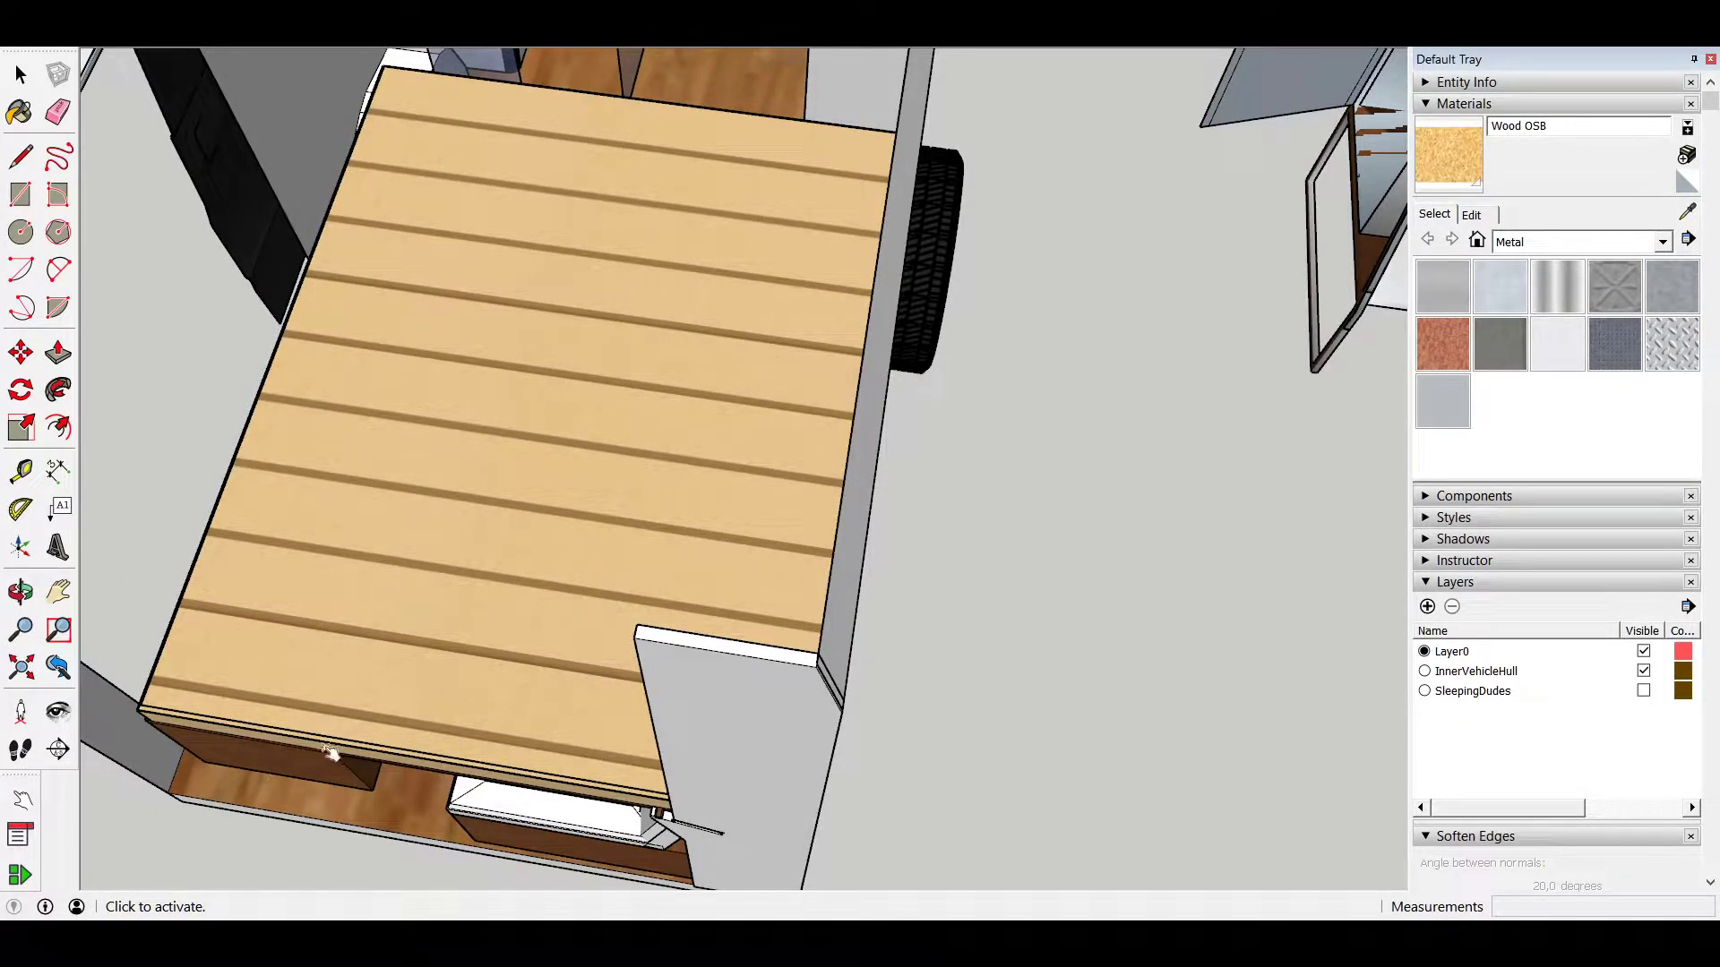
click(674, 481)
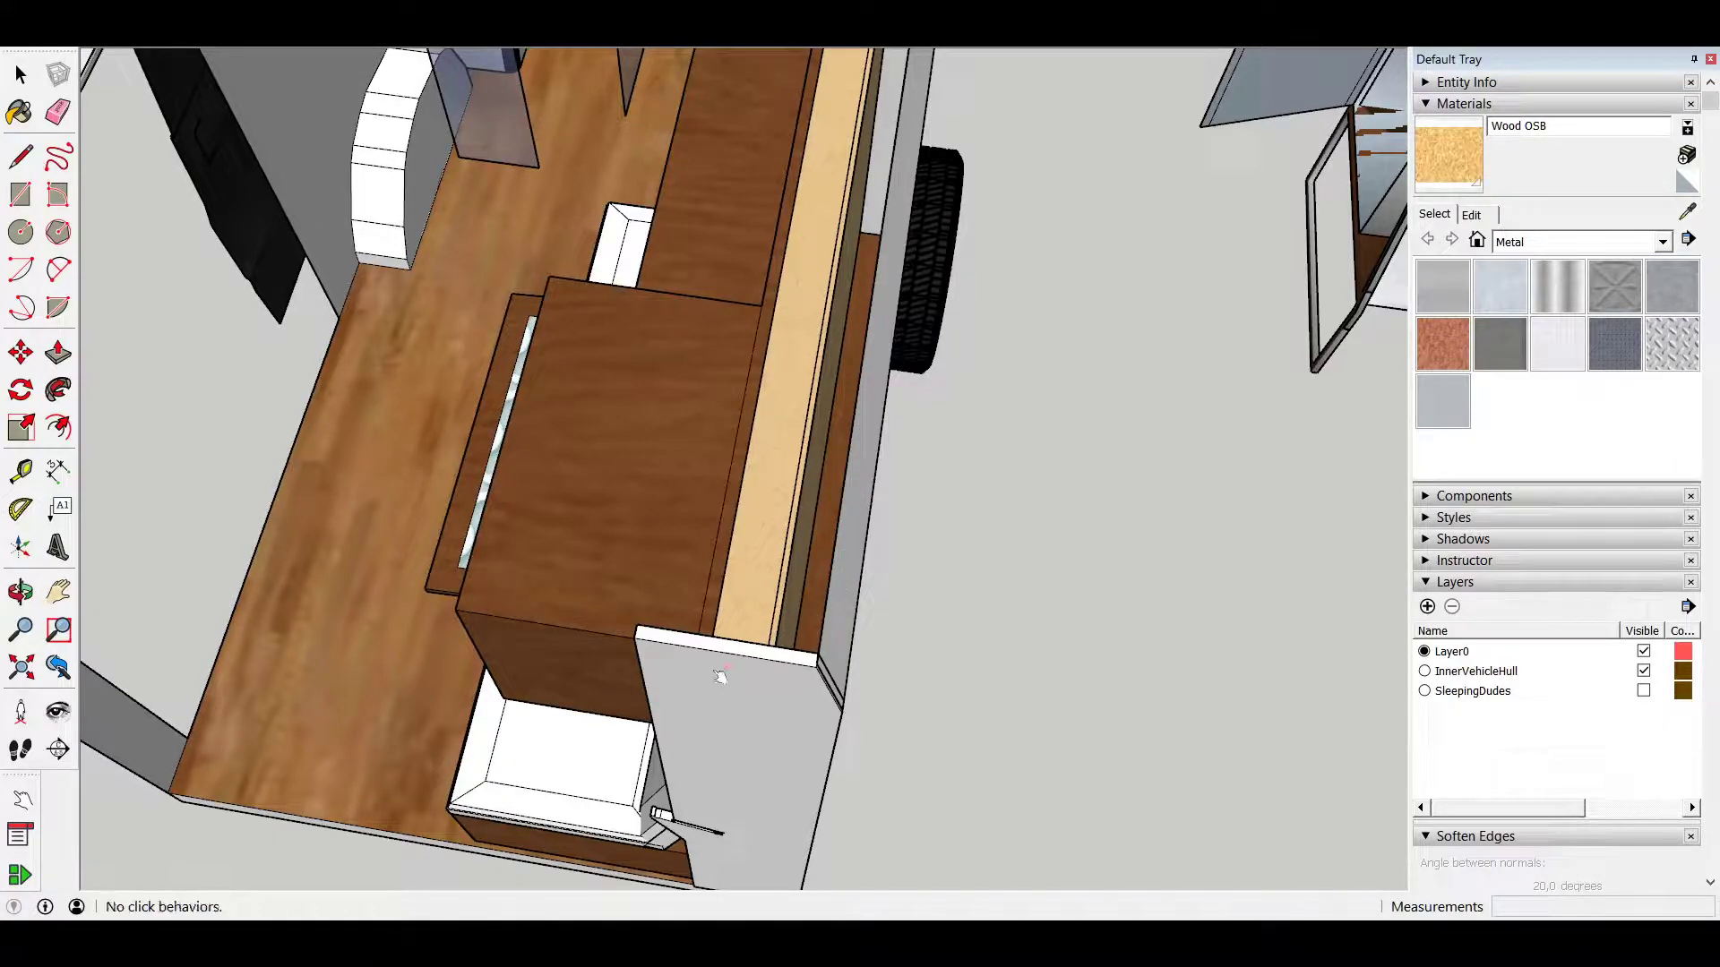
scroll(720, 678, down, 5)
Step: Zoom and orbit to face the two cushioned benches and glass-topped table straight on
middle_drag(719, 678, 871, 537)
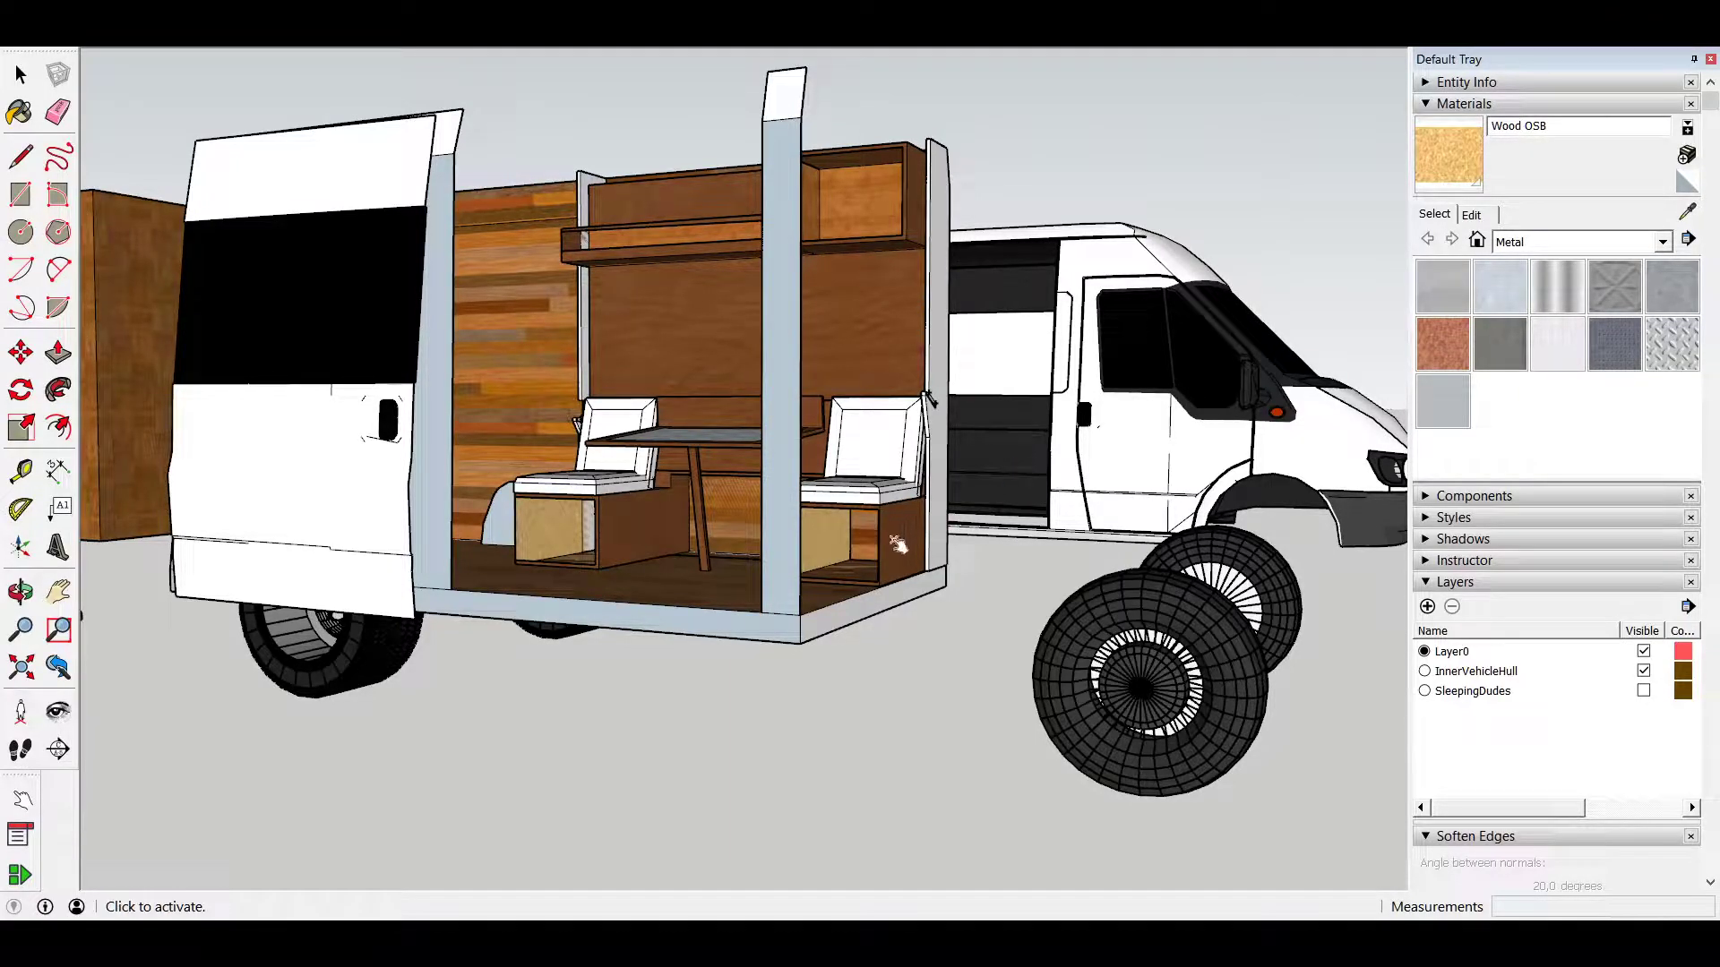
scroll(887, 551, up, 3)
scroll(882, 557, up, 2)
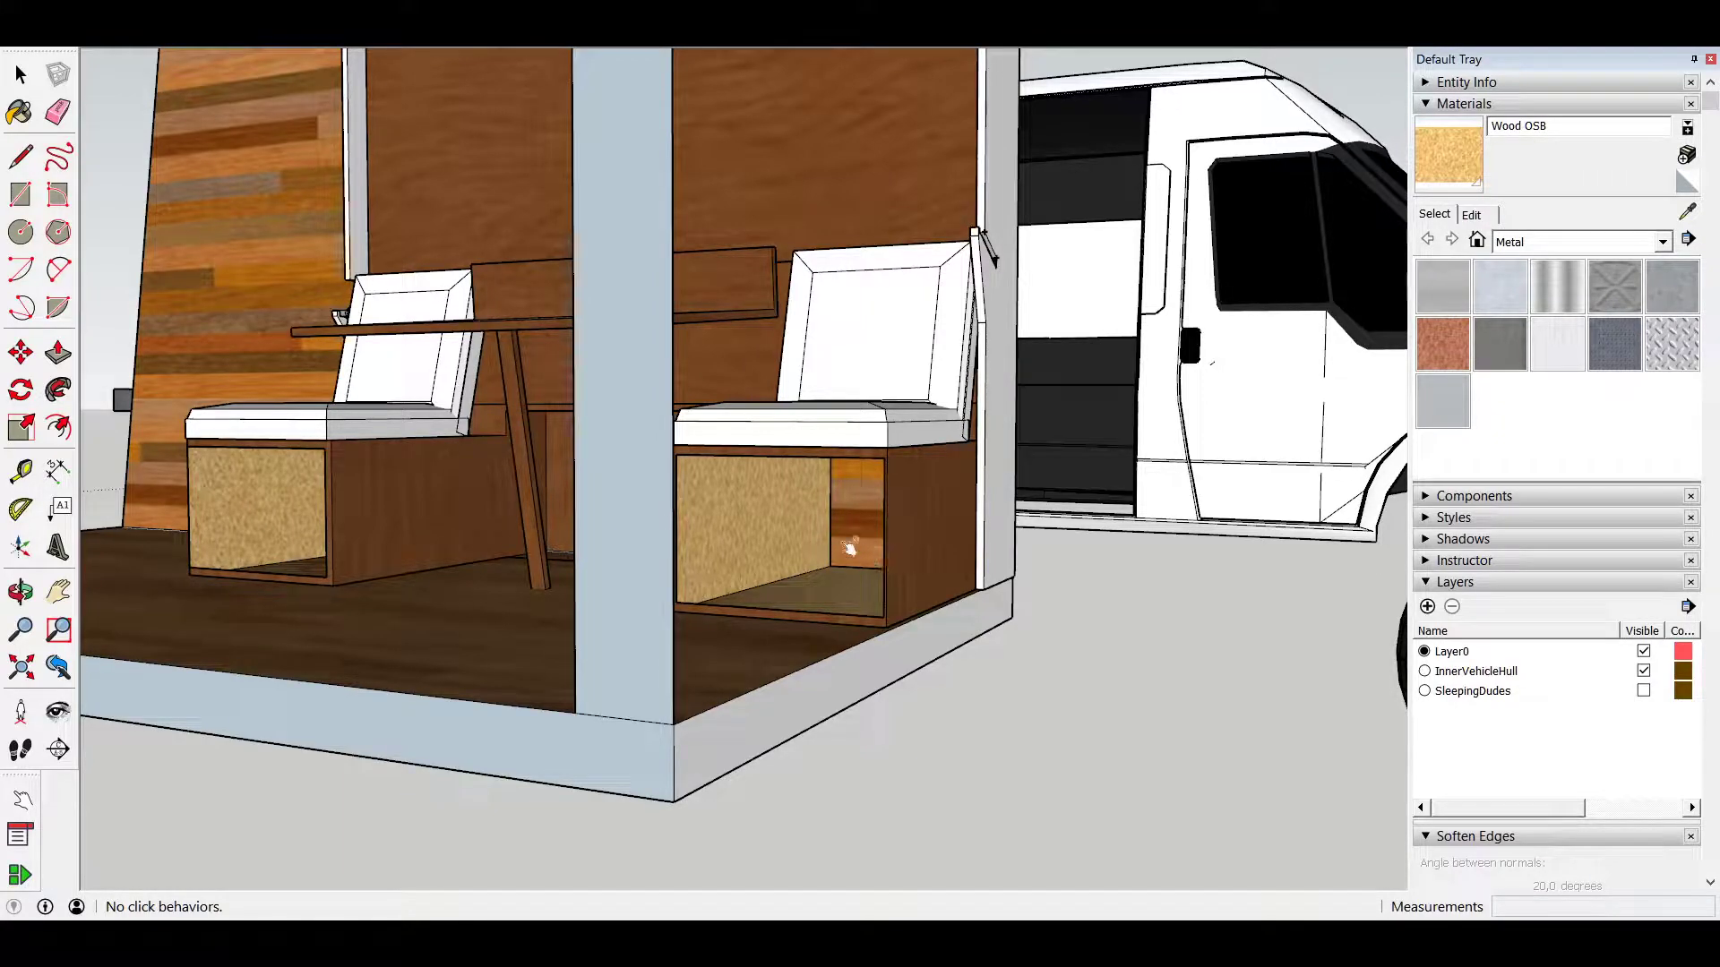
middle_drag(454, 499, 478, 504)
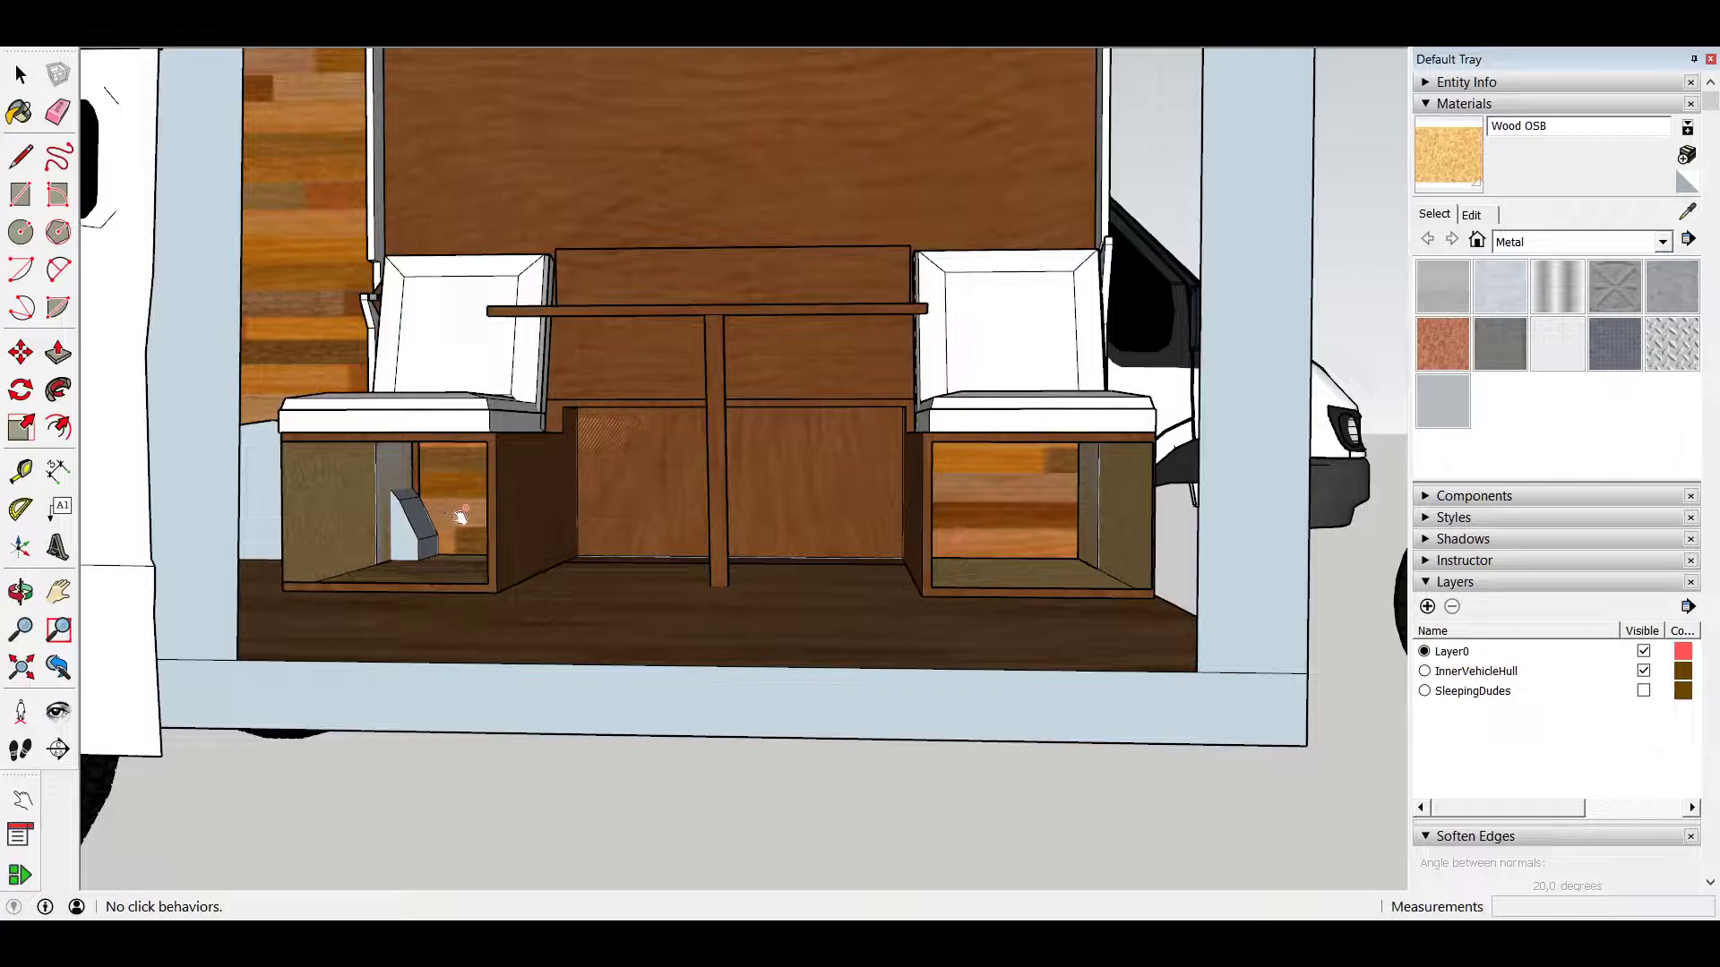
middle_drag(603, 373, 629, 506)
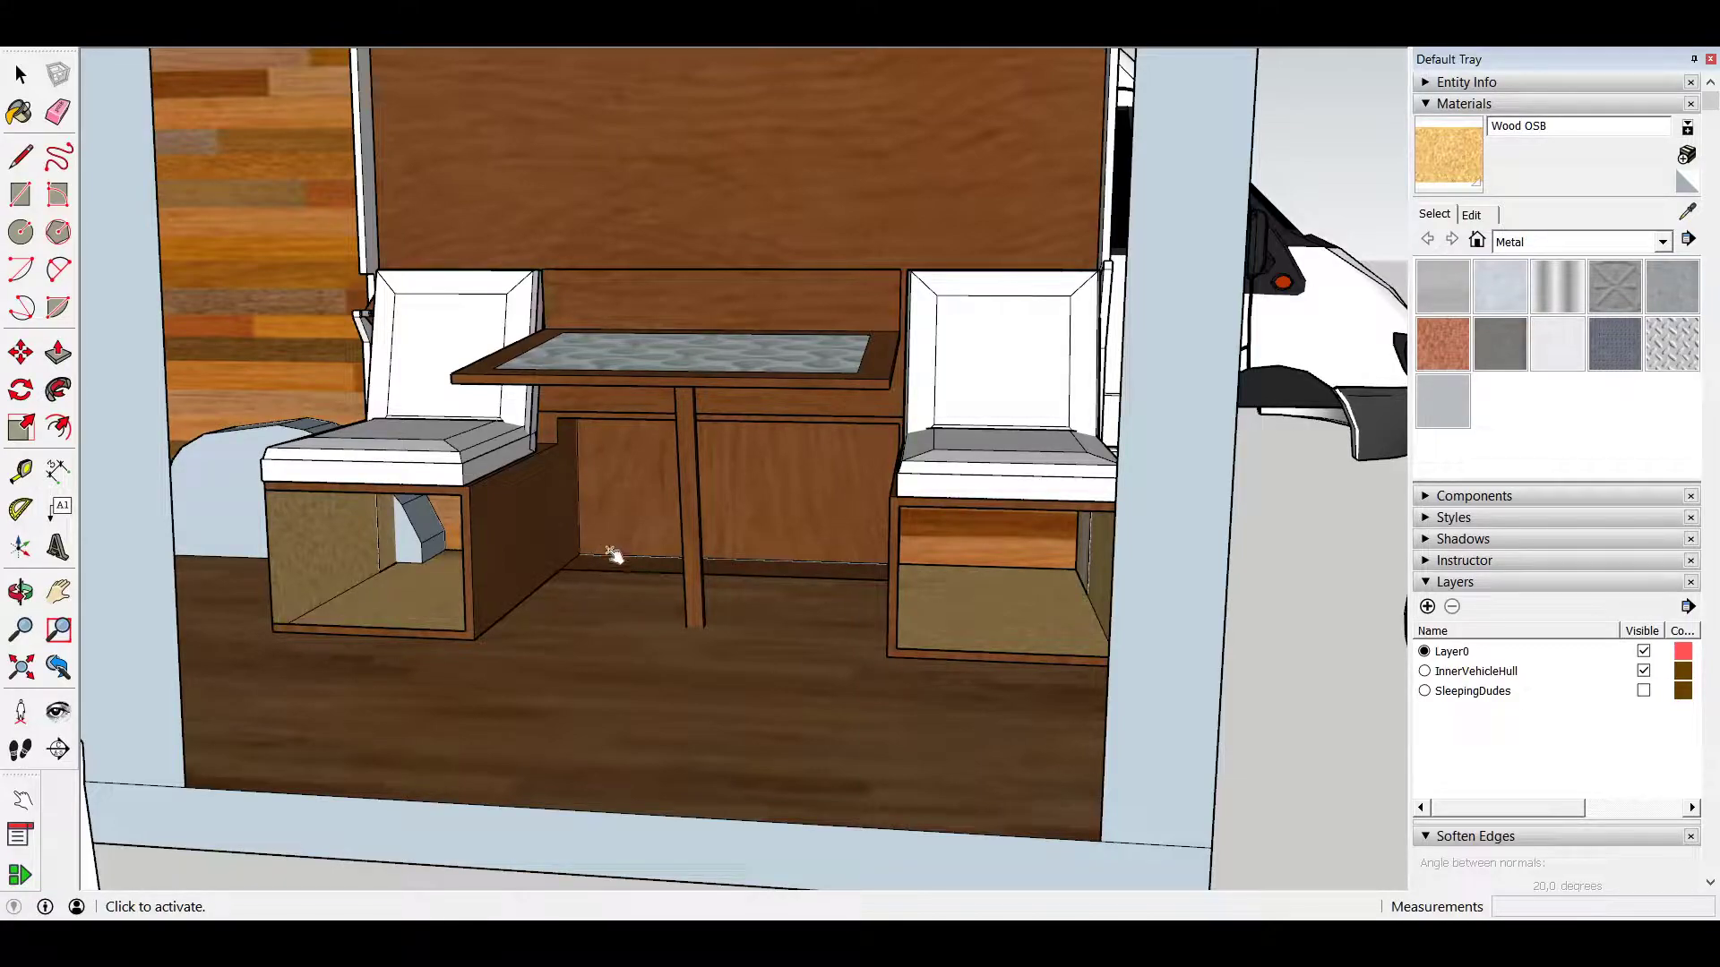
Step: Cancel a started tape measurement and zoom out to the whole exploded van, wheels and figures
key(t)
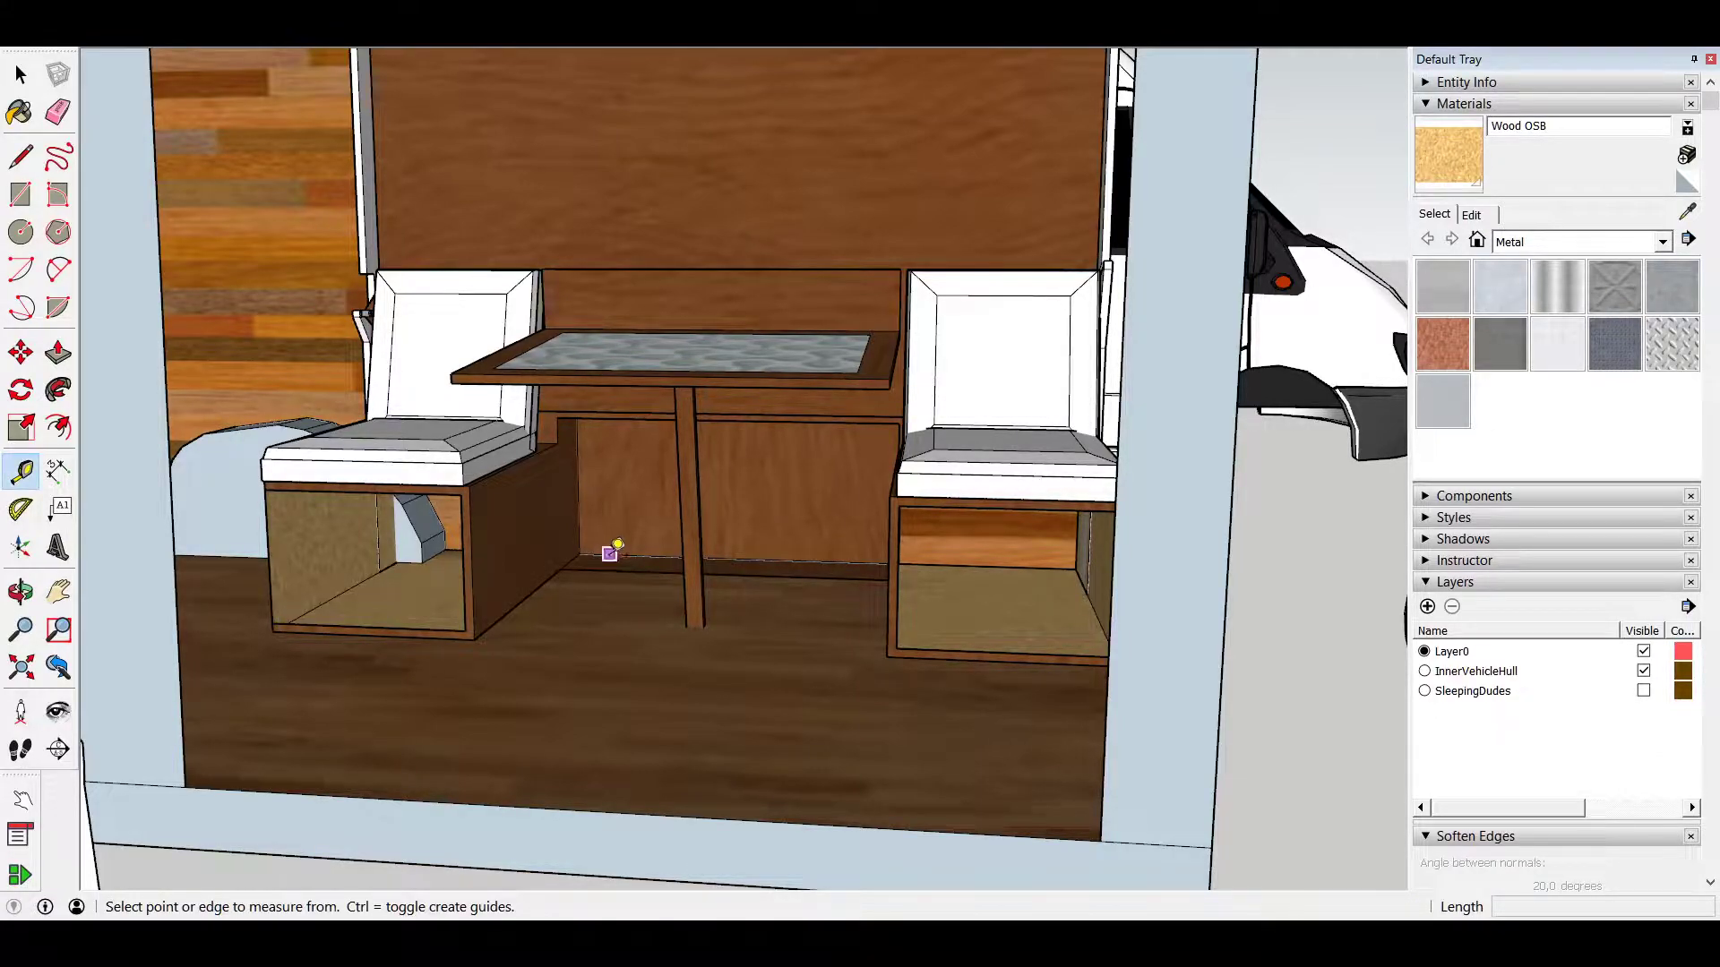
click(611, 553)
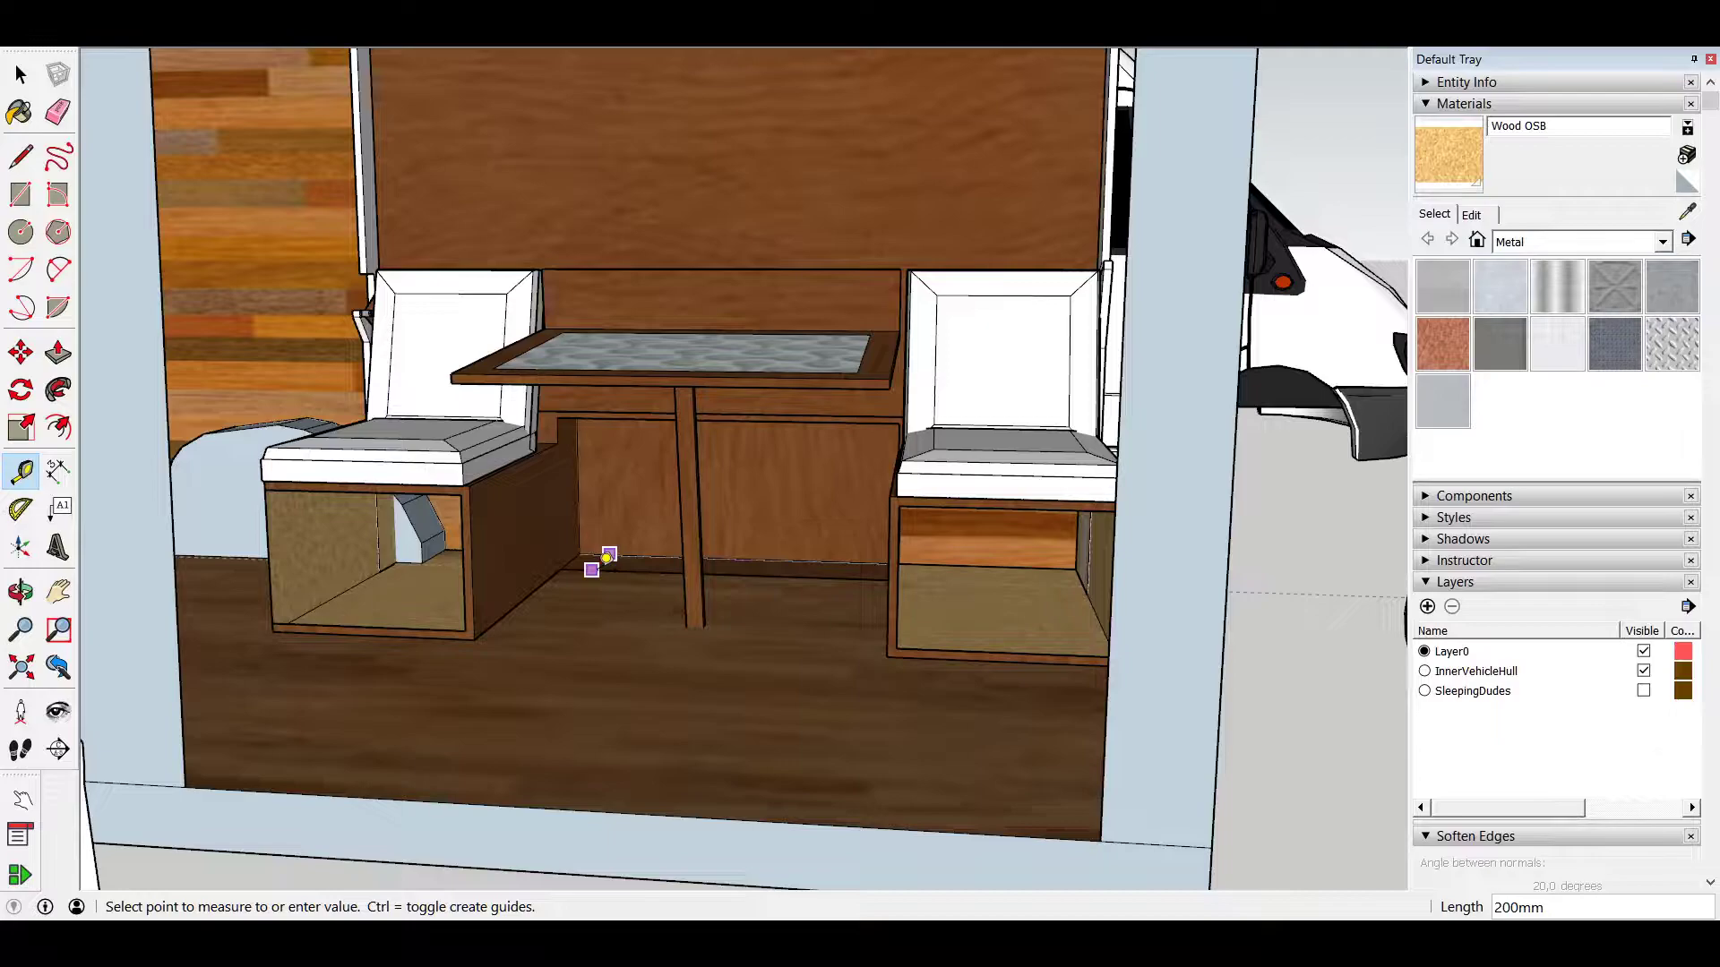
key(Escape)
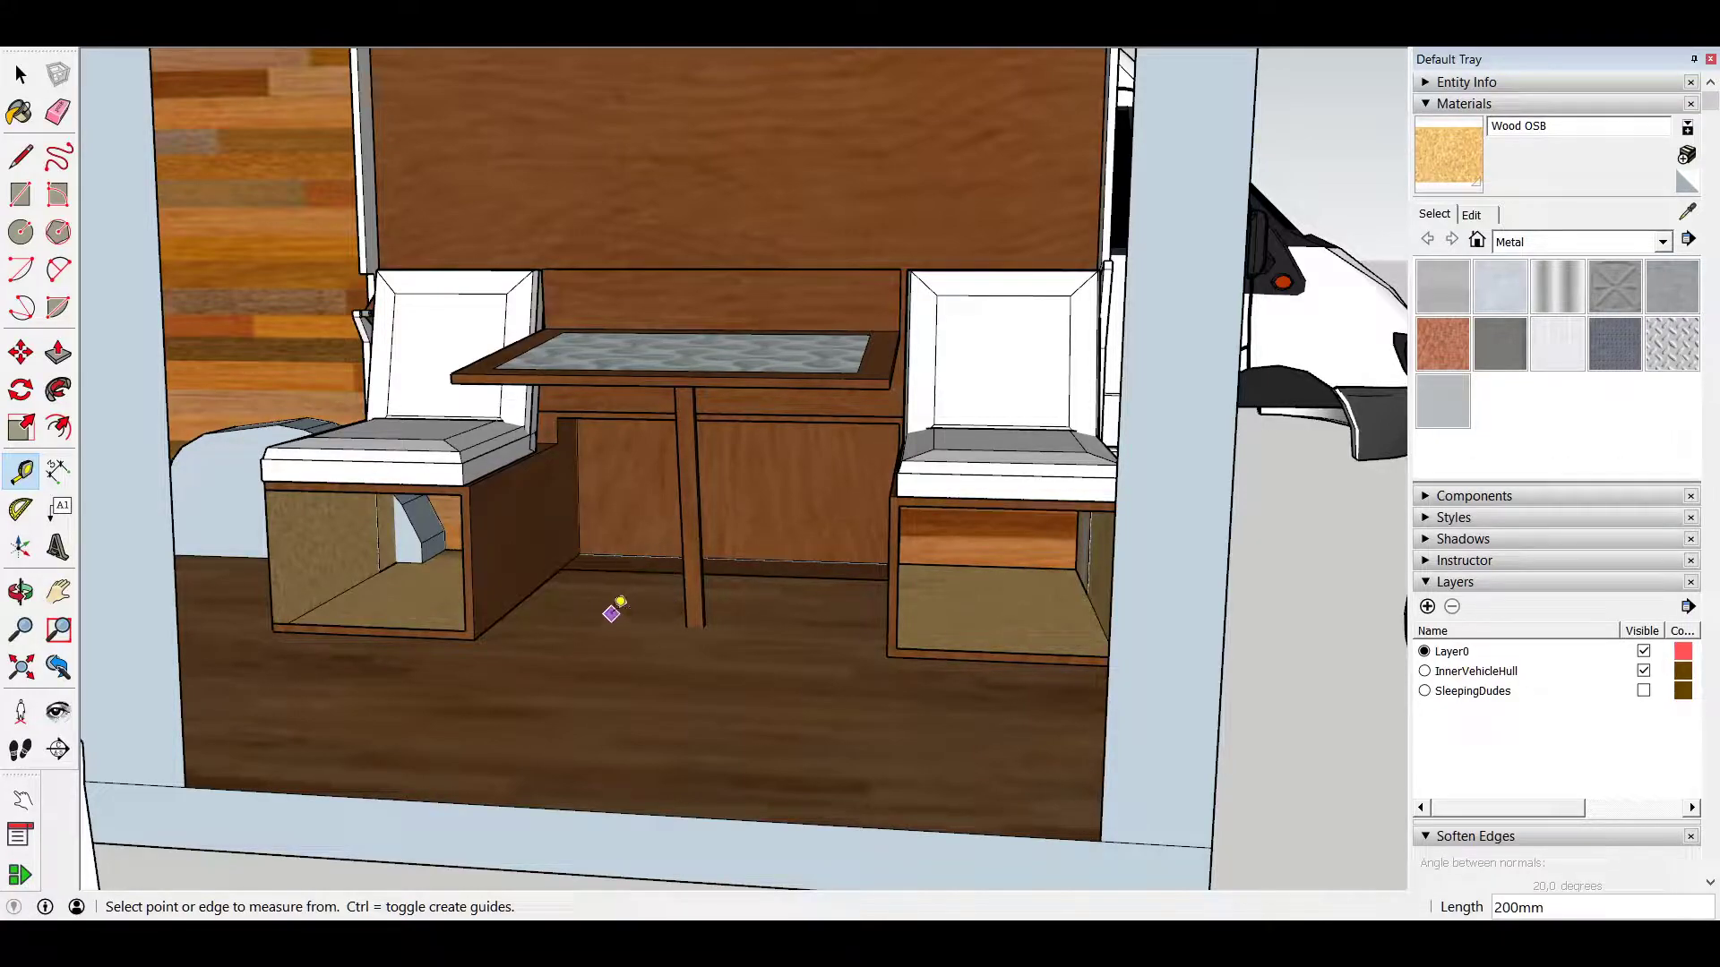
scroll(612, 613, down, 5)
mouse_move(595, 598)
middle_down()
mouse_move(647, 590)
mouse_move(618, 574)
middle_up()
Step: Bring the scale people and the kitchen cabinet unit into the van
scroll(618, 574, down, 2)
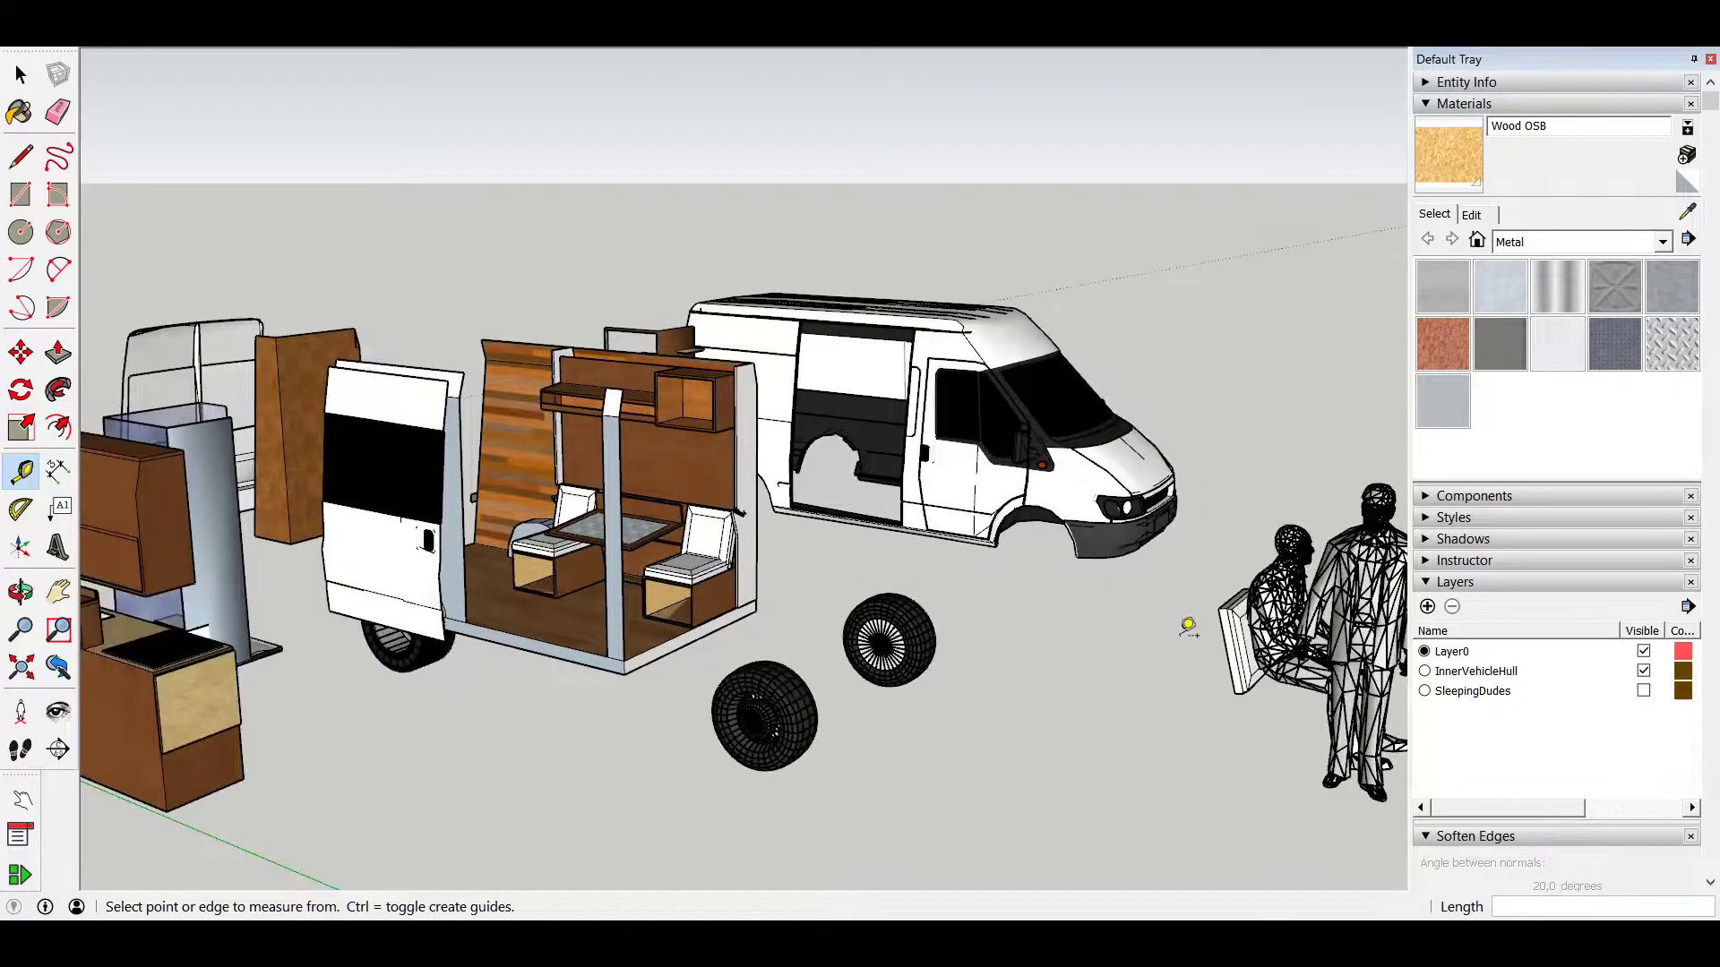
click(1281, 588)
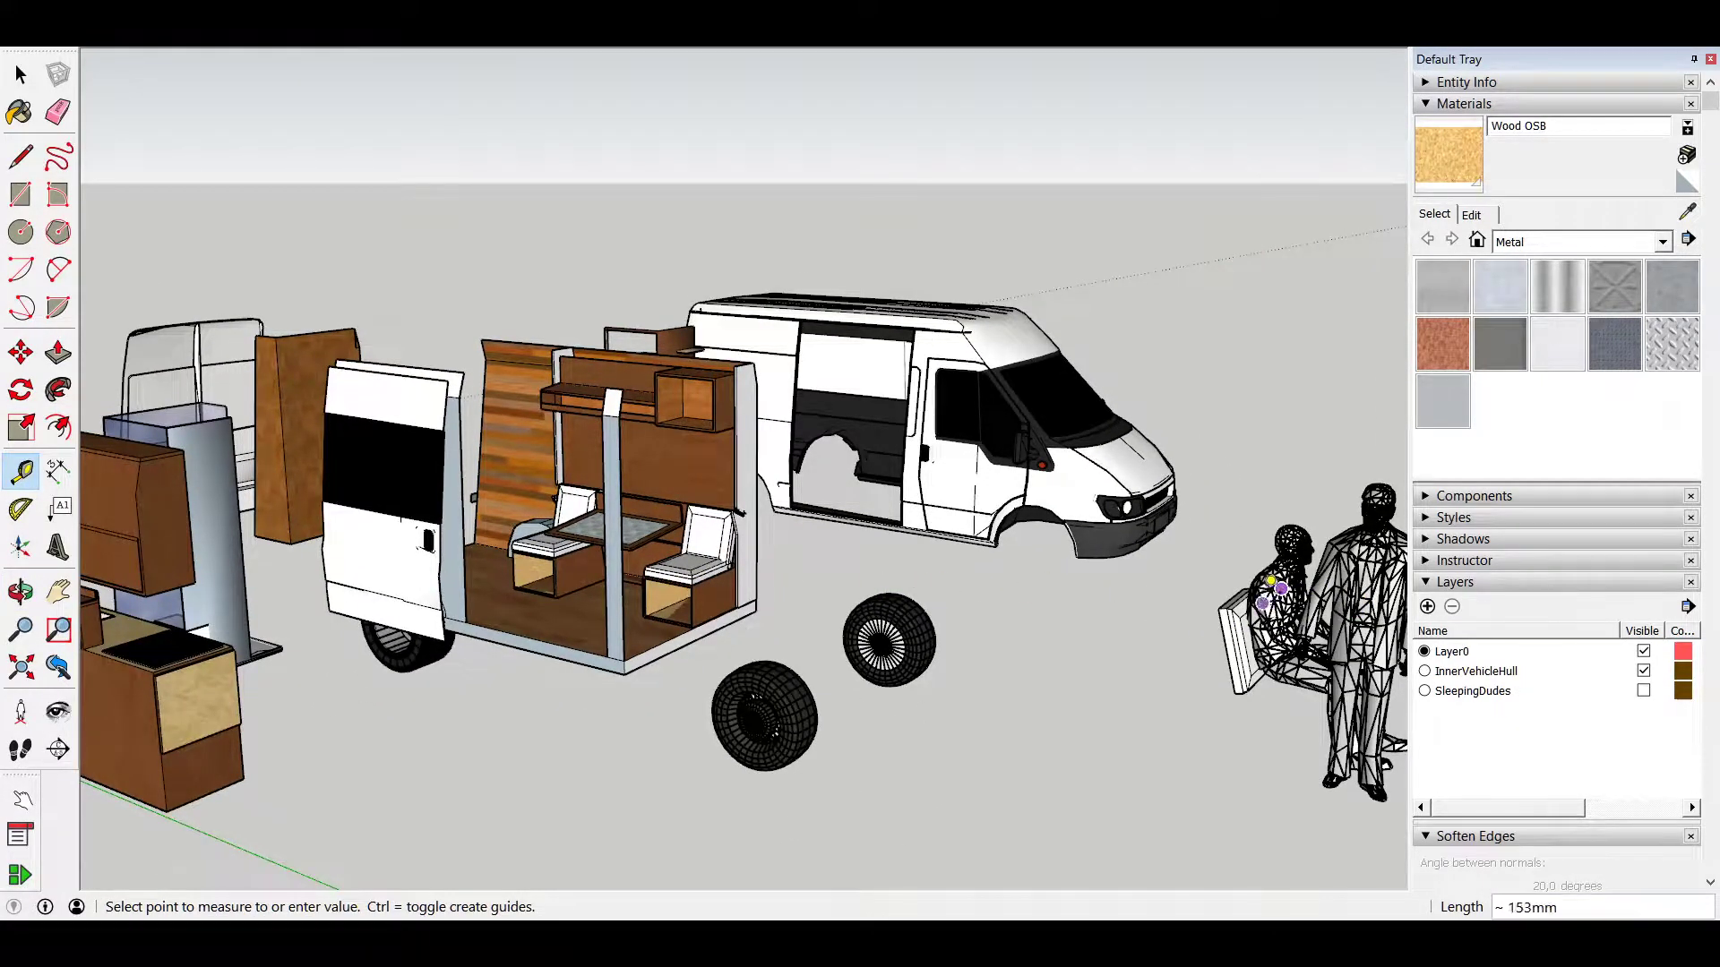
click(22, 799)
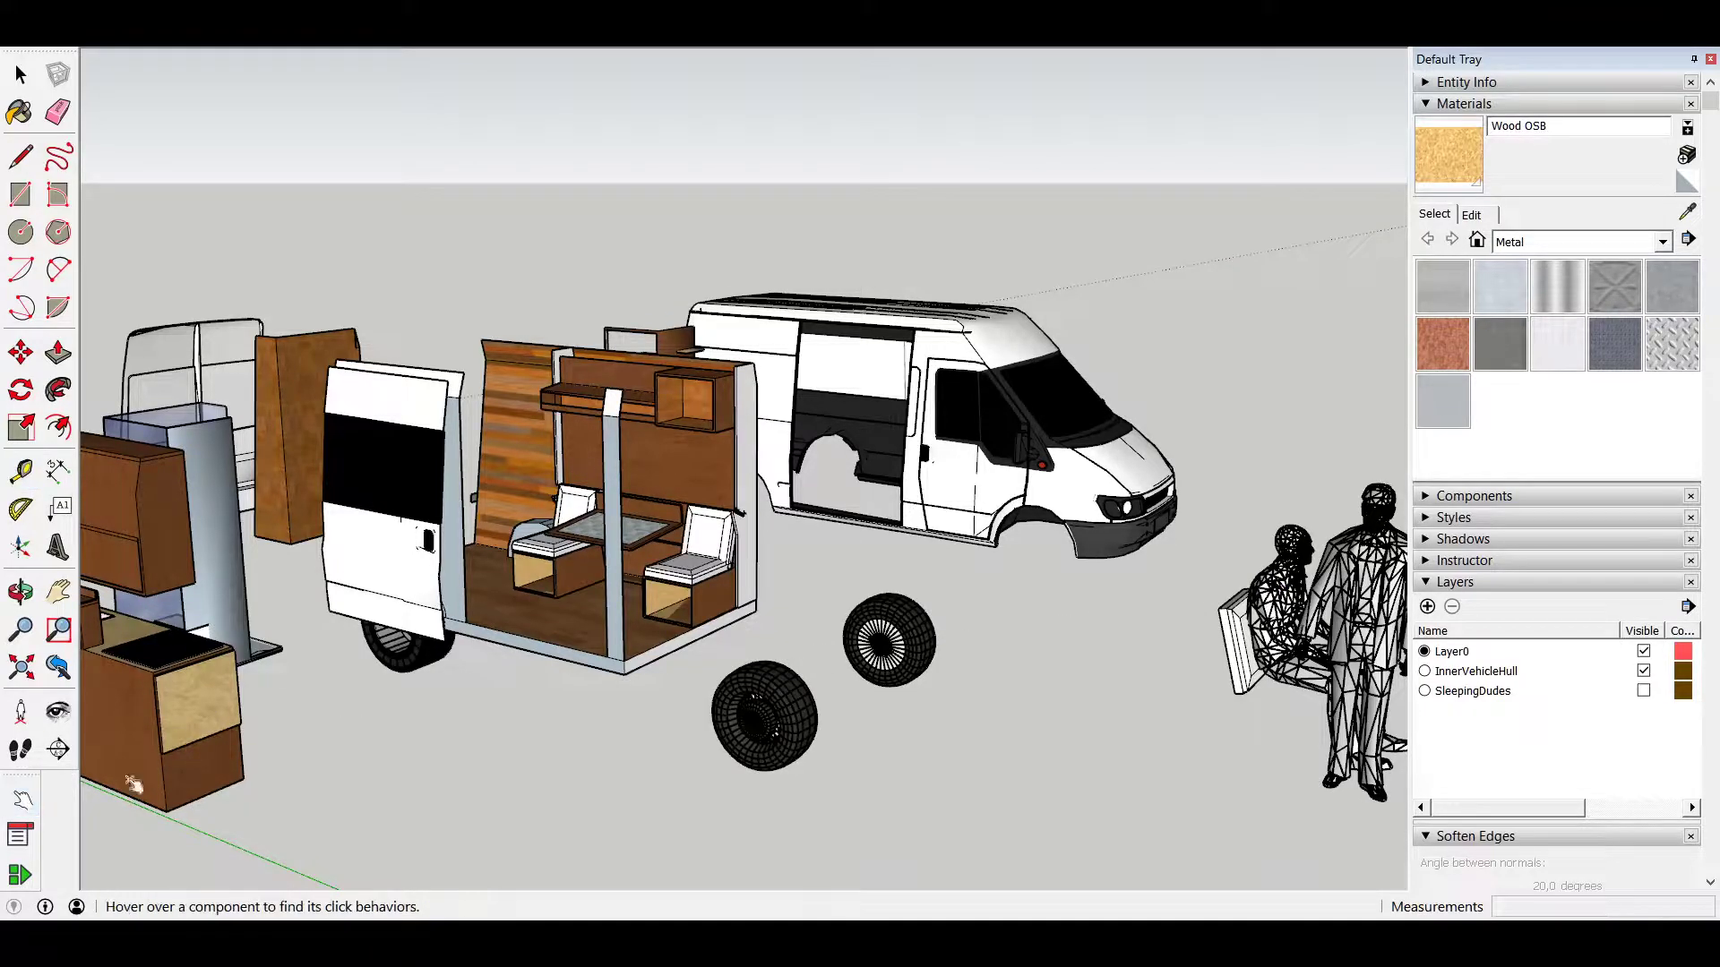
click(1301, 582)
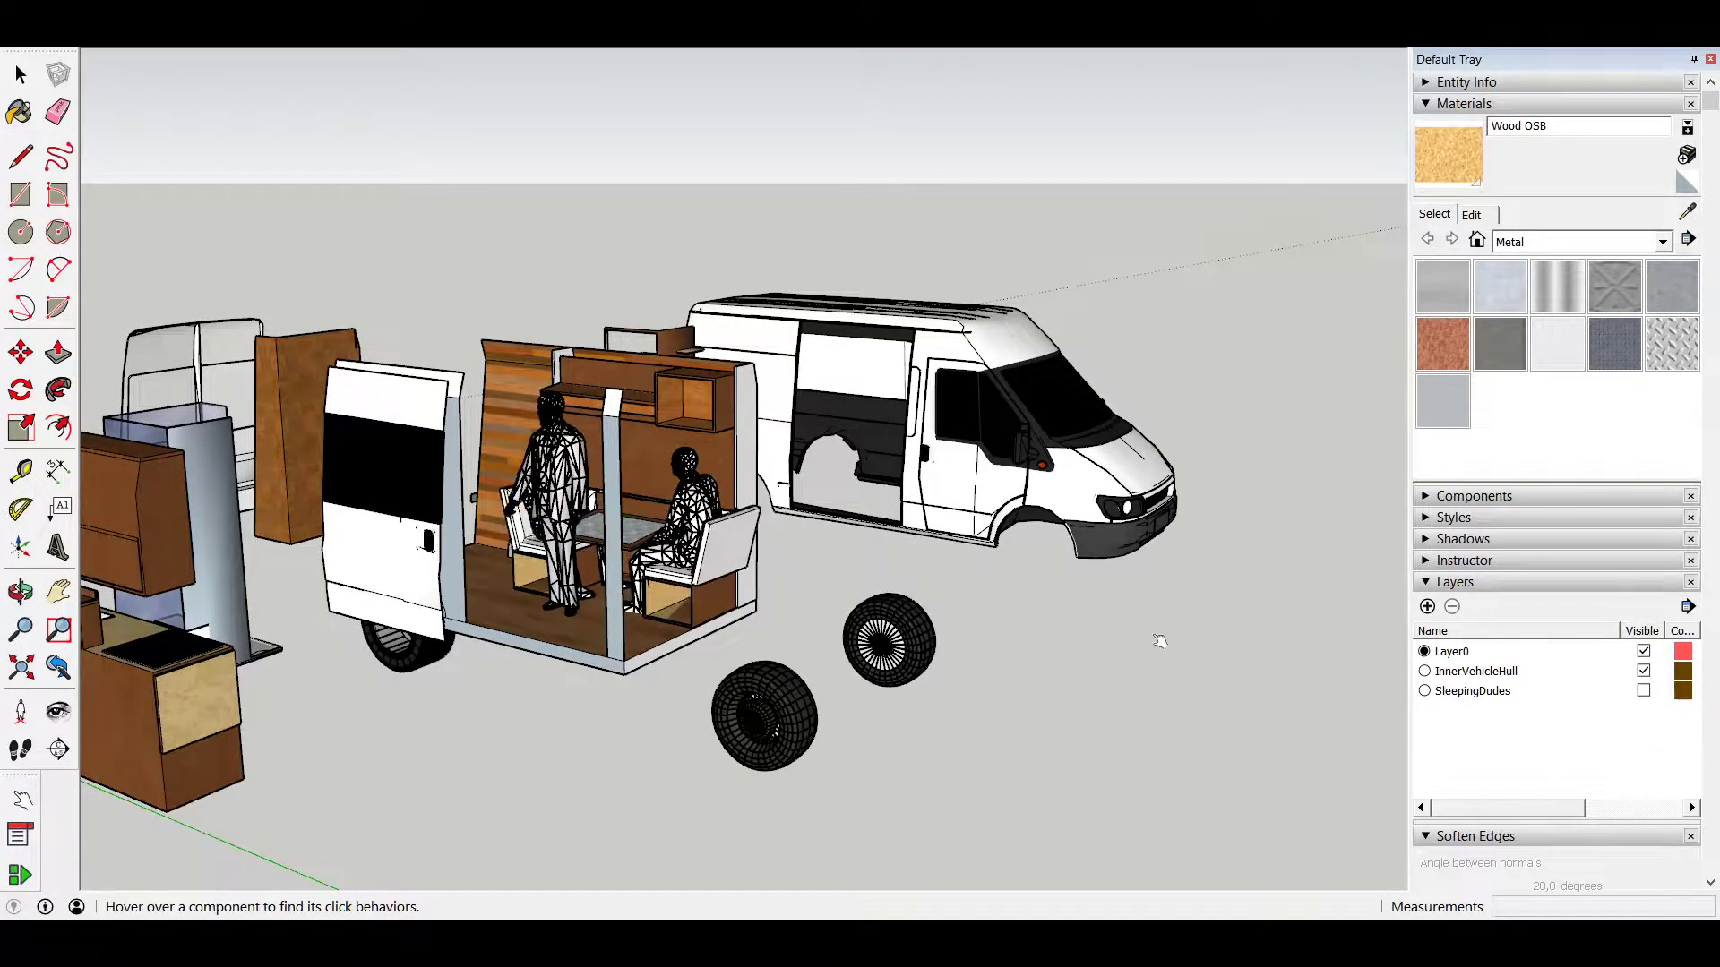
click(195, 731)
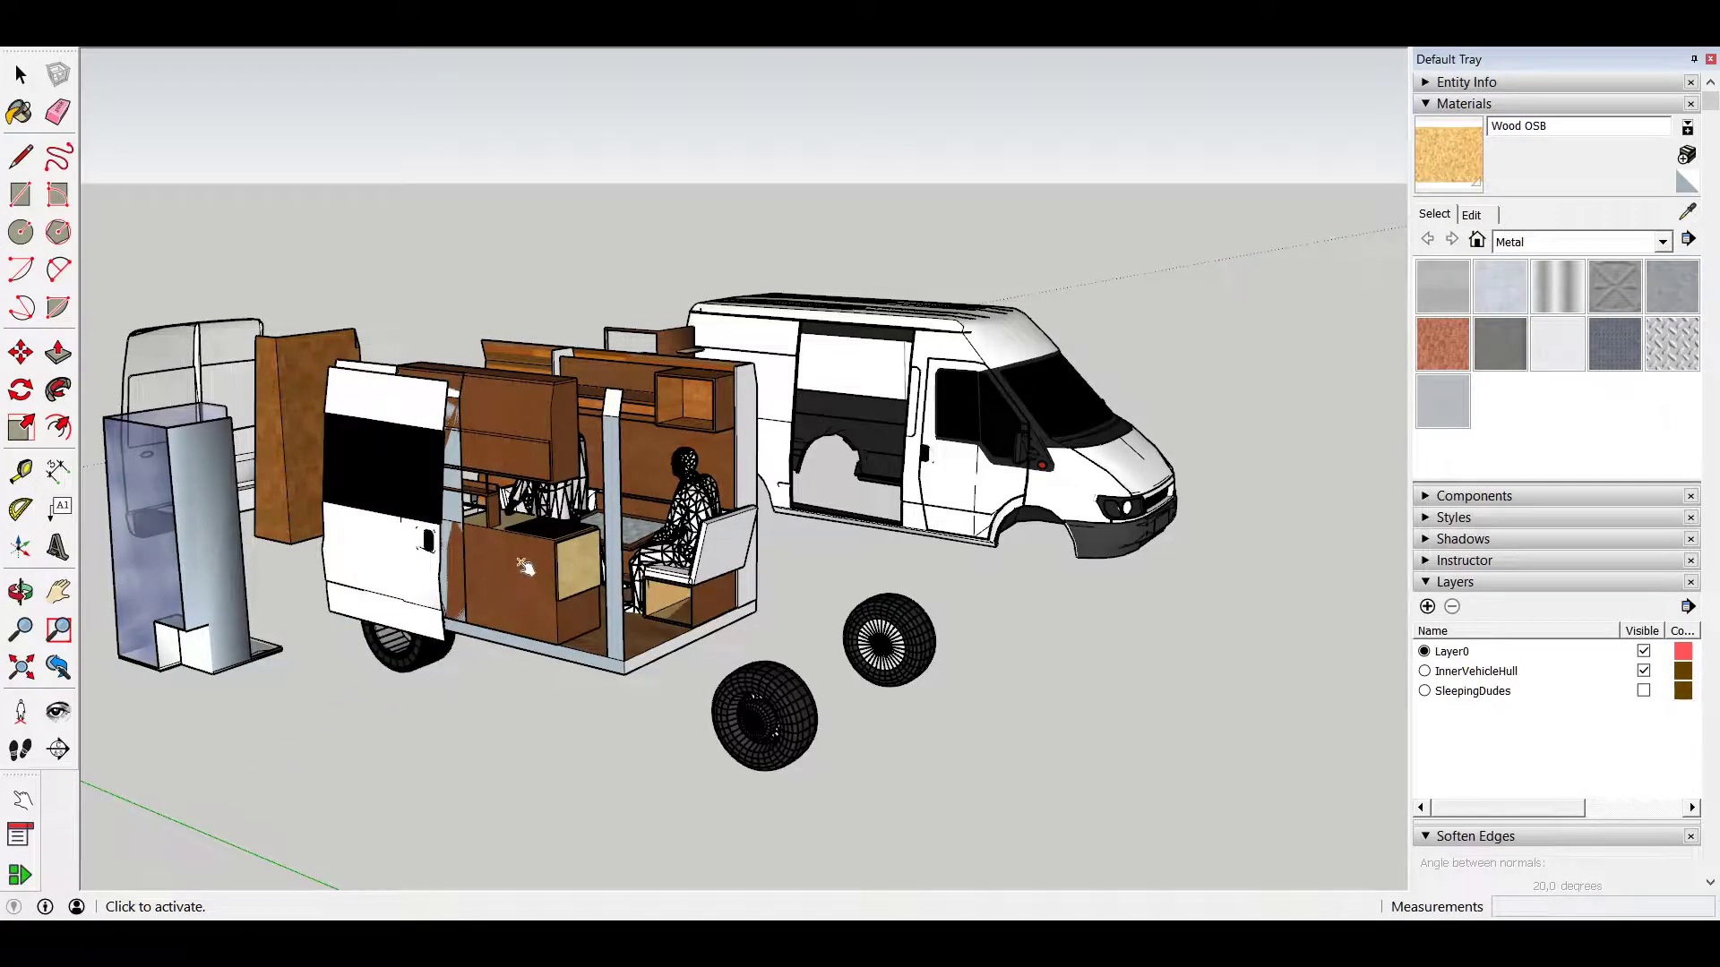
Step: Inside the cabinet group, slide out the kitchen cabinet's pull-out worktop
key(space)
click(519, 561)
double_click(519, 561)
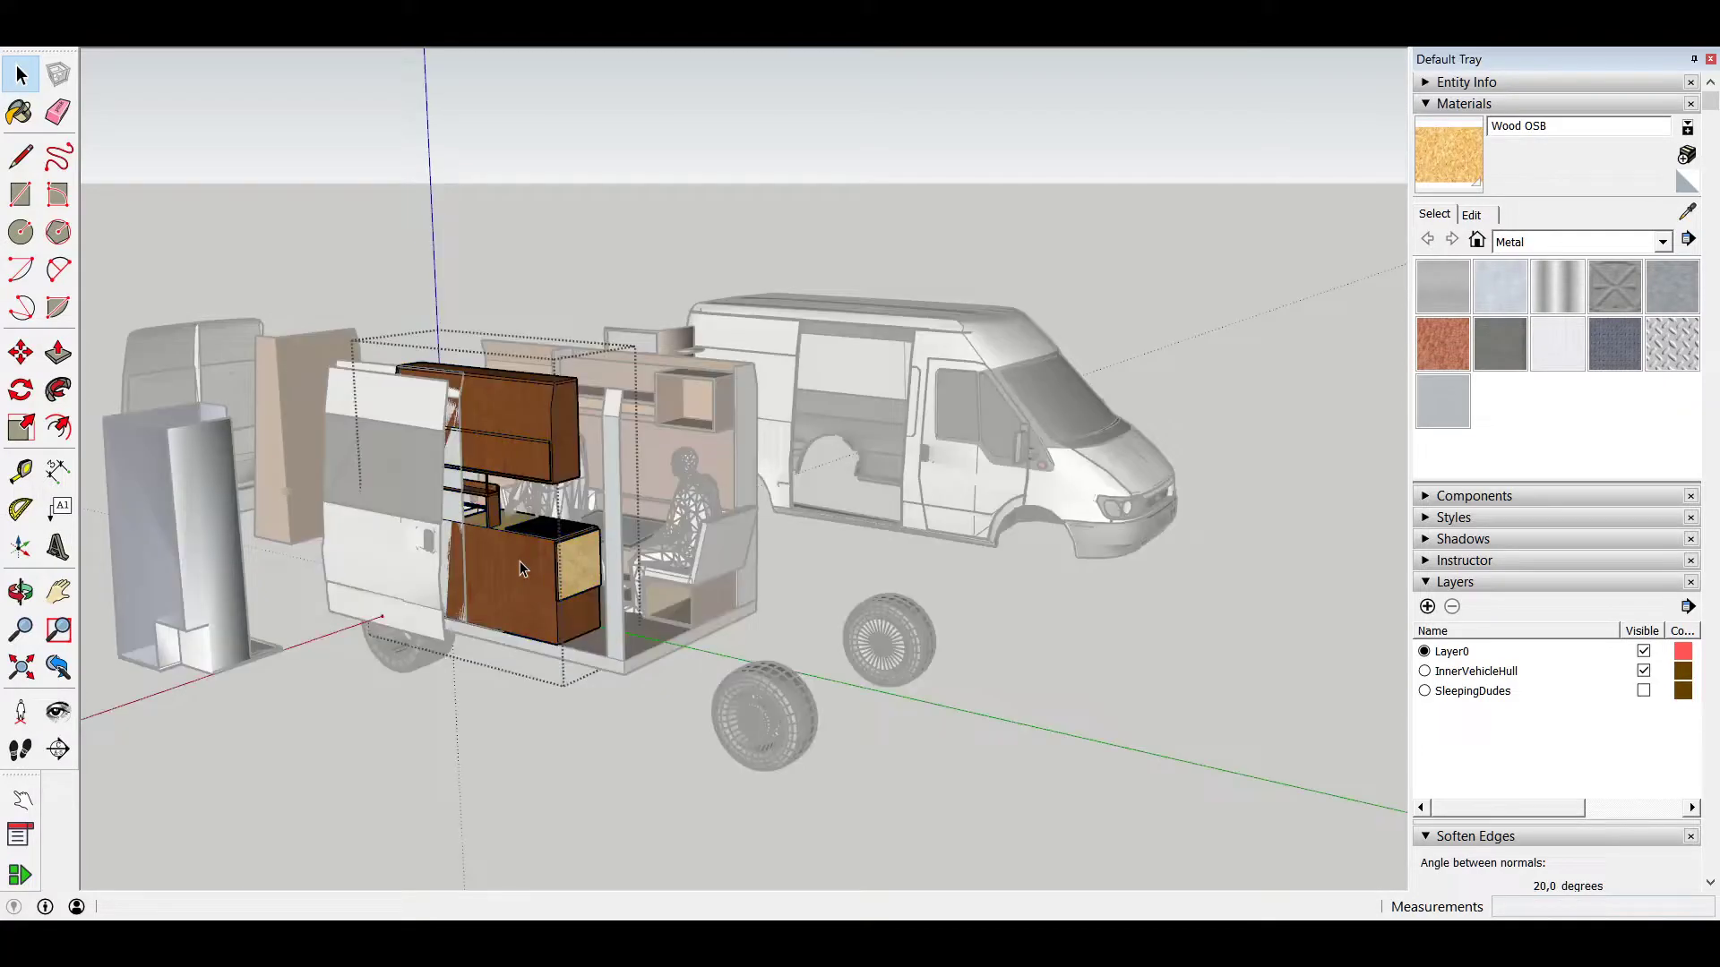
click(22, 800)
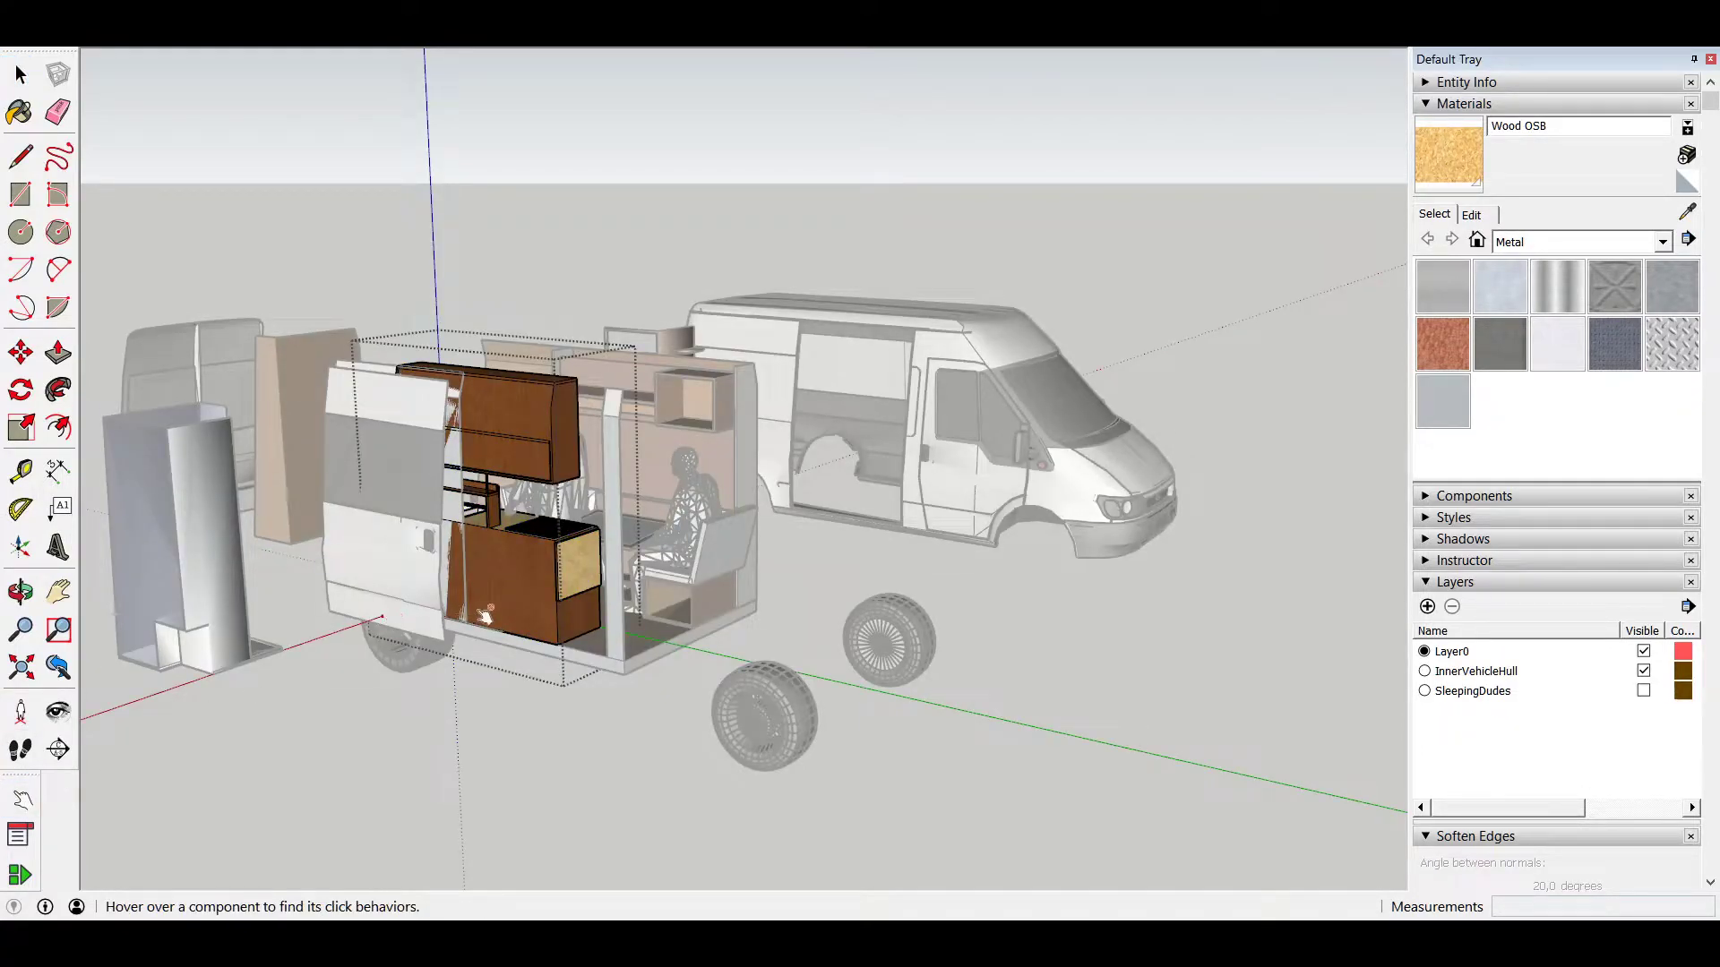
click(573, 569)
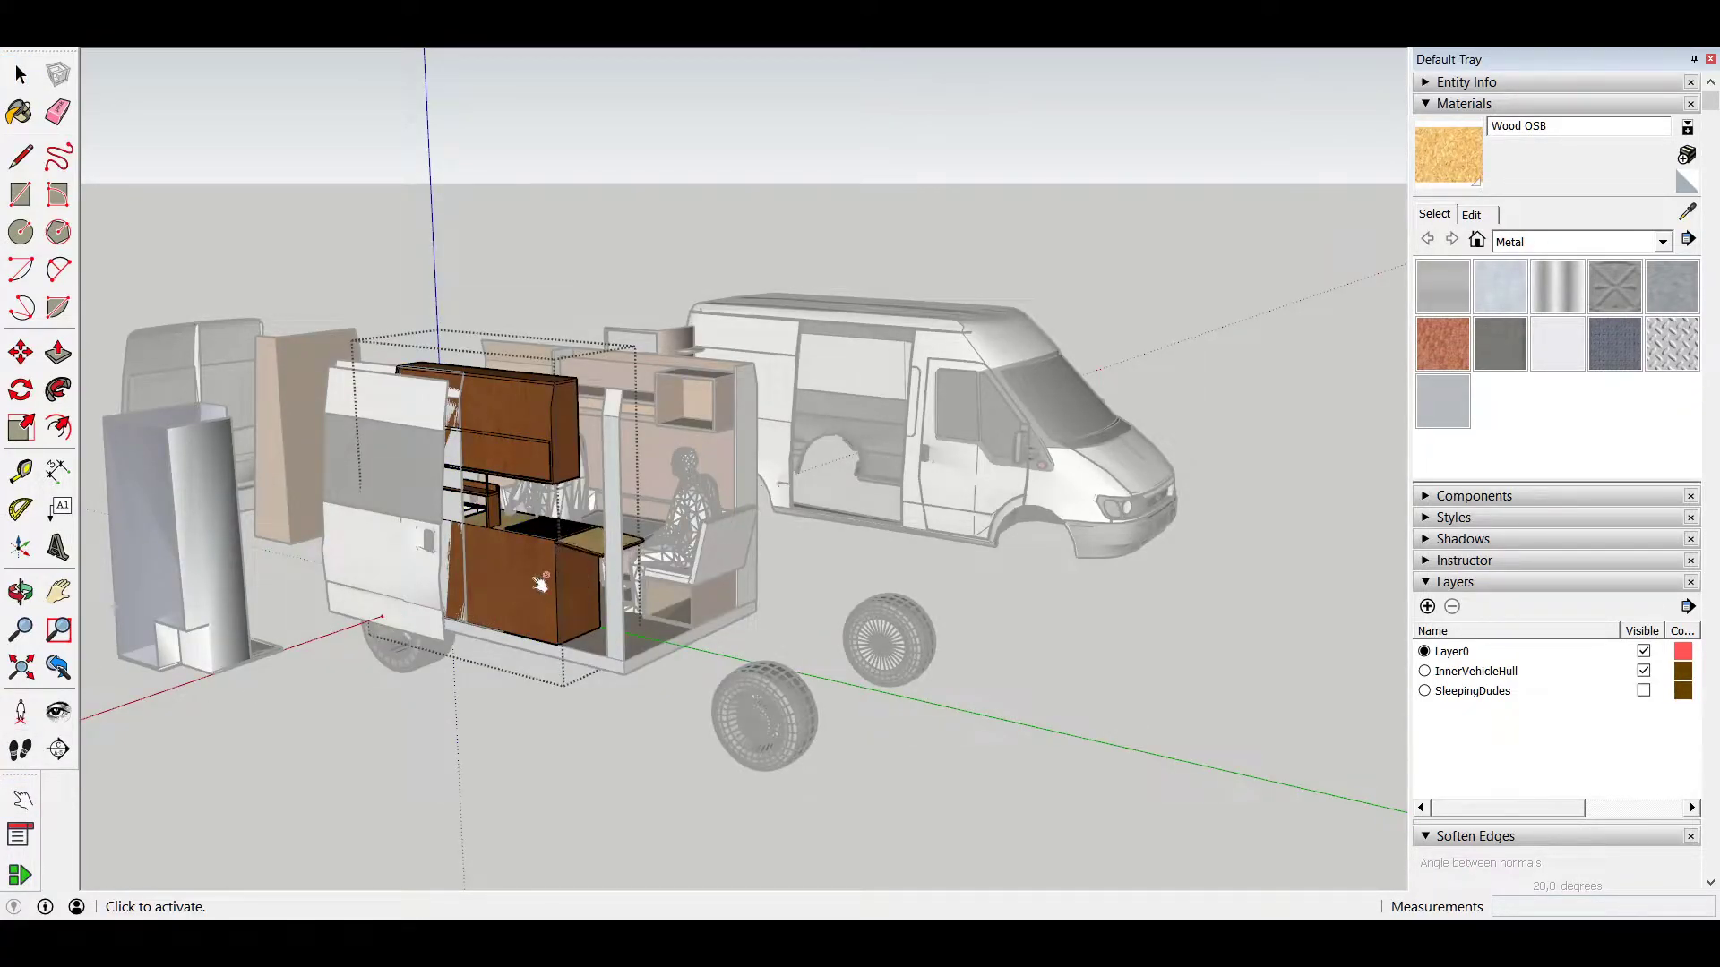
Step: Exit the kitchen cabinet group and orbit slightly around the van
key(space)
click(335, 741)
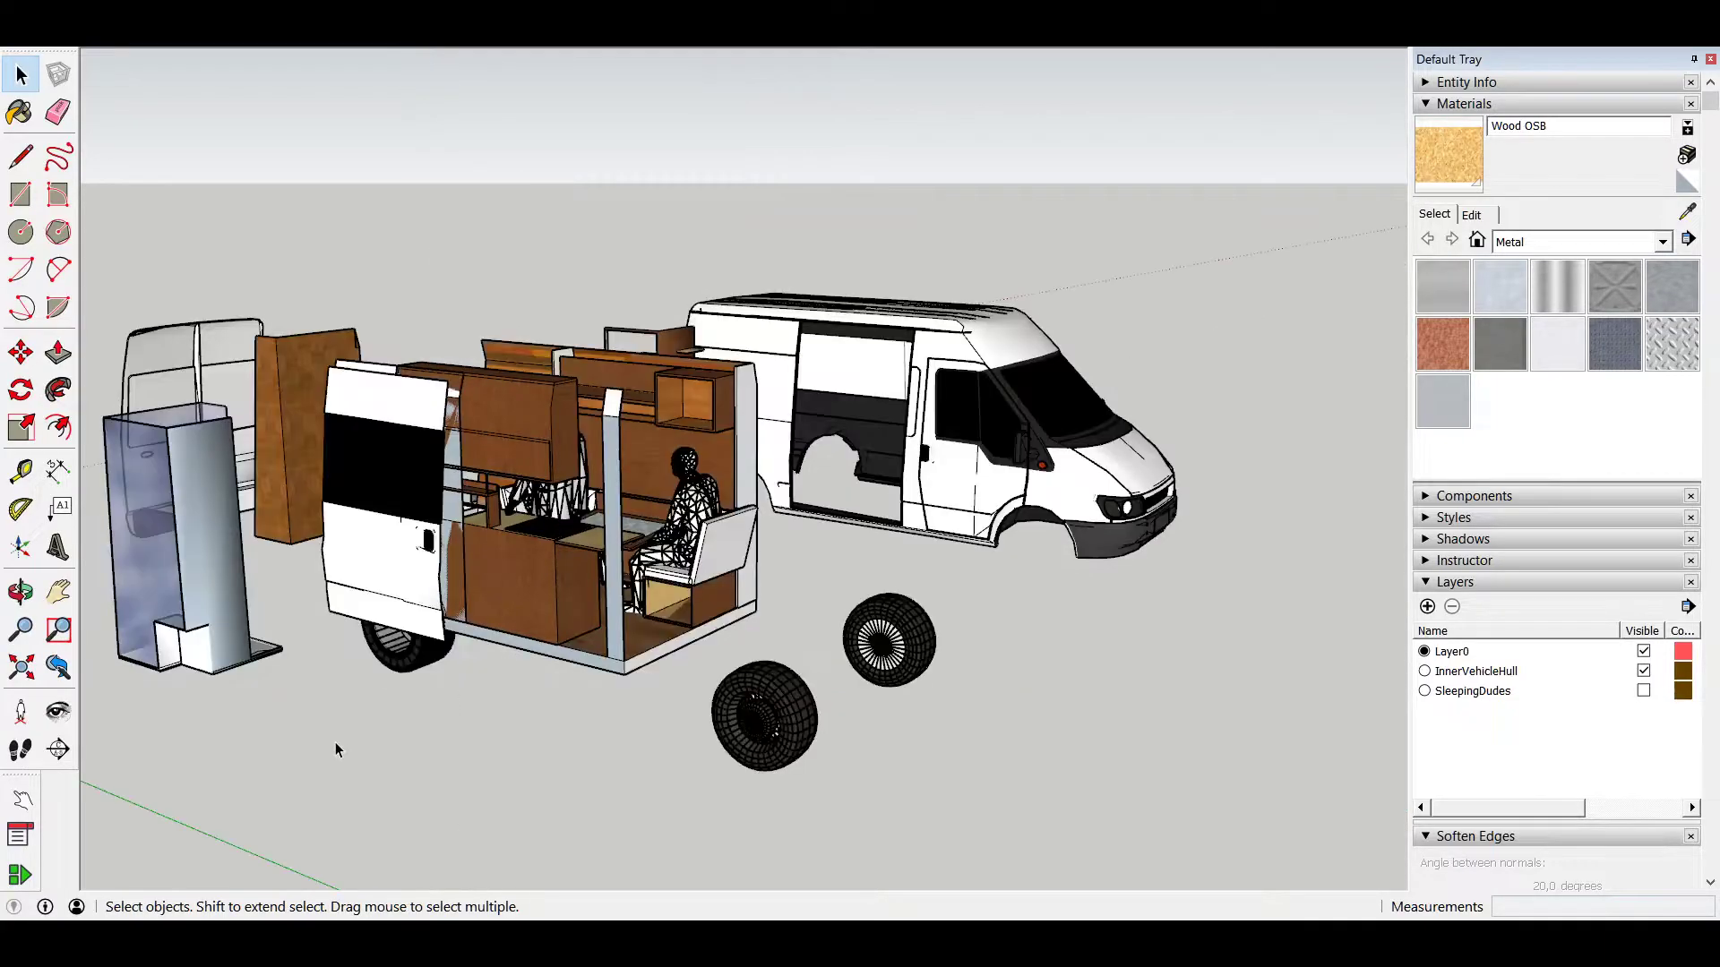
middle_drag(515, 591, 402, 708)
scroll(555, 555, up, 3)
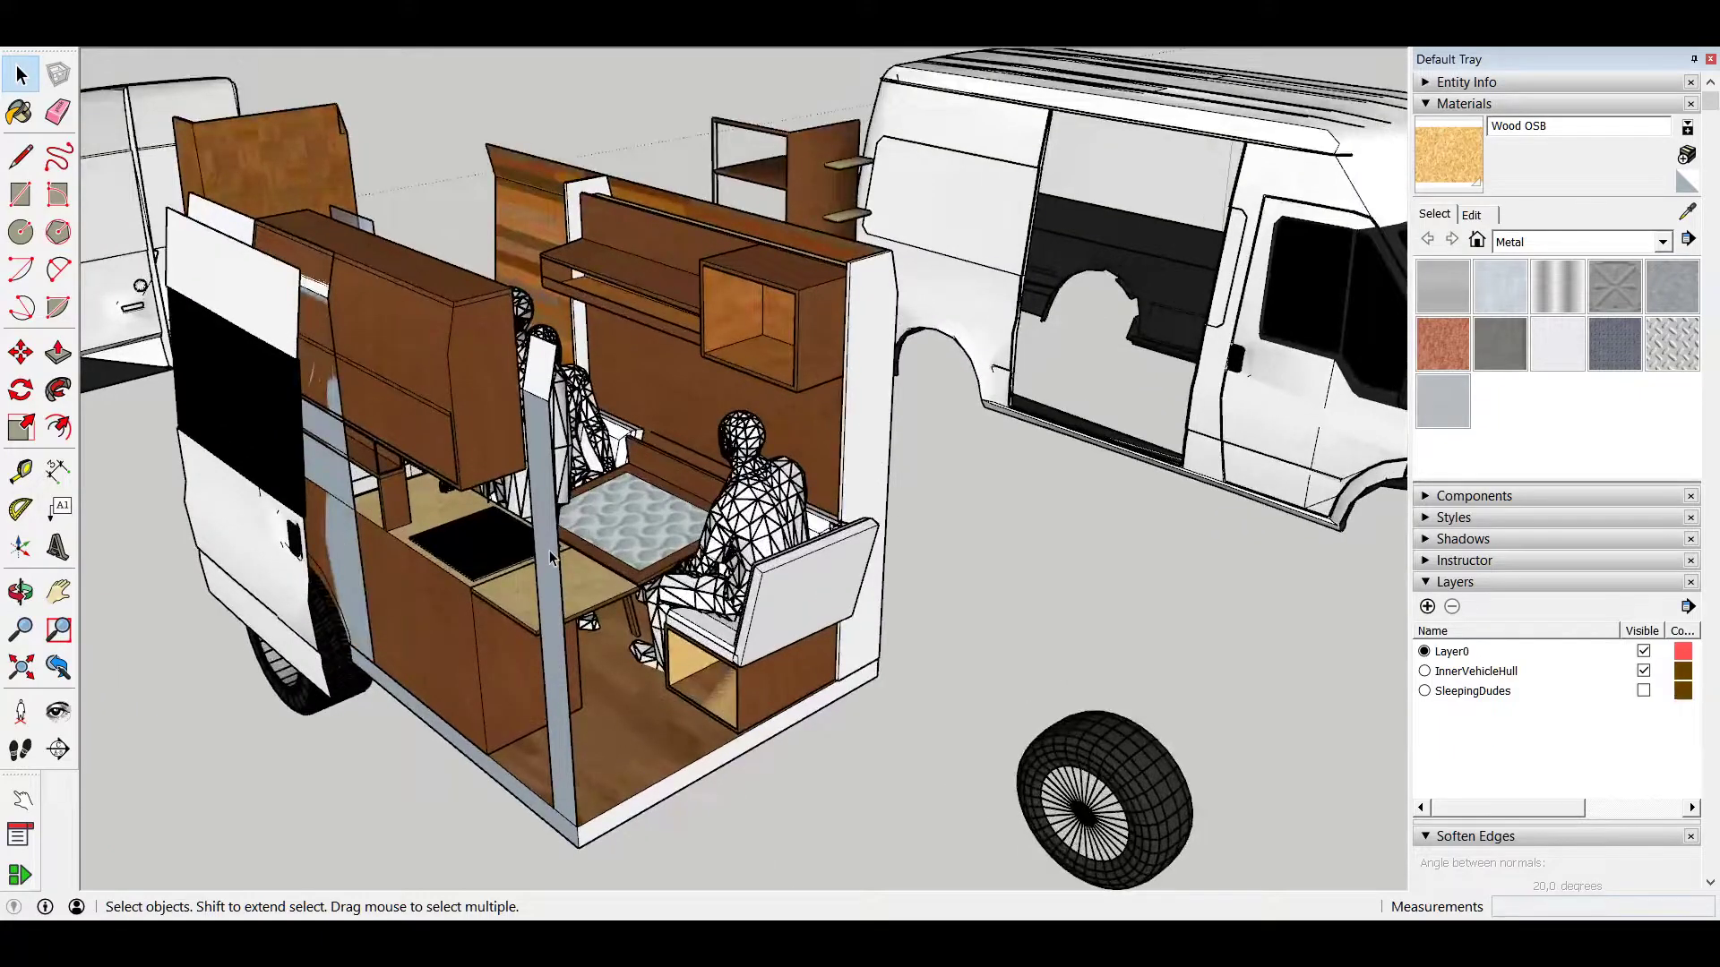
middle_drag(549, 550, 504, 530)
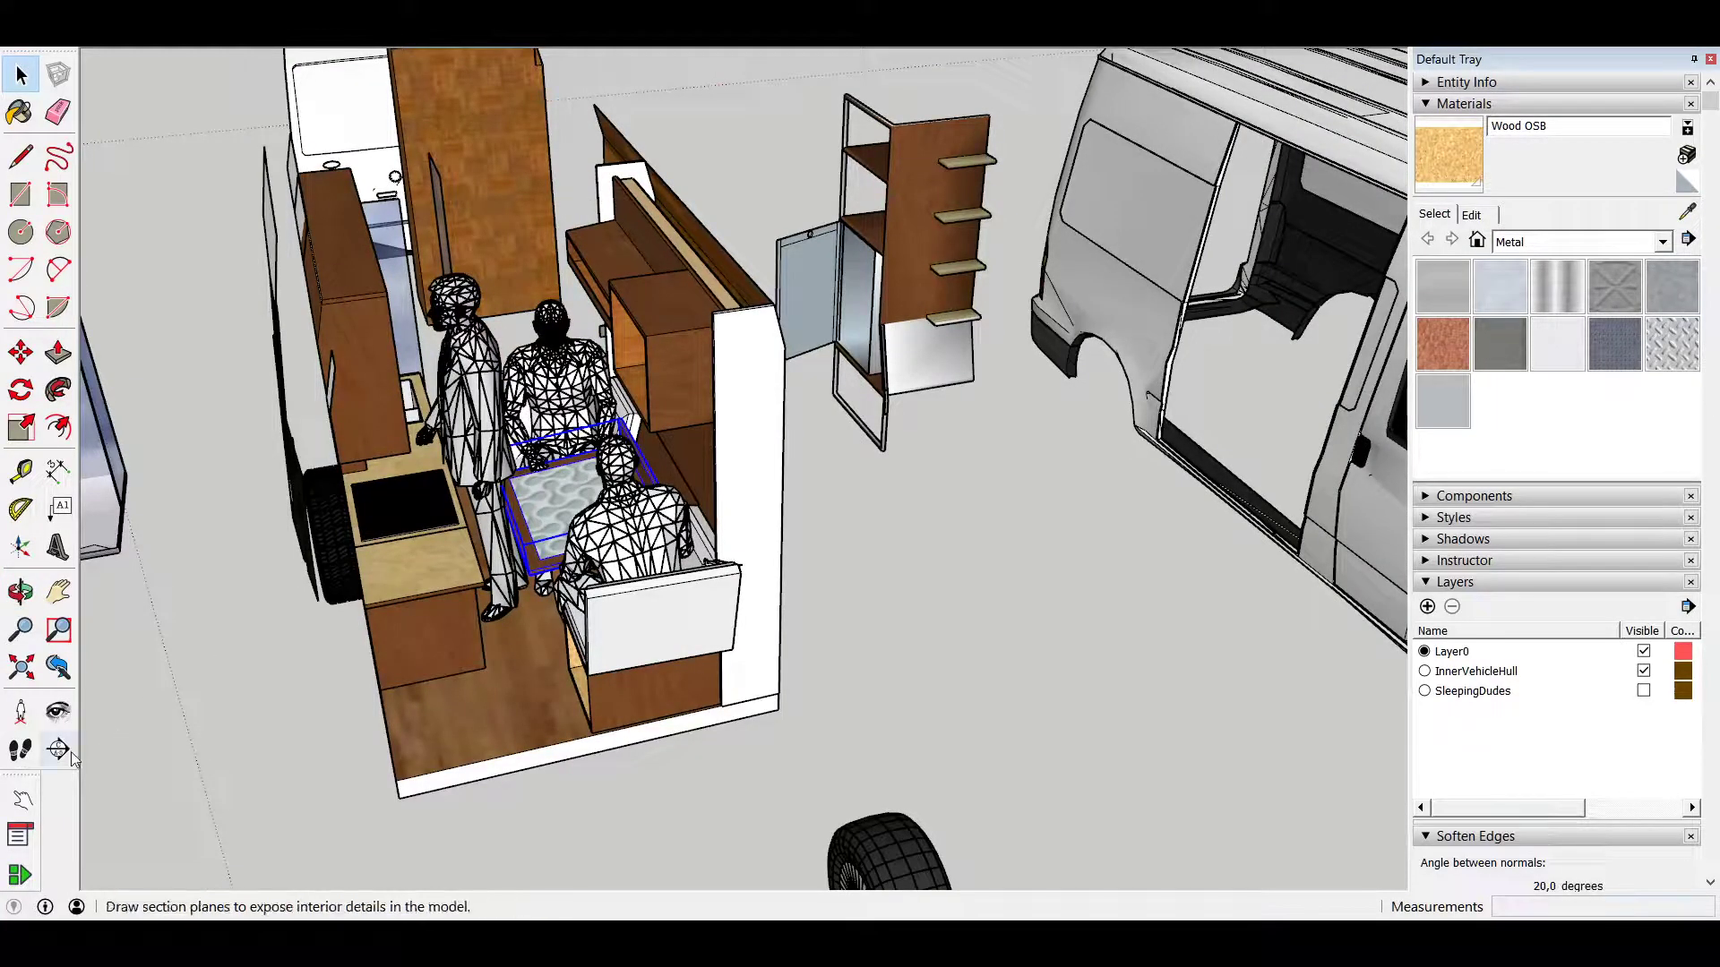
Step: Orbit and zoom around the interior to view the kitchen figure and the dinette
click(22, 798)
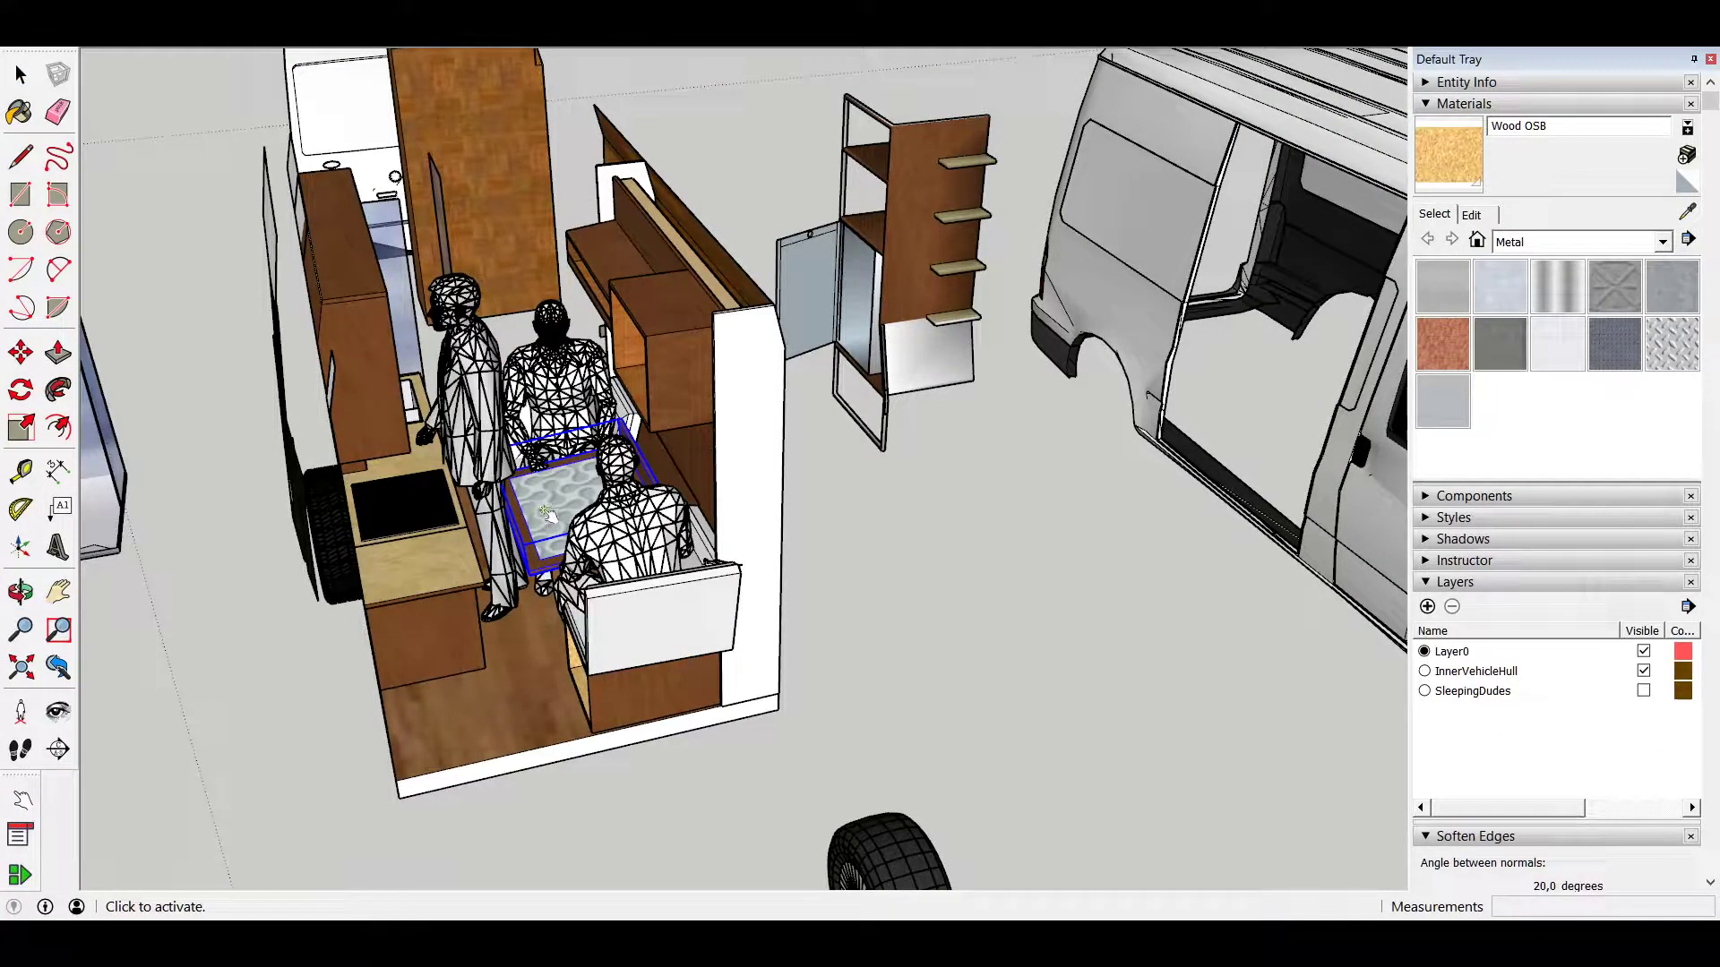
middle_drag(546, 515, 479, 257)
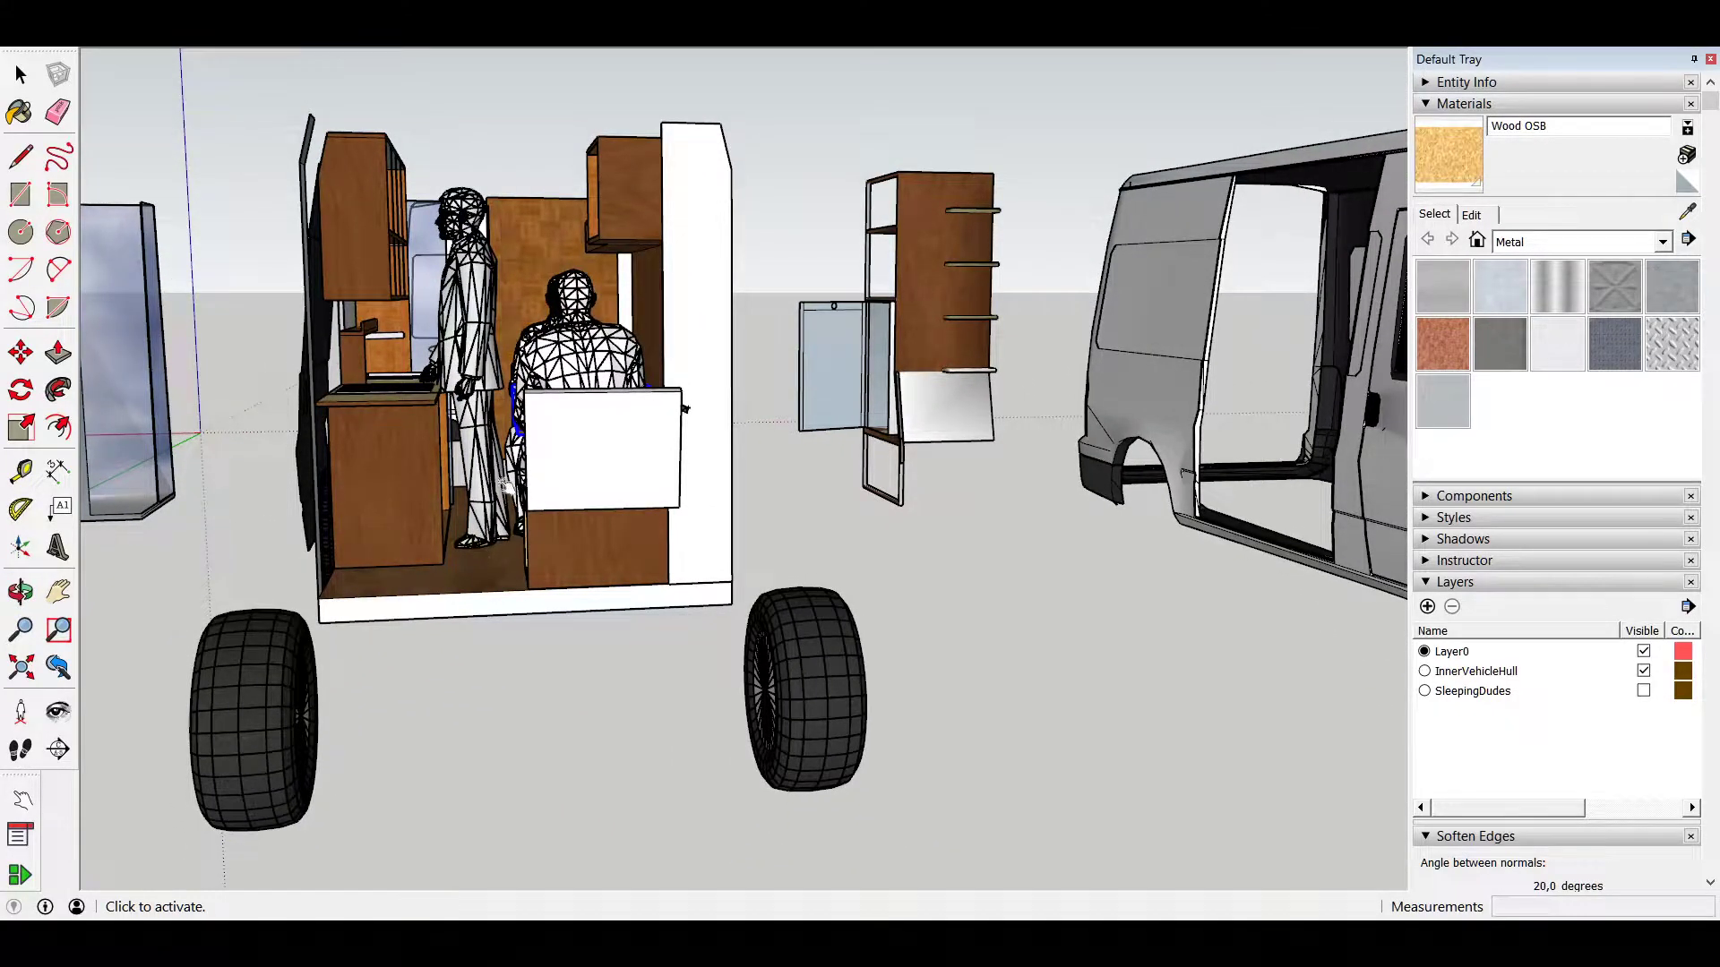
middle_drag(501, 462, 598, 634)
scroll(627, 528, up, 5)
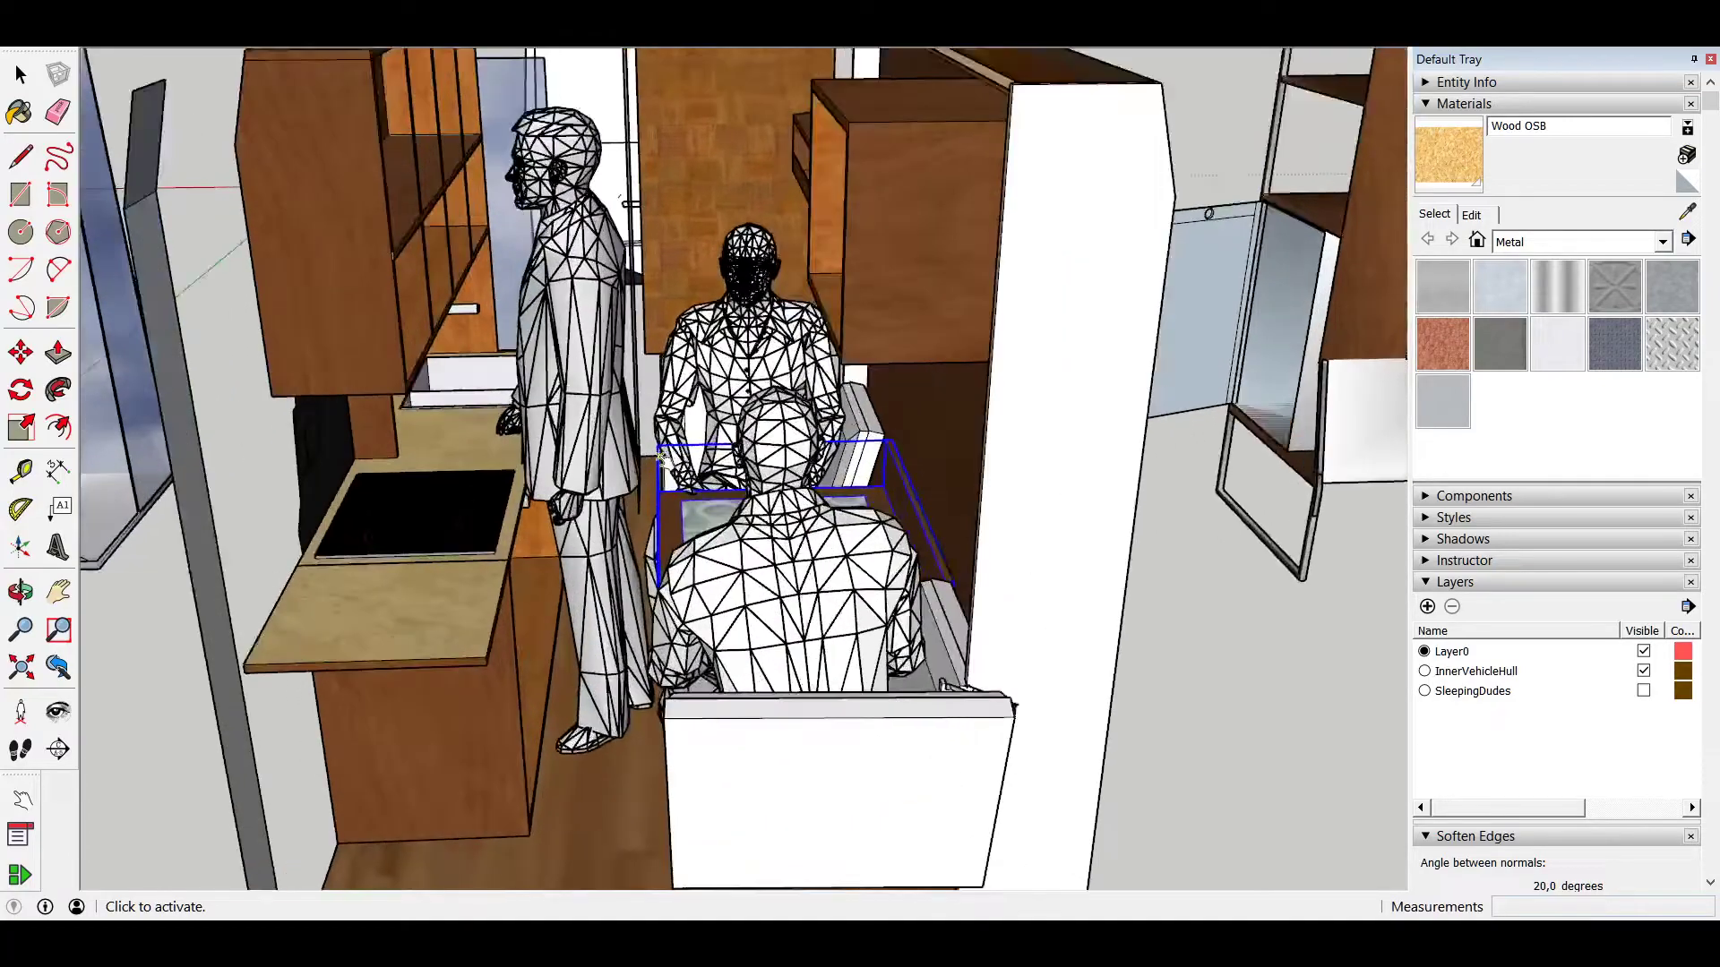
scroll(582, 550, down, 2)
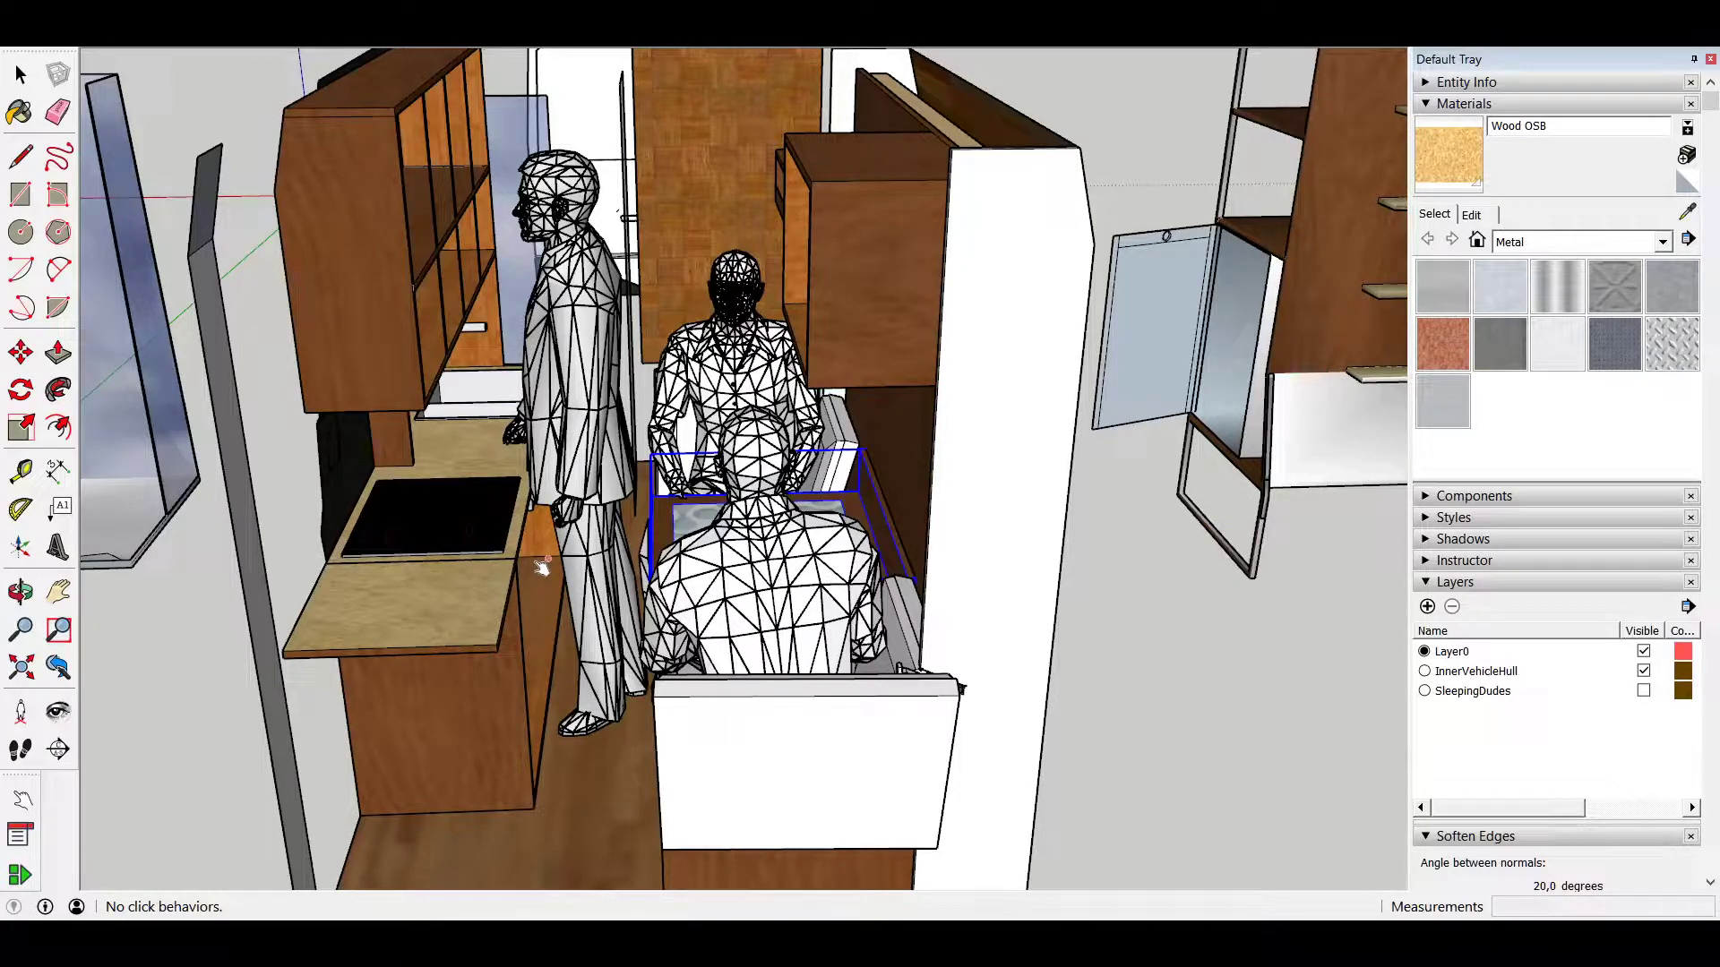
middle_drag(475, 575, 524, 572)
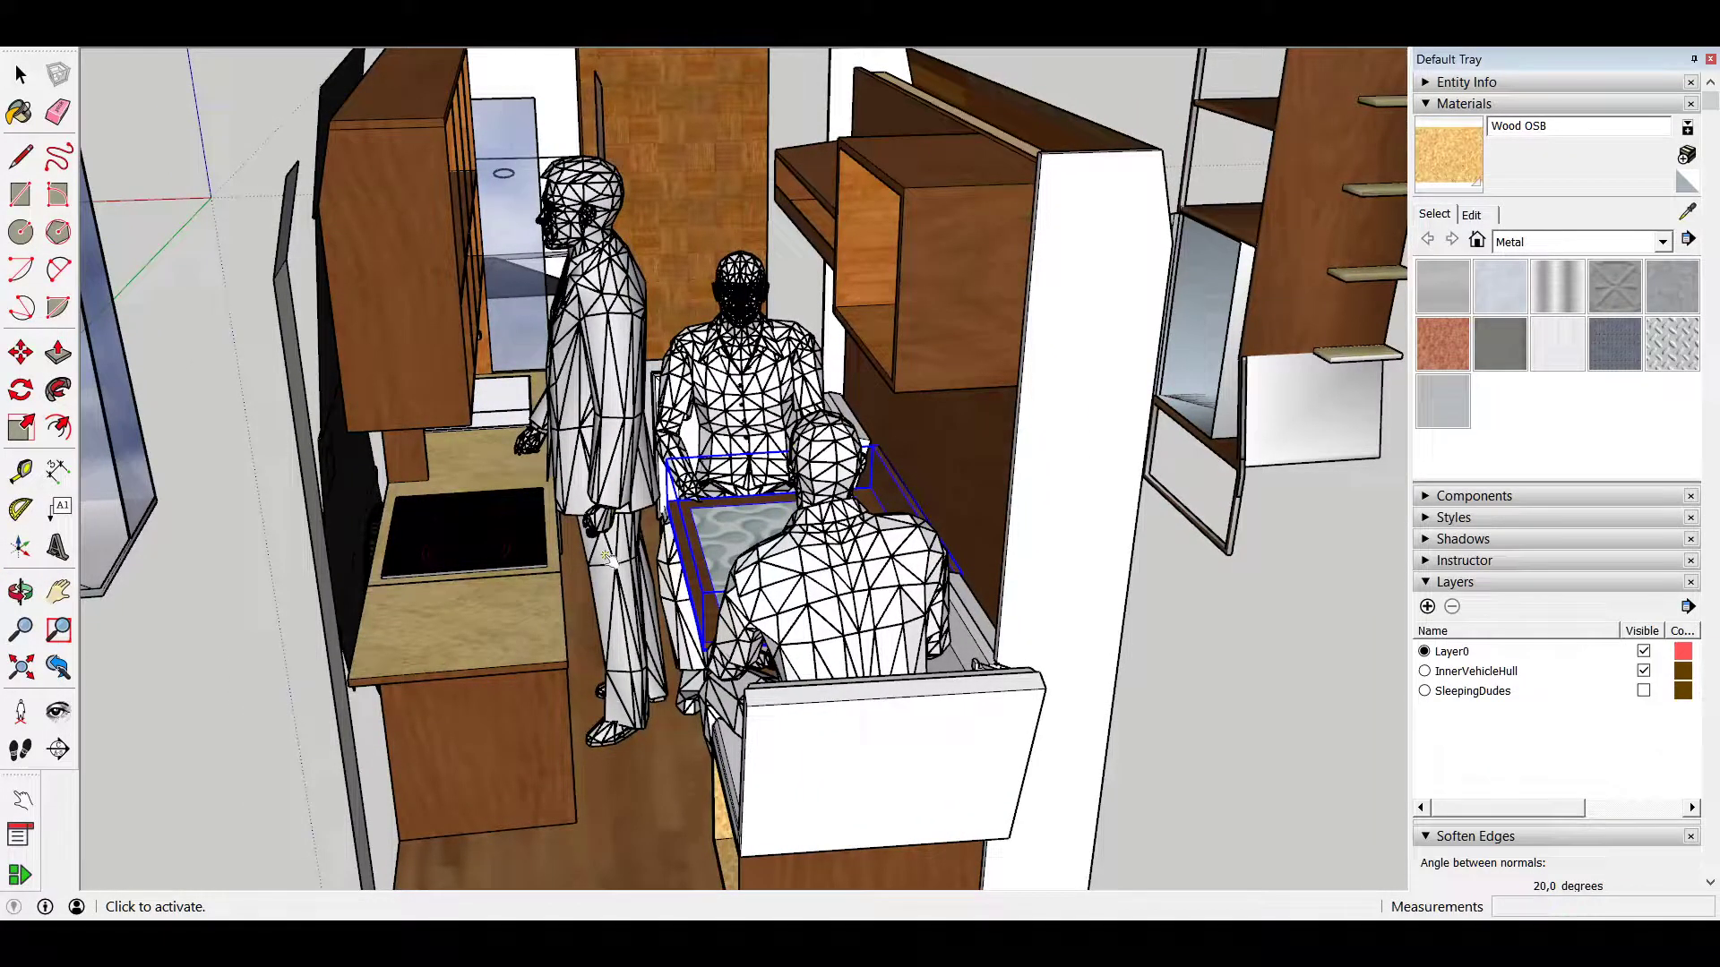
scroll(594, 586, down, 5)
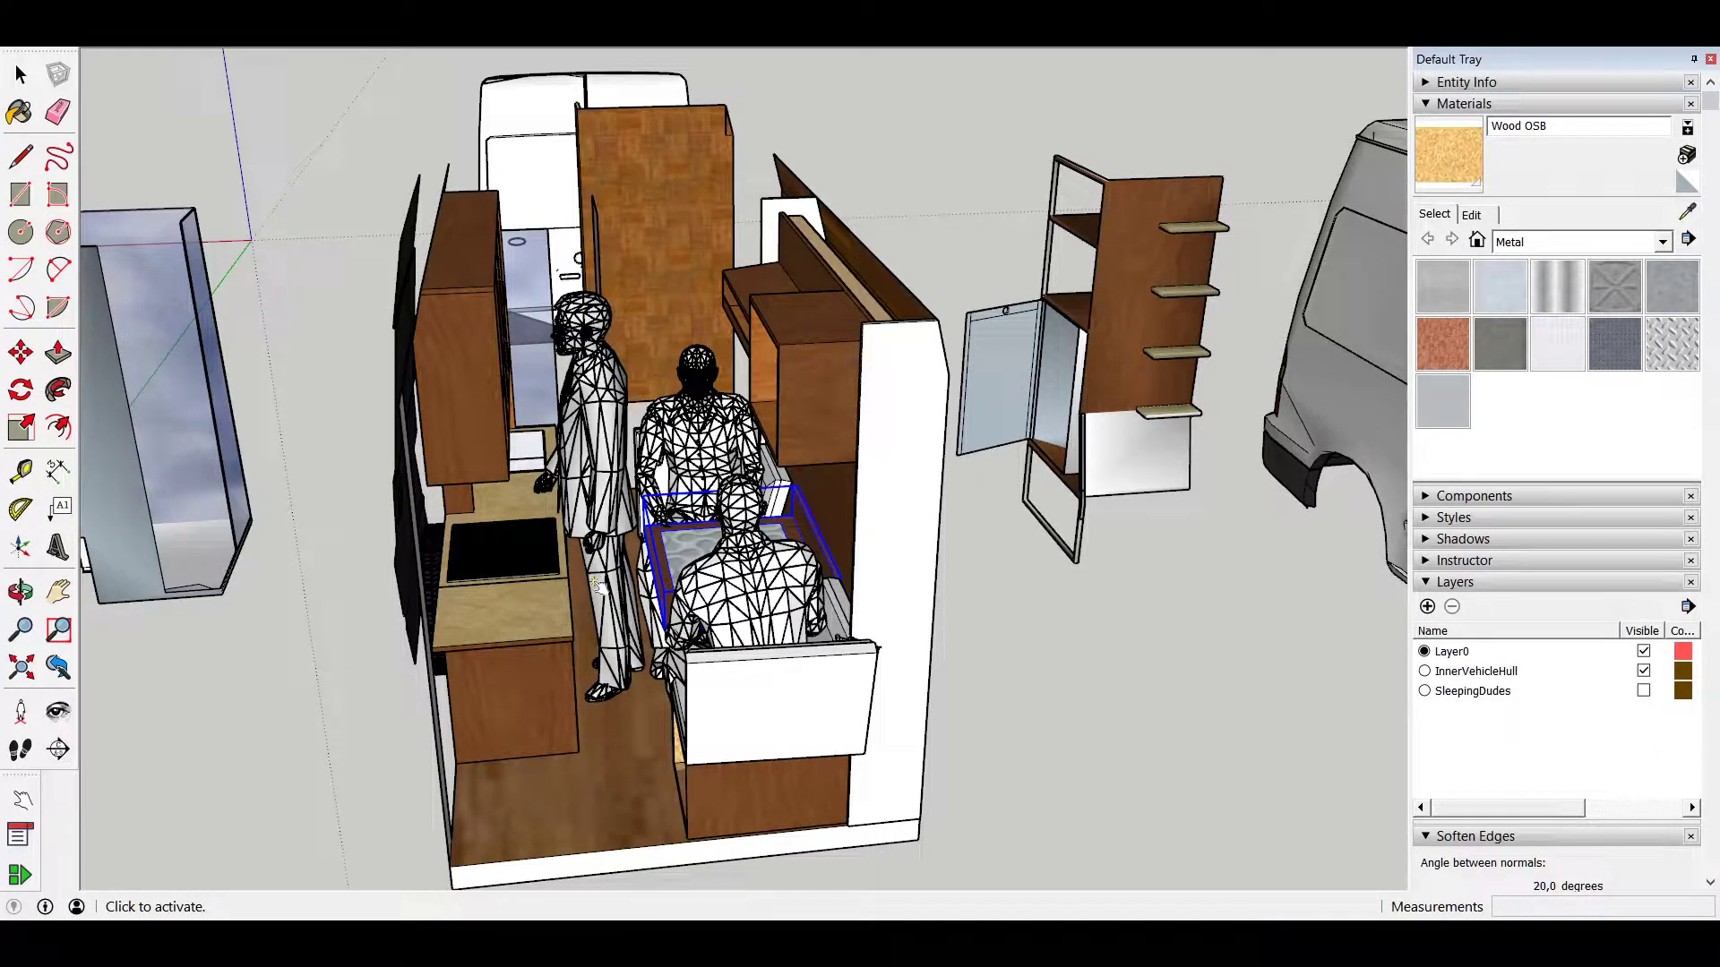
middle_drag(595, 583, 636, 575)
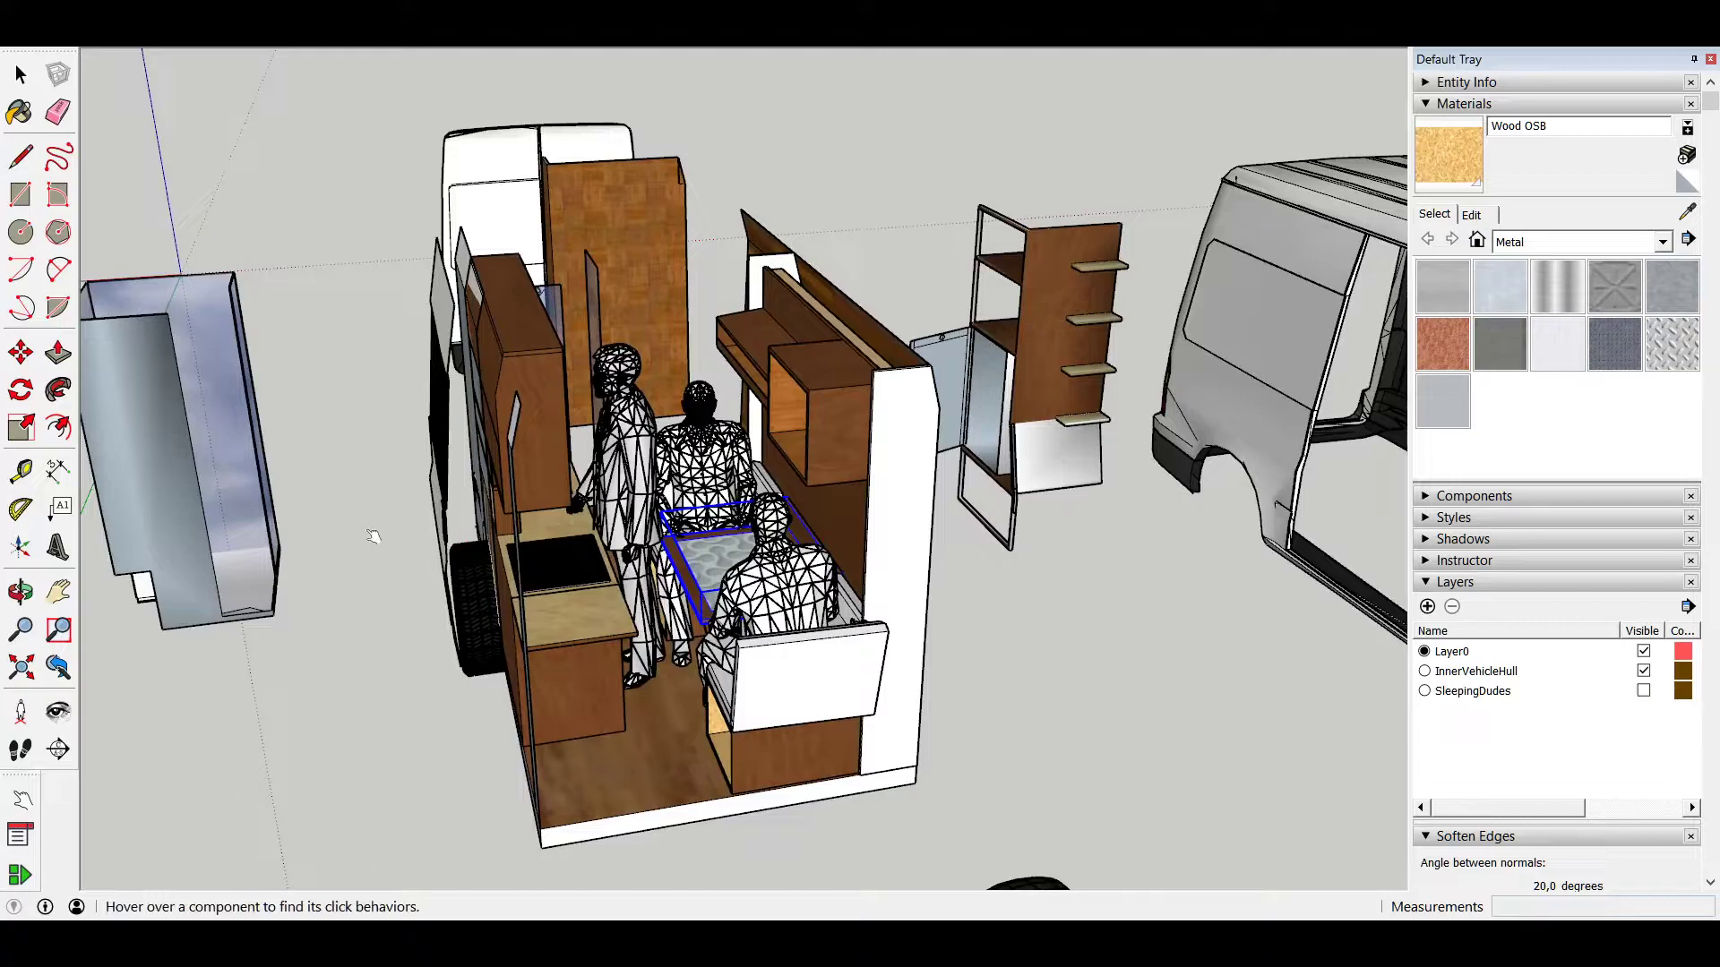
Step: Move the side box in, send the people out, convert the dinette to a bed, and activate SleepingDudes
click(228, 491)
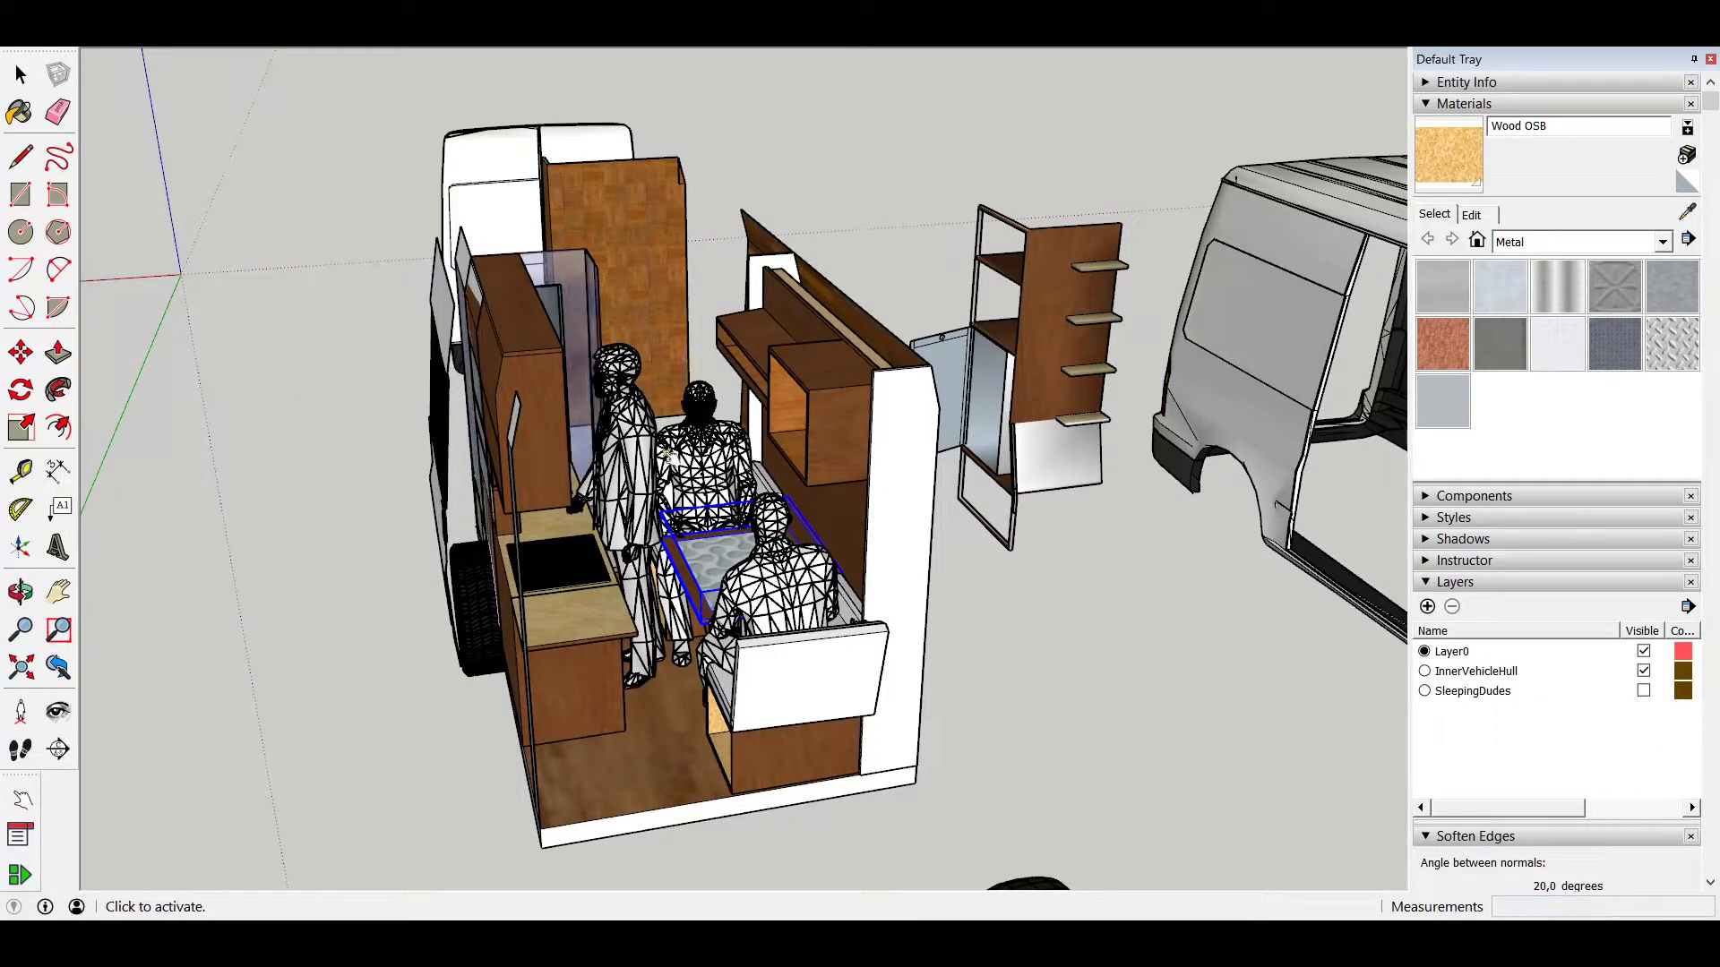
click(639, 470)
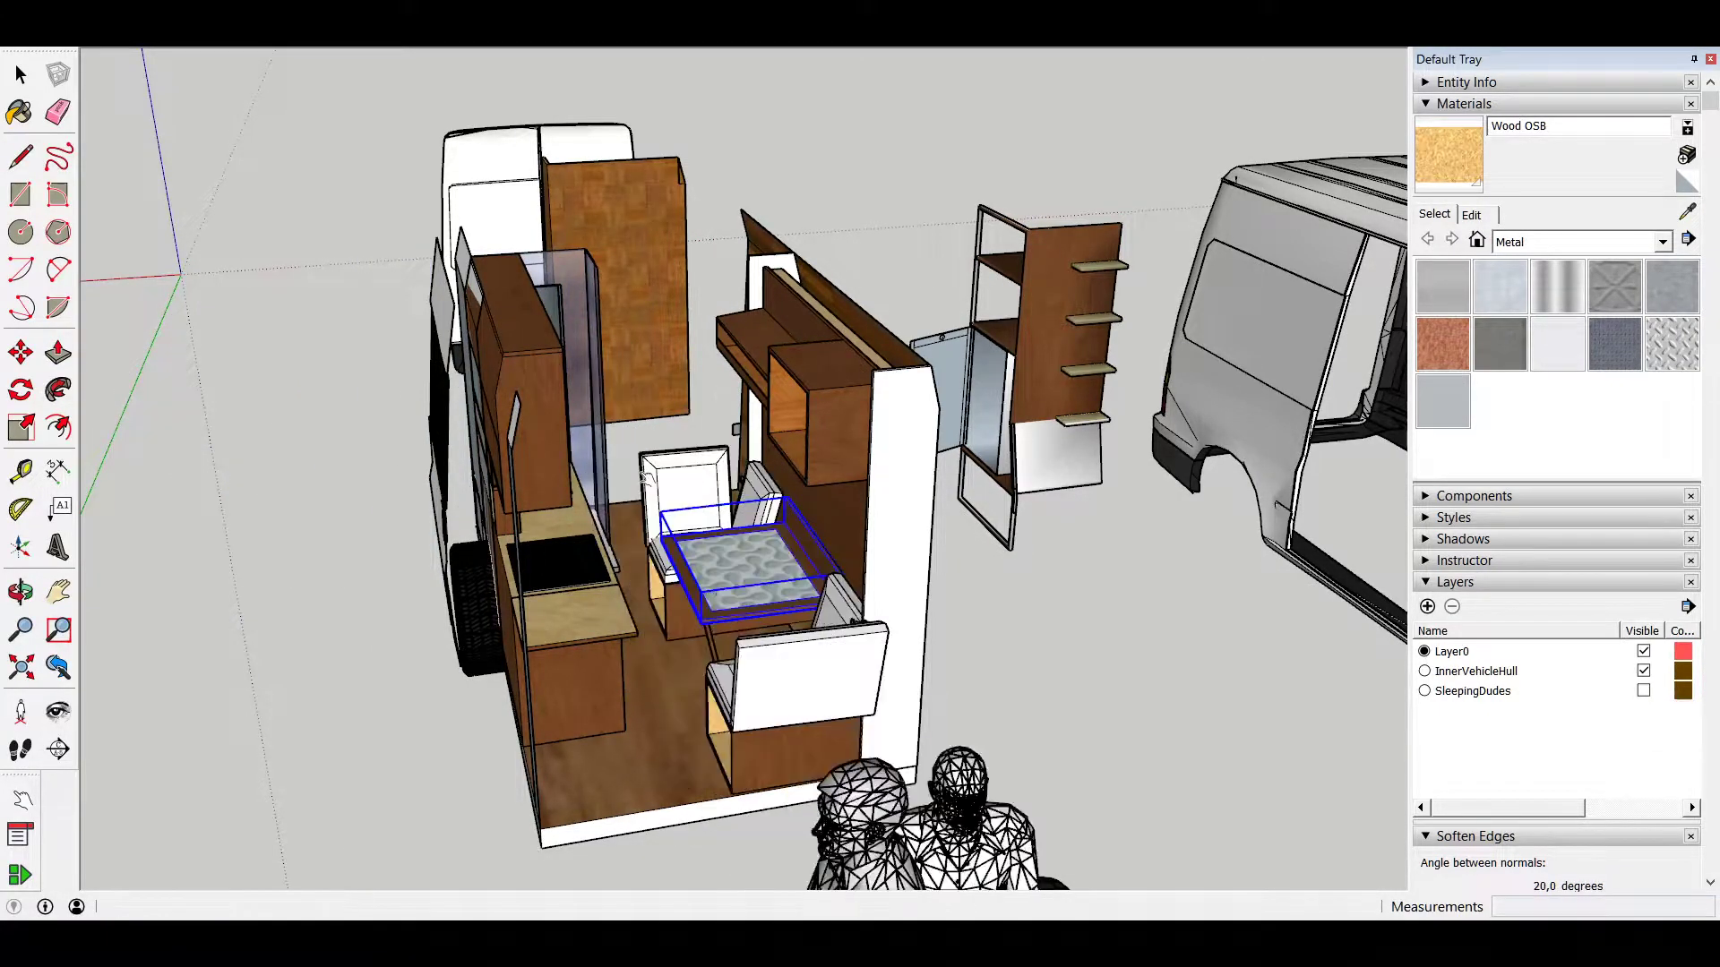
click(717, 566)
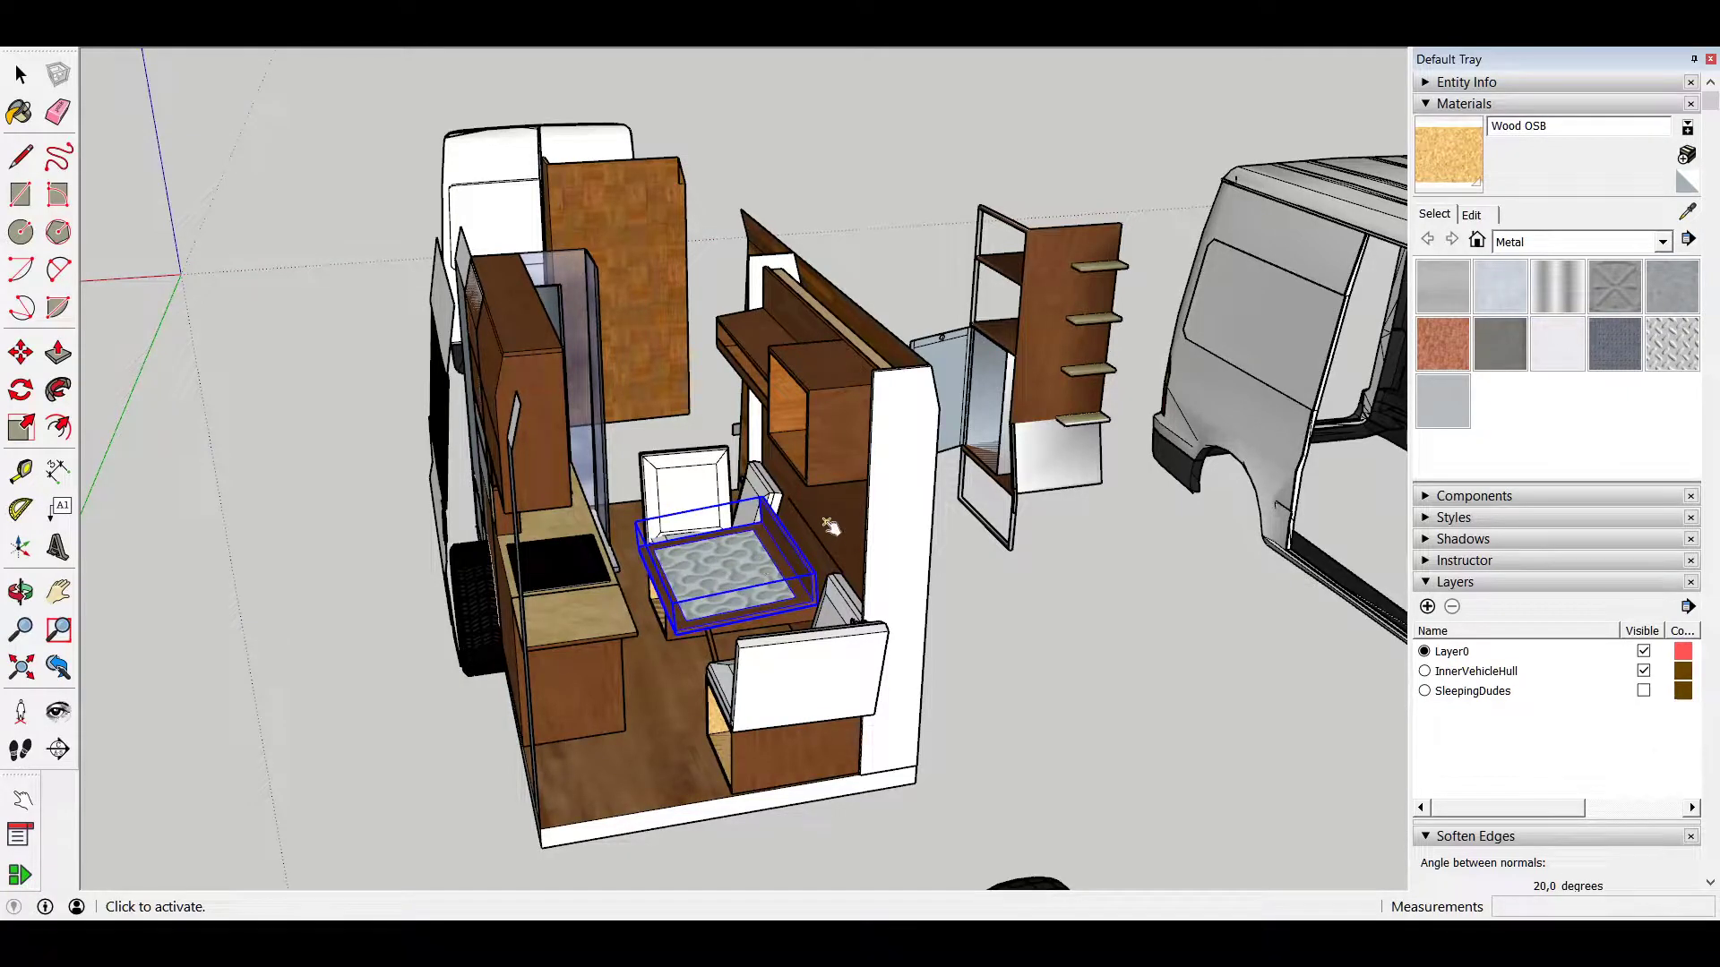
click(825, 659)
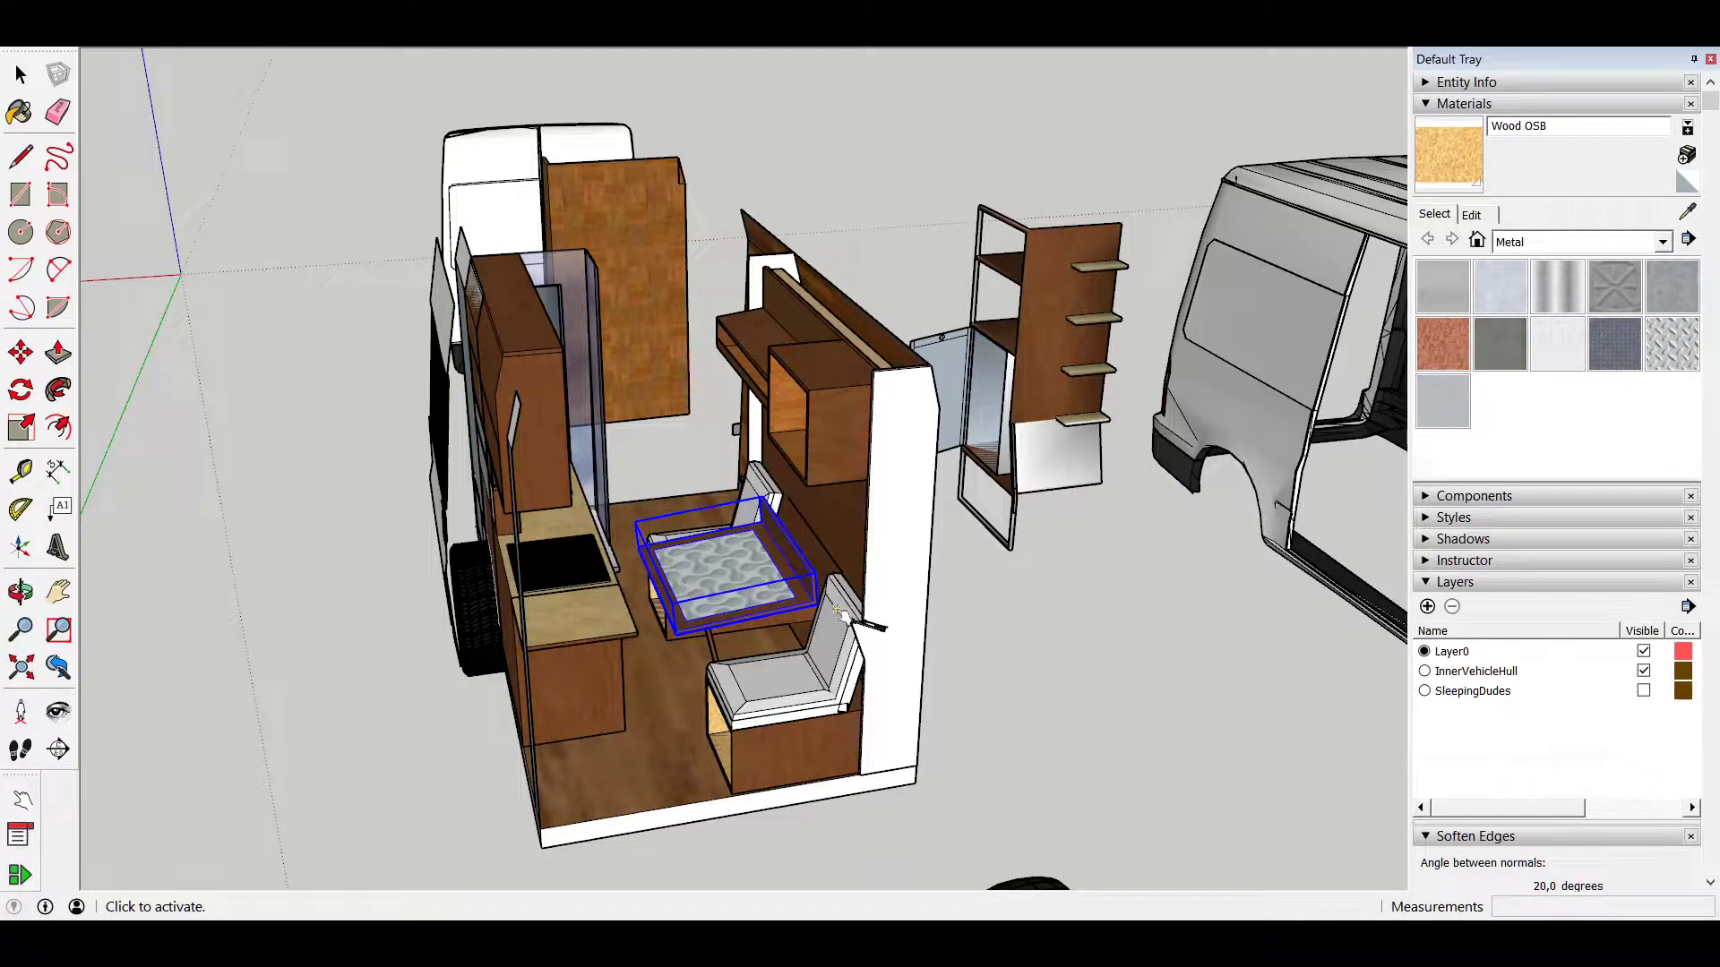
click(770, 526)
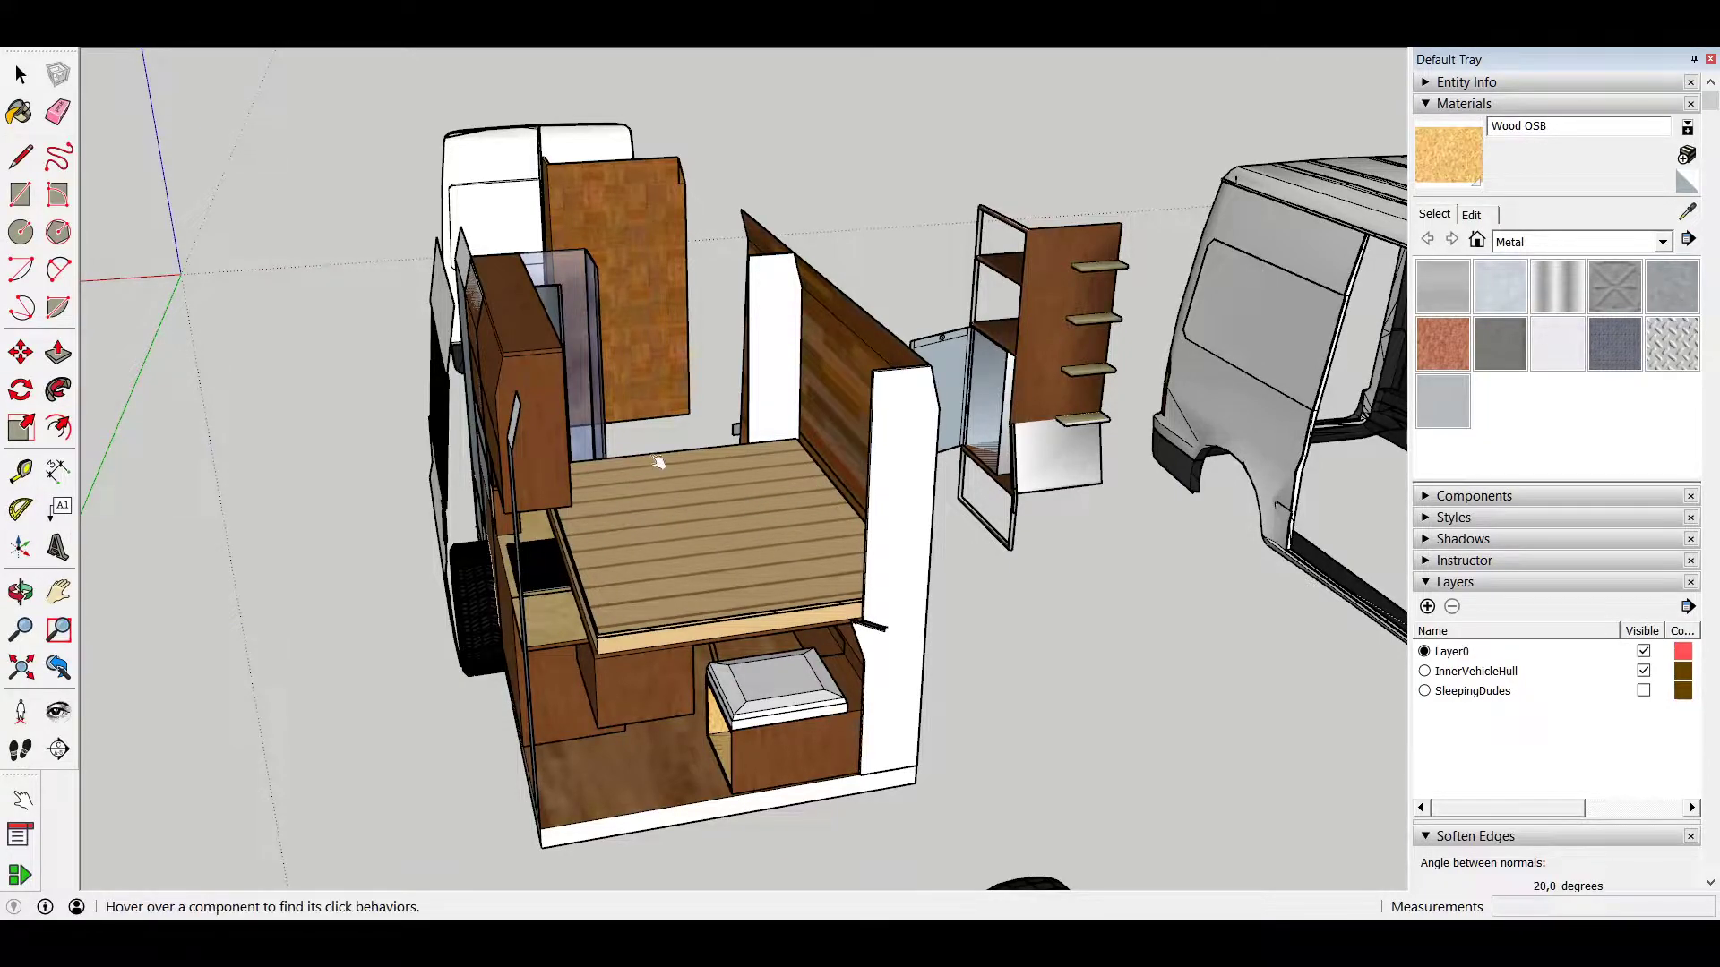
click(1424, 691)
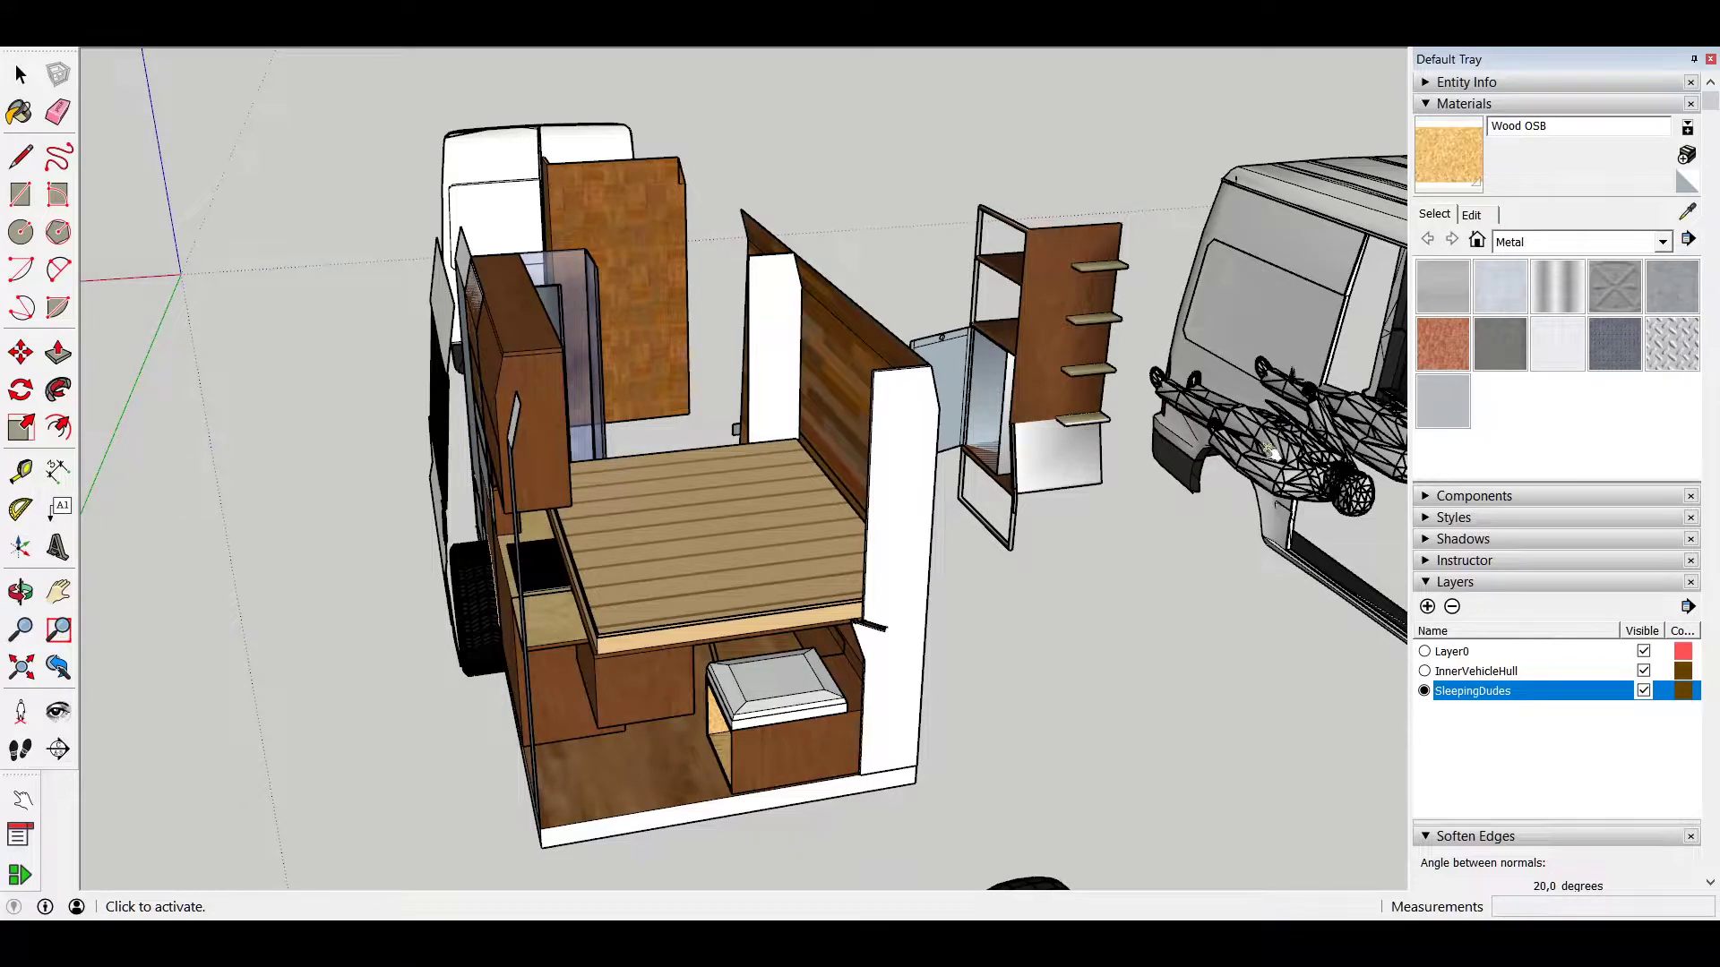
Step: Lay the two sleeping figures side by side on the slatted bed
click(1270, 452)
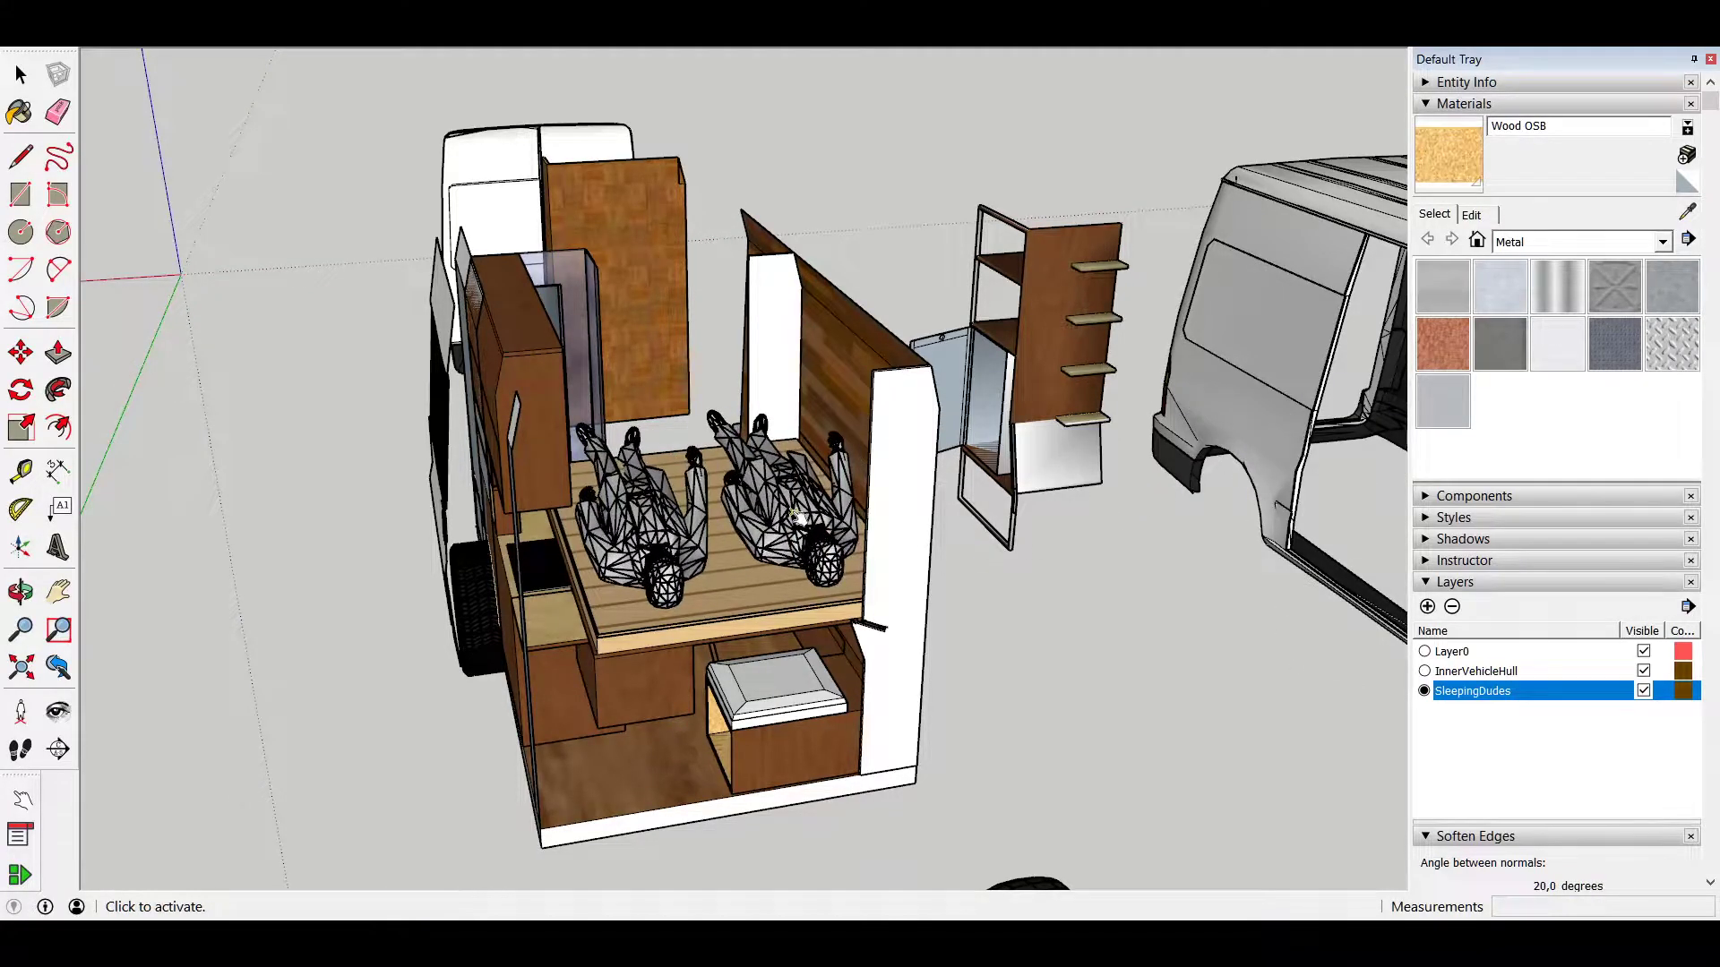
middle_drag(796, 517, 1030, 439)
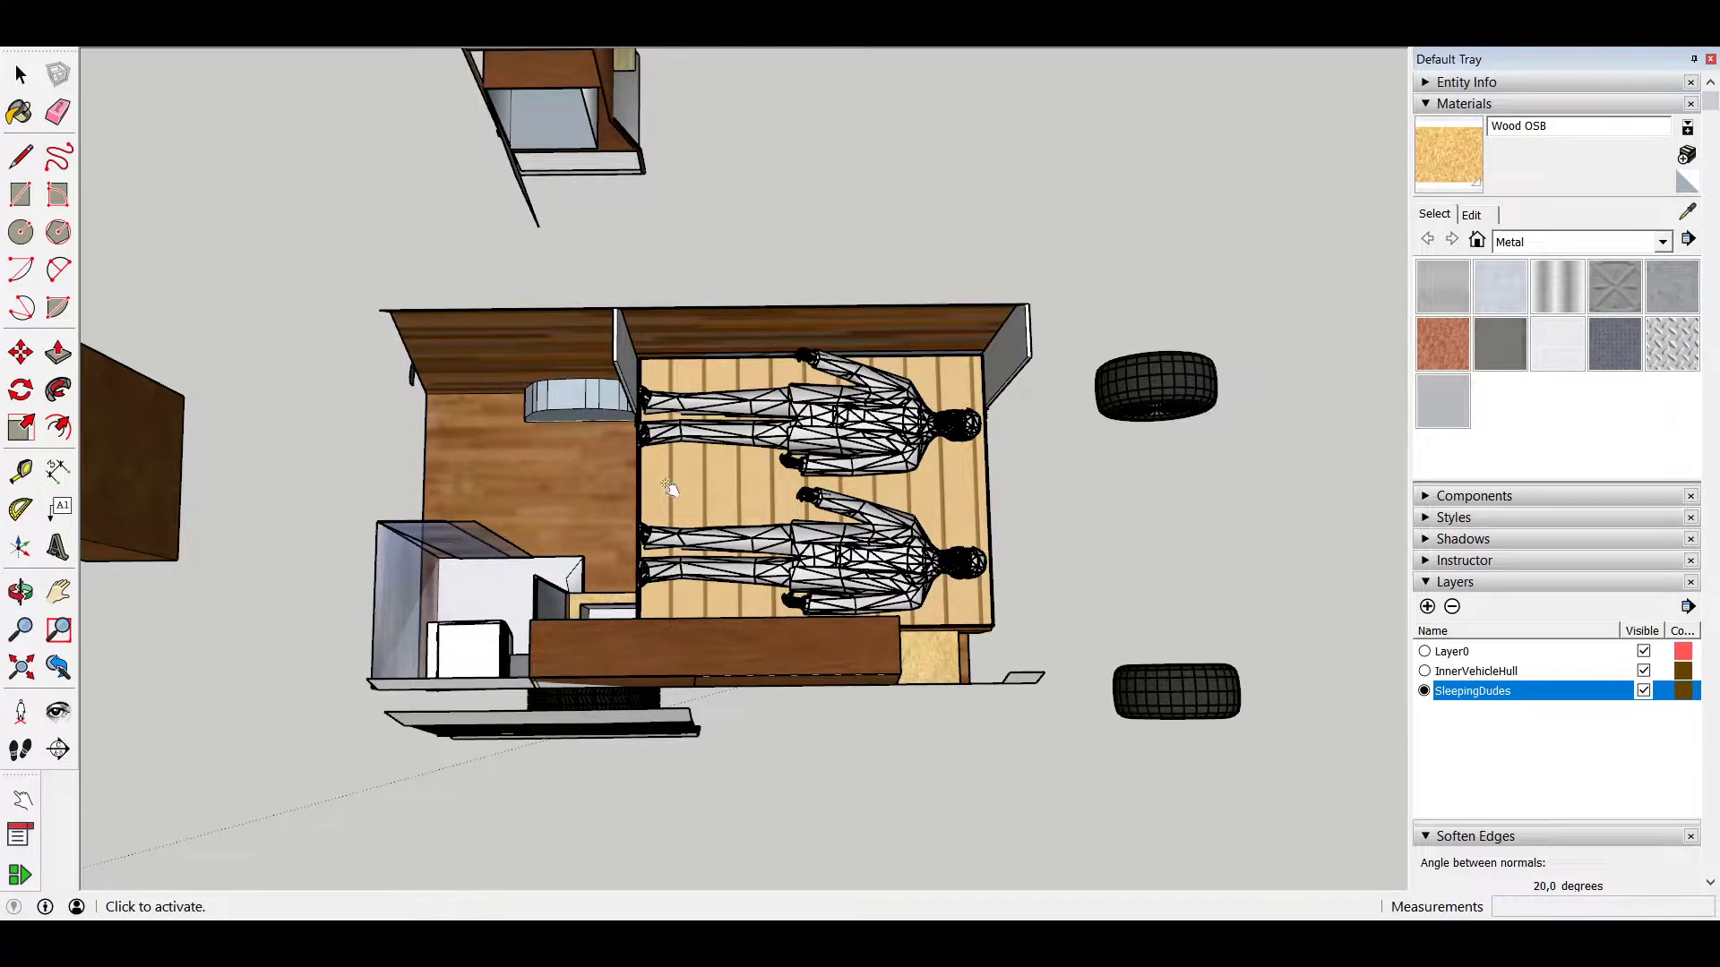
middle_drag(670, 493, 789, 417)
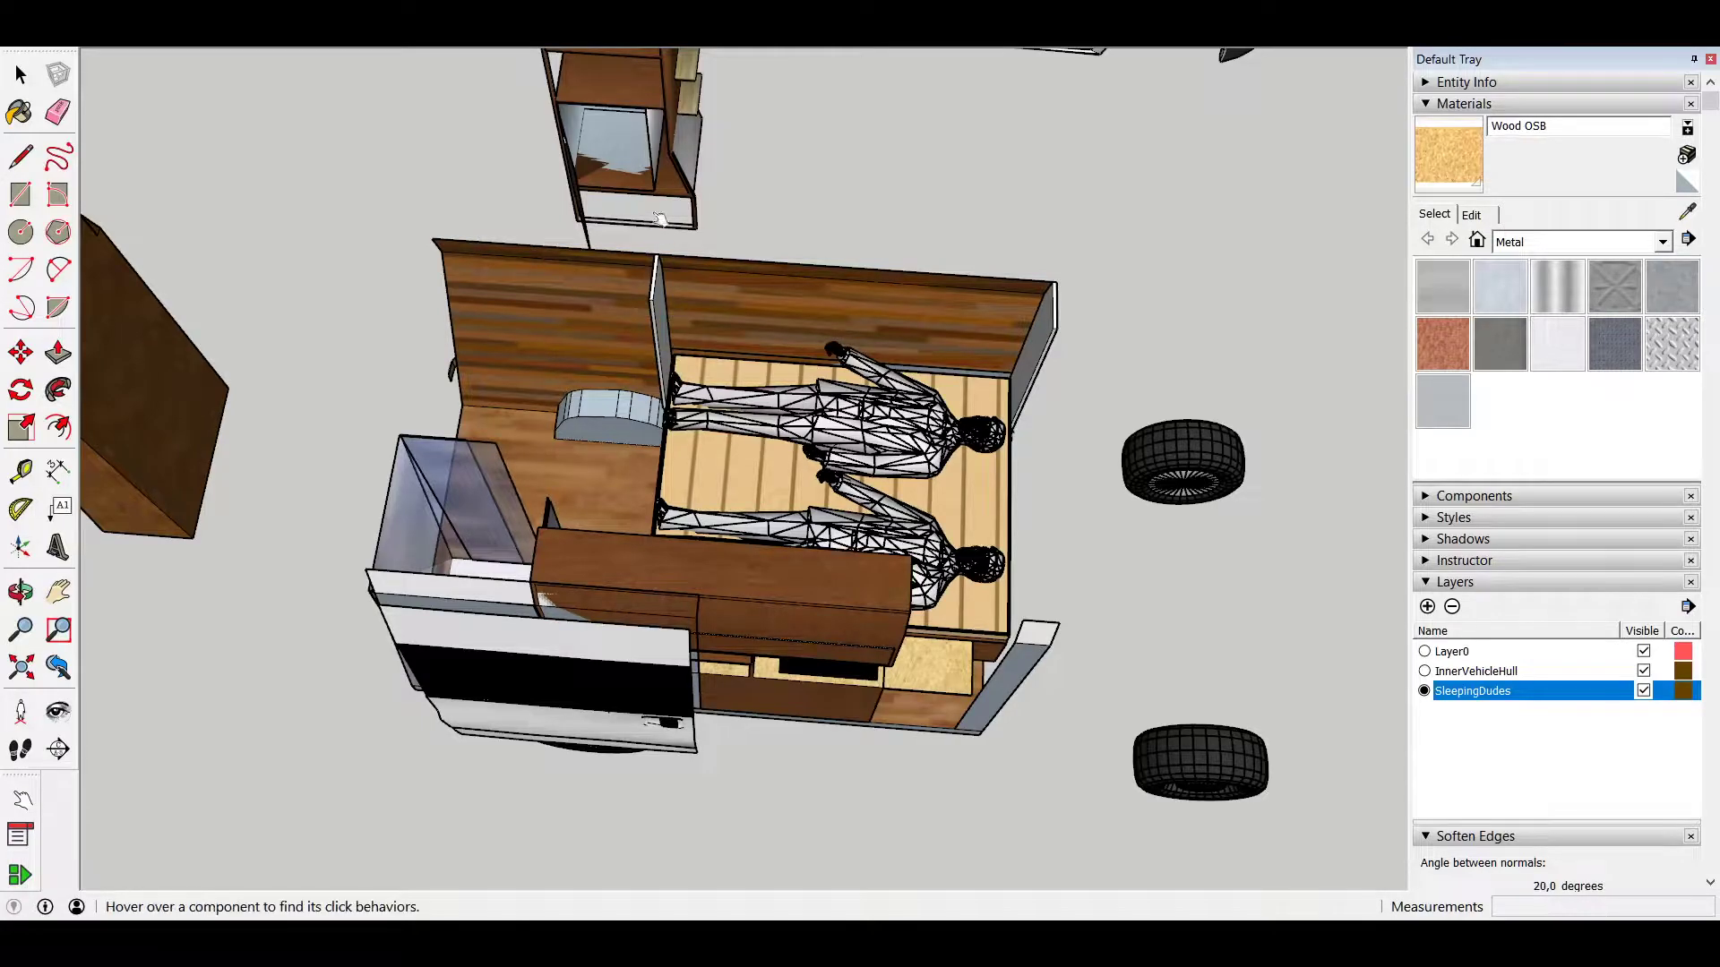
Step: Slot the shelving cabinet into its place inside the van
click(645, 119)
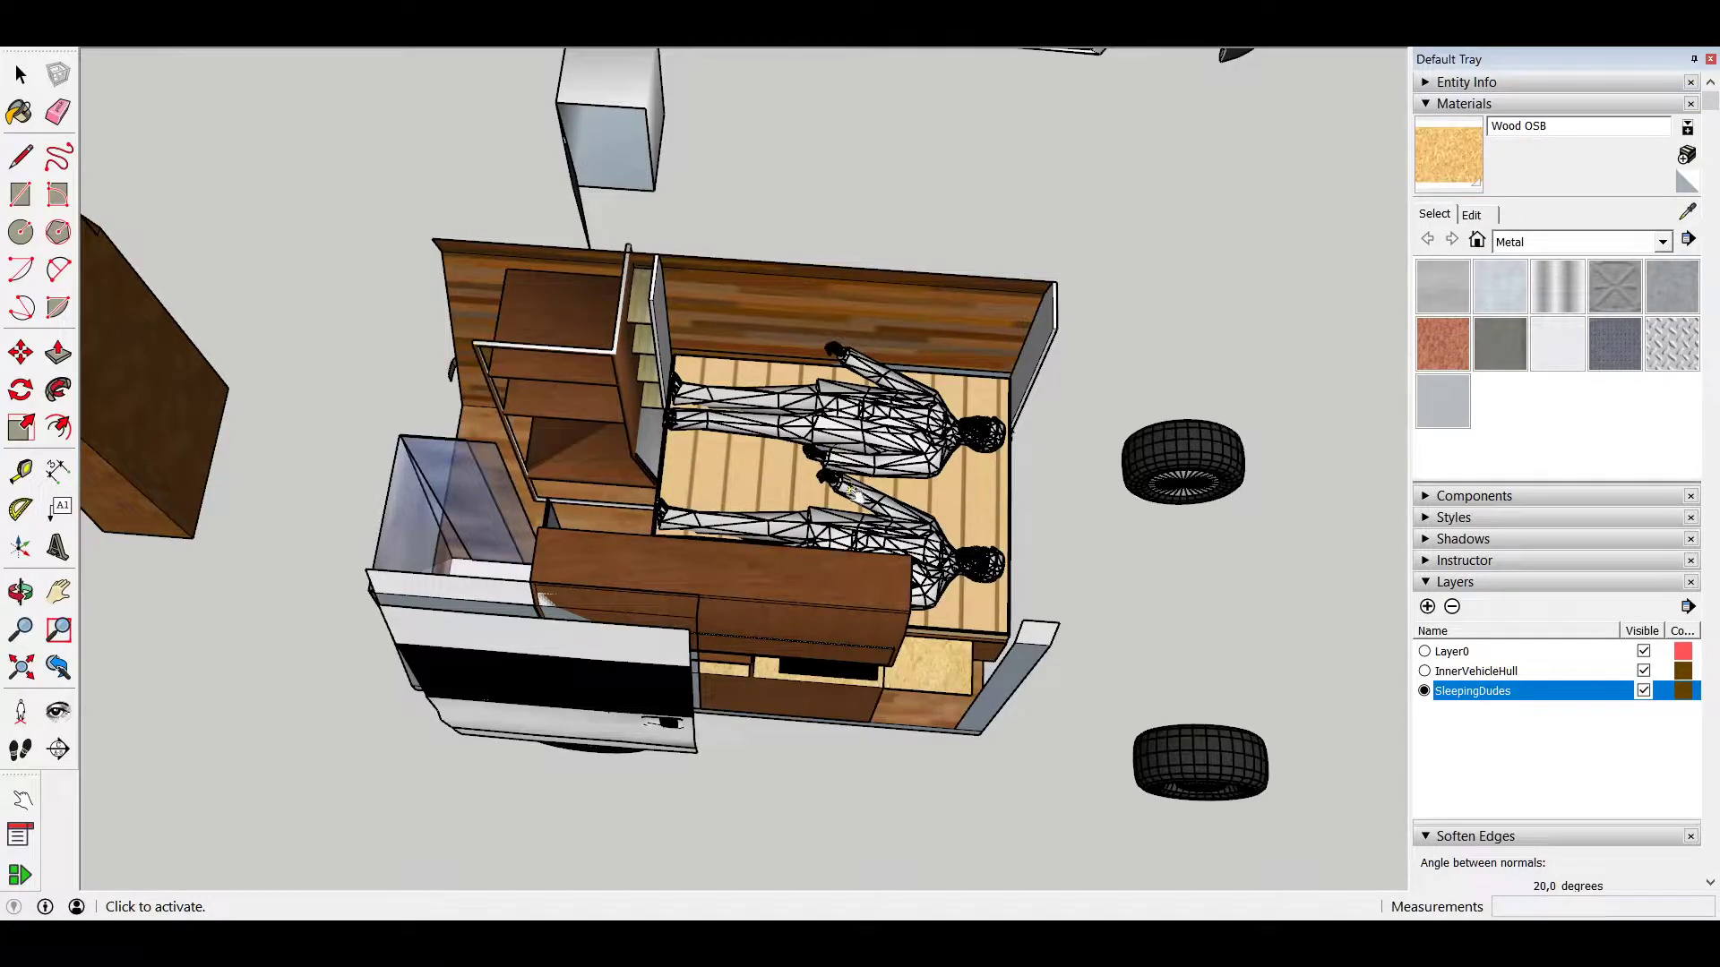
scroll(856, 495, down, 2)
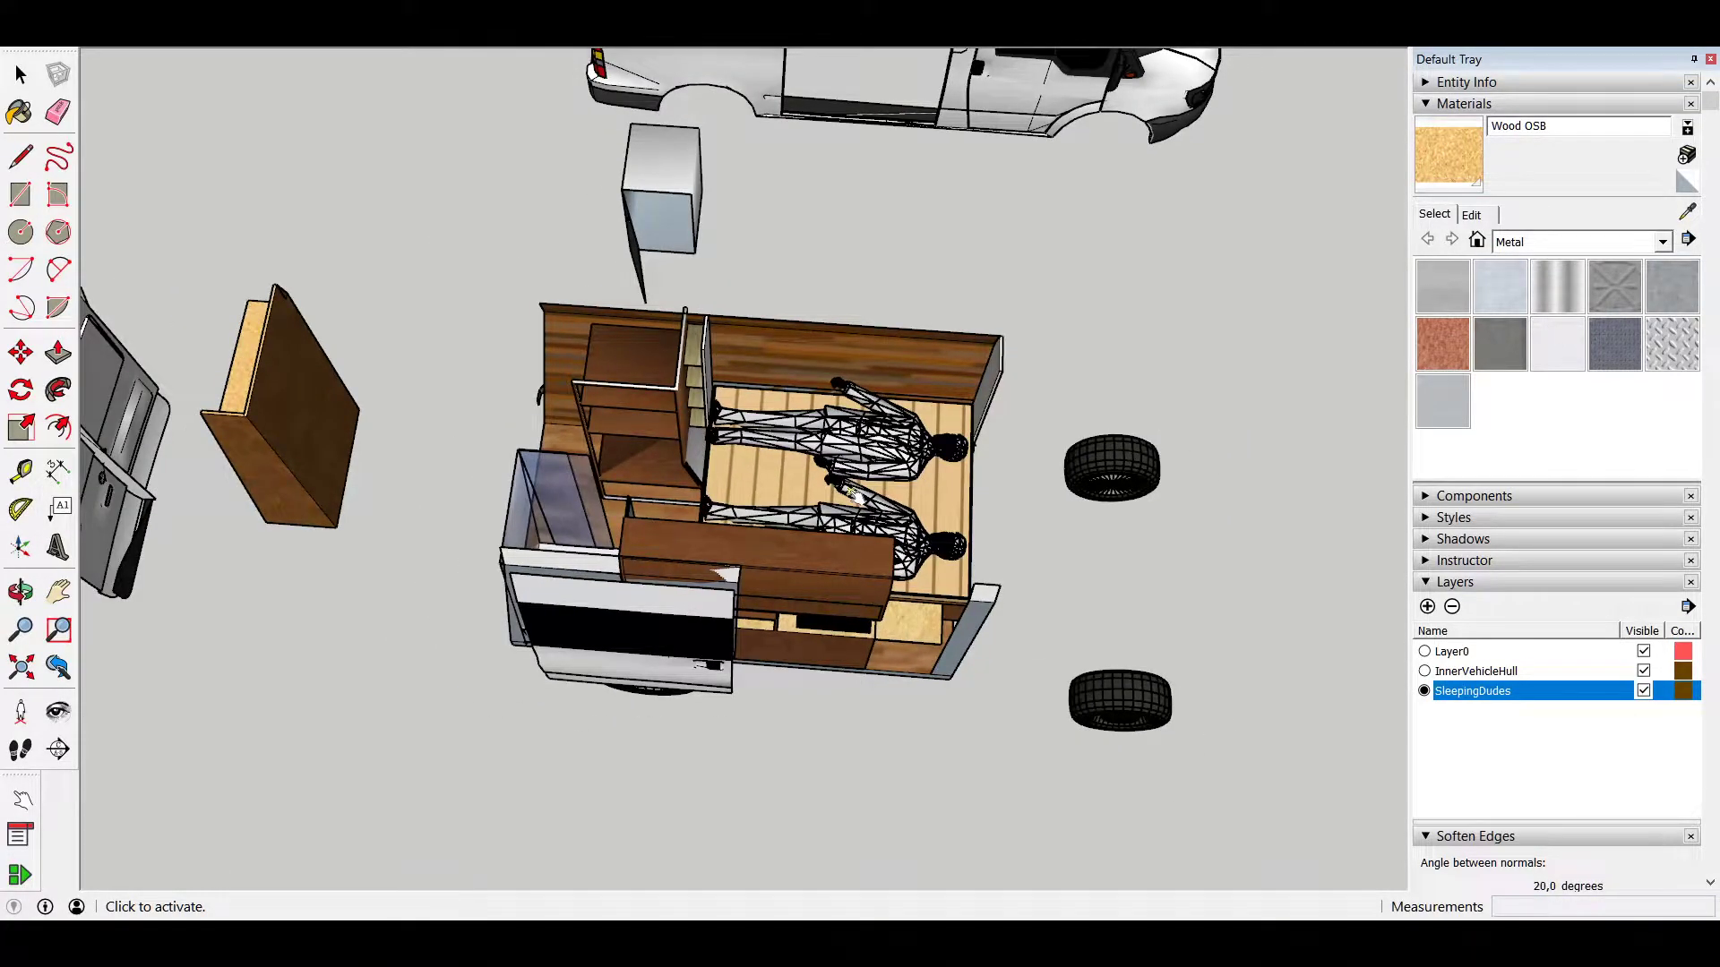
mouse_move(856, 496)
middle_down()
mouse_move(713, 532)
mouse_move(627, 430)
middle_up()
Step: Swing the wooden panel into place, close the rear door, and move the box into the cabinet
click(354, 215)
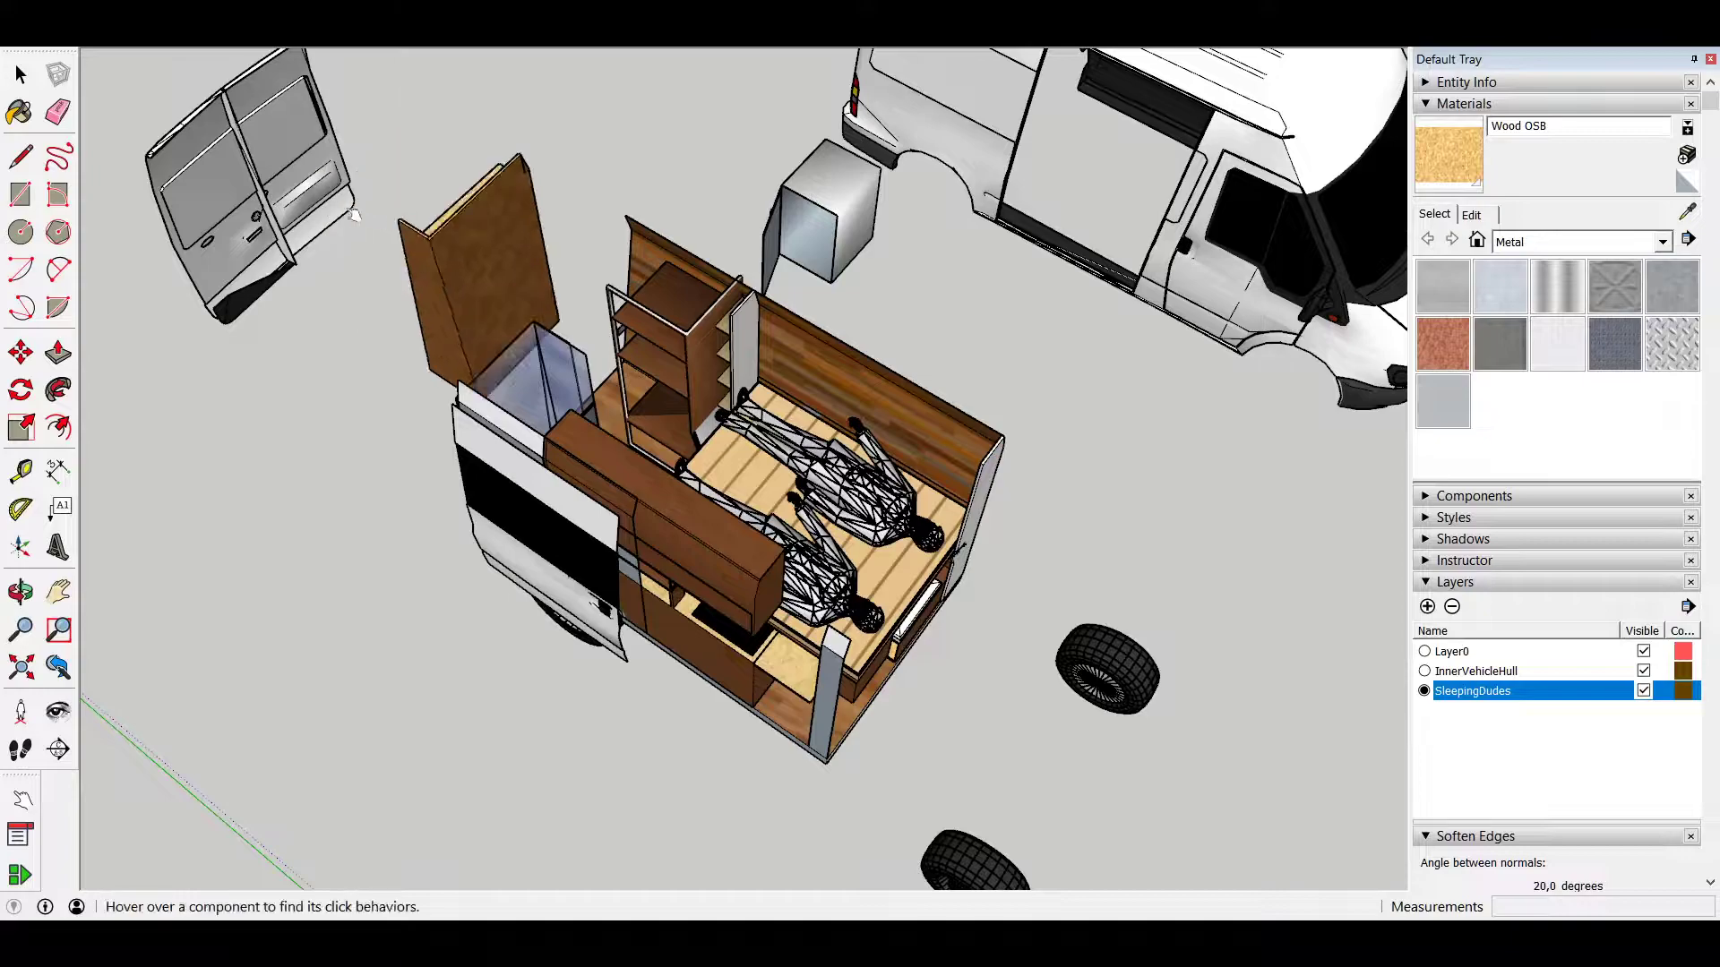
click(285, 179)
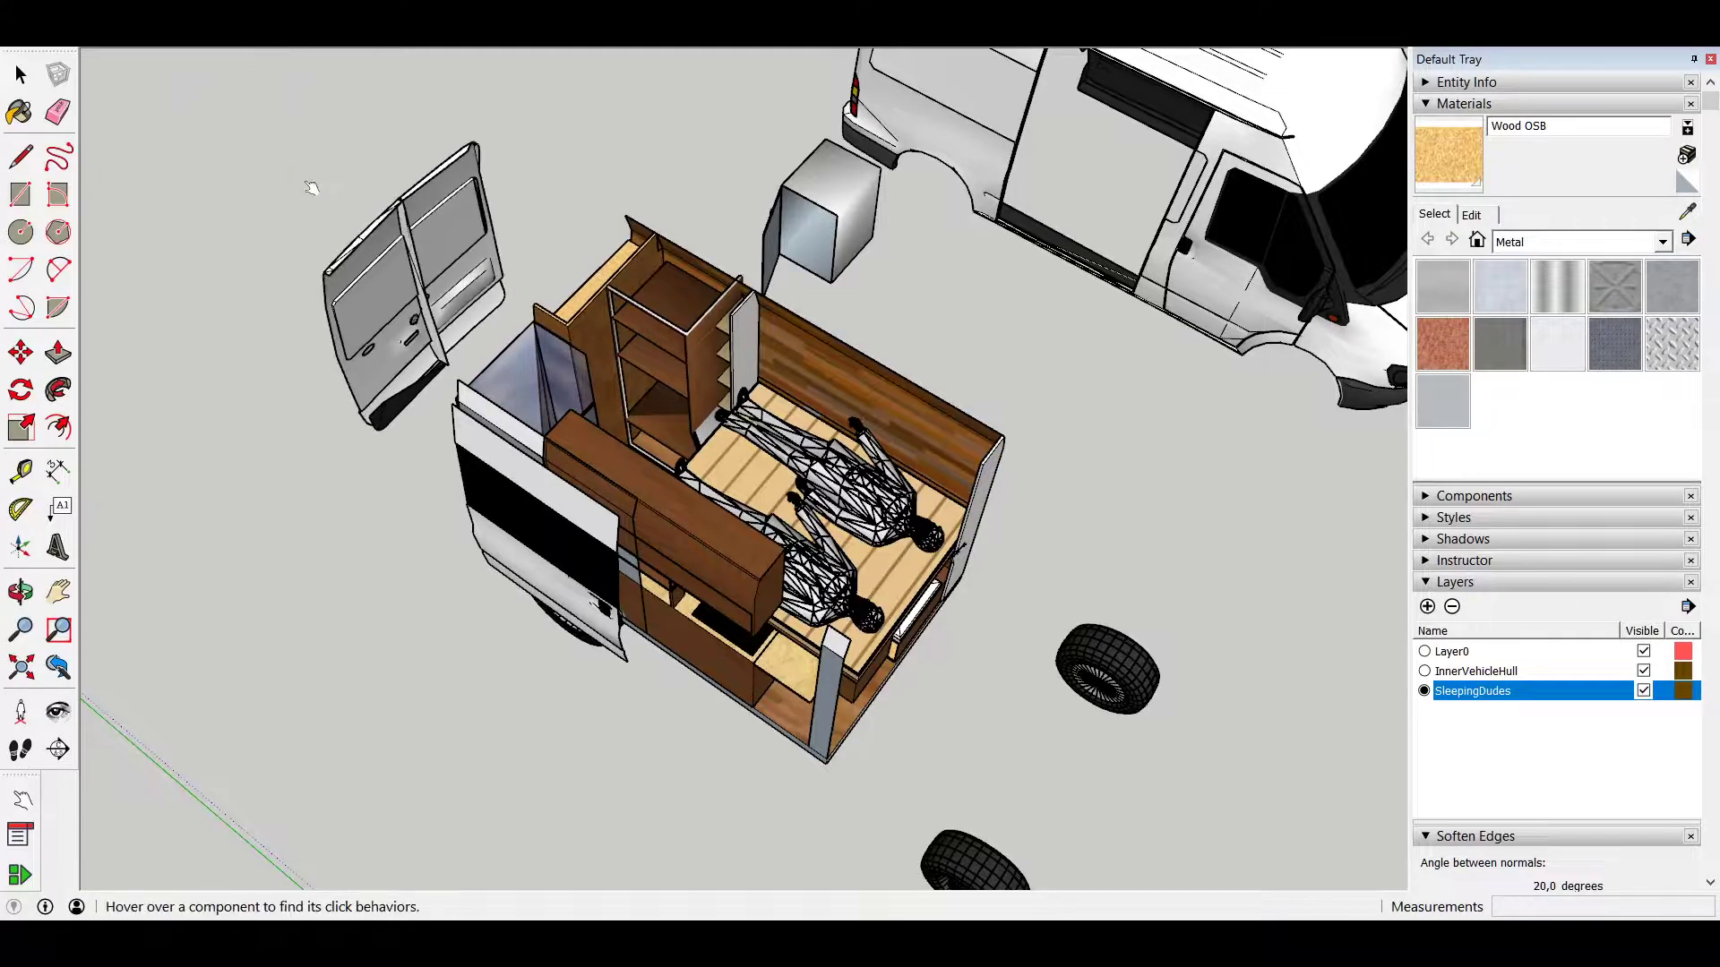
click(863, 209)
Step: Send the sleeping figures off the bed and fold the bed platform back up
middle_drag(751, 455, 683, 532)
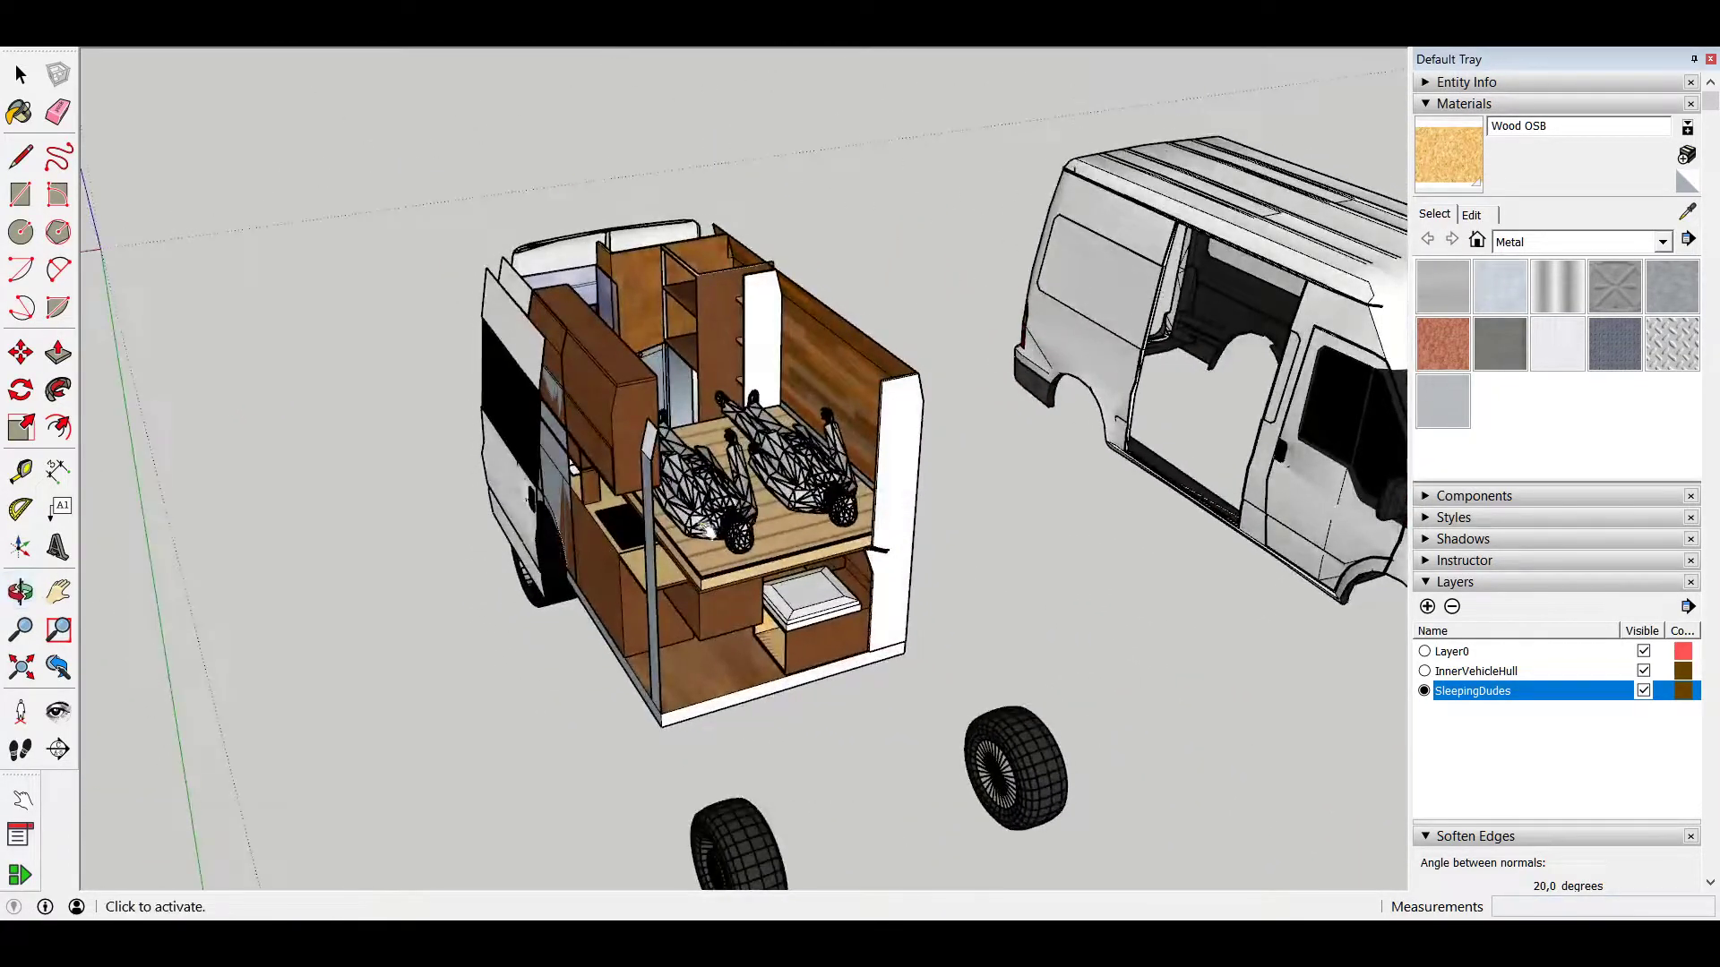
click(730, 511)
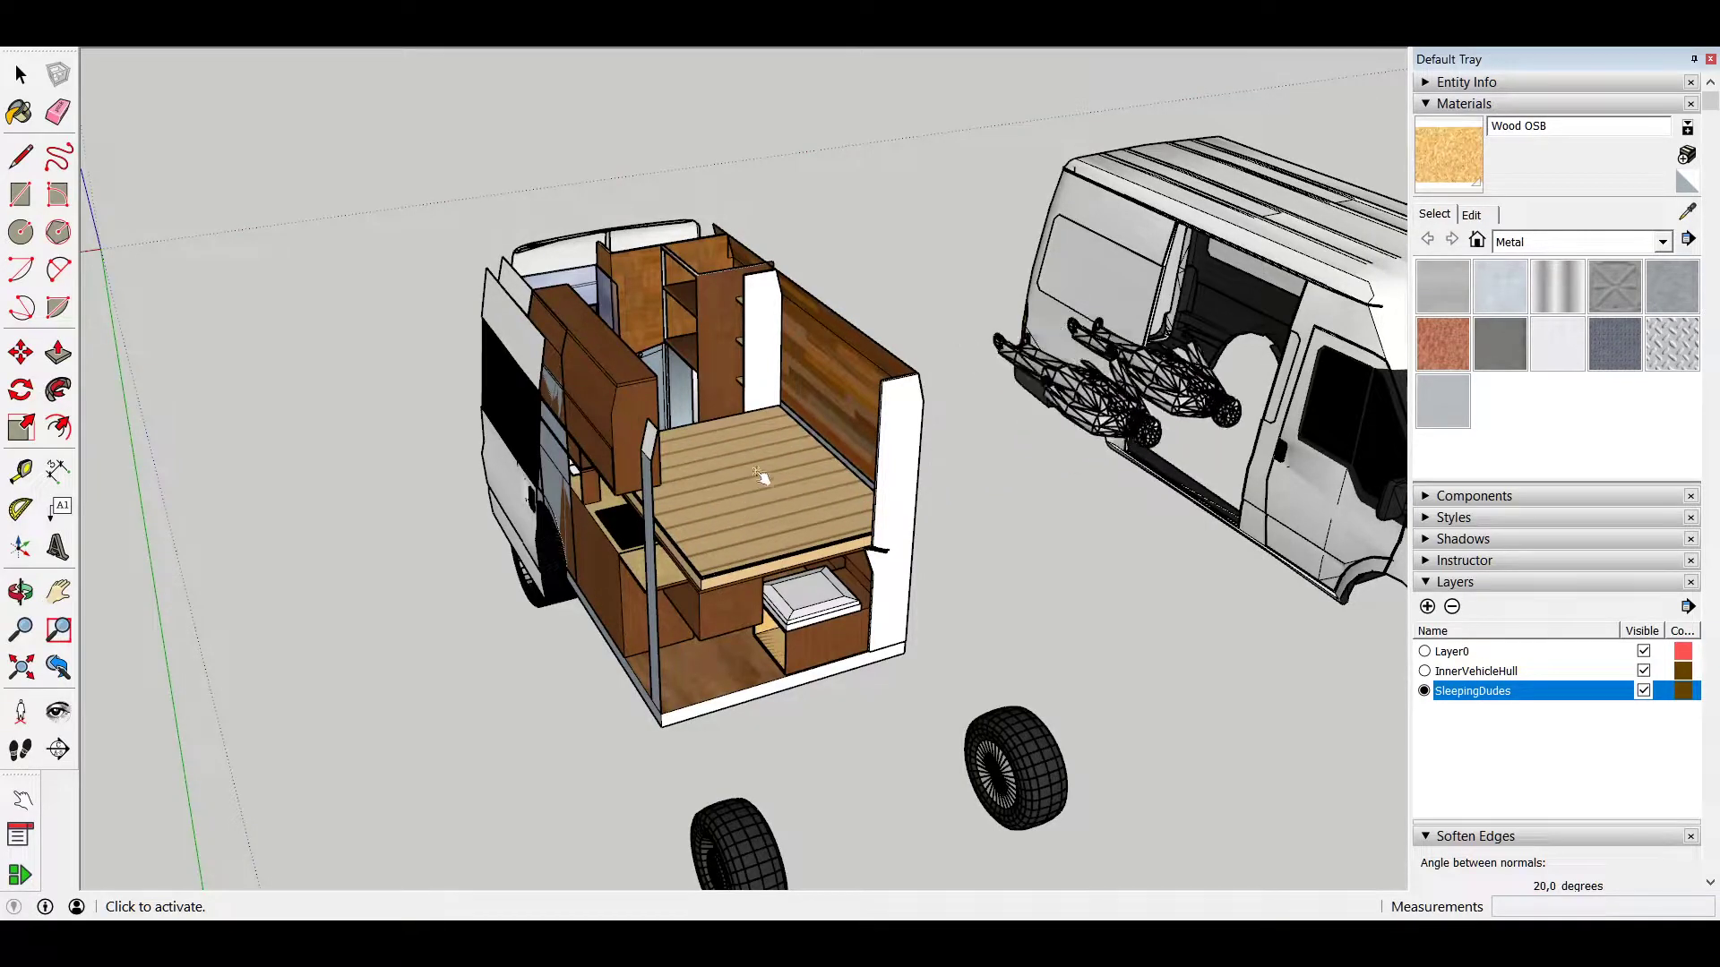
click(766, 482)
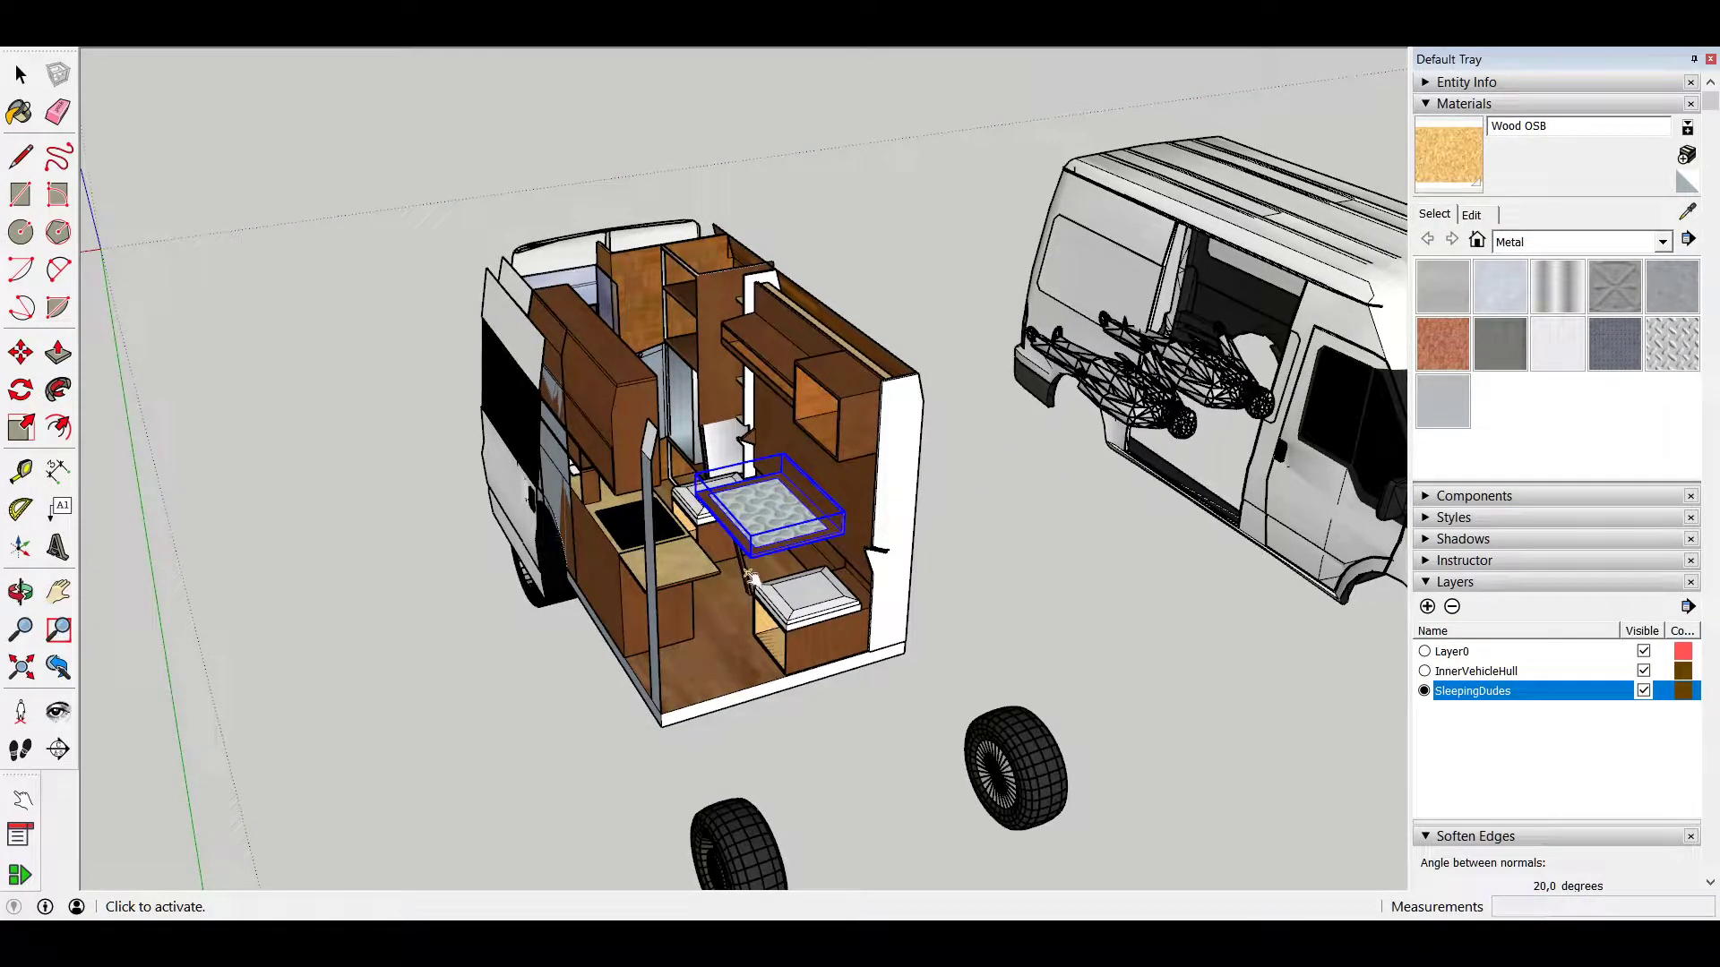
Step: Bring the wireframe figures and the two outside chairs into the van around the dinette
scroll(806, 592, down, 3)
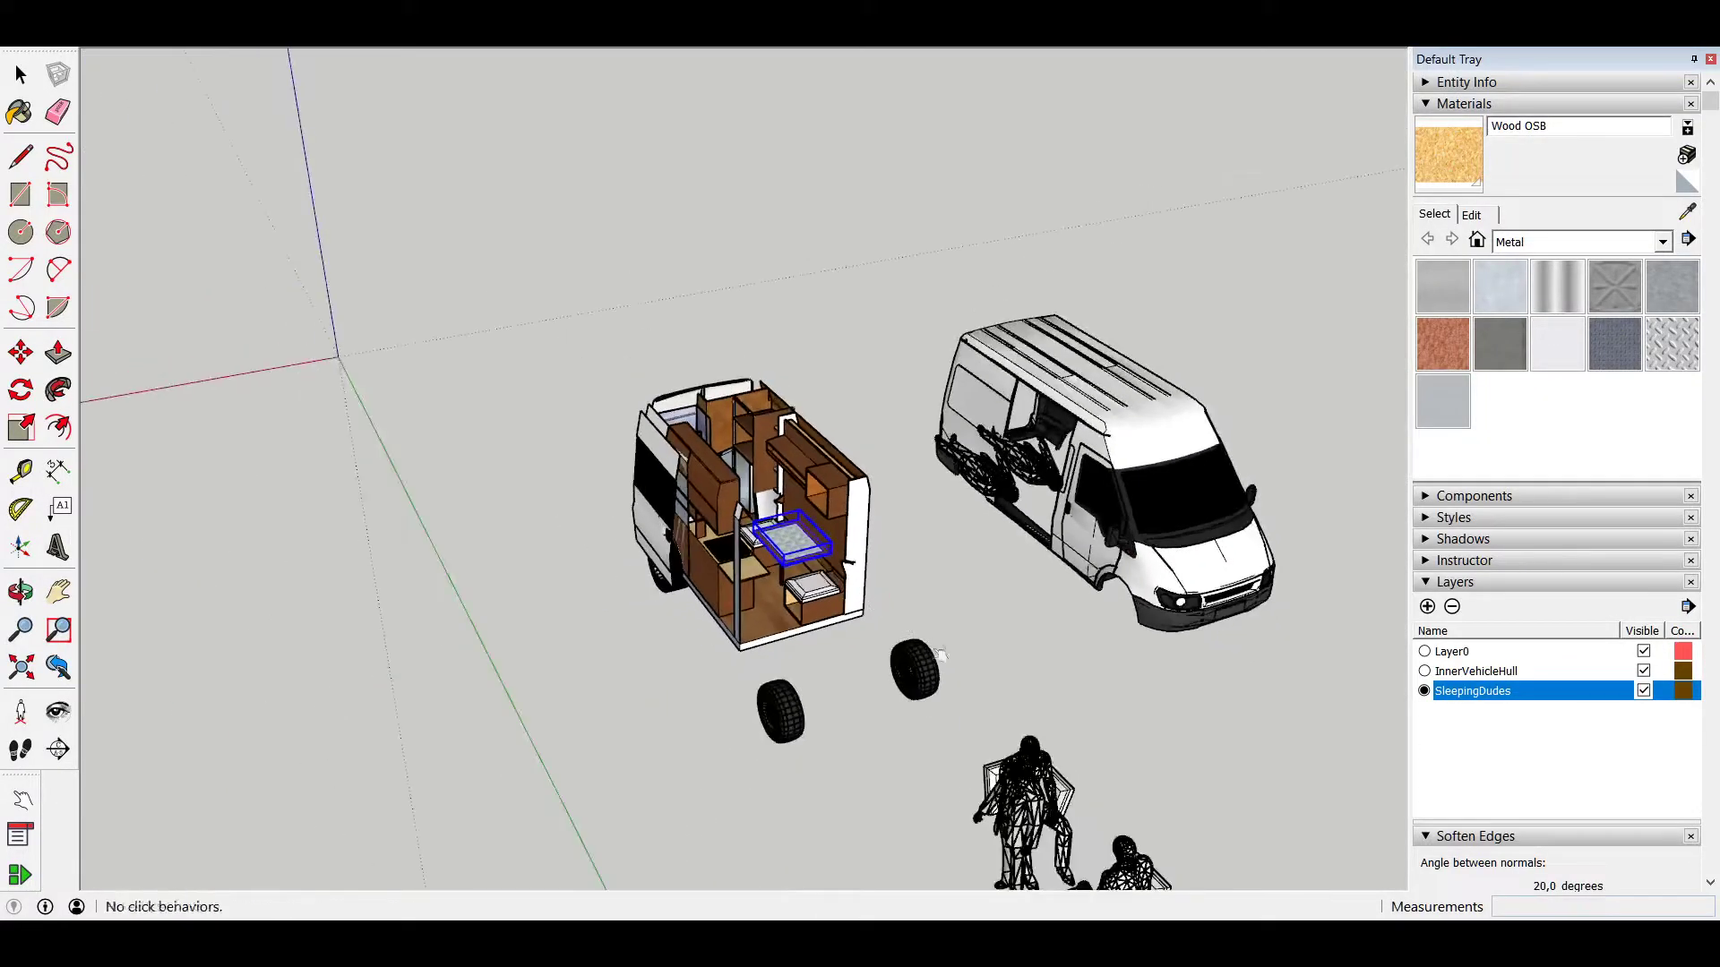
click(1025, 779)
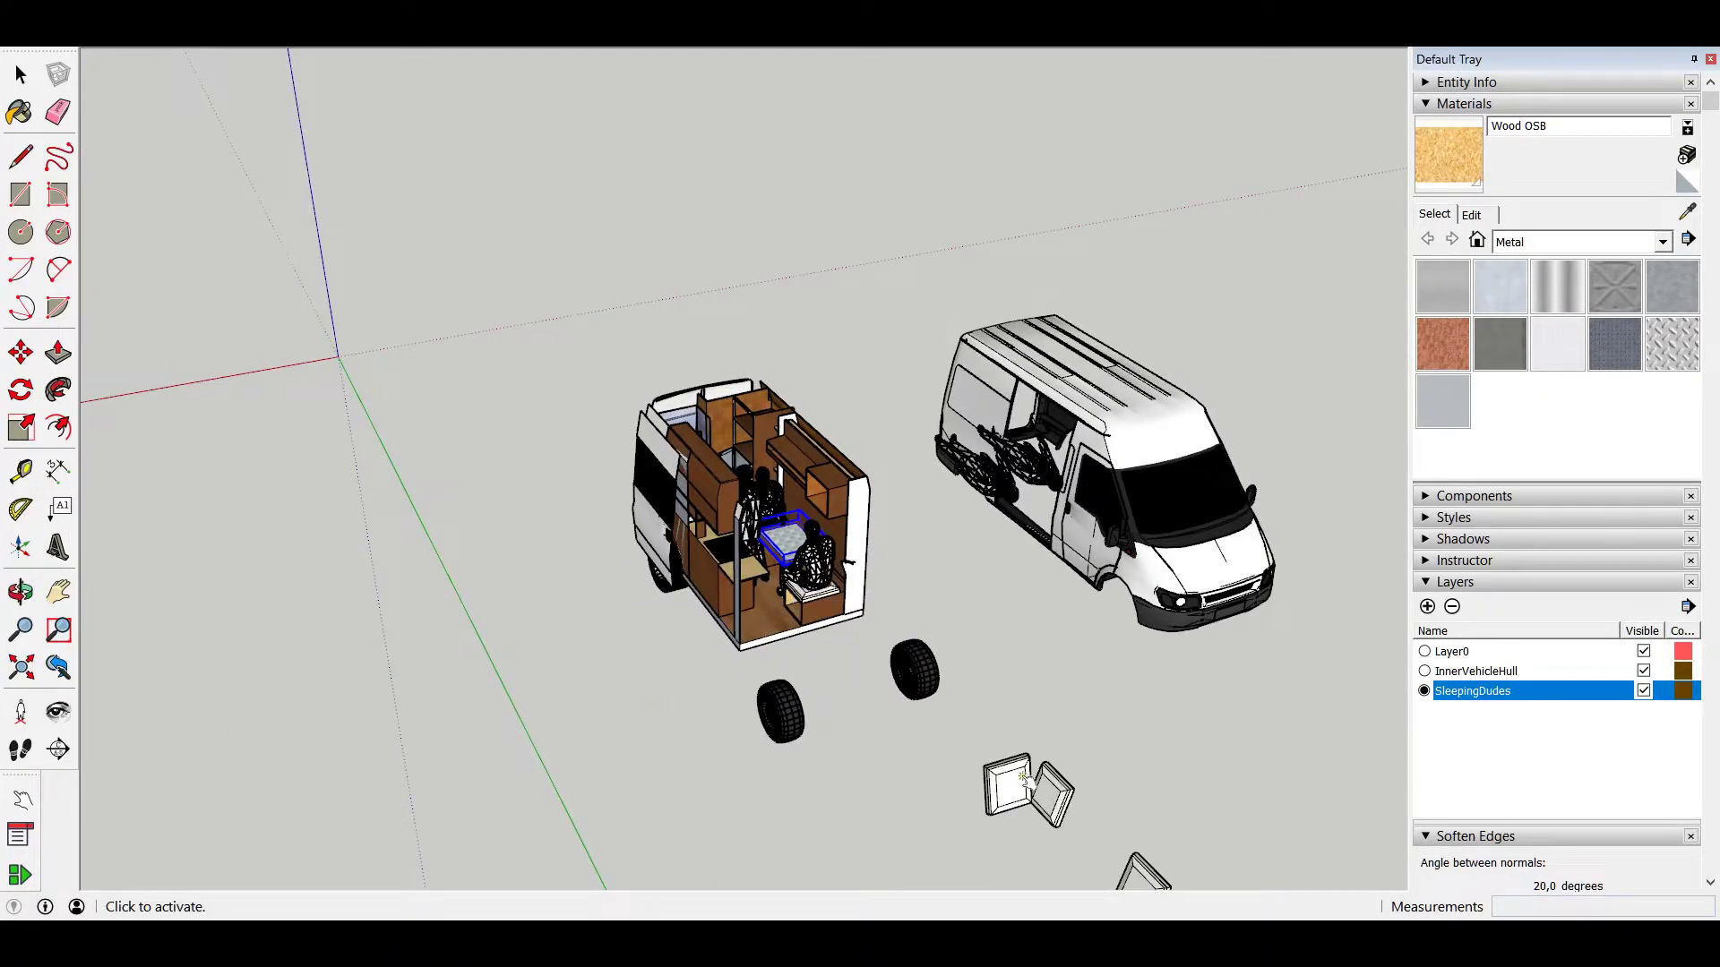
click(1025, 779)
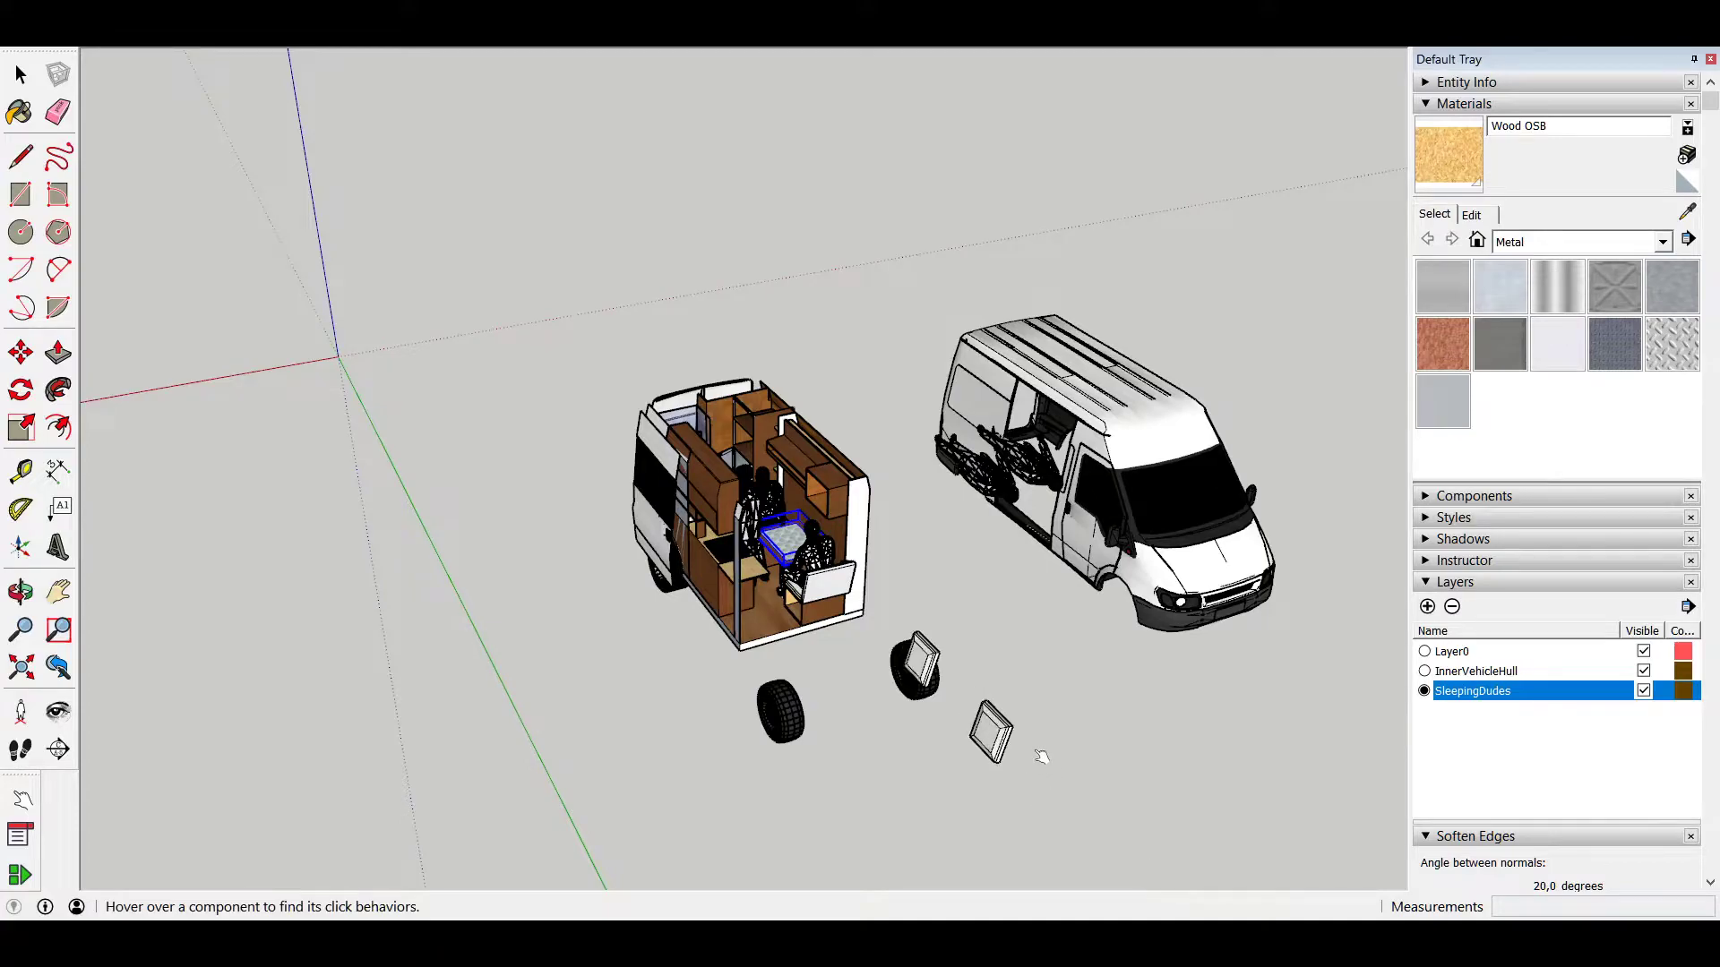
scroll(914, 524, up, 5)
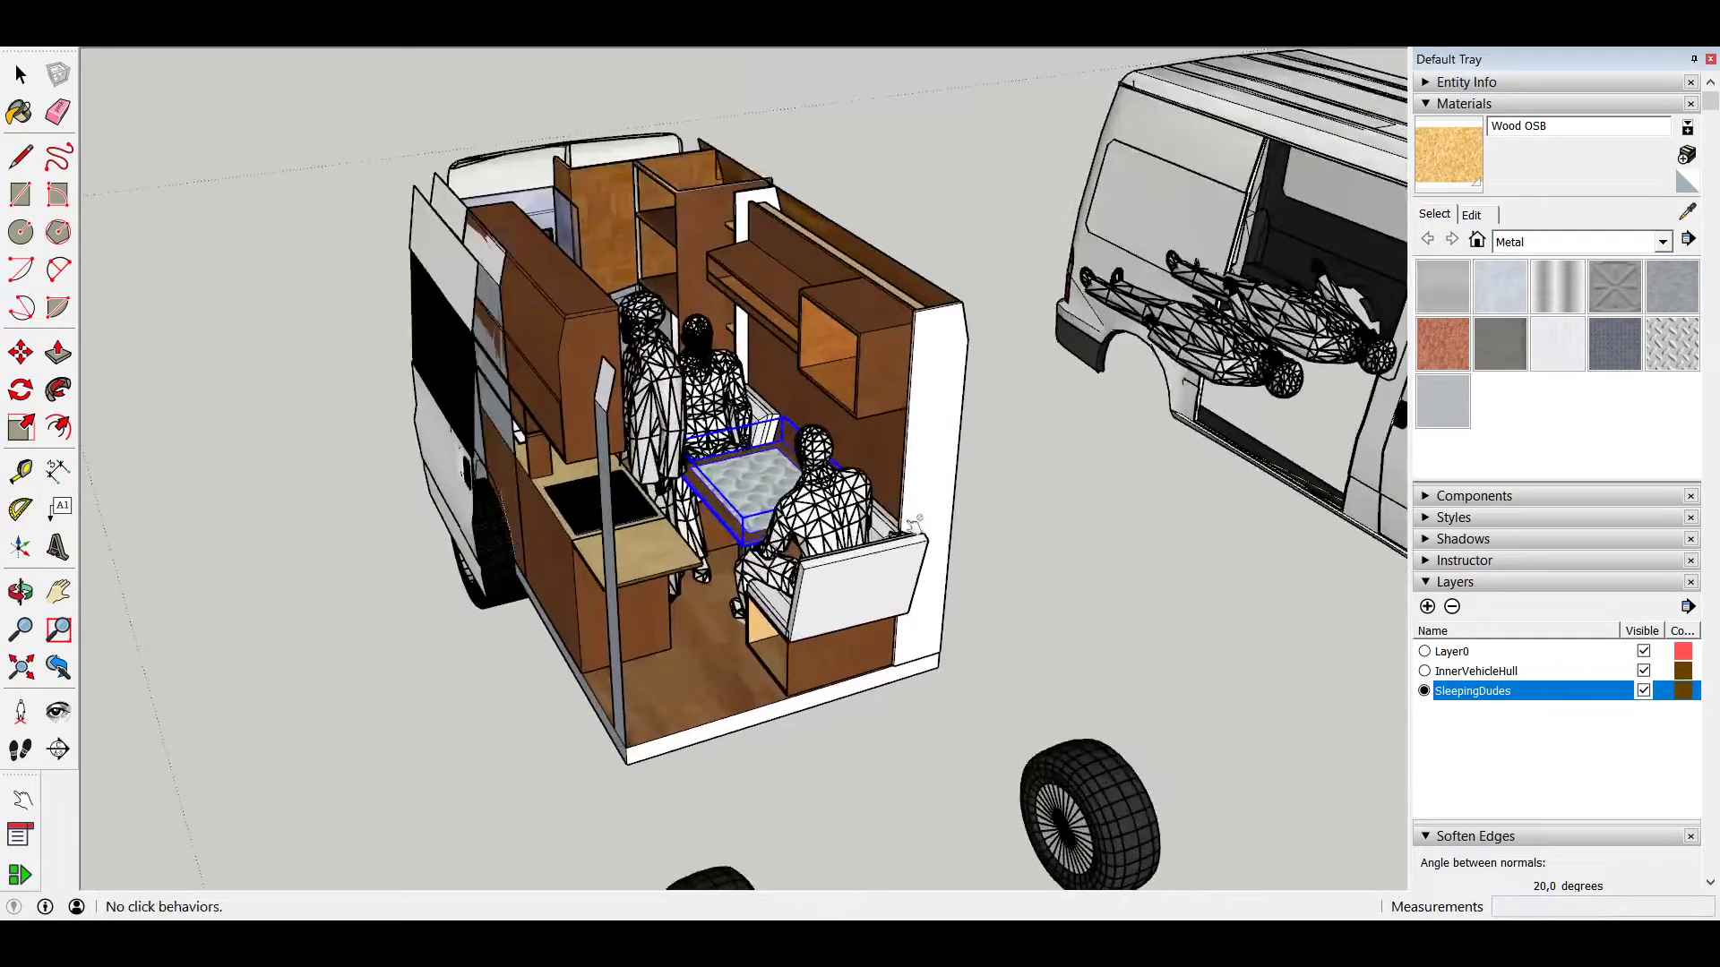
key(space)
middle_drag(992, 518, 875, 443)
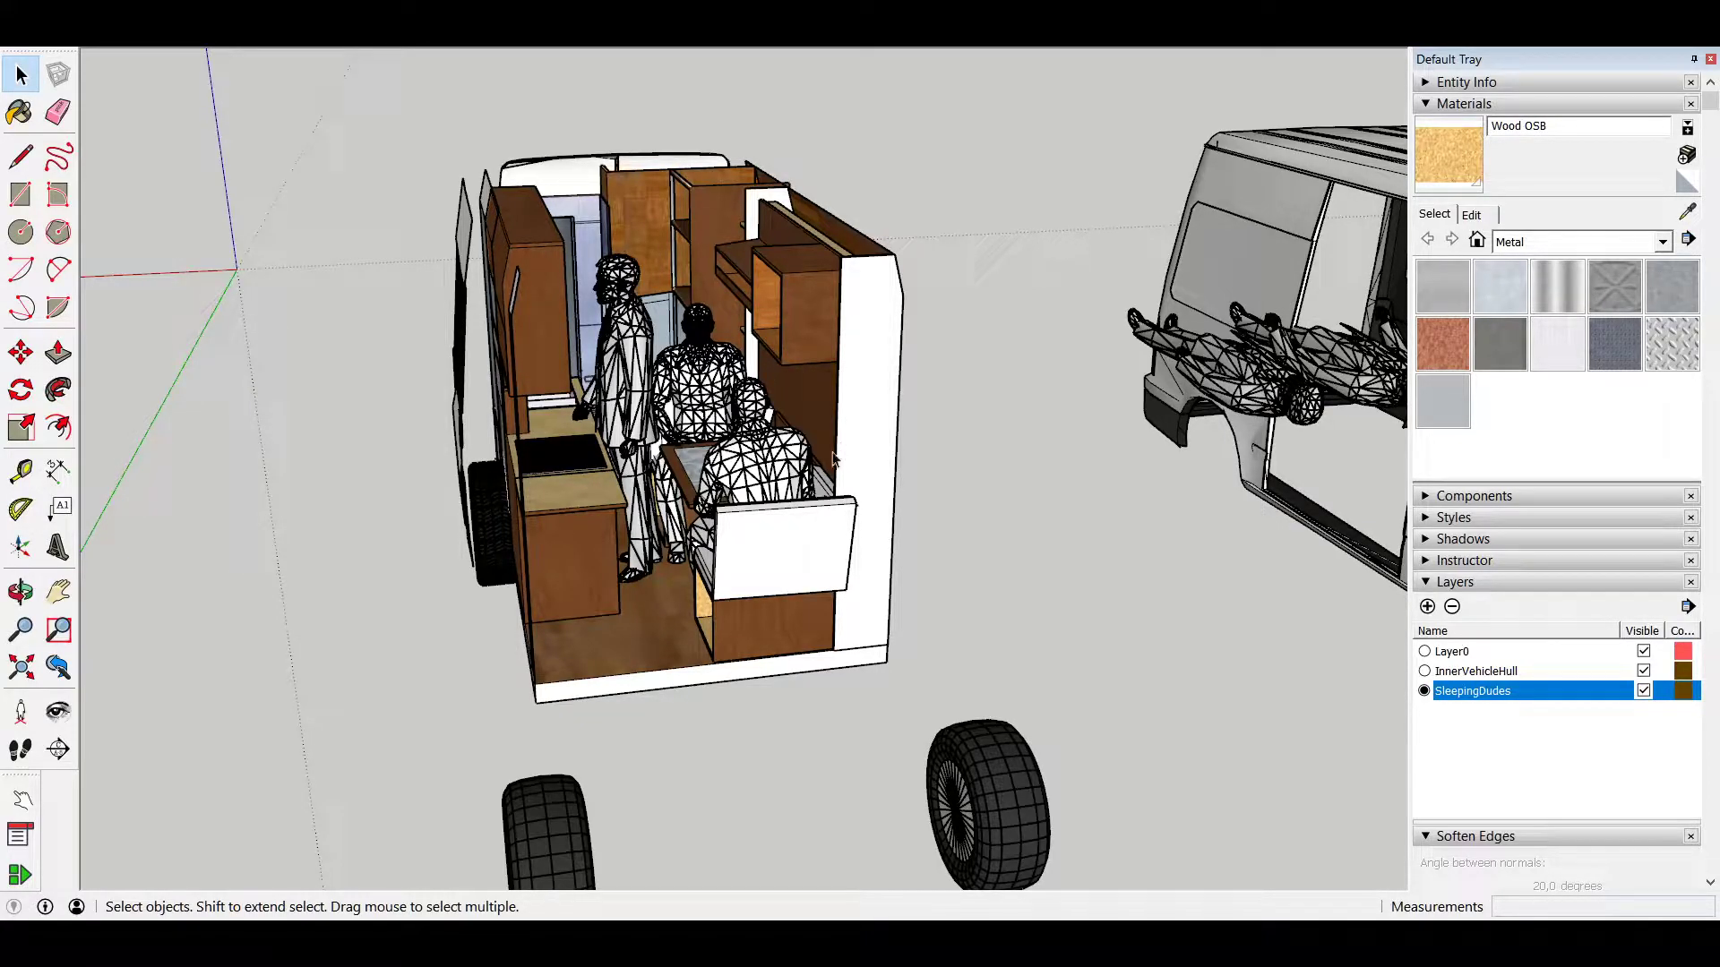
Step: From a straight side view, start a tape measurement on the van's side
middle_drag(604, 520, 850, 292)
middle_drag(828, 398, 967, 466)
key(t)
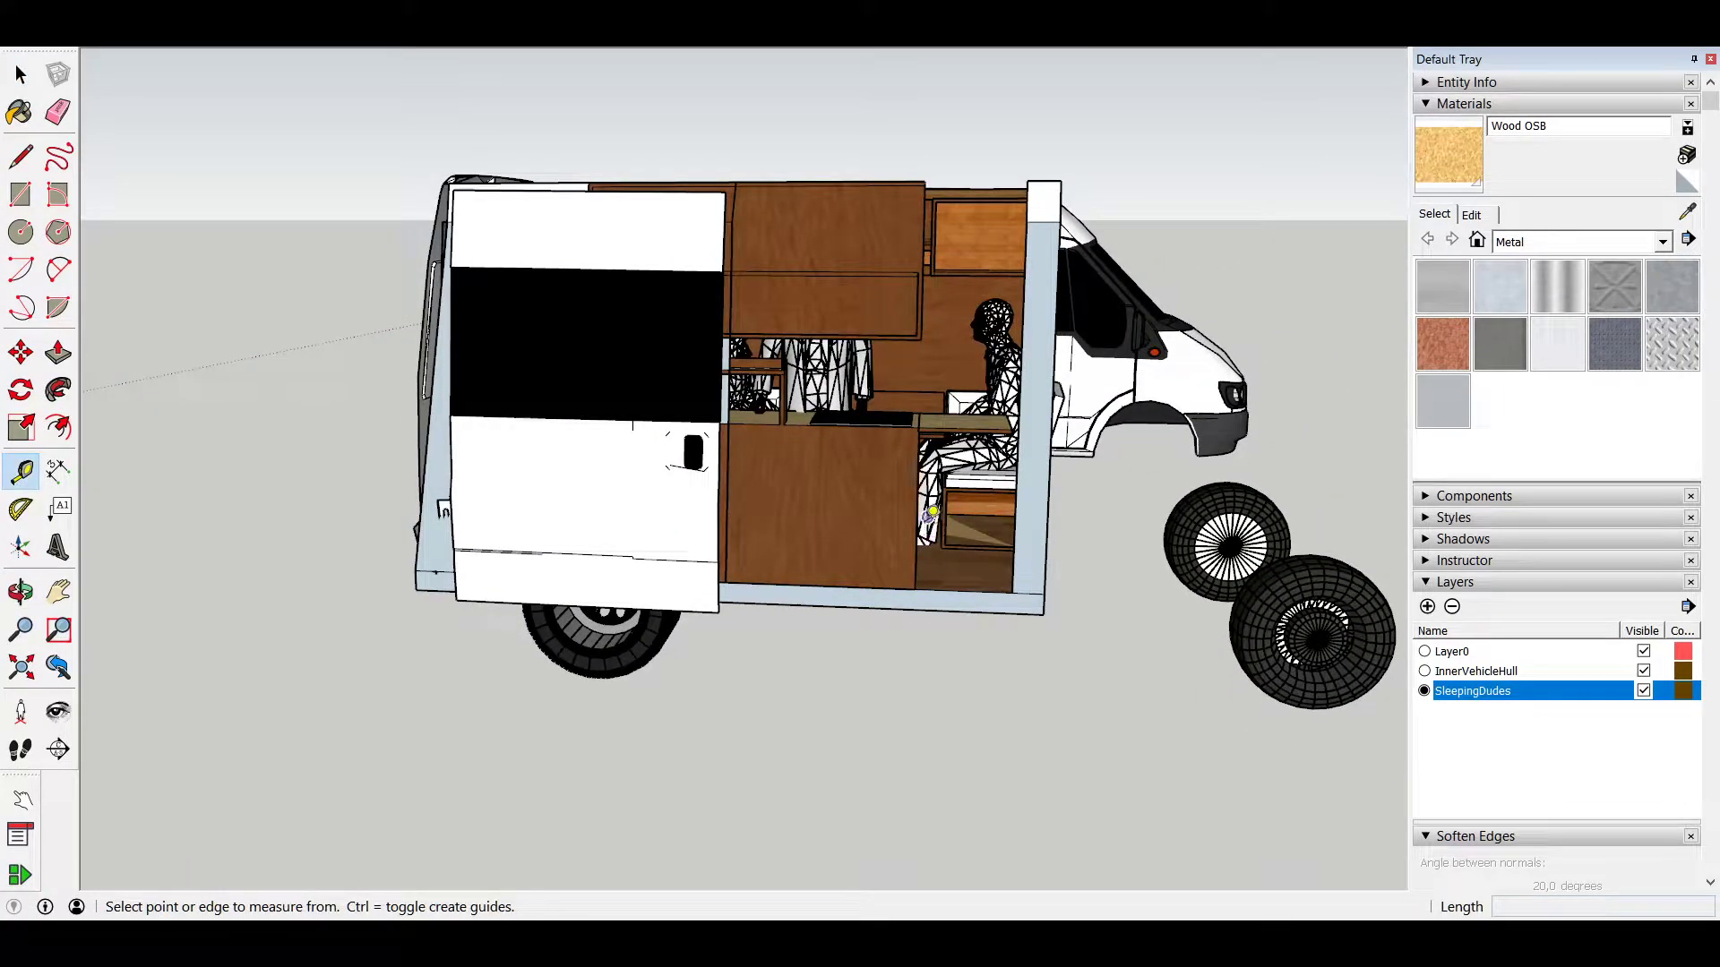
click(915, 529)
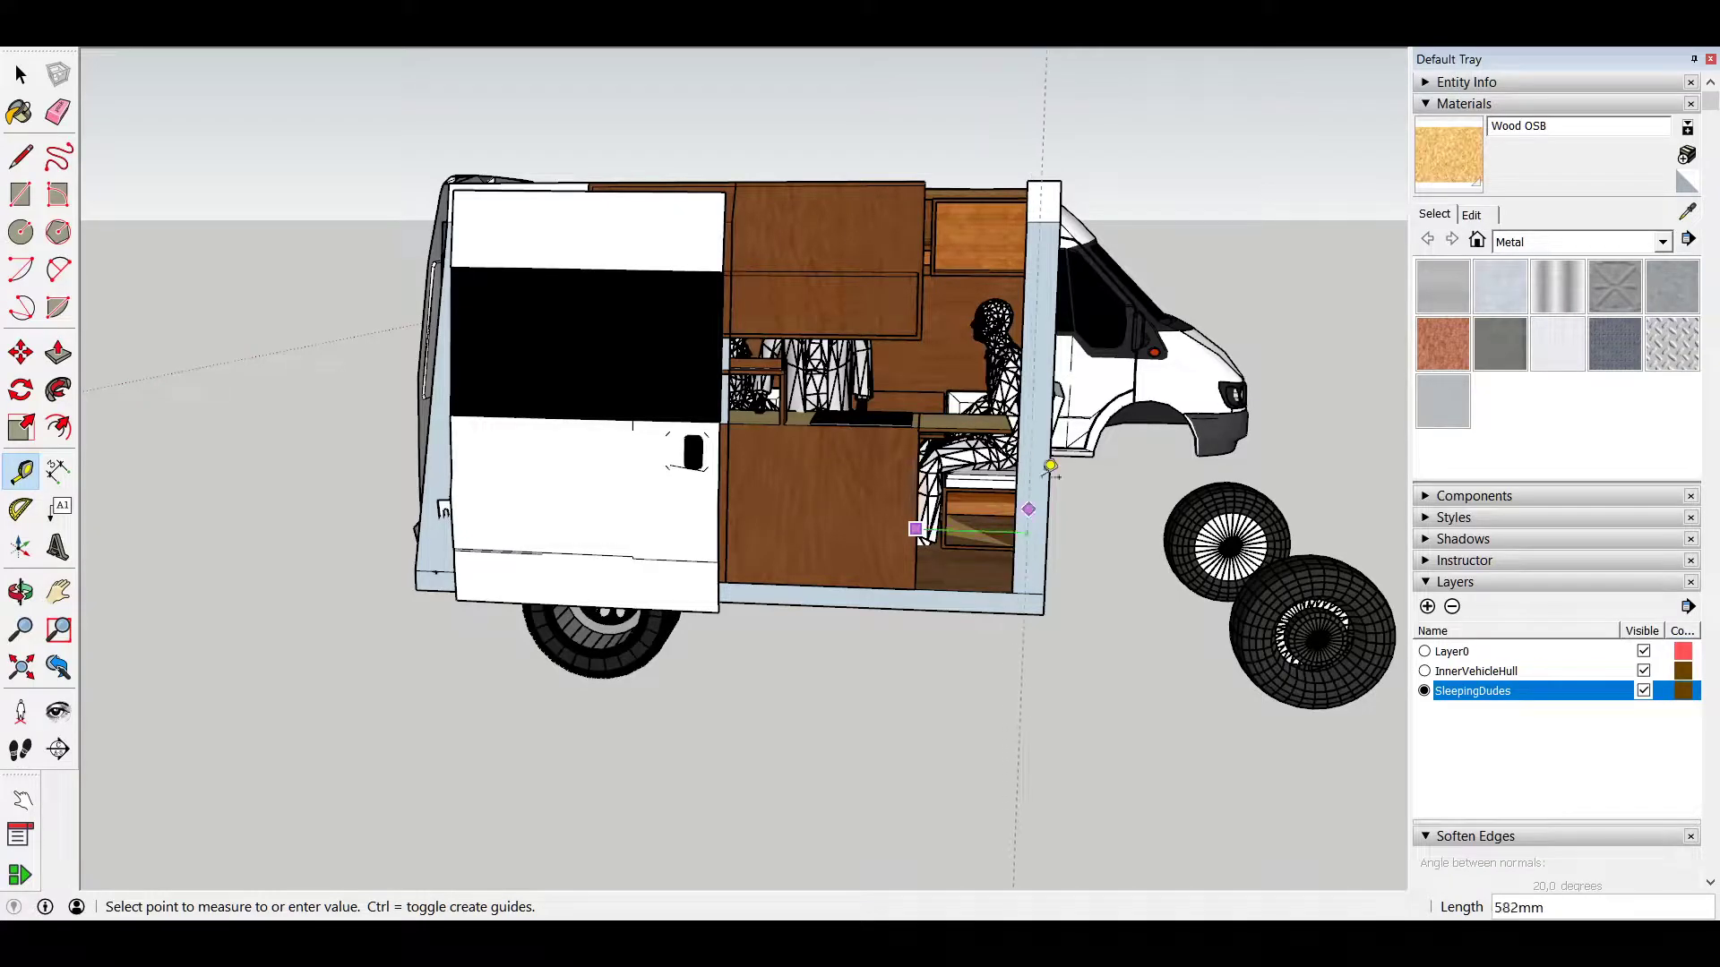
Step: Place a construction guide 300mm from a new start point in the interior
middle_drag(1084, 376, 680, 502)
click(545, 631)
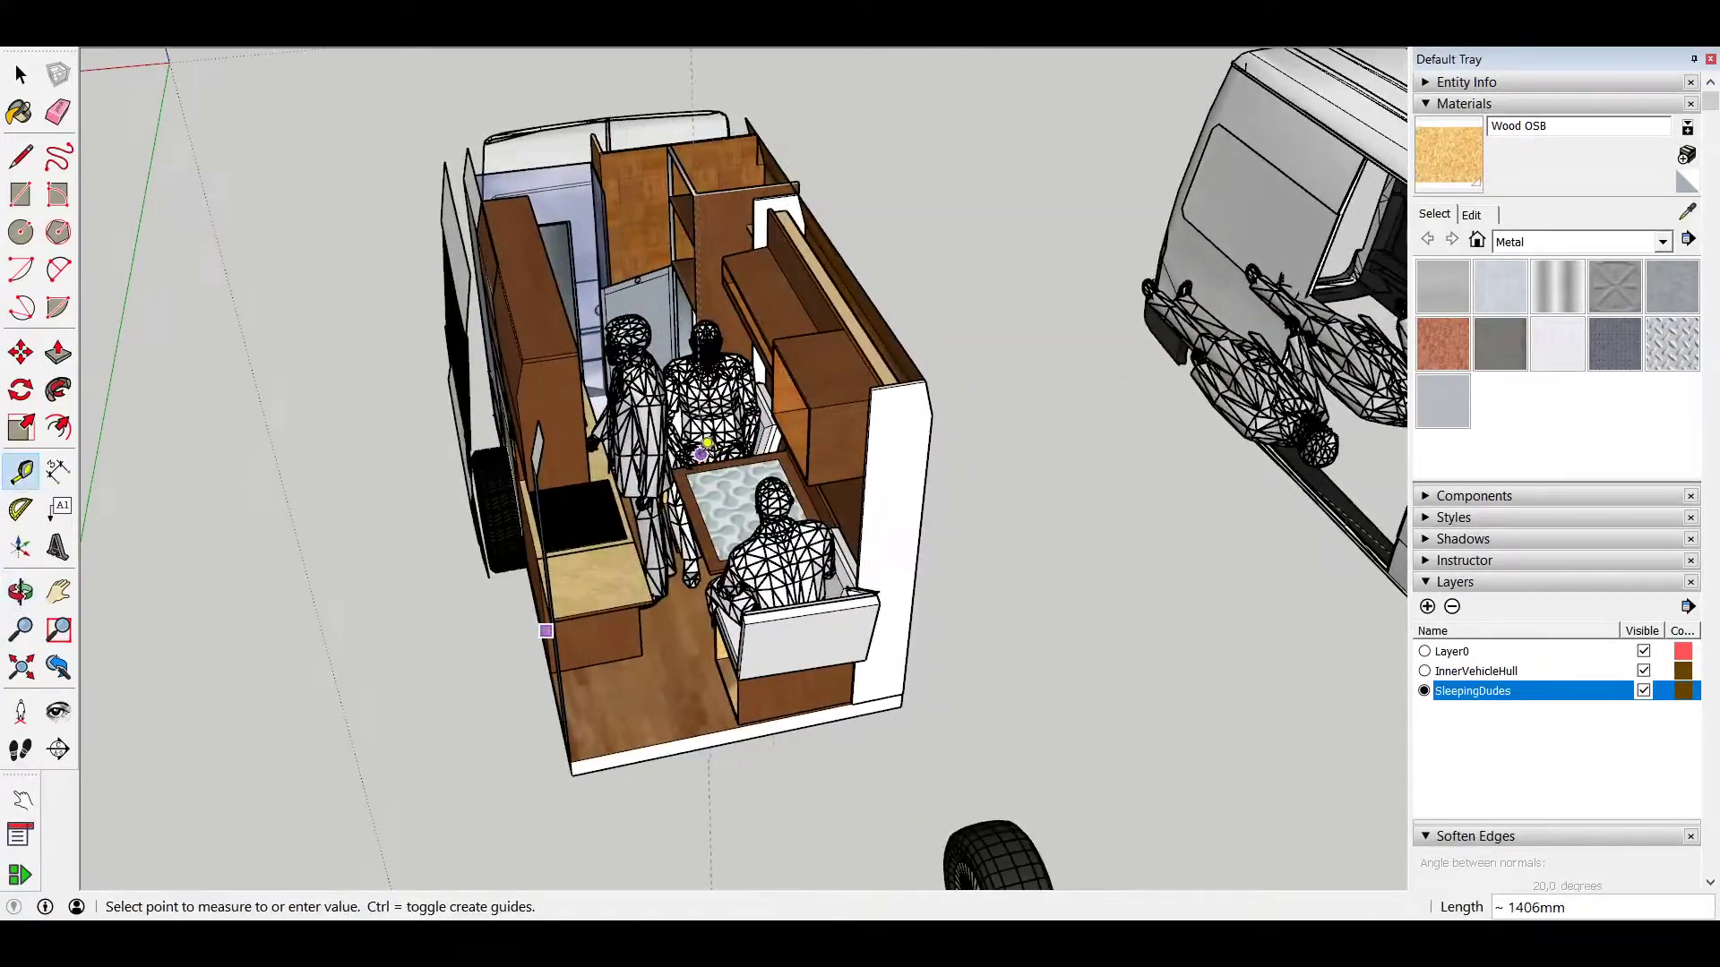
text(300)
key(Return)
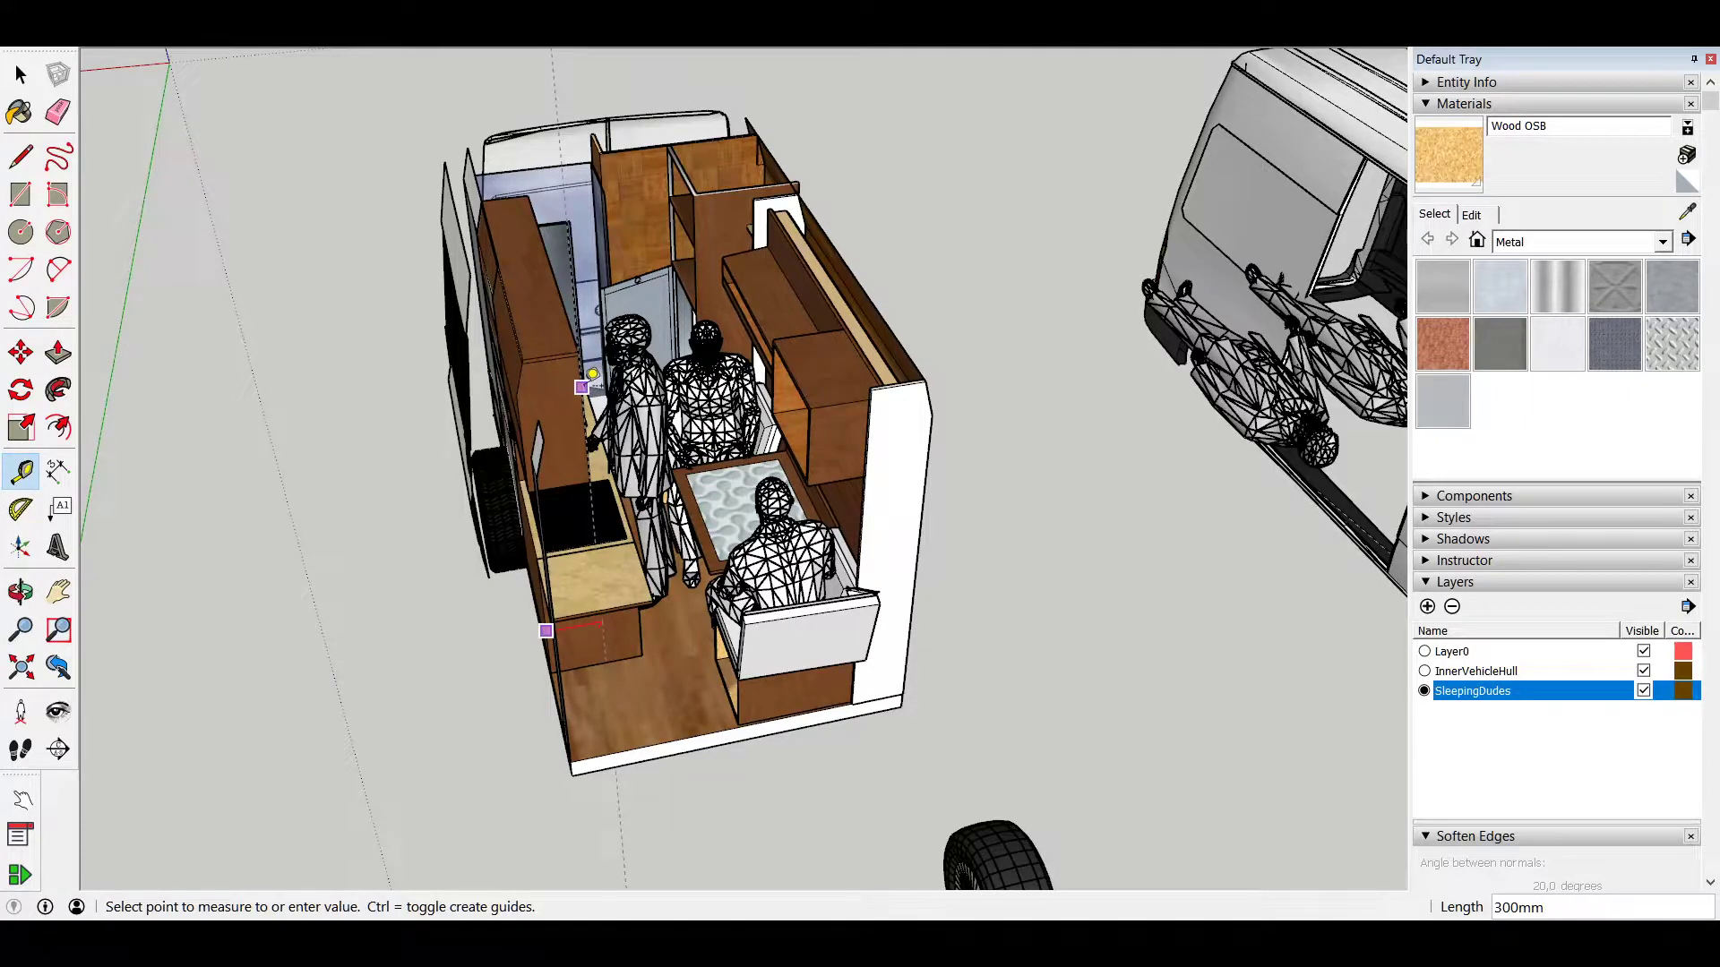
middle_drag(818, 395, 537, 291)
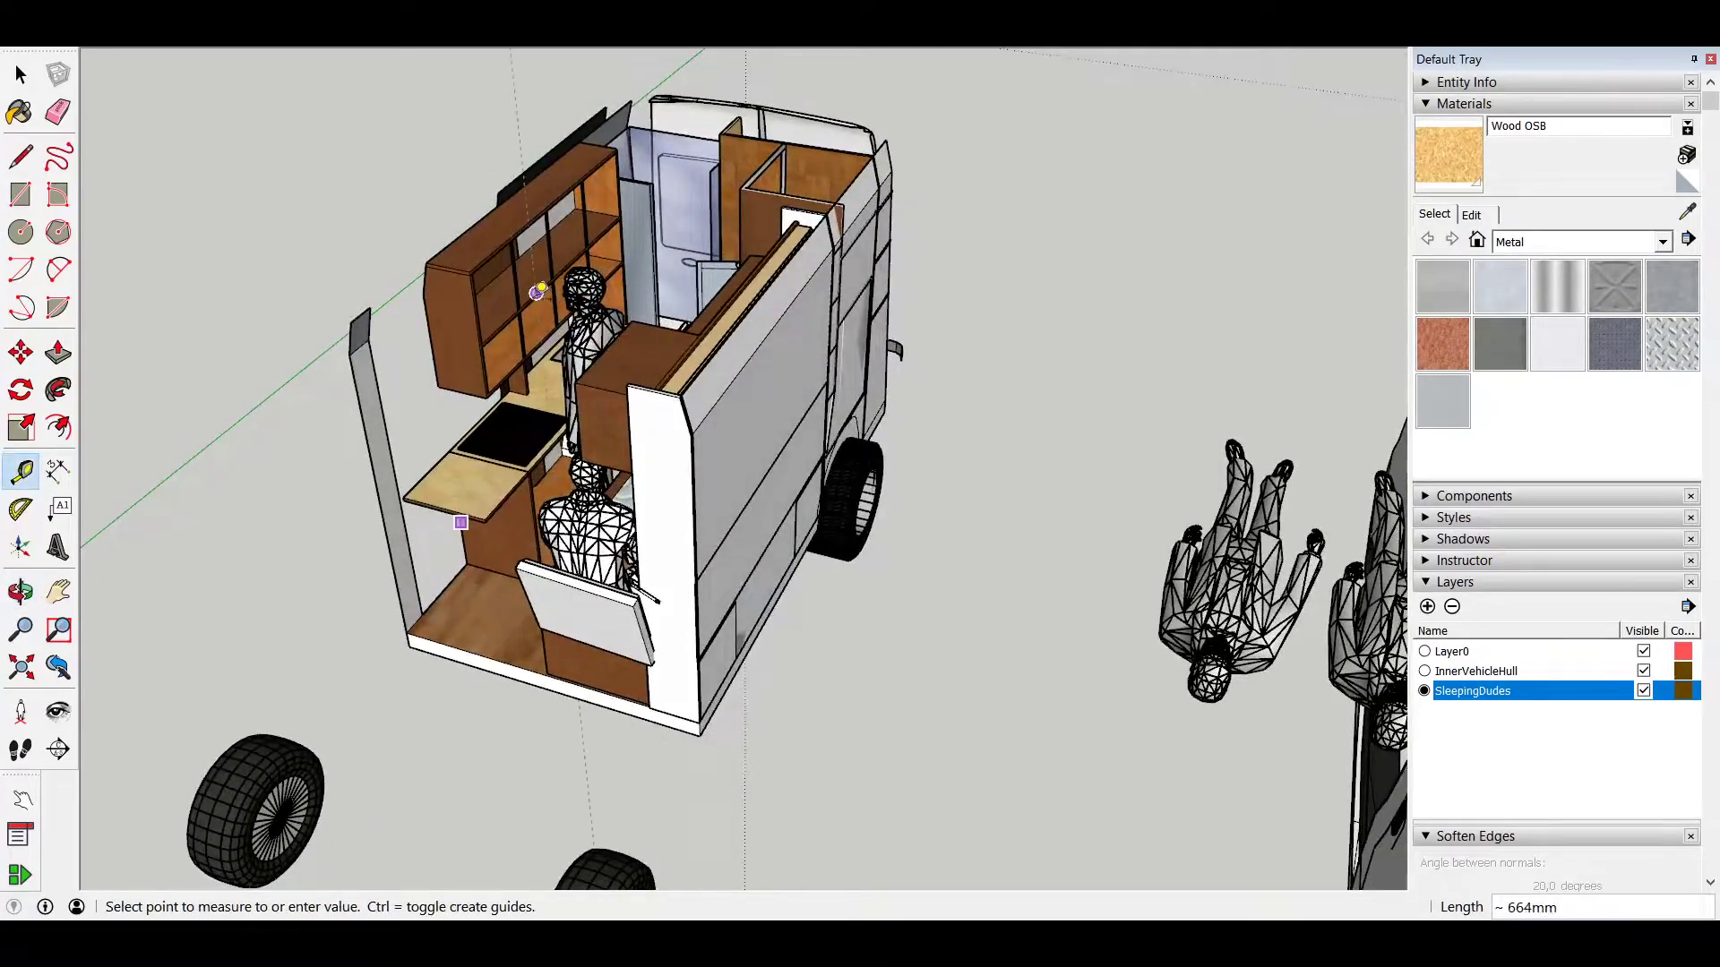
middle_drag(668, 331, 855, 266)
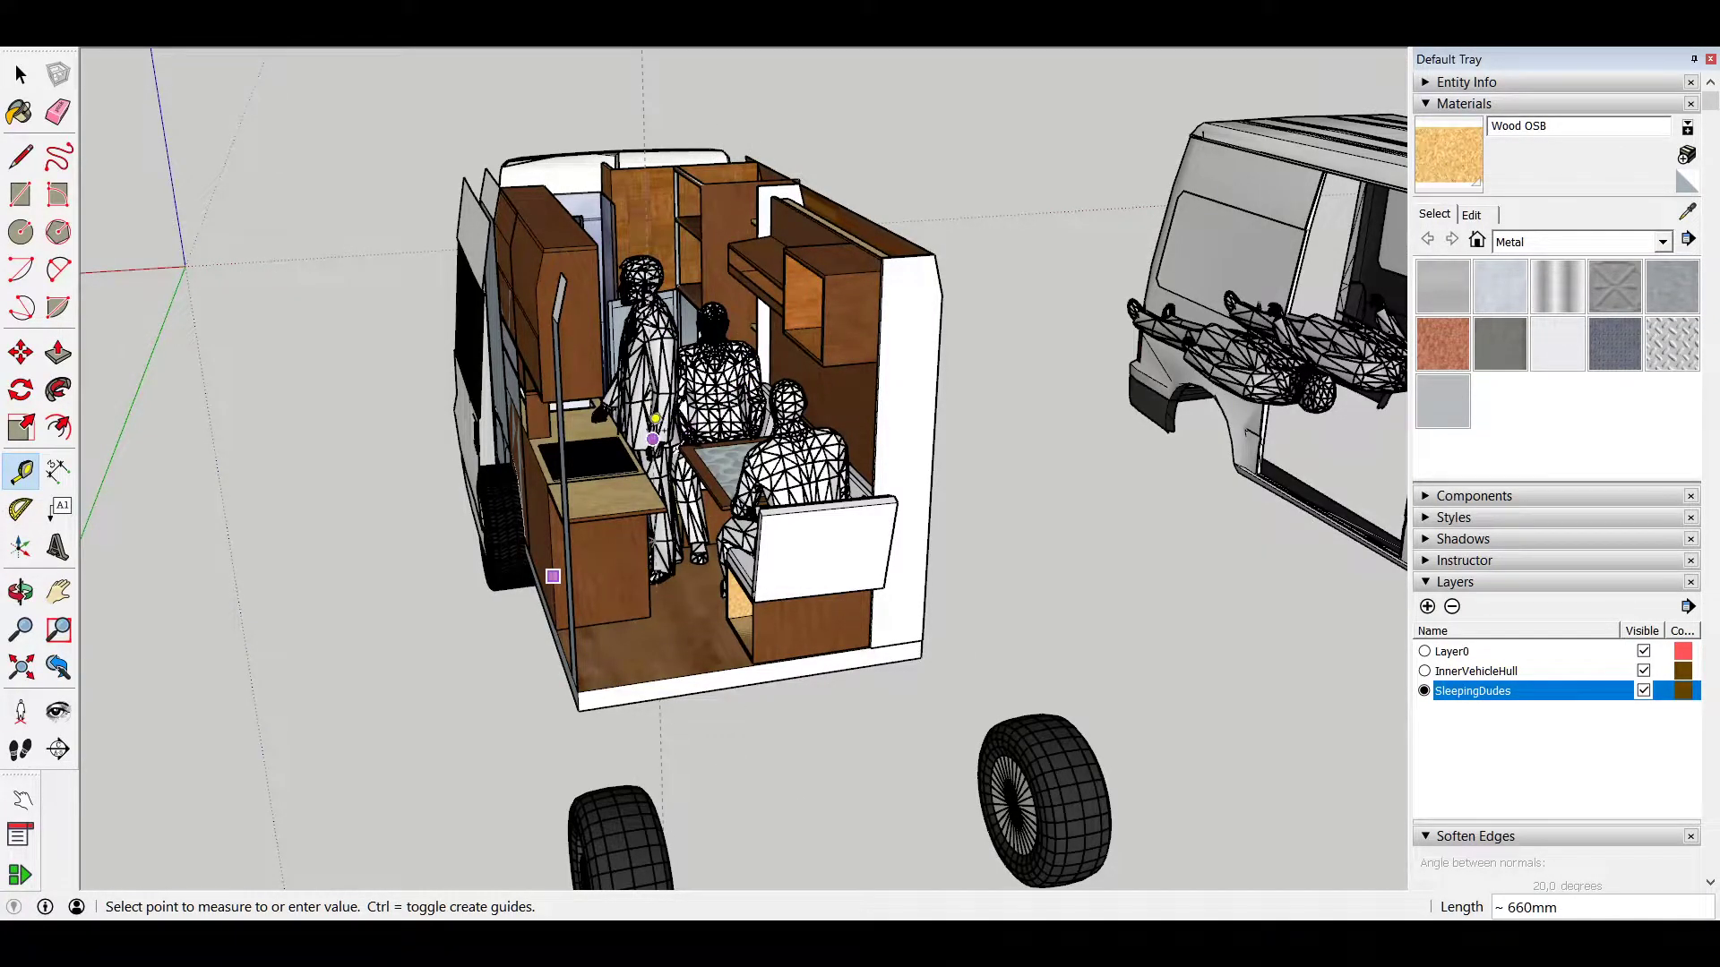
key(space)
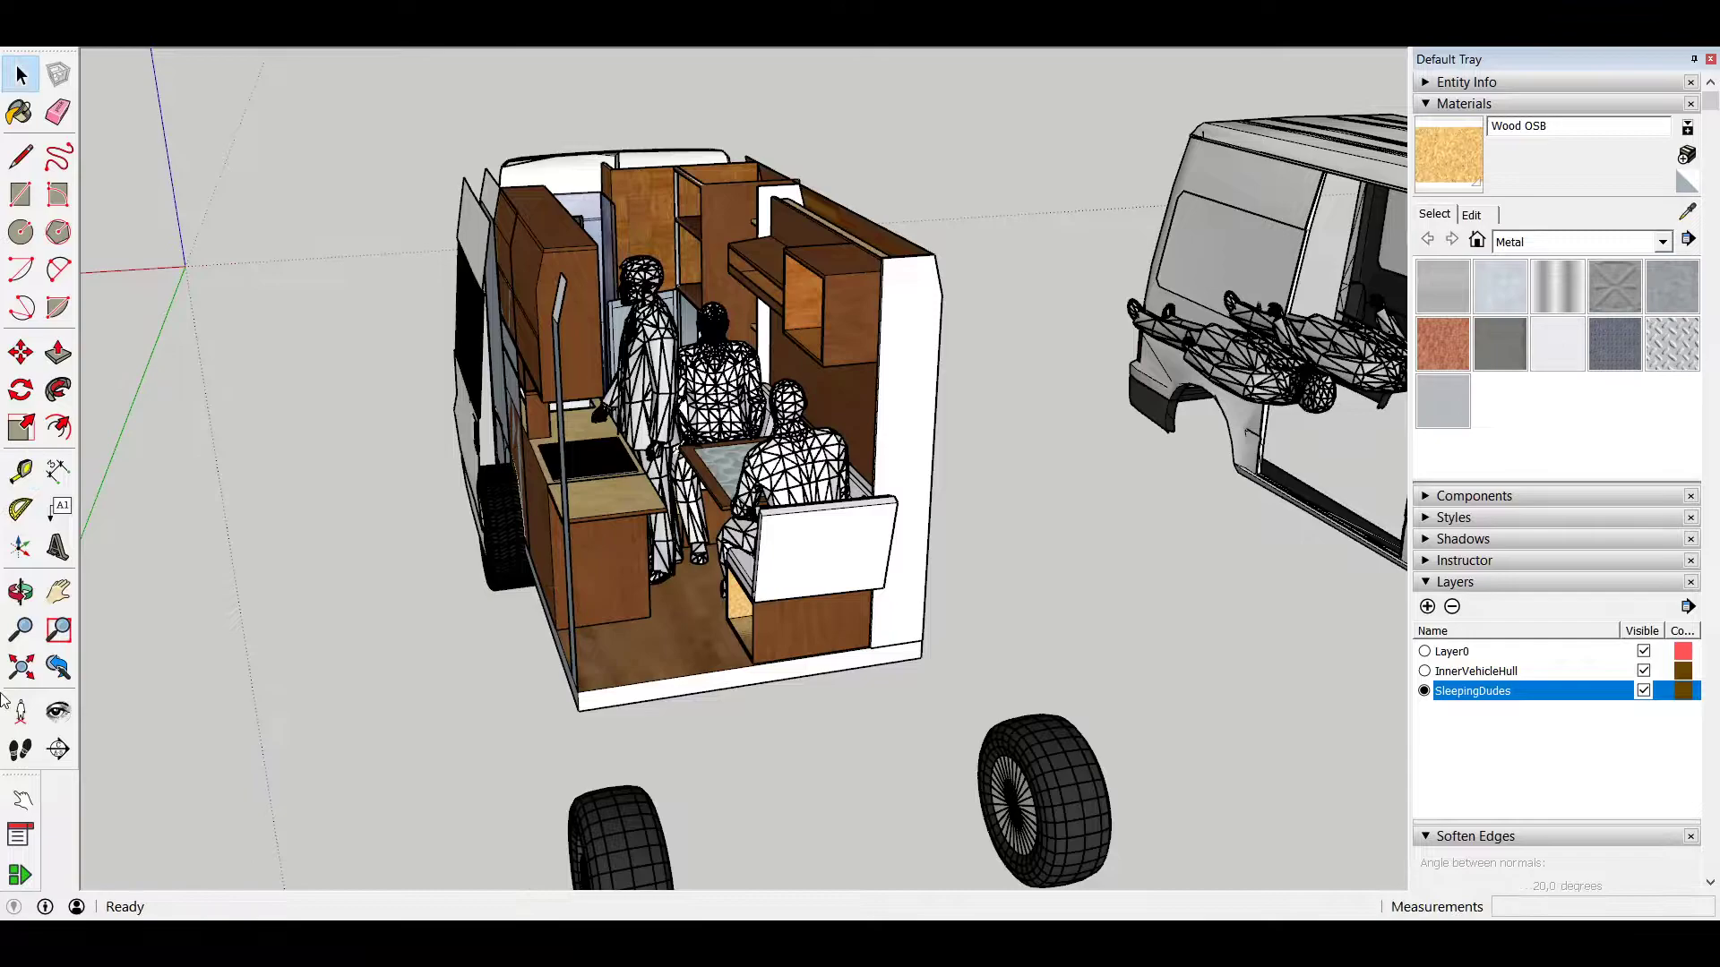
Step: Send the seated figures out, rearrange the dinette backrest and table, and fold the bed down and up
click(22, 799)
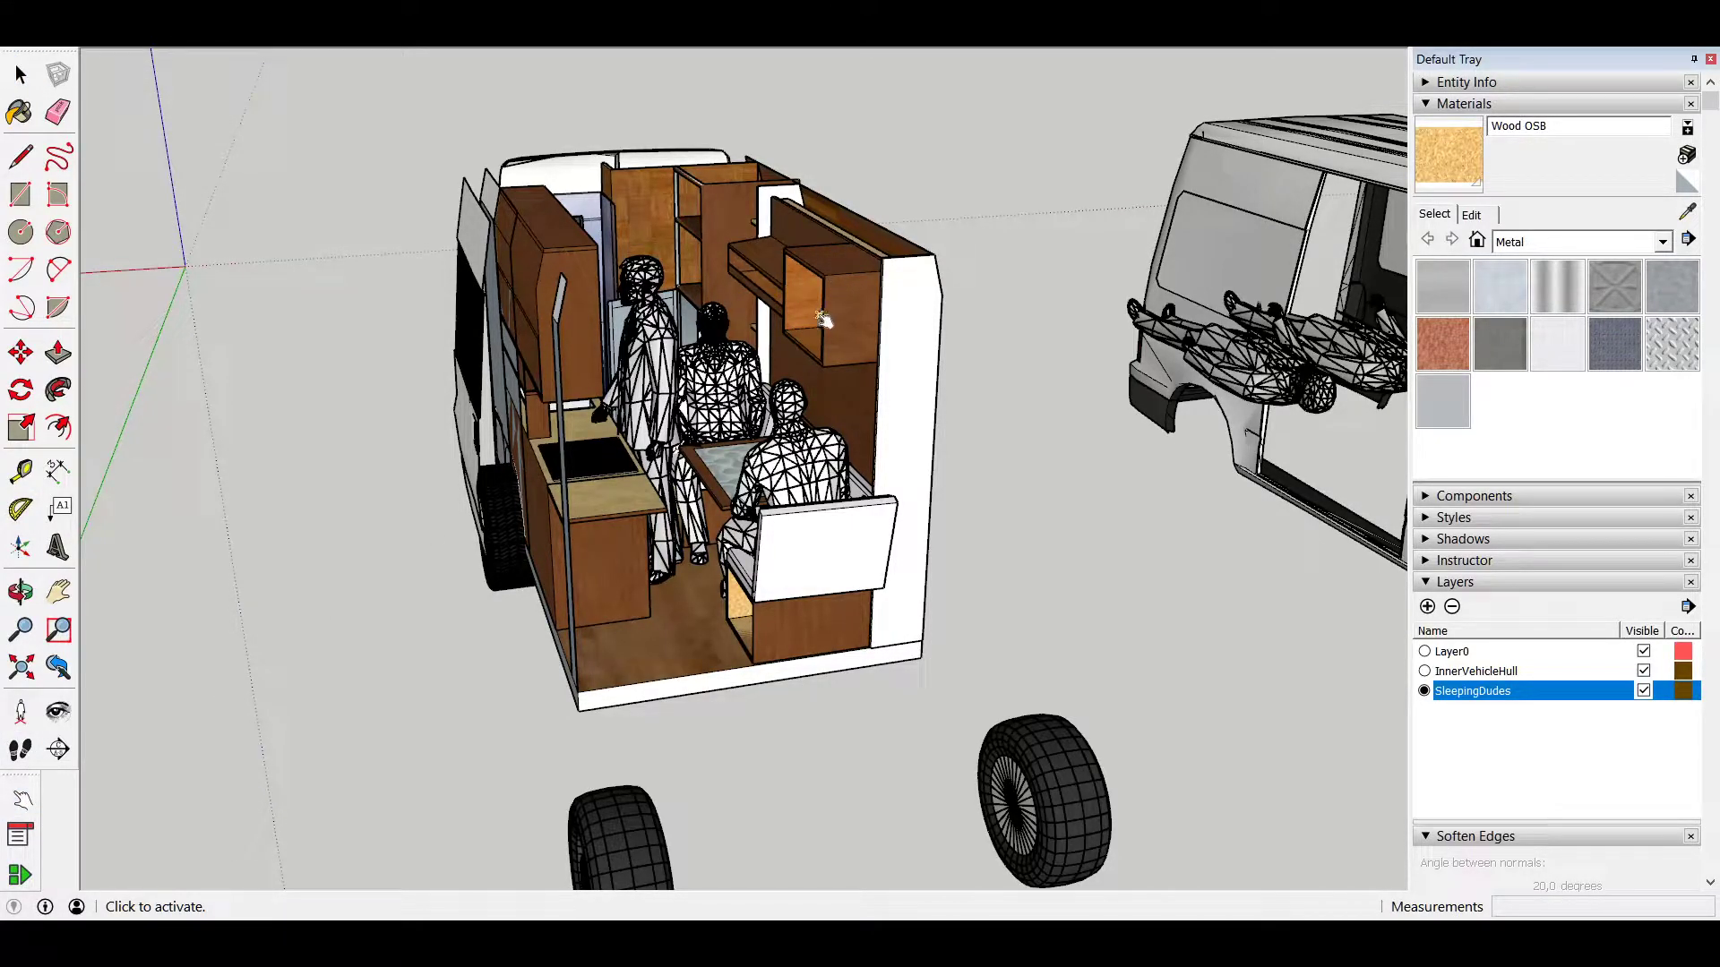
click(721, 381)
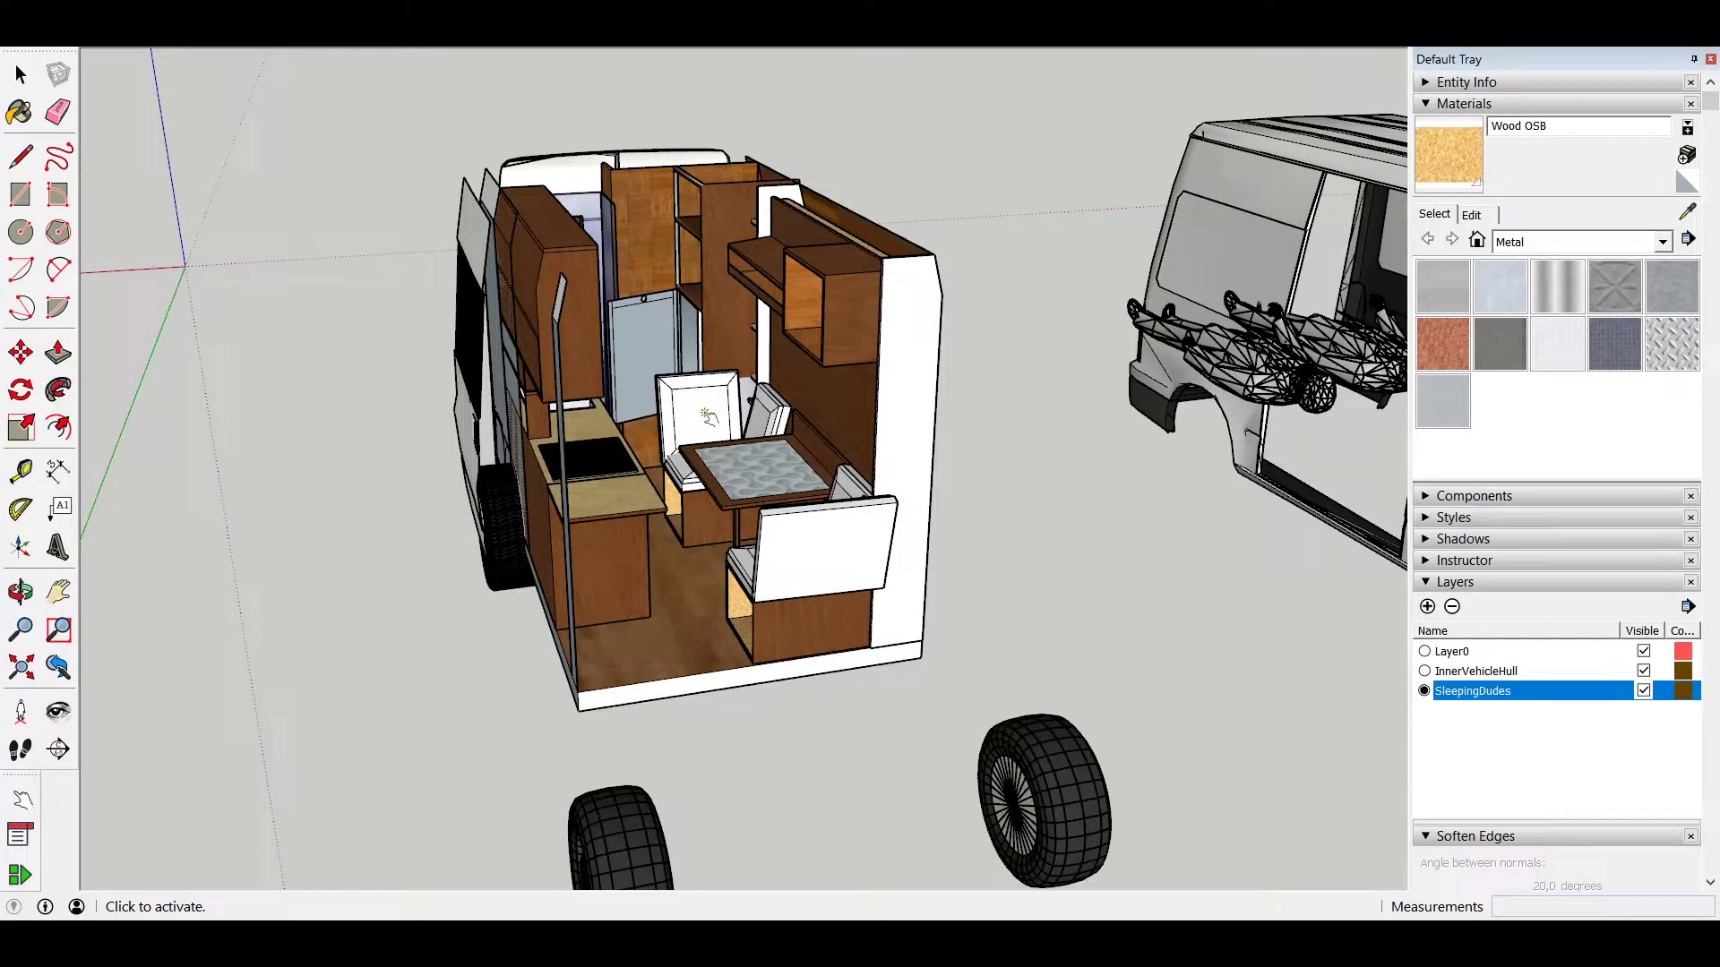
click(708, 417)
click(770, 468)
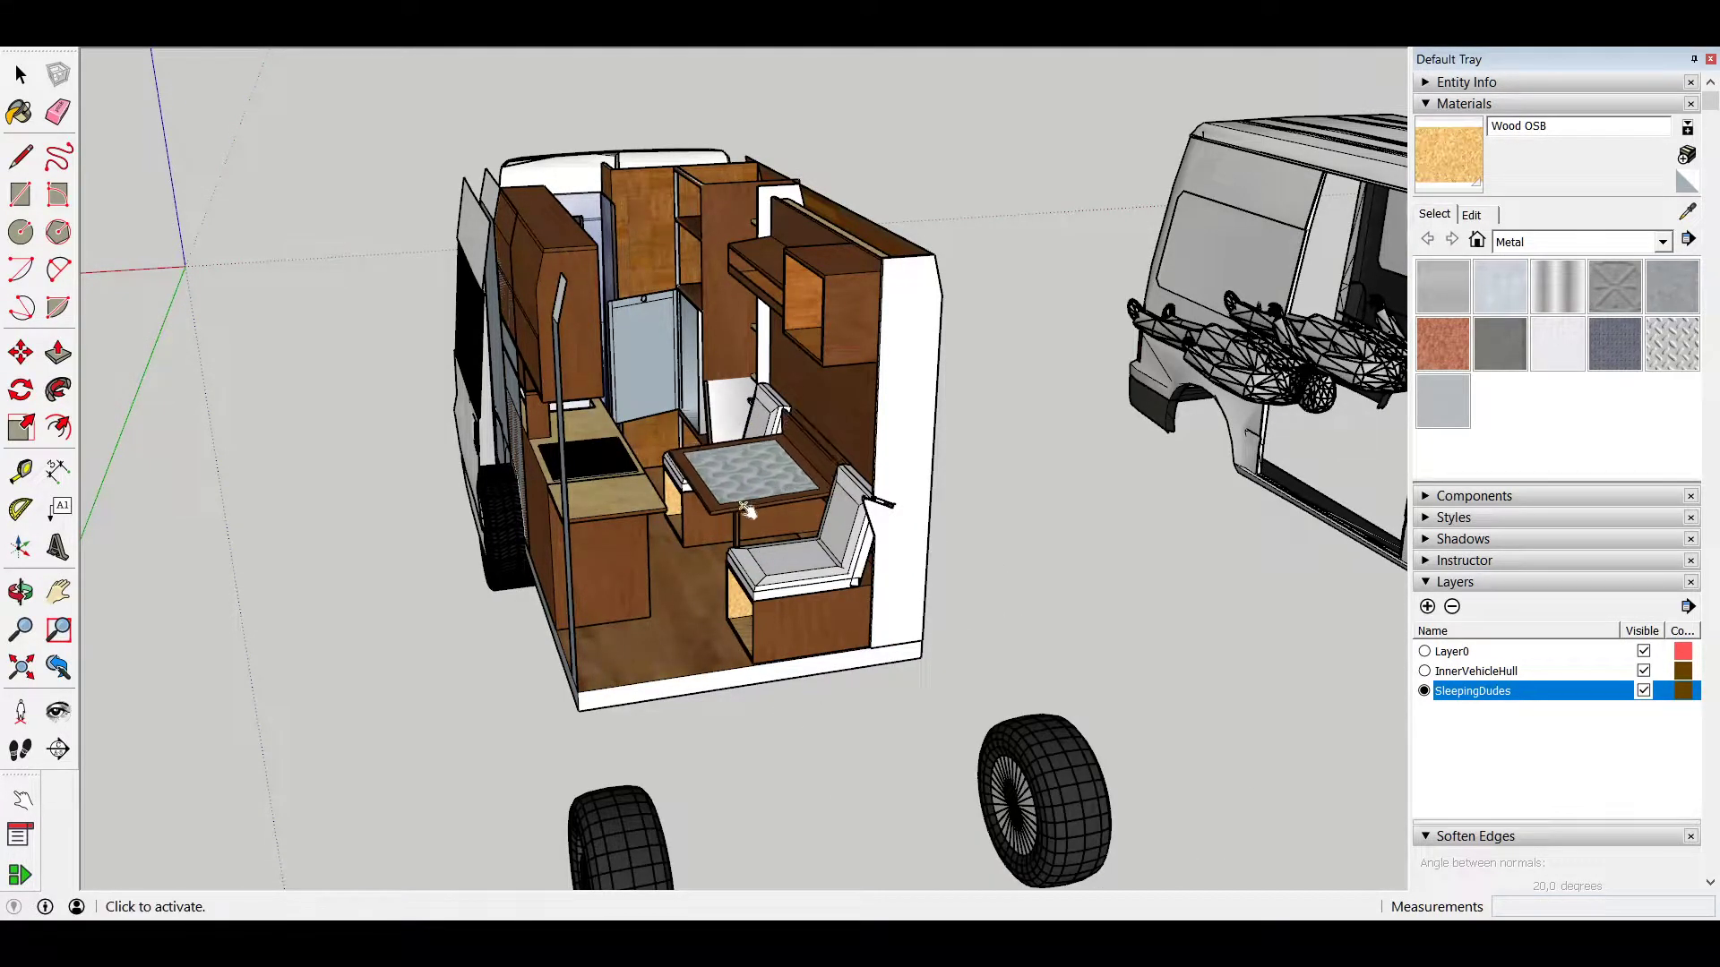
click(833, 285)
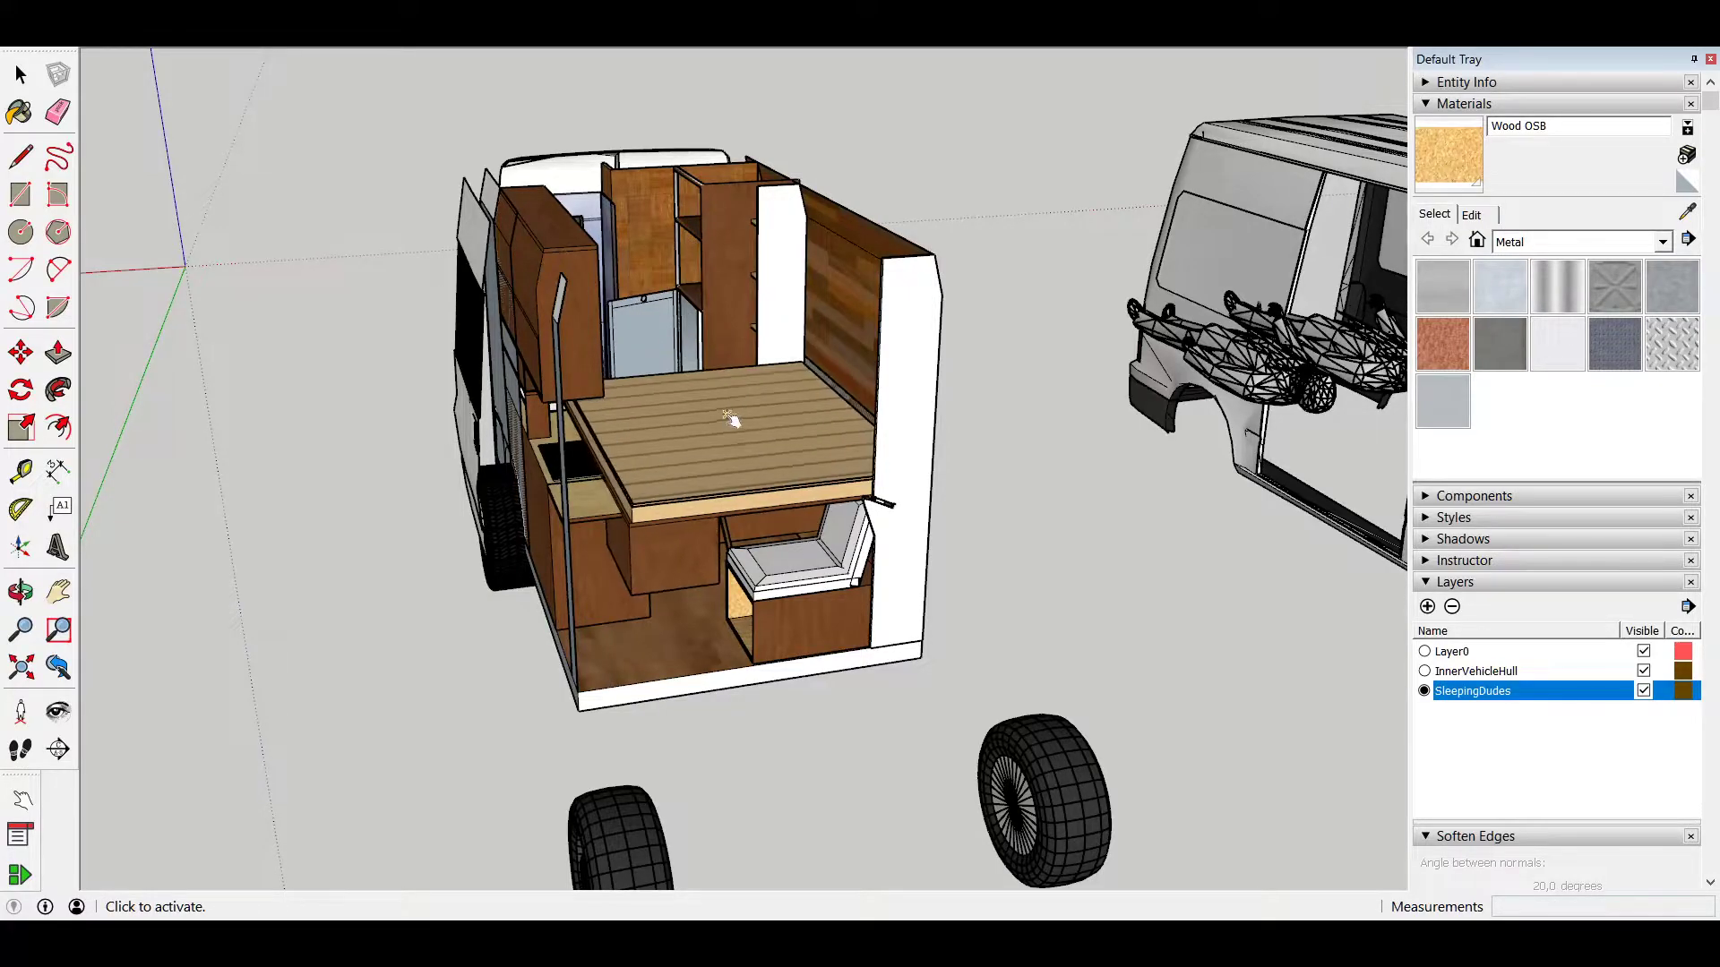
click(679, 488)
Step: Inside the kitchen group, swing open the cabinet's lower front to show the OSB panel
key(space)
double_click(605, 563)
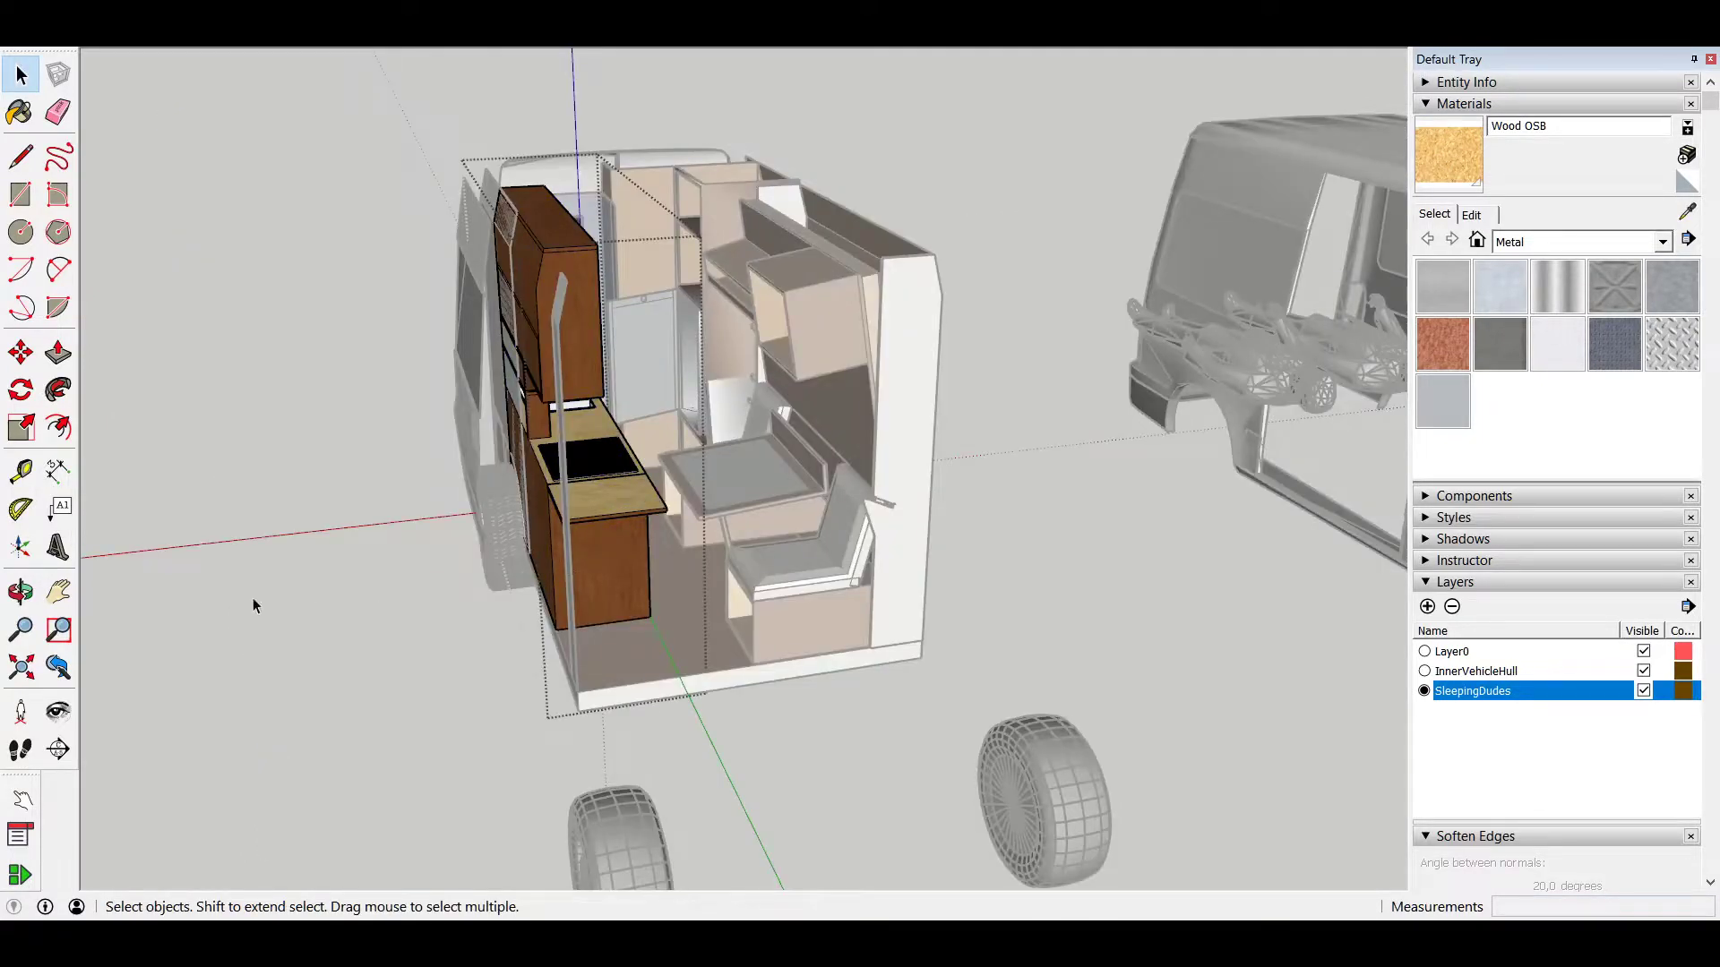
click(22, 799)
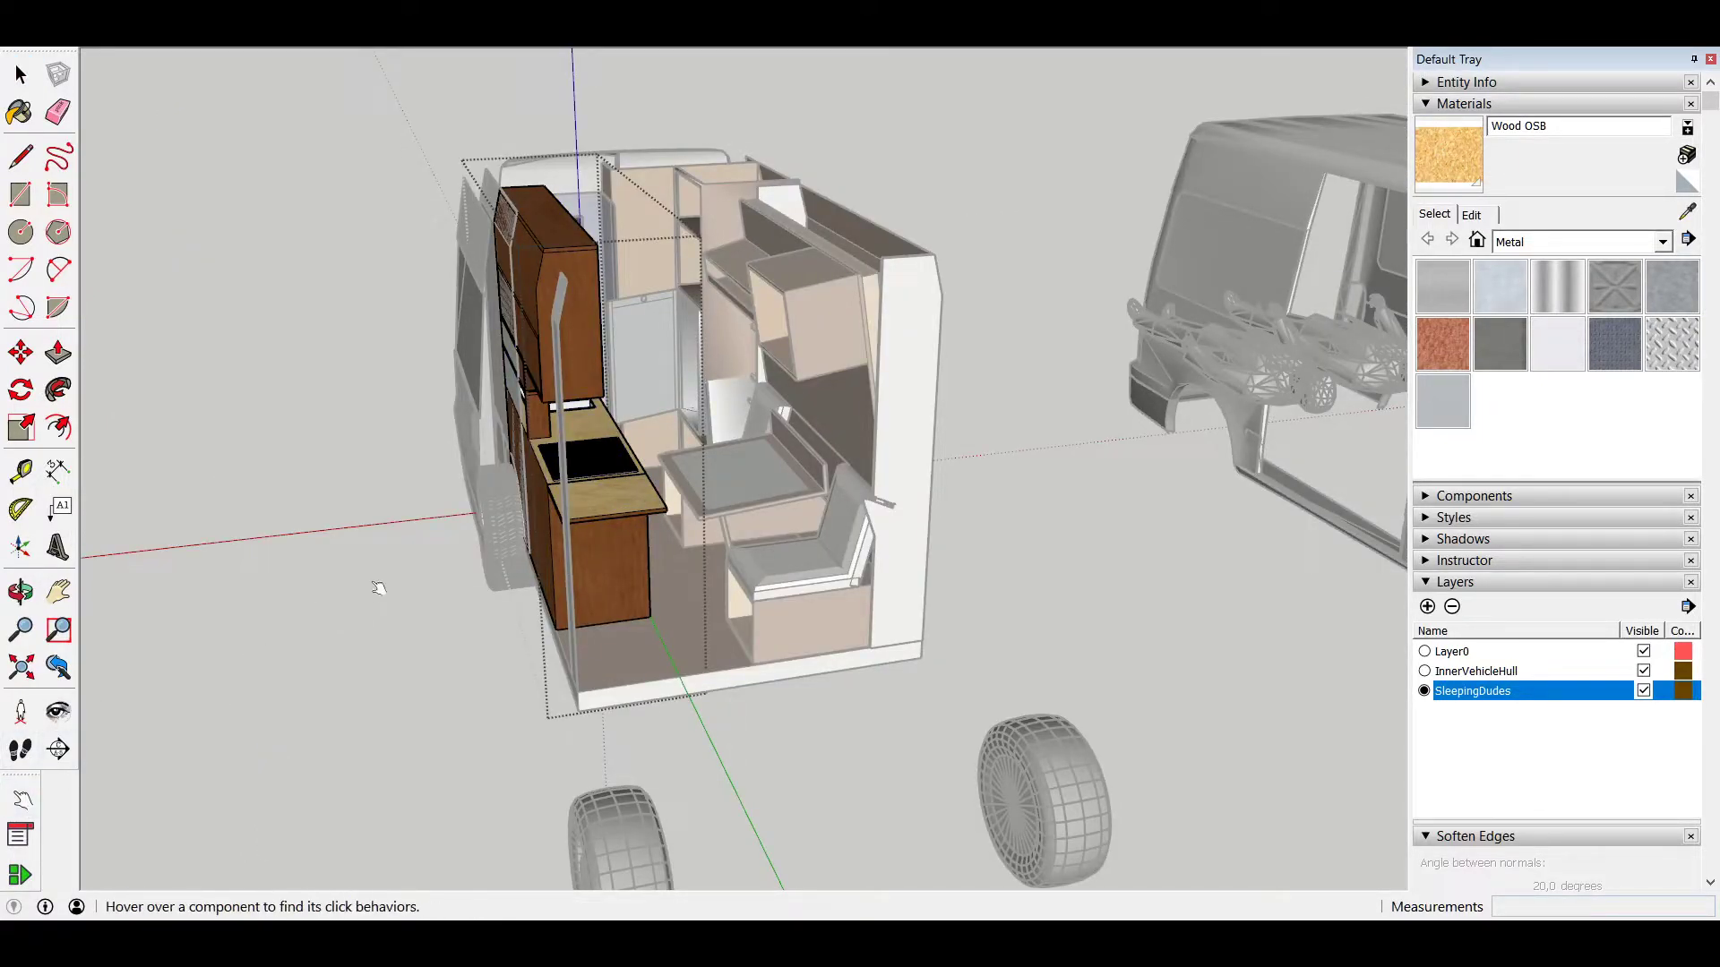
click(606, 506)
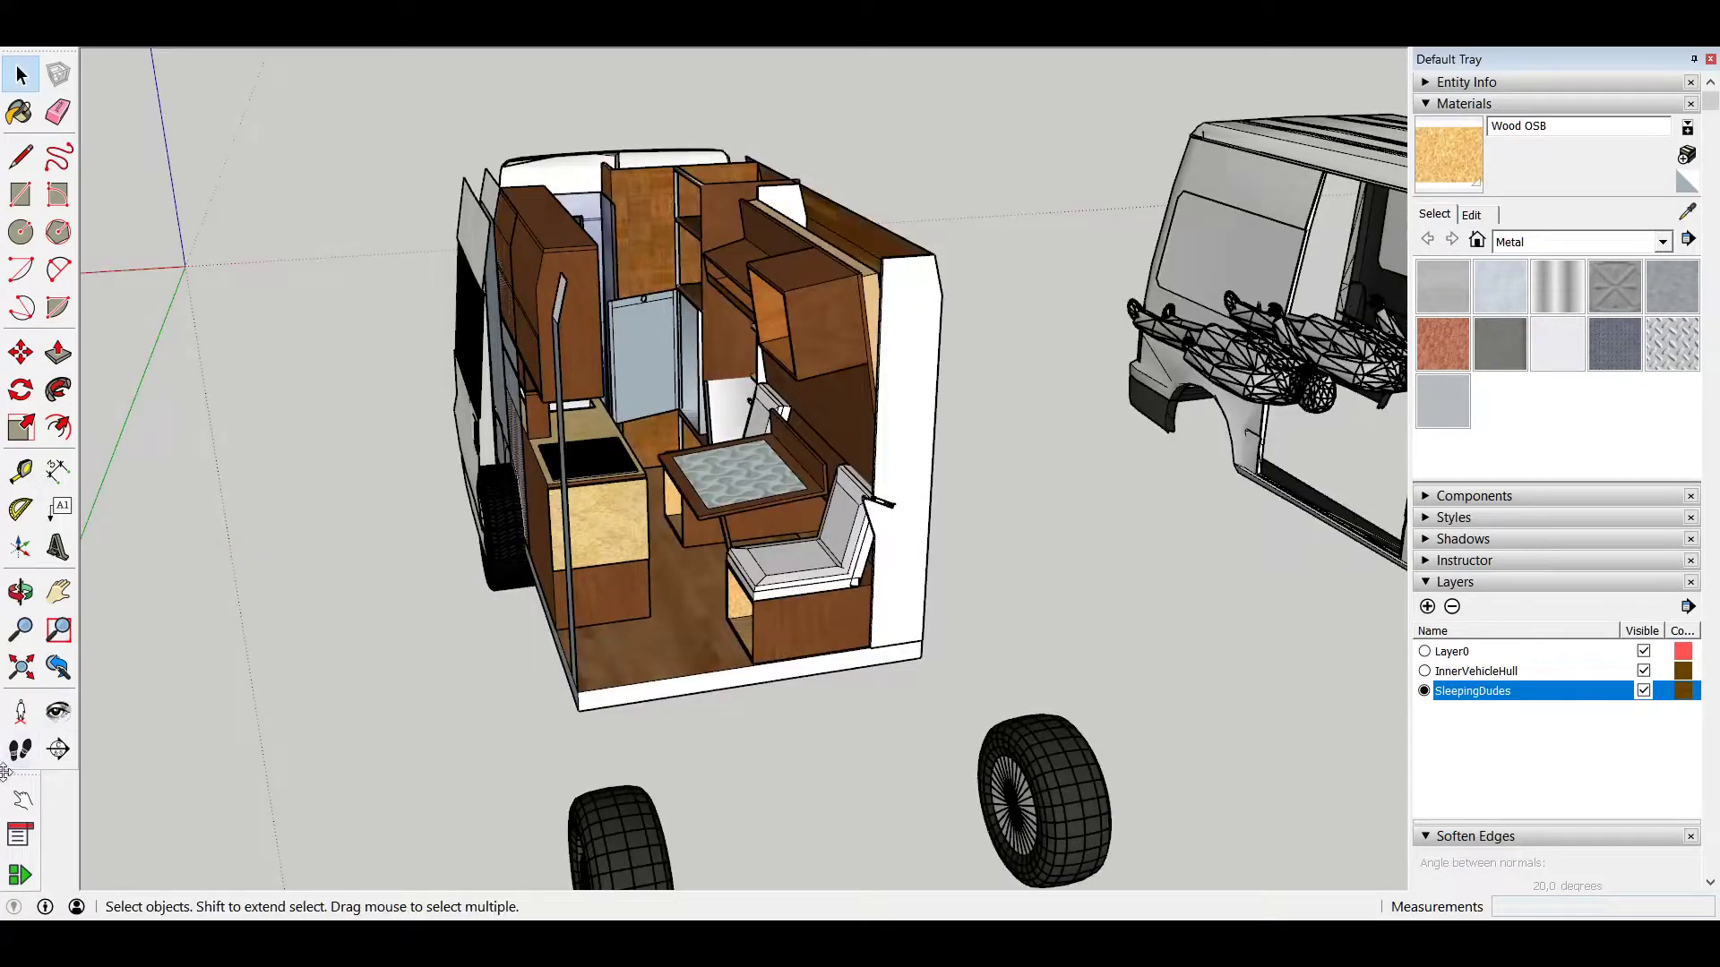
click(22, 799)
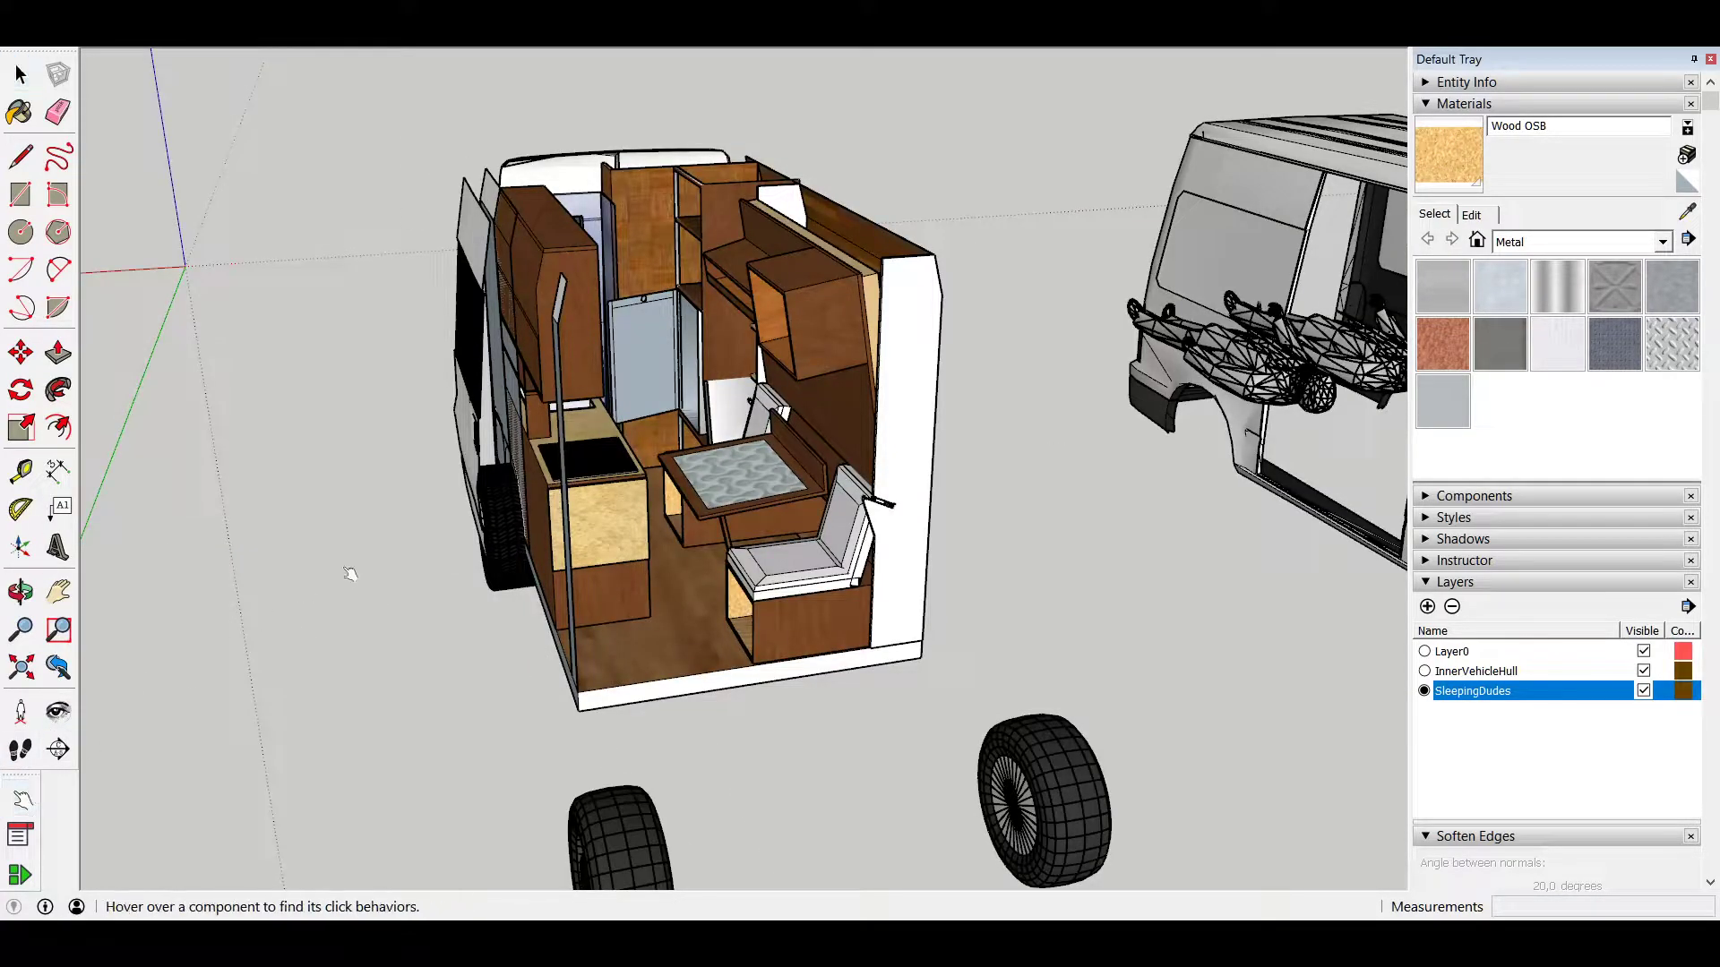
Step: Fold the bed platform down over the table and seat
click(813, 336)
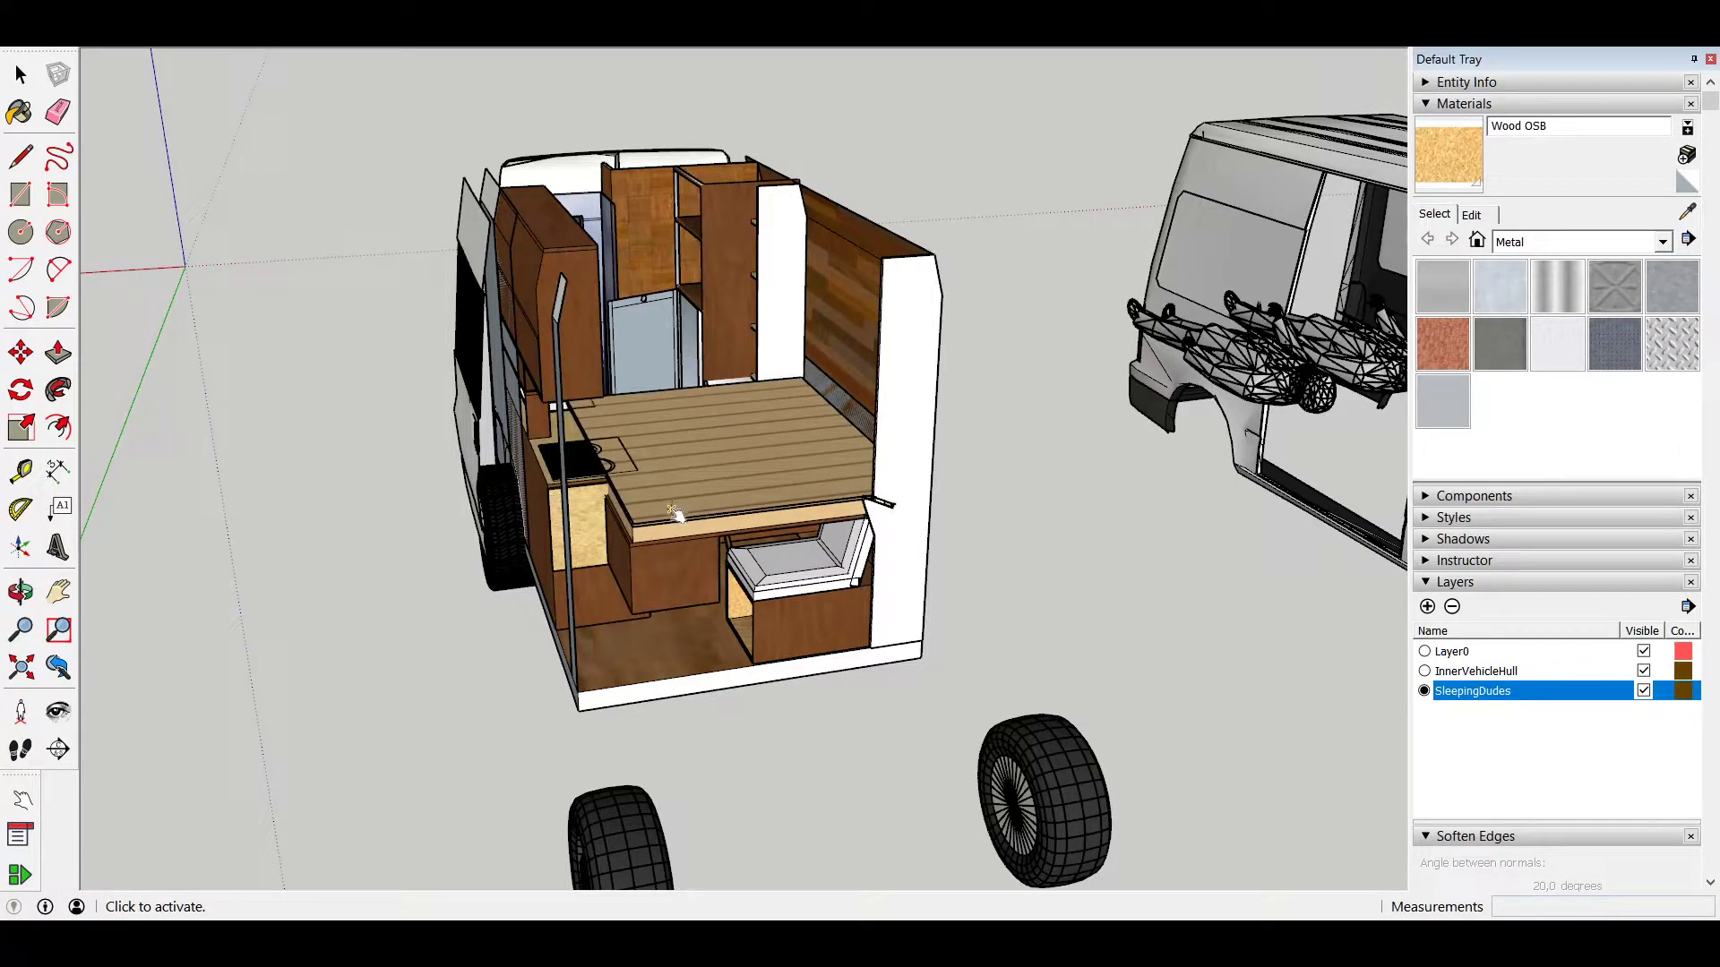
click(716, 488)
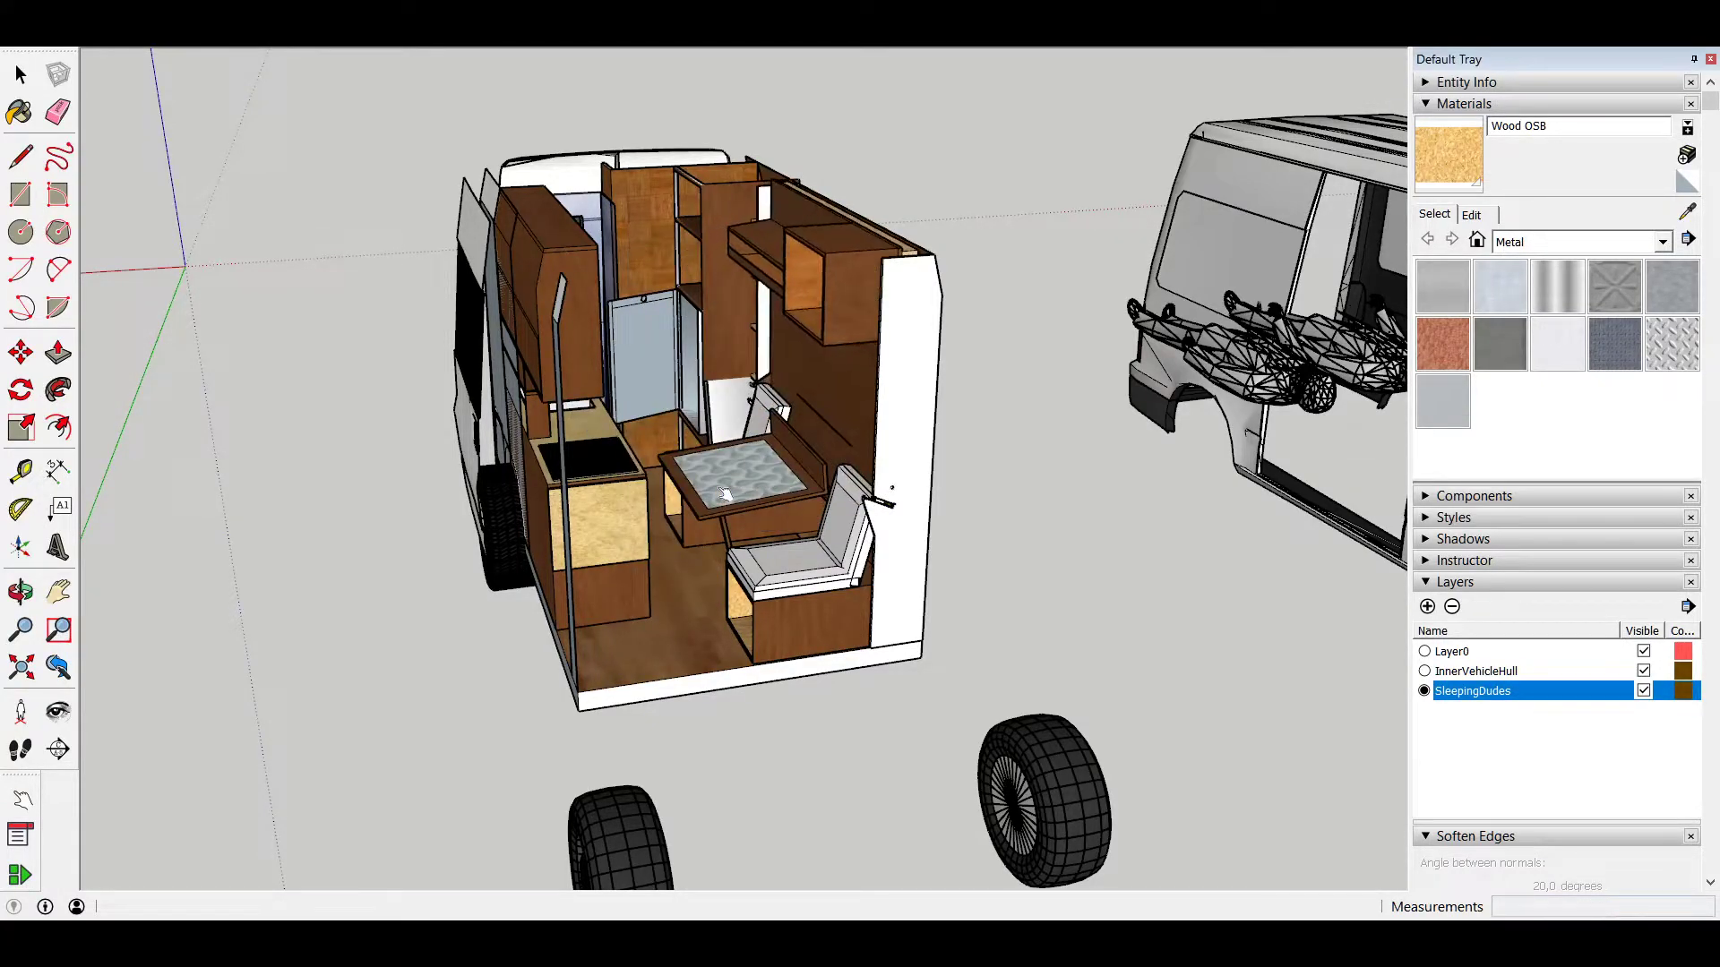
click(838, 400)
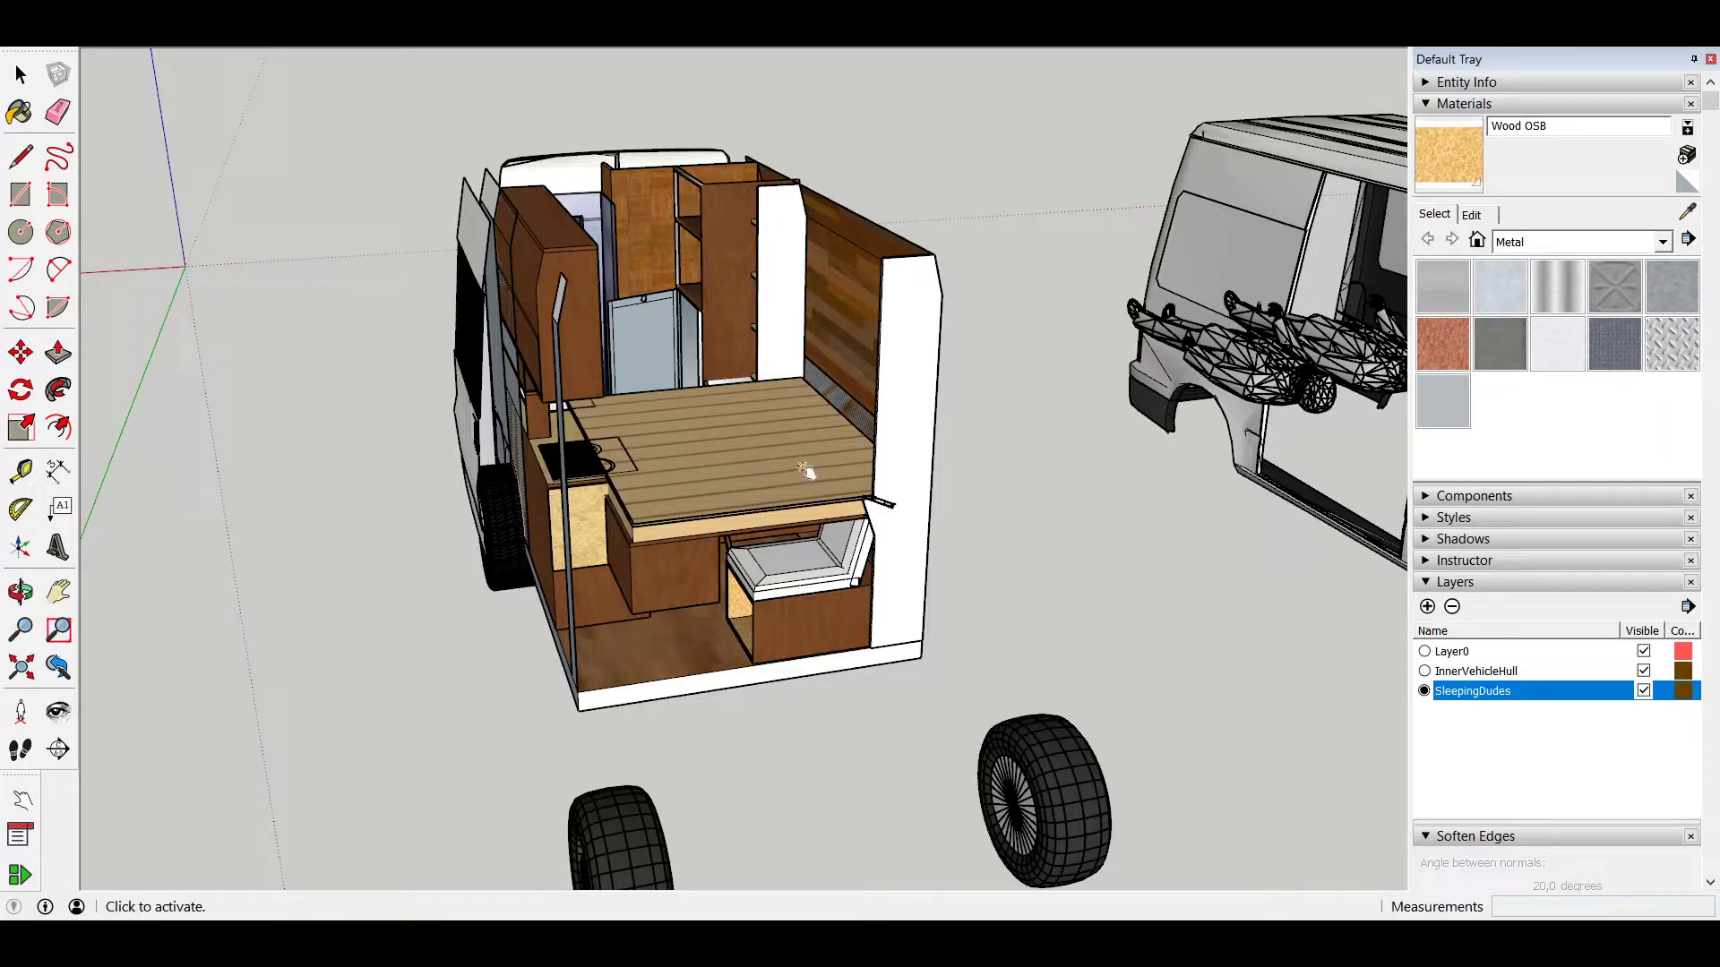
Step: Extend the kitchen countertop, folding the bed down and back up over the table
click(803, 475)
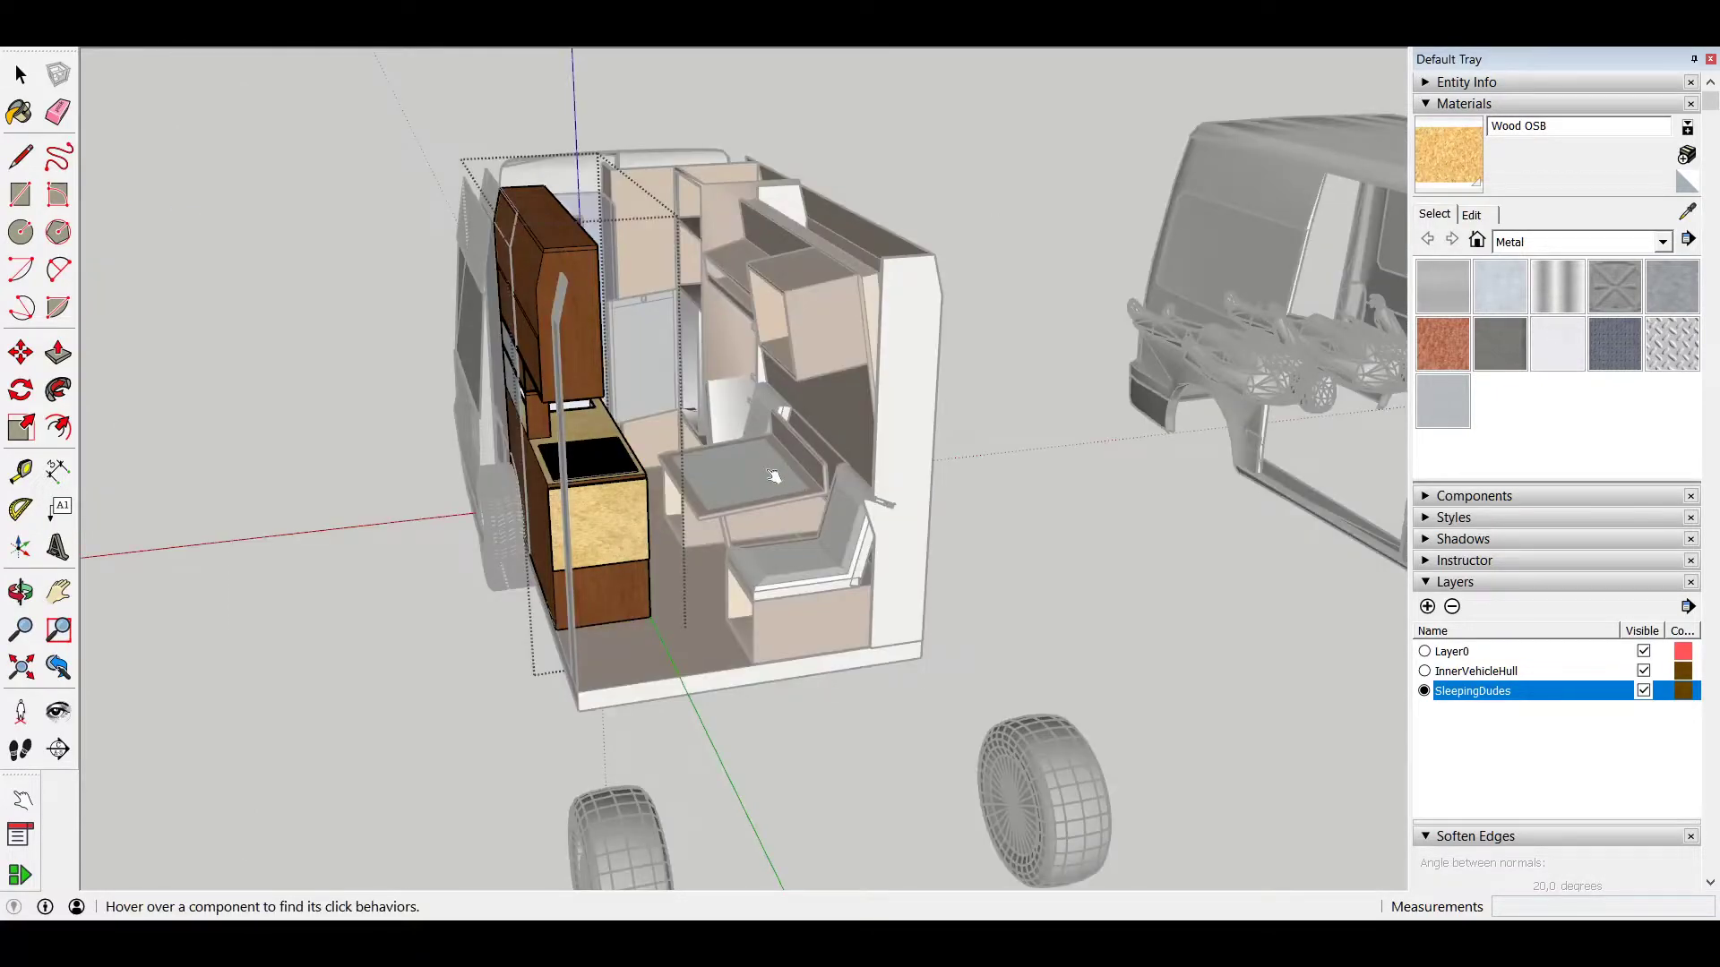
click(774, 476)
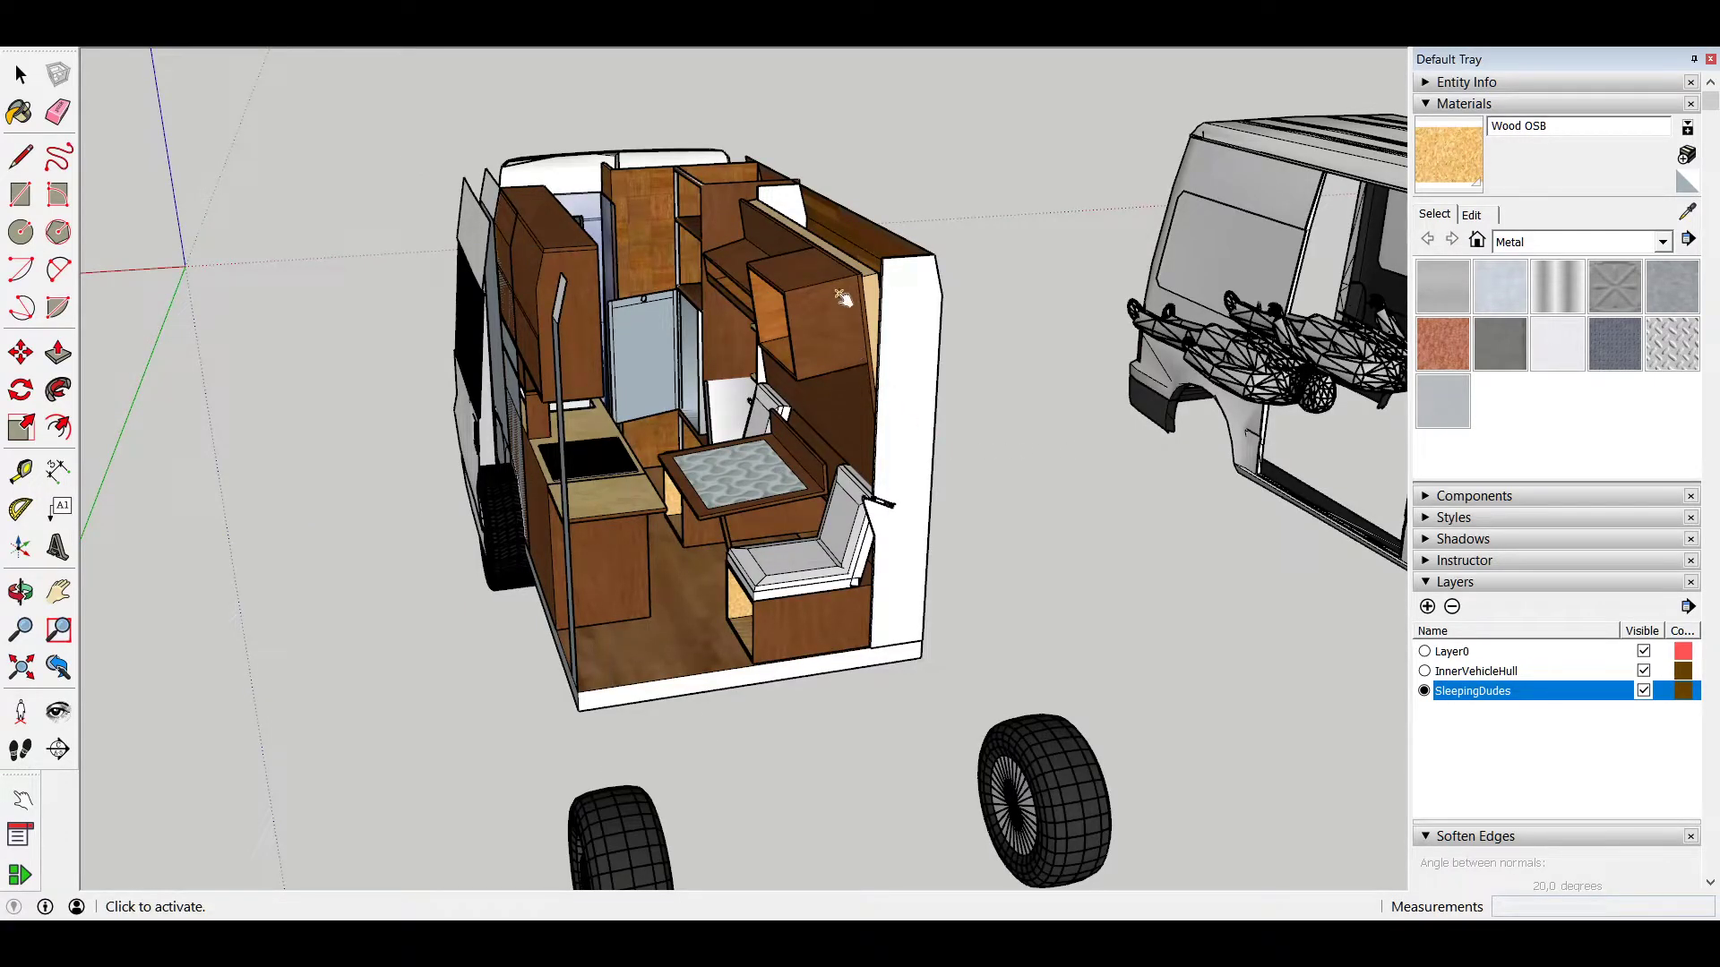
click(849, 380)
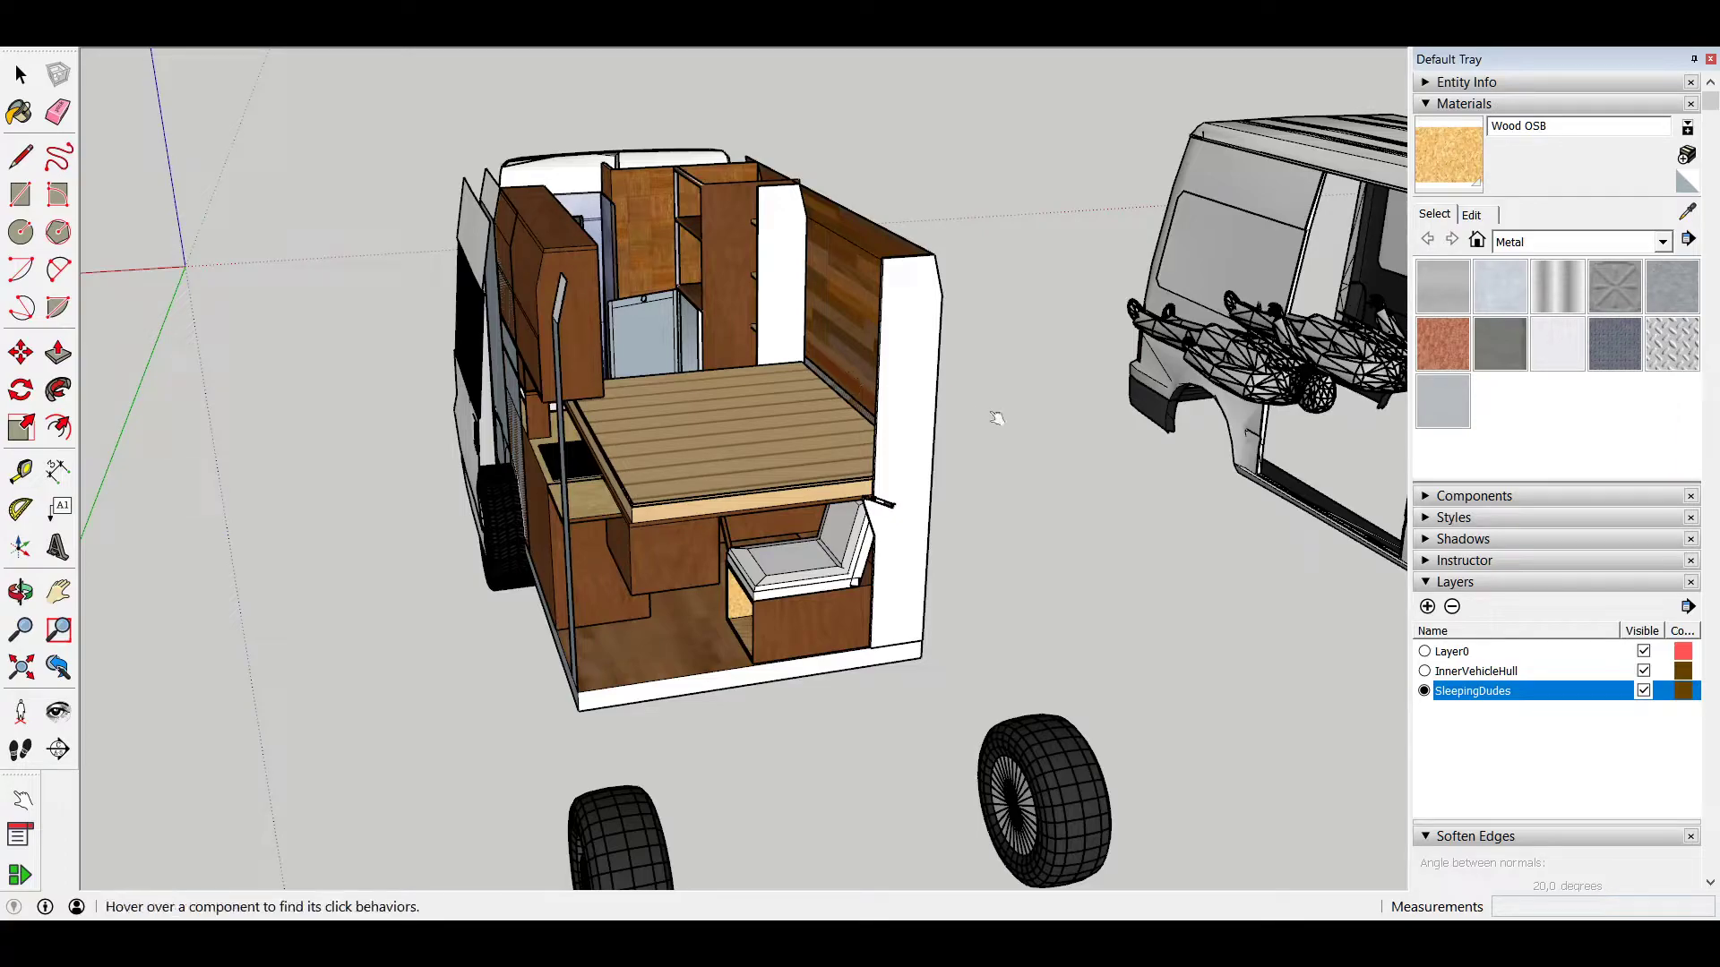
click(752, 486)
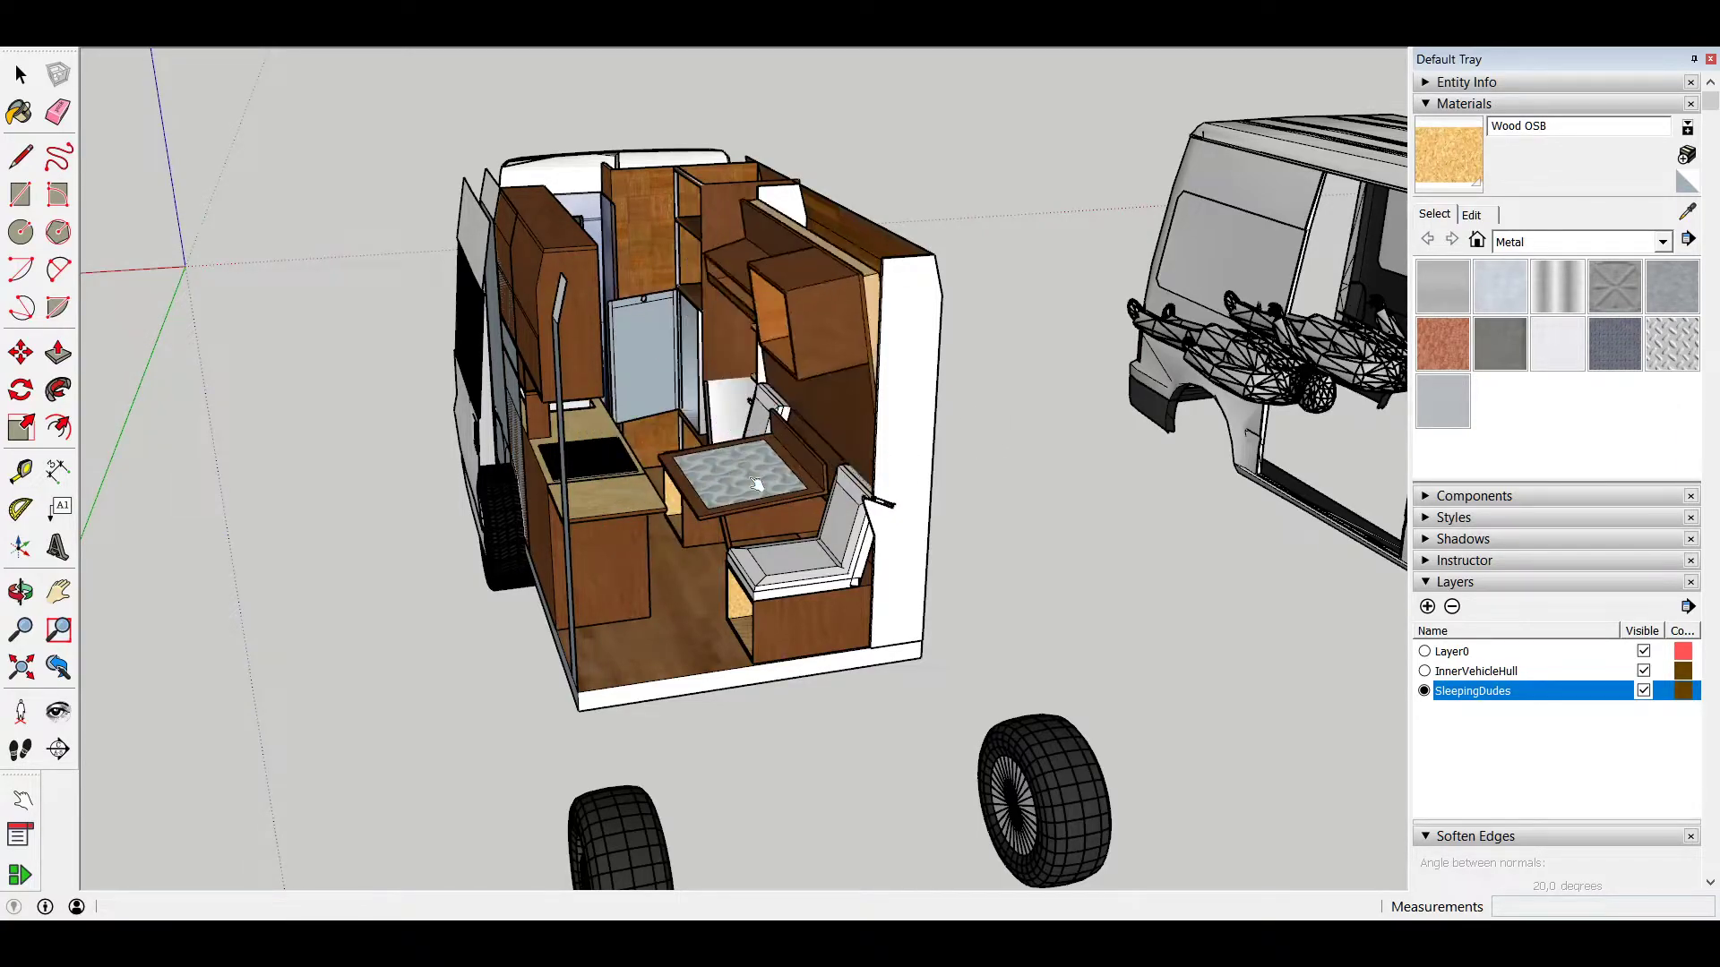
click(827, 300)
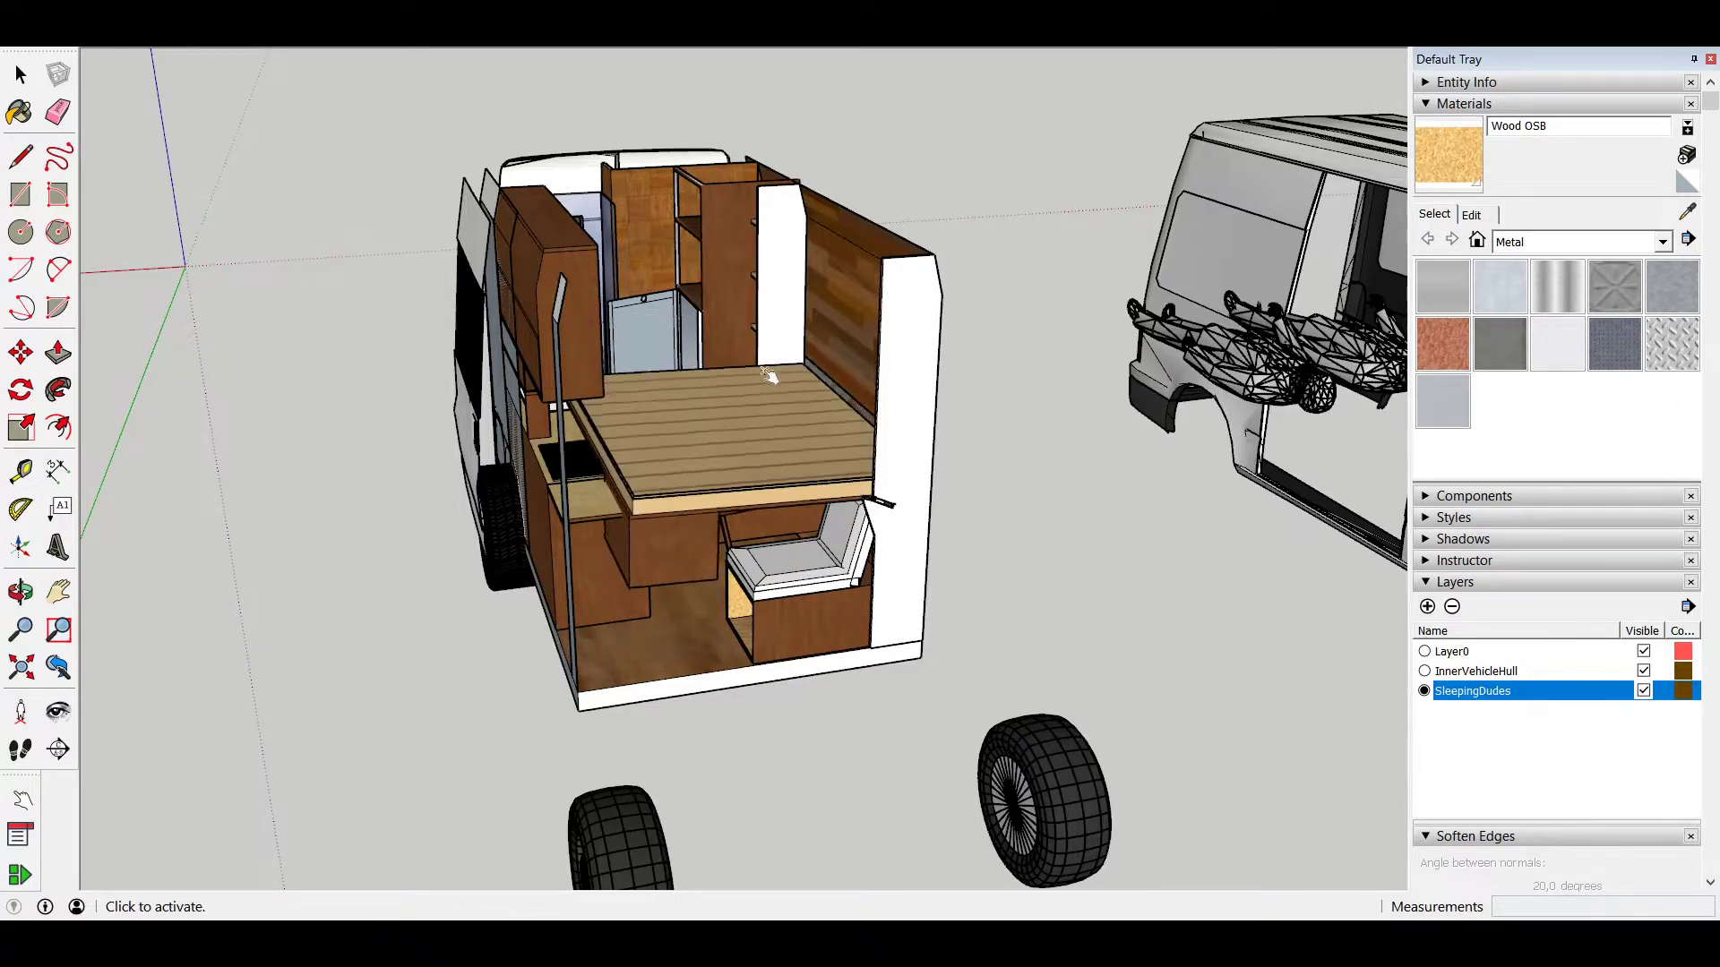
click(696, 455)
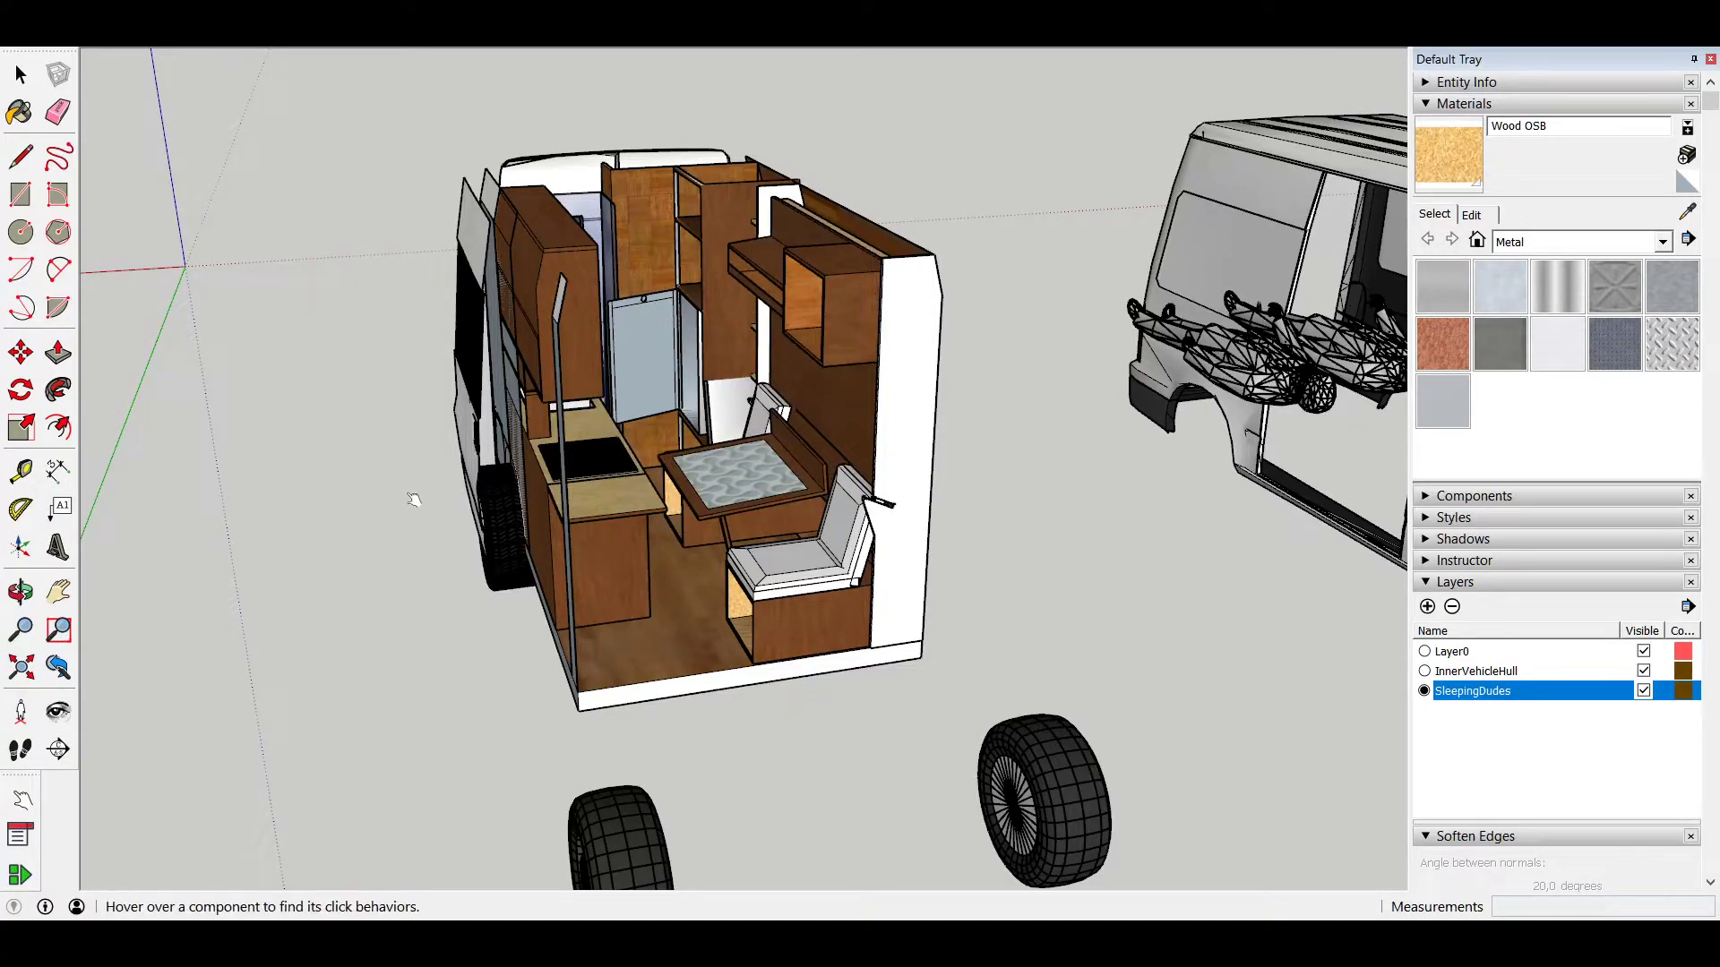
Step: Inside the kitchen group, swing open the lower kitchen cabinet door
key(space)
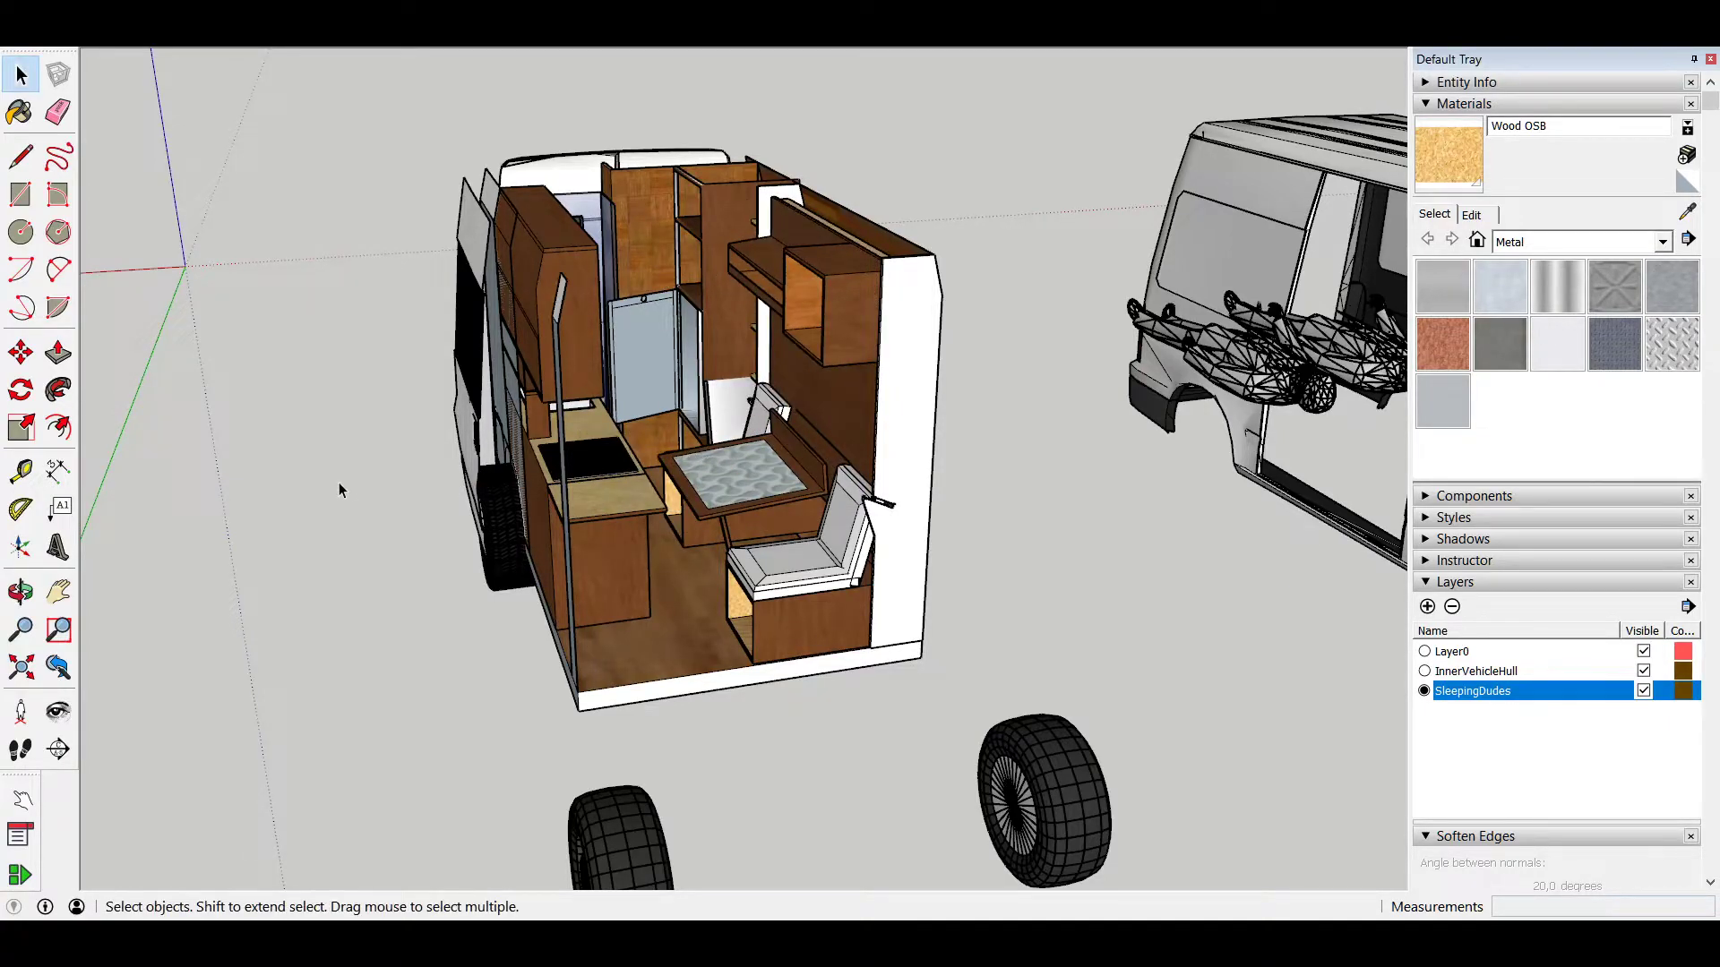
double_click(595, 509)
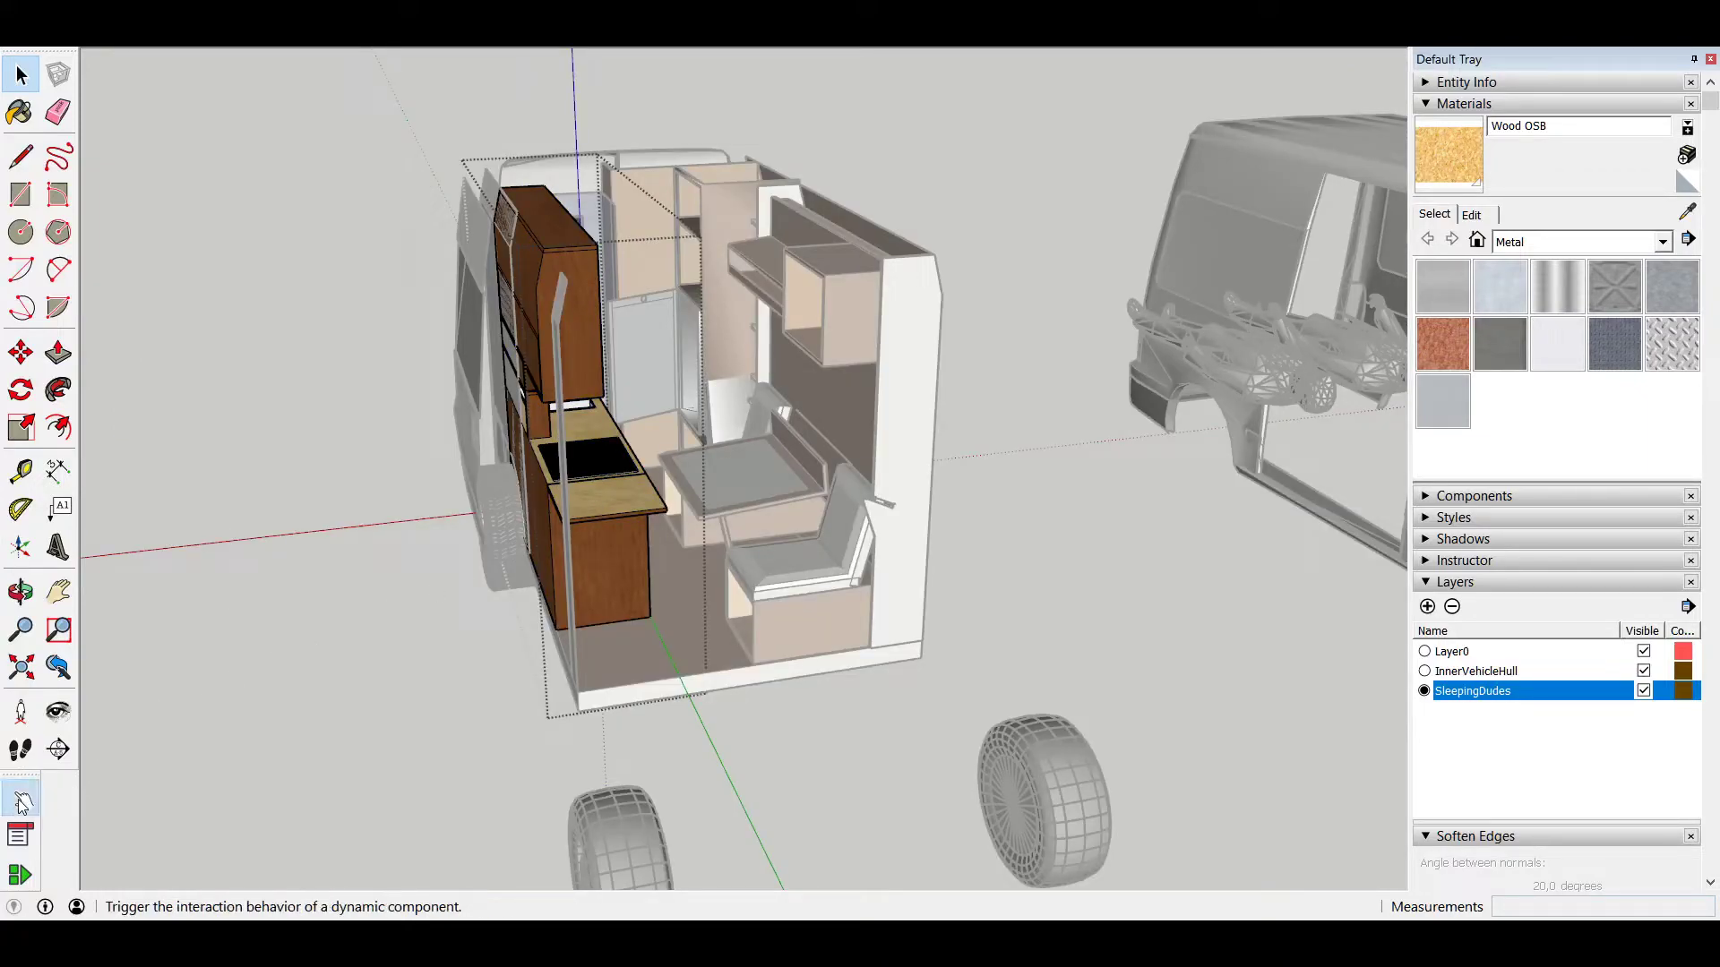
click(22, 803)
click(609, 503)
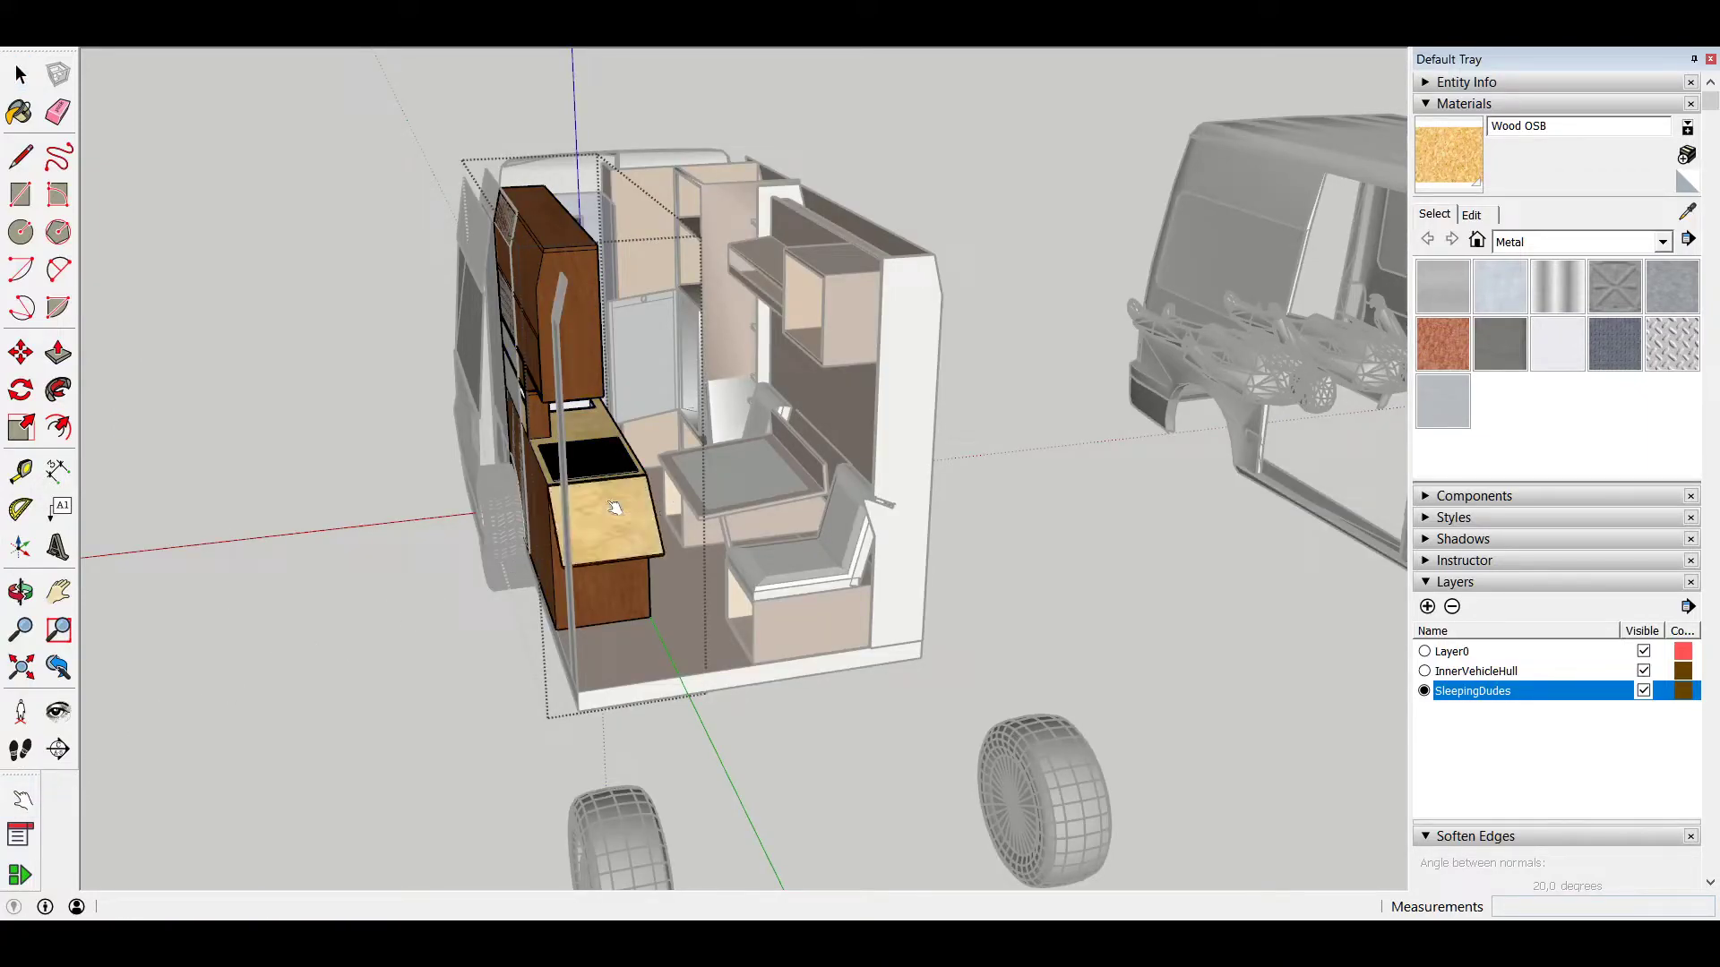
Step: Exit the kitchen group and fold the cabinet and table down into the bed
key(space)
click(245, 394)
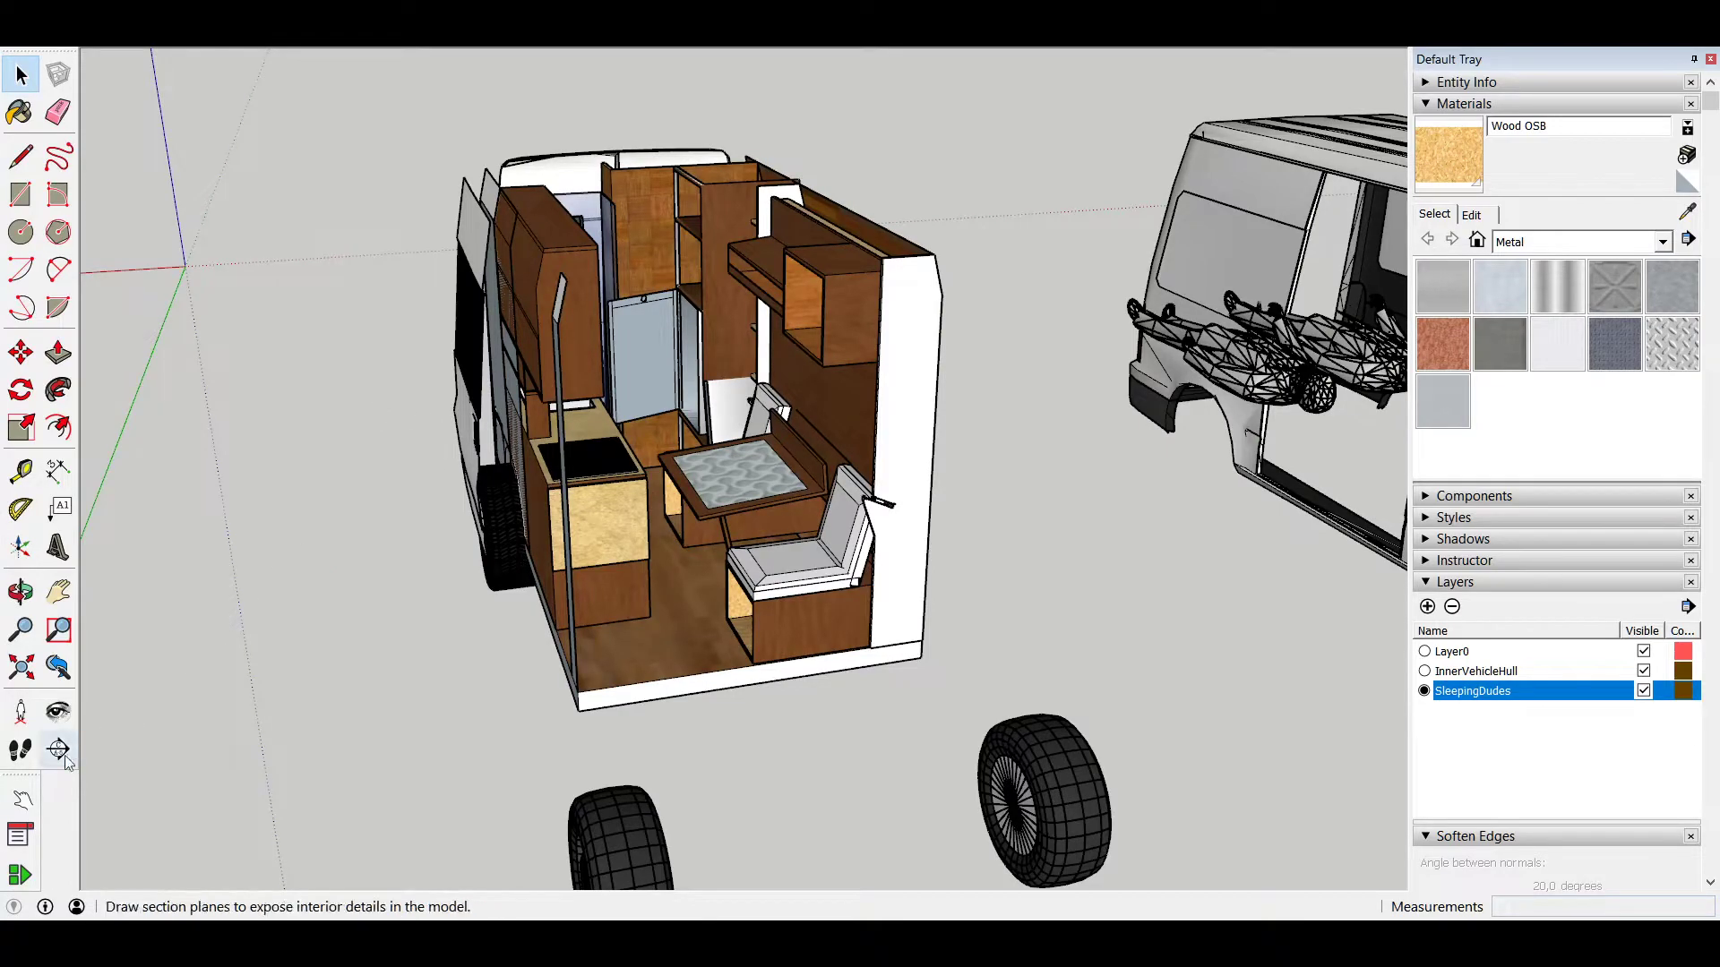
click(22, 803)
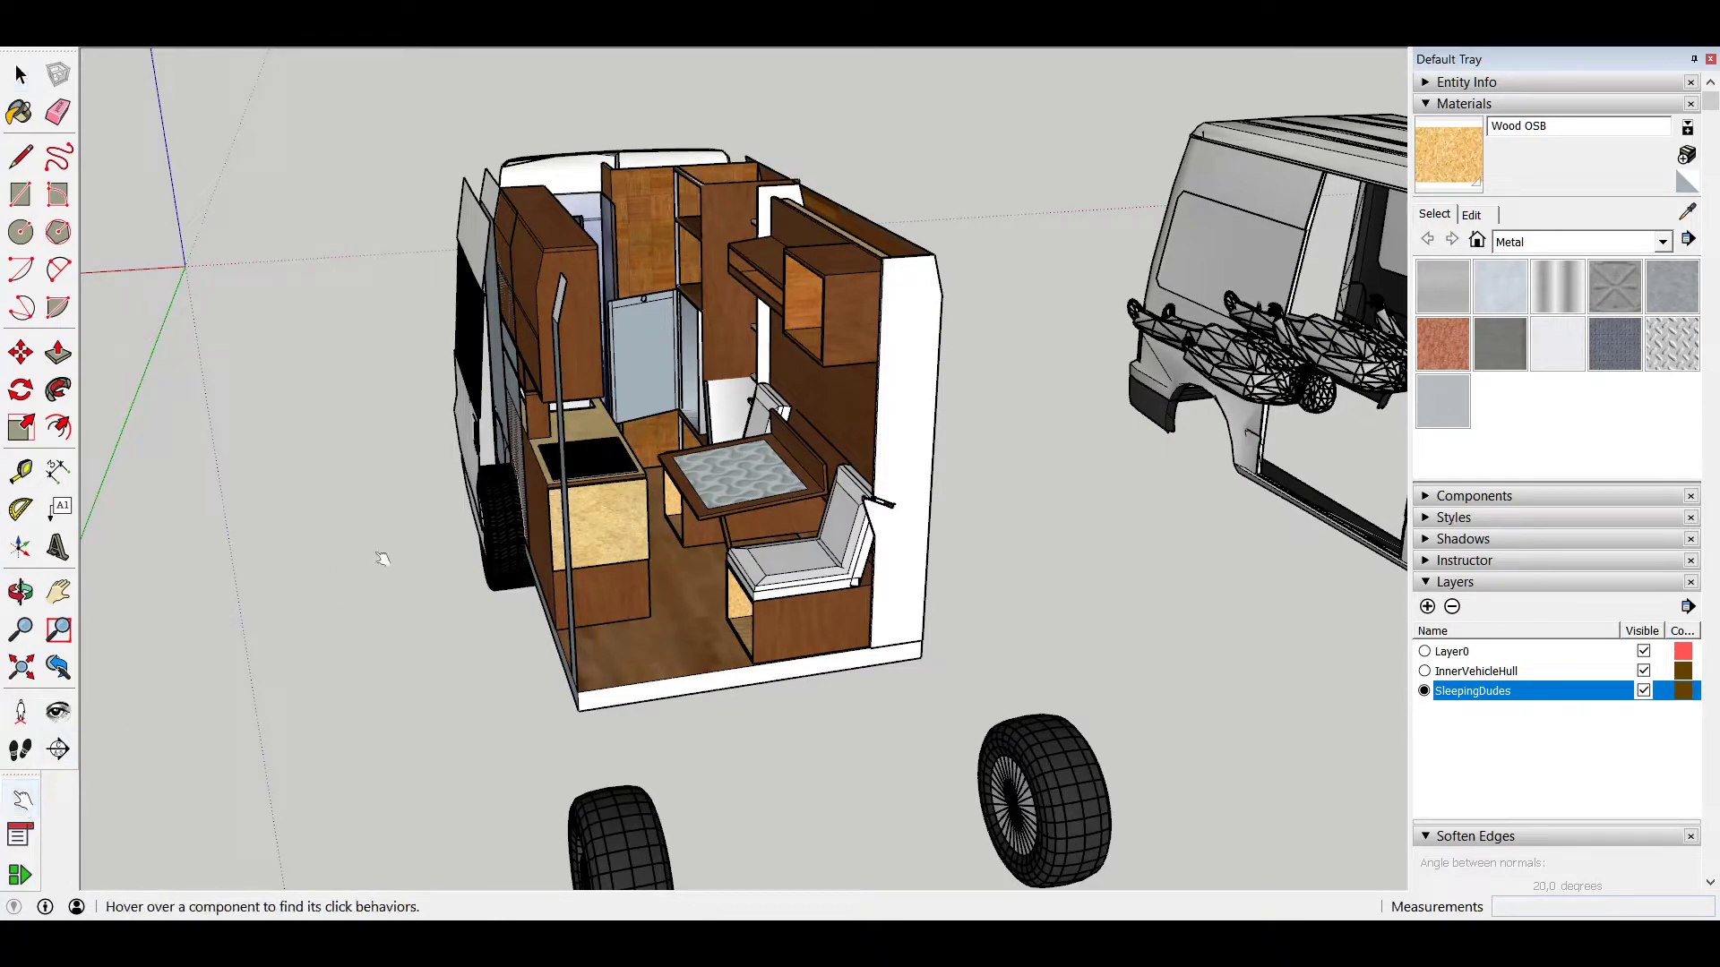
click(803, 320)
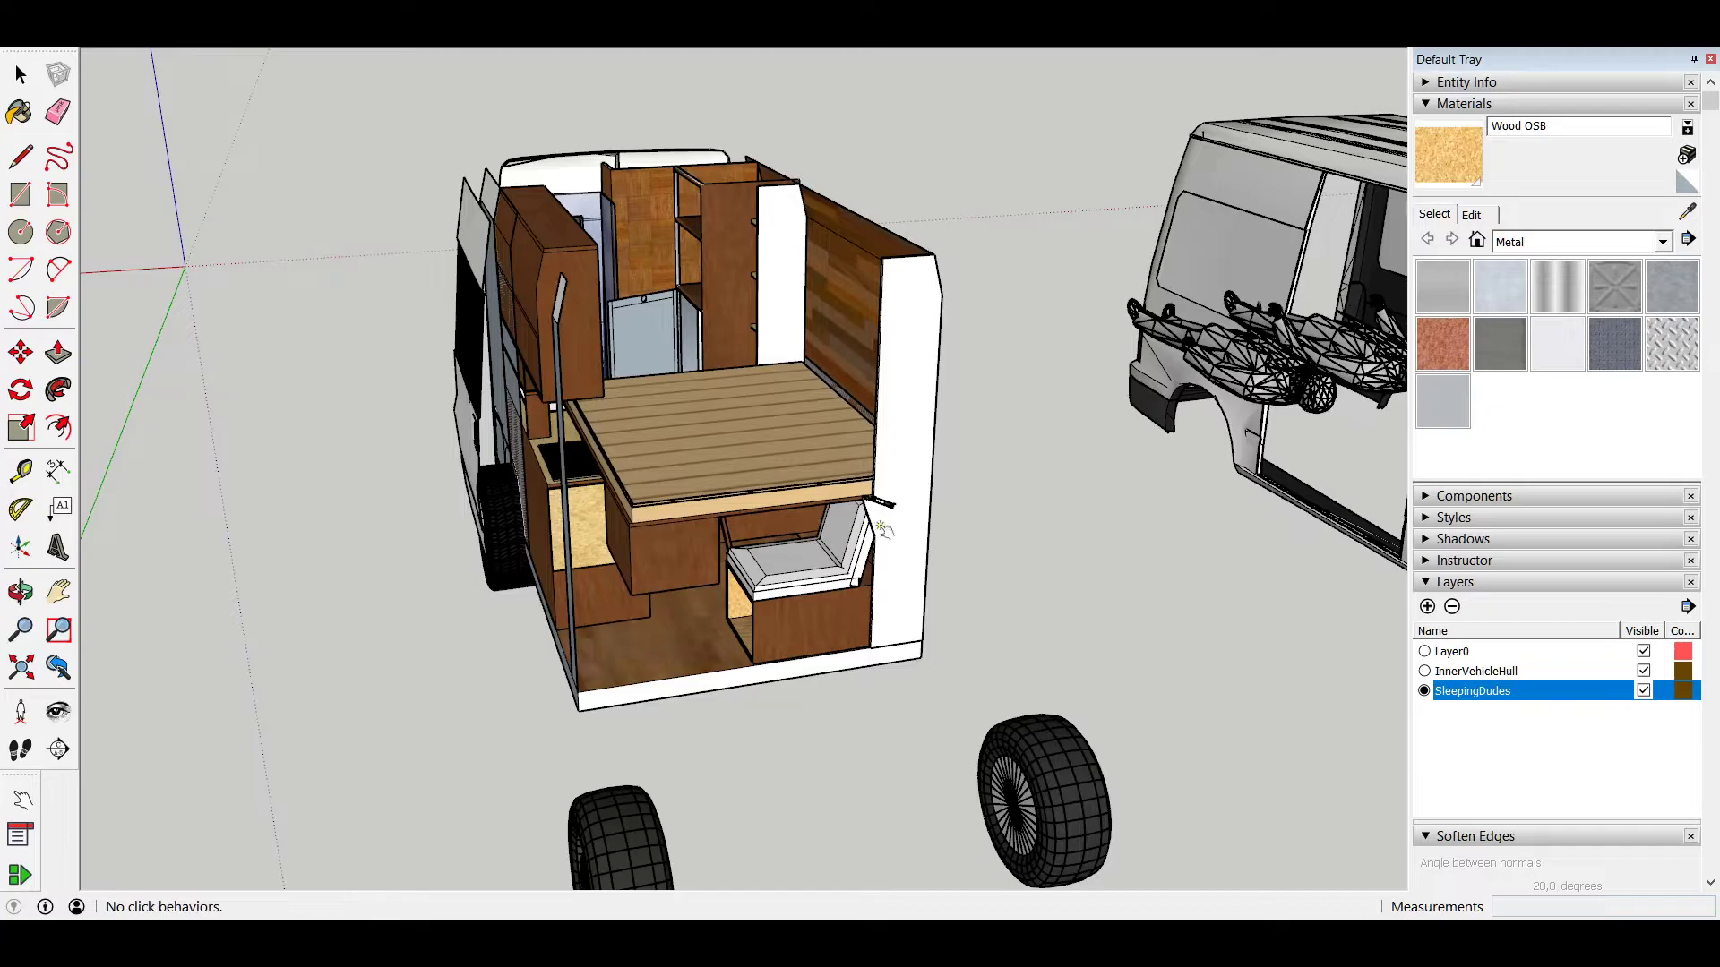
scroll(883, 528, up, 10)
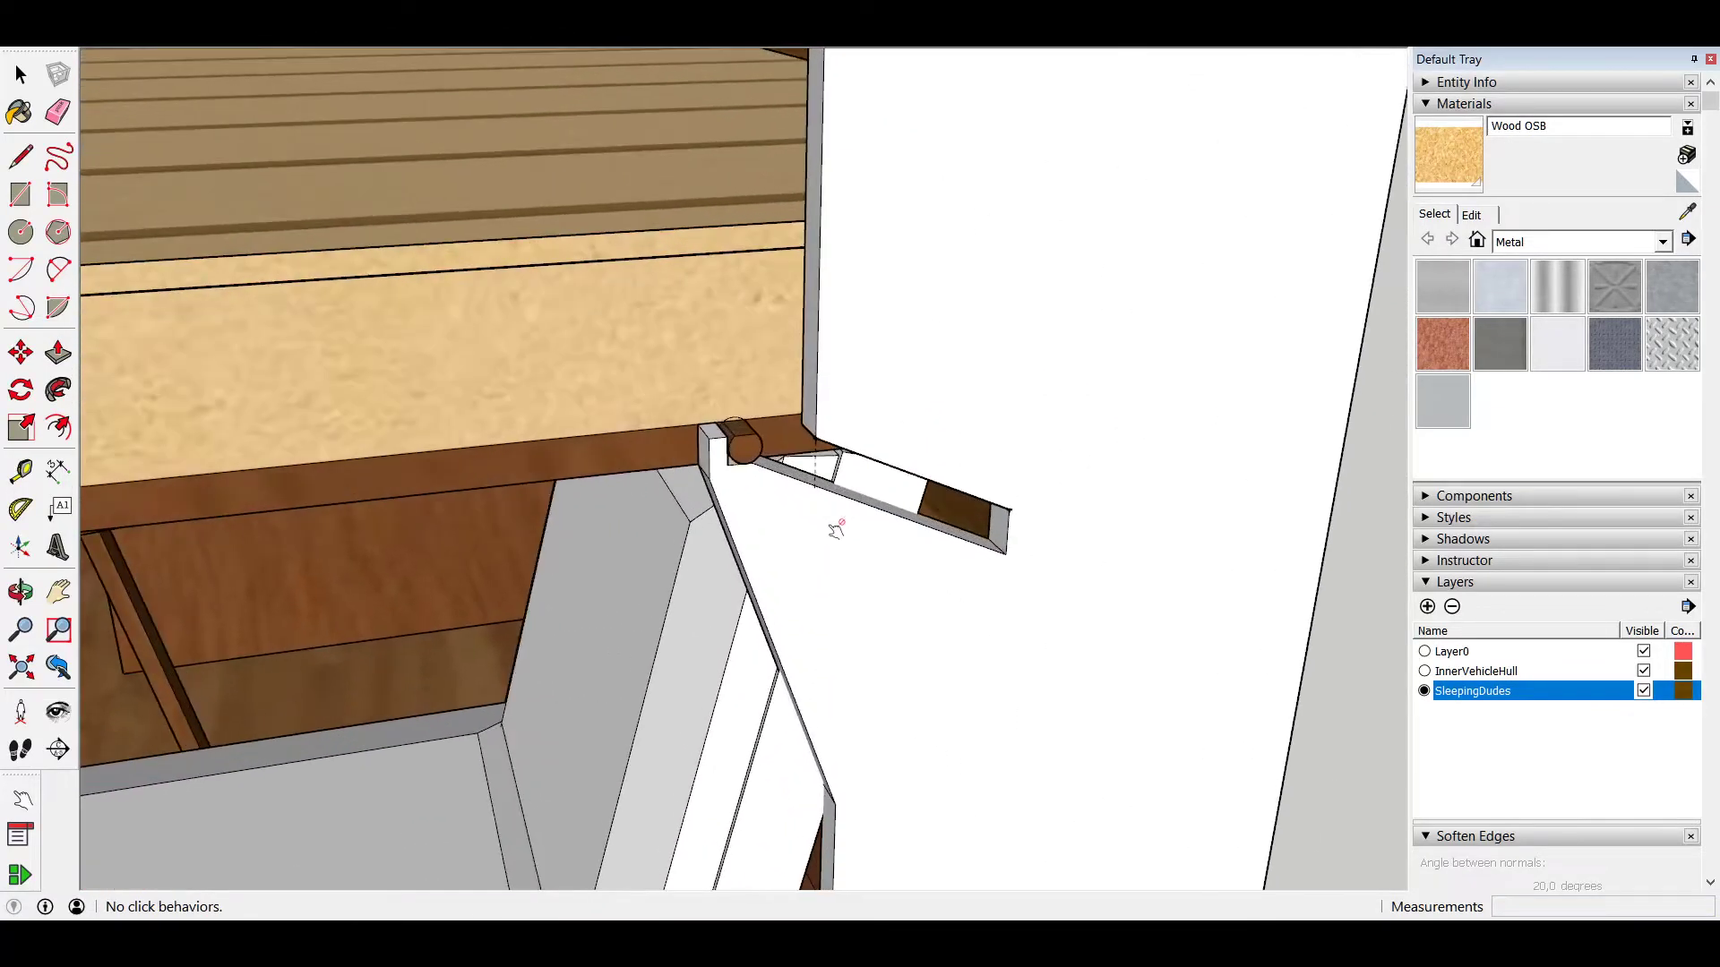
scroll(447, 542, down, 10)
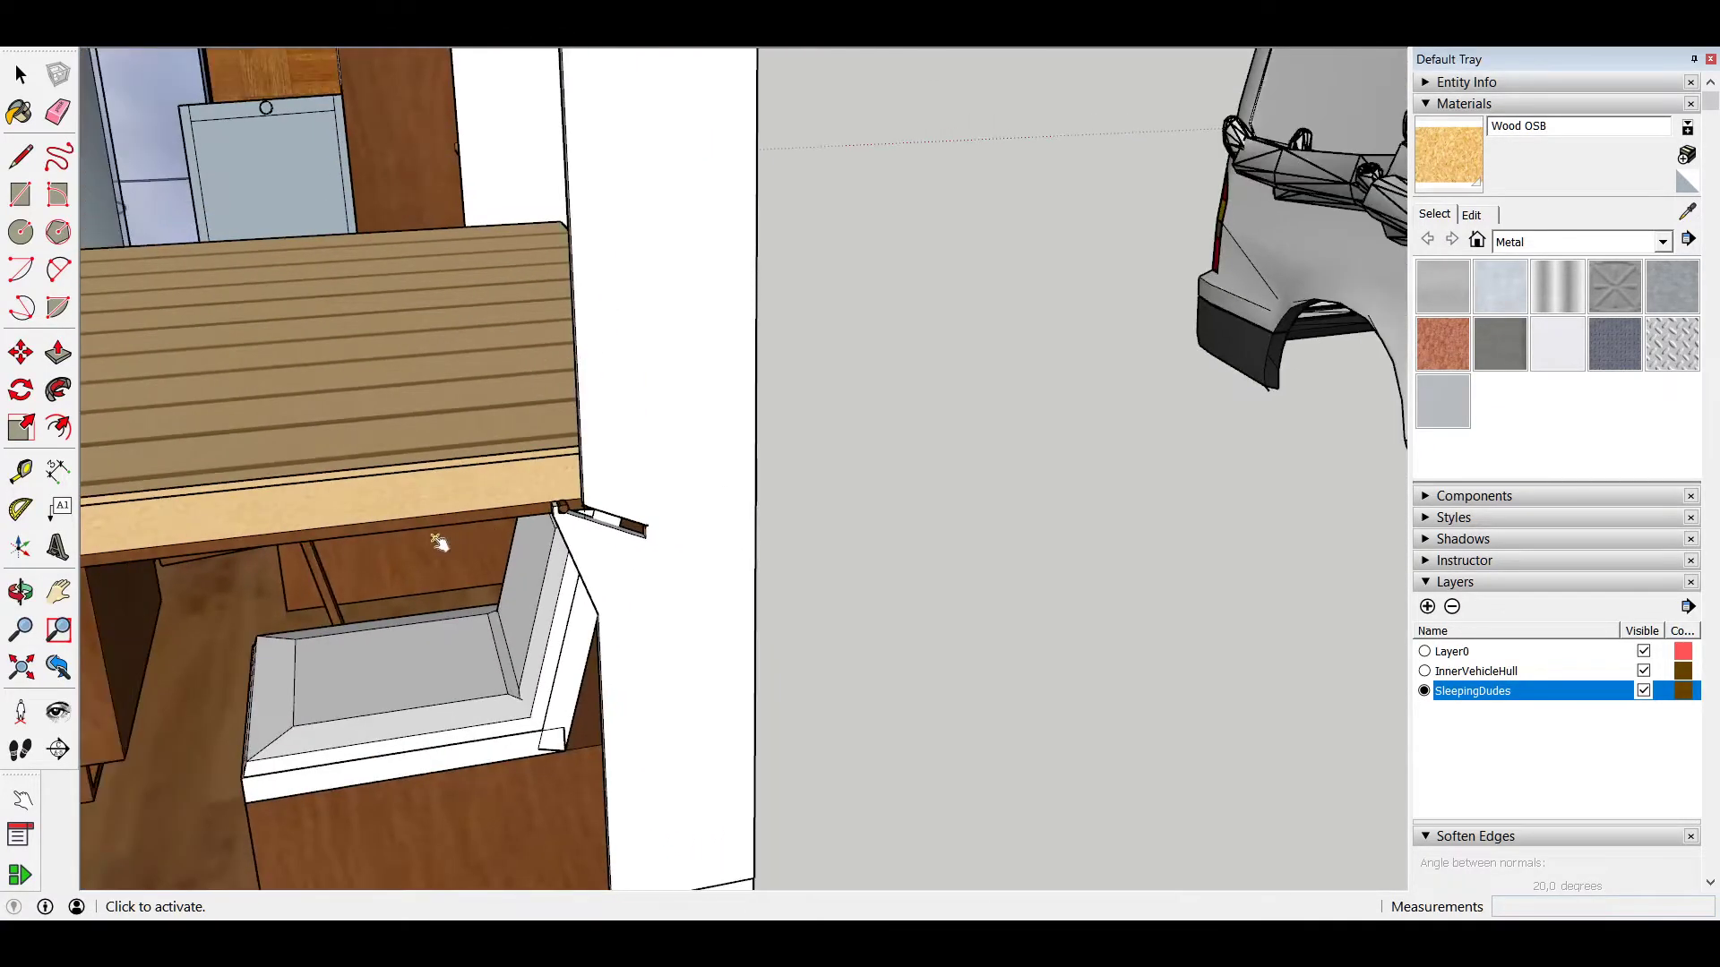
middle_drag(394, 541, 466, 251)
scroll(508, 266, up, 10)
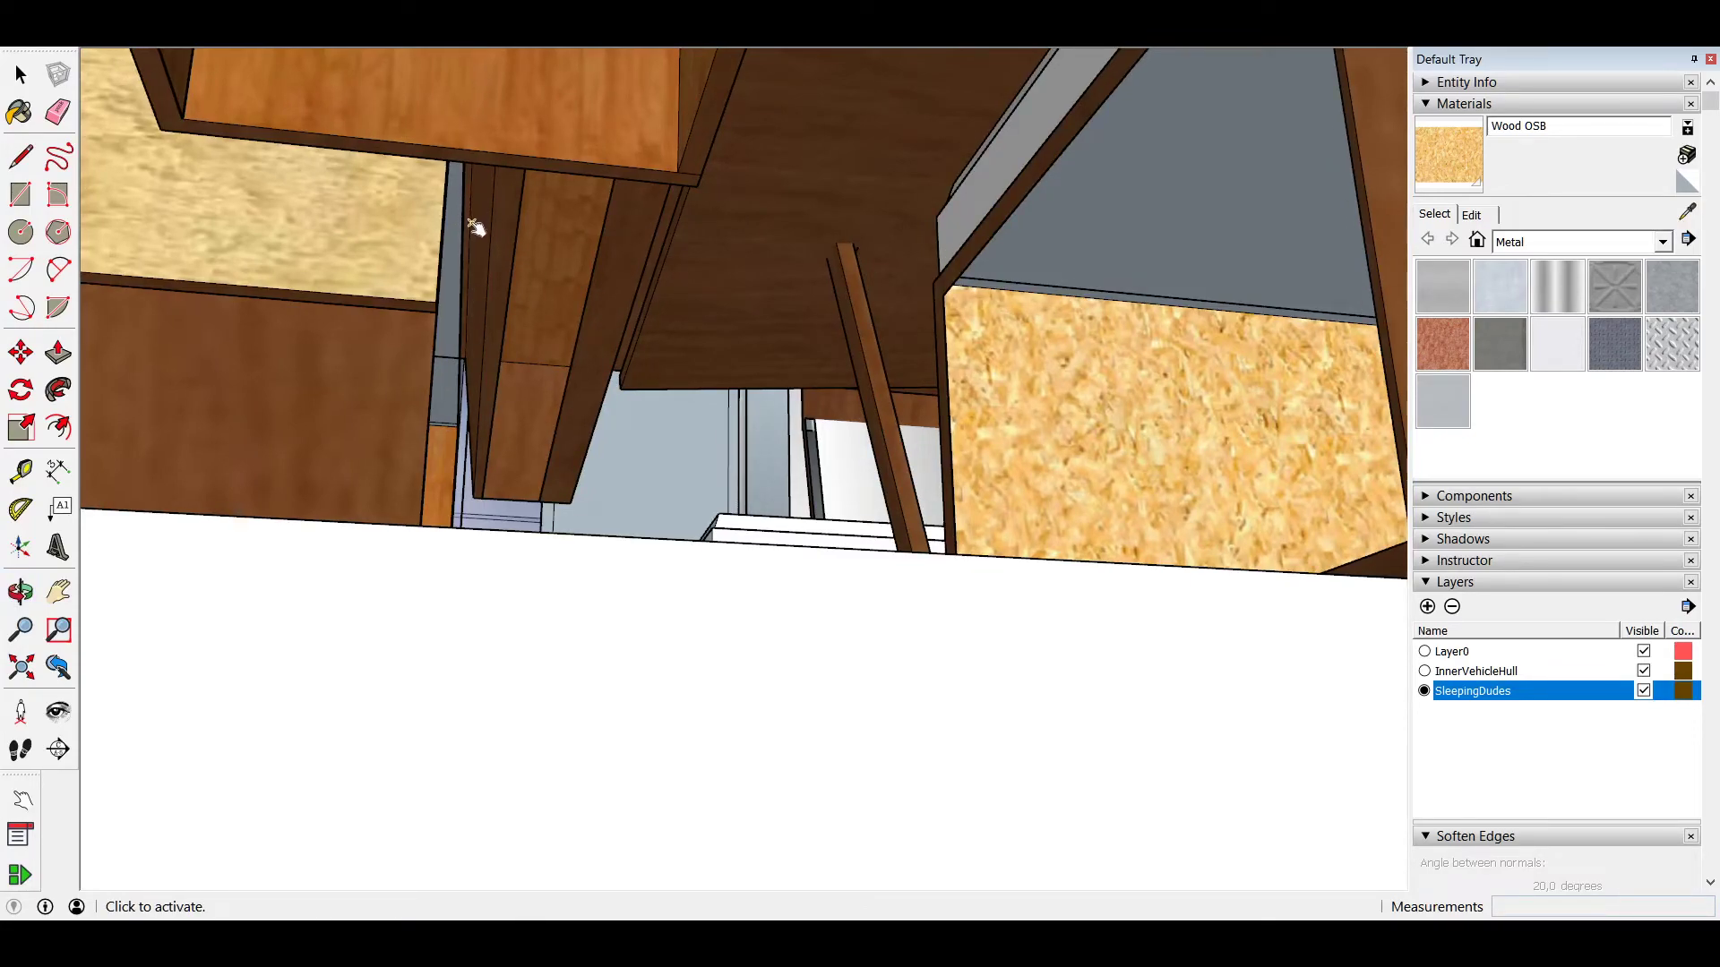
middle_drag(548, 138, 562, 467)
scroll(878, 277, down, 5)
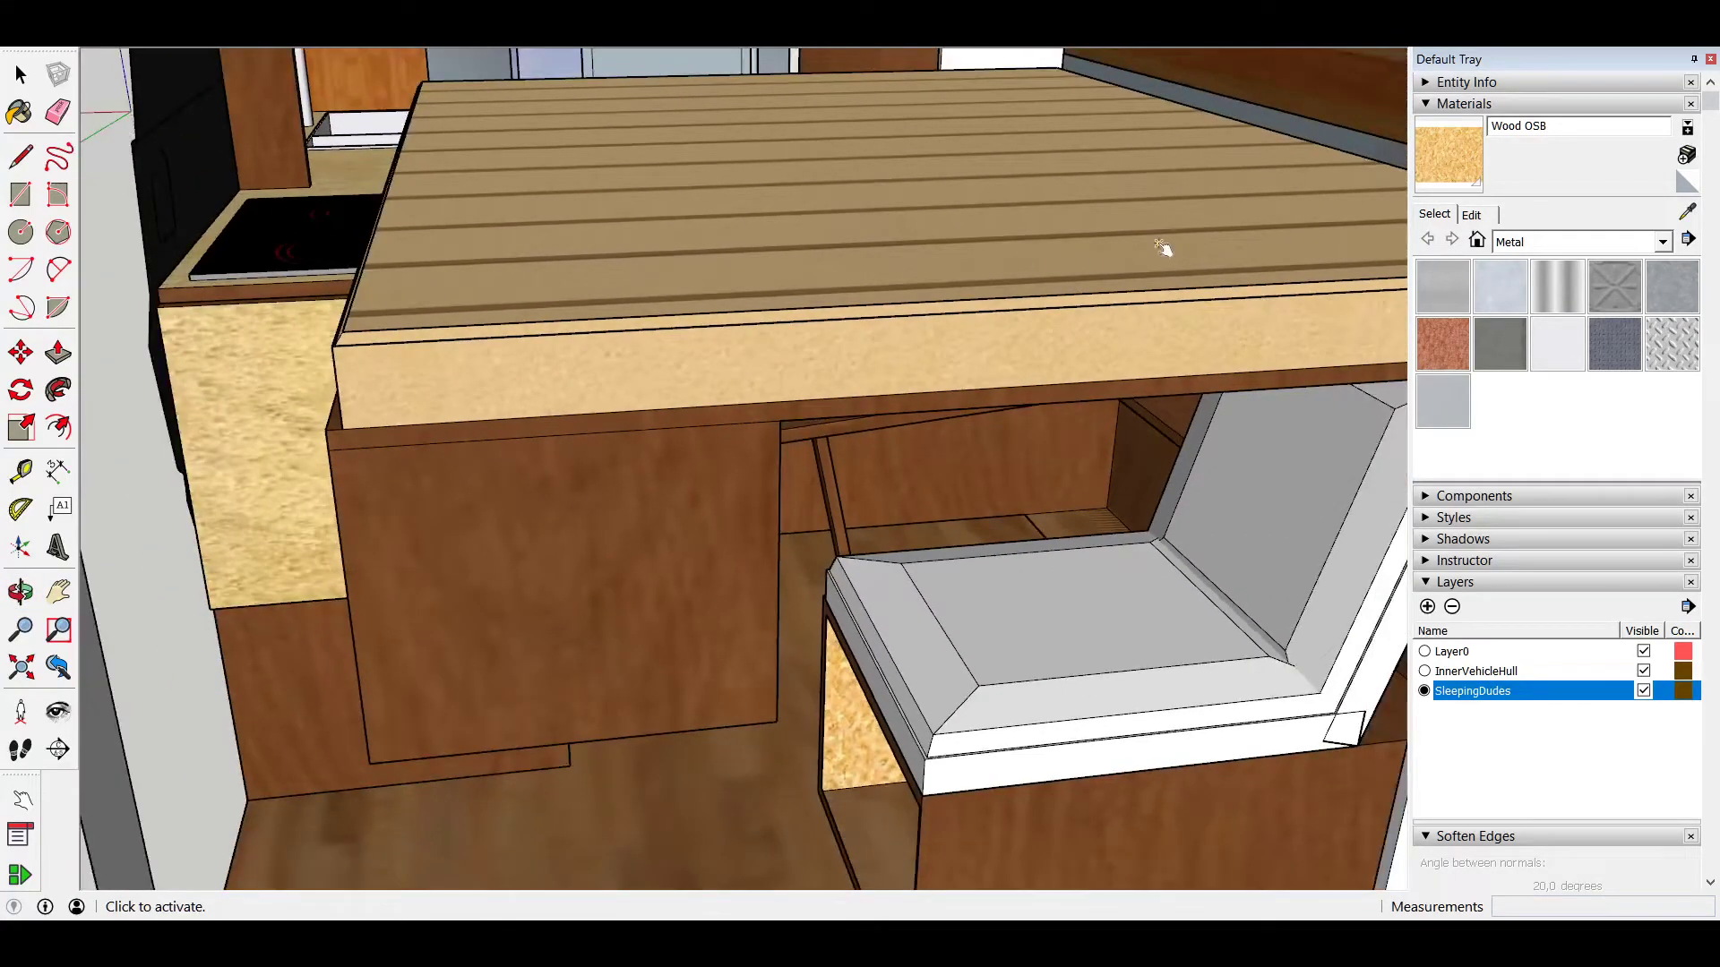
middle_drag(1164, 254, 1182, 426)
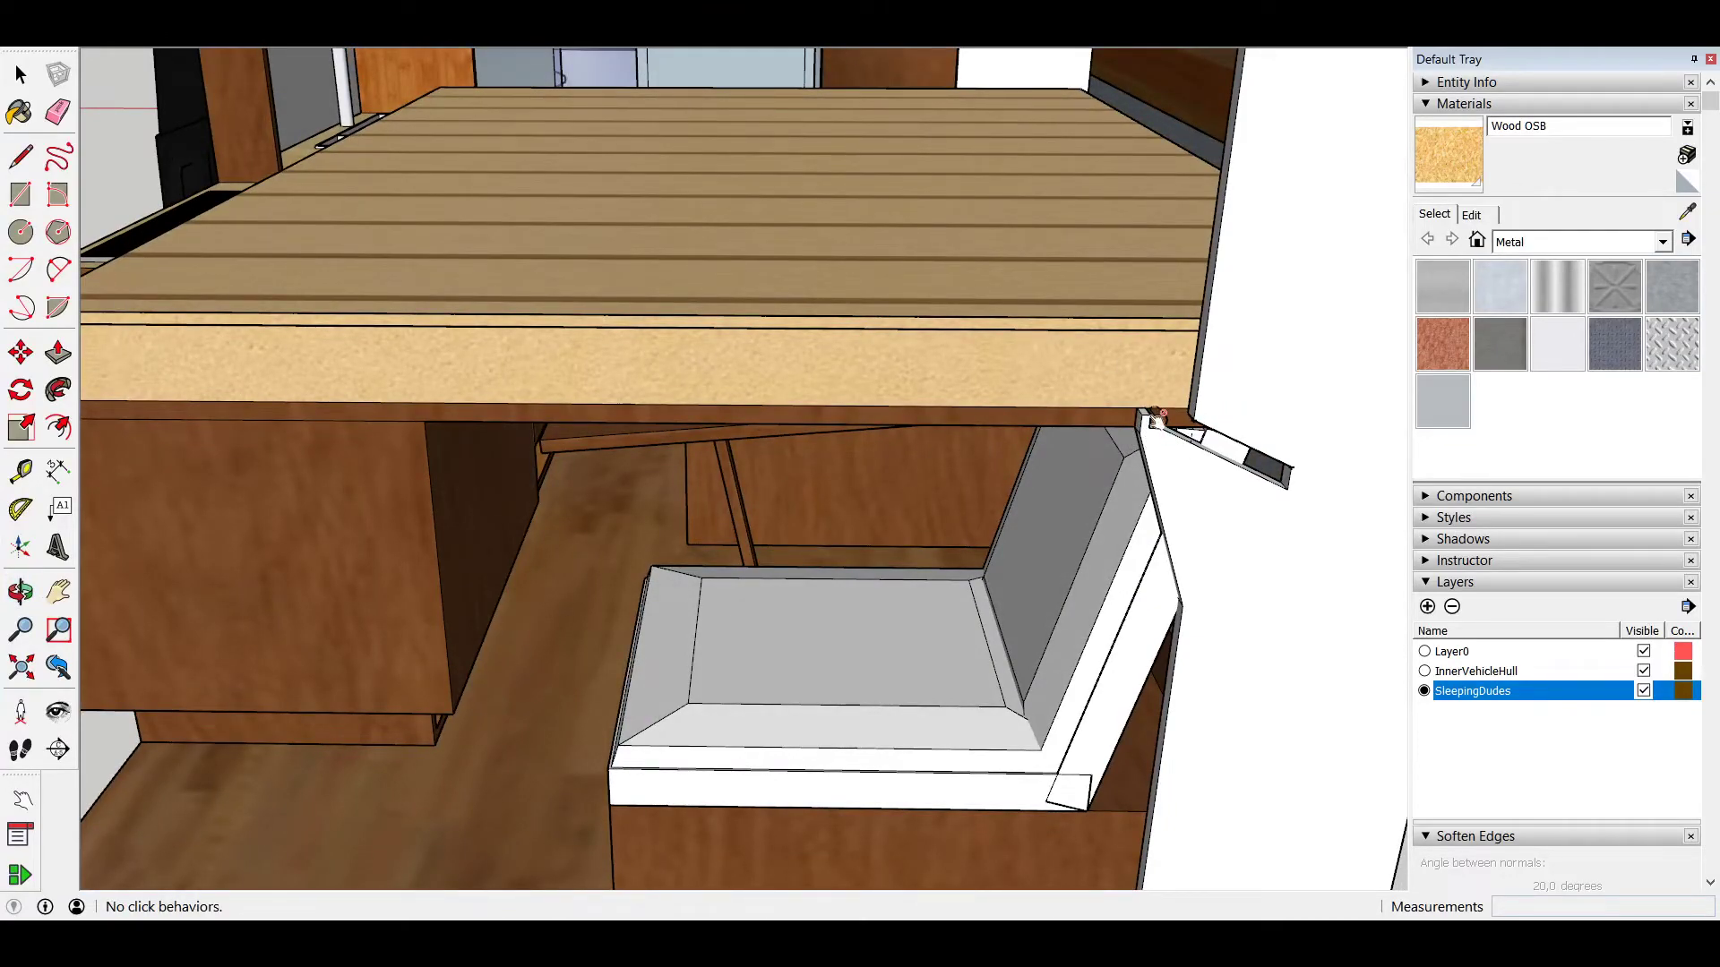
scroll(1156, 419, down, 2)
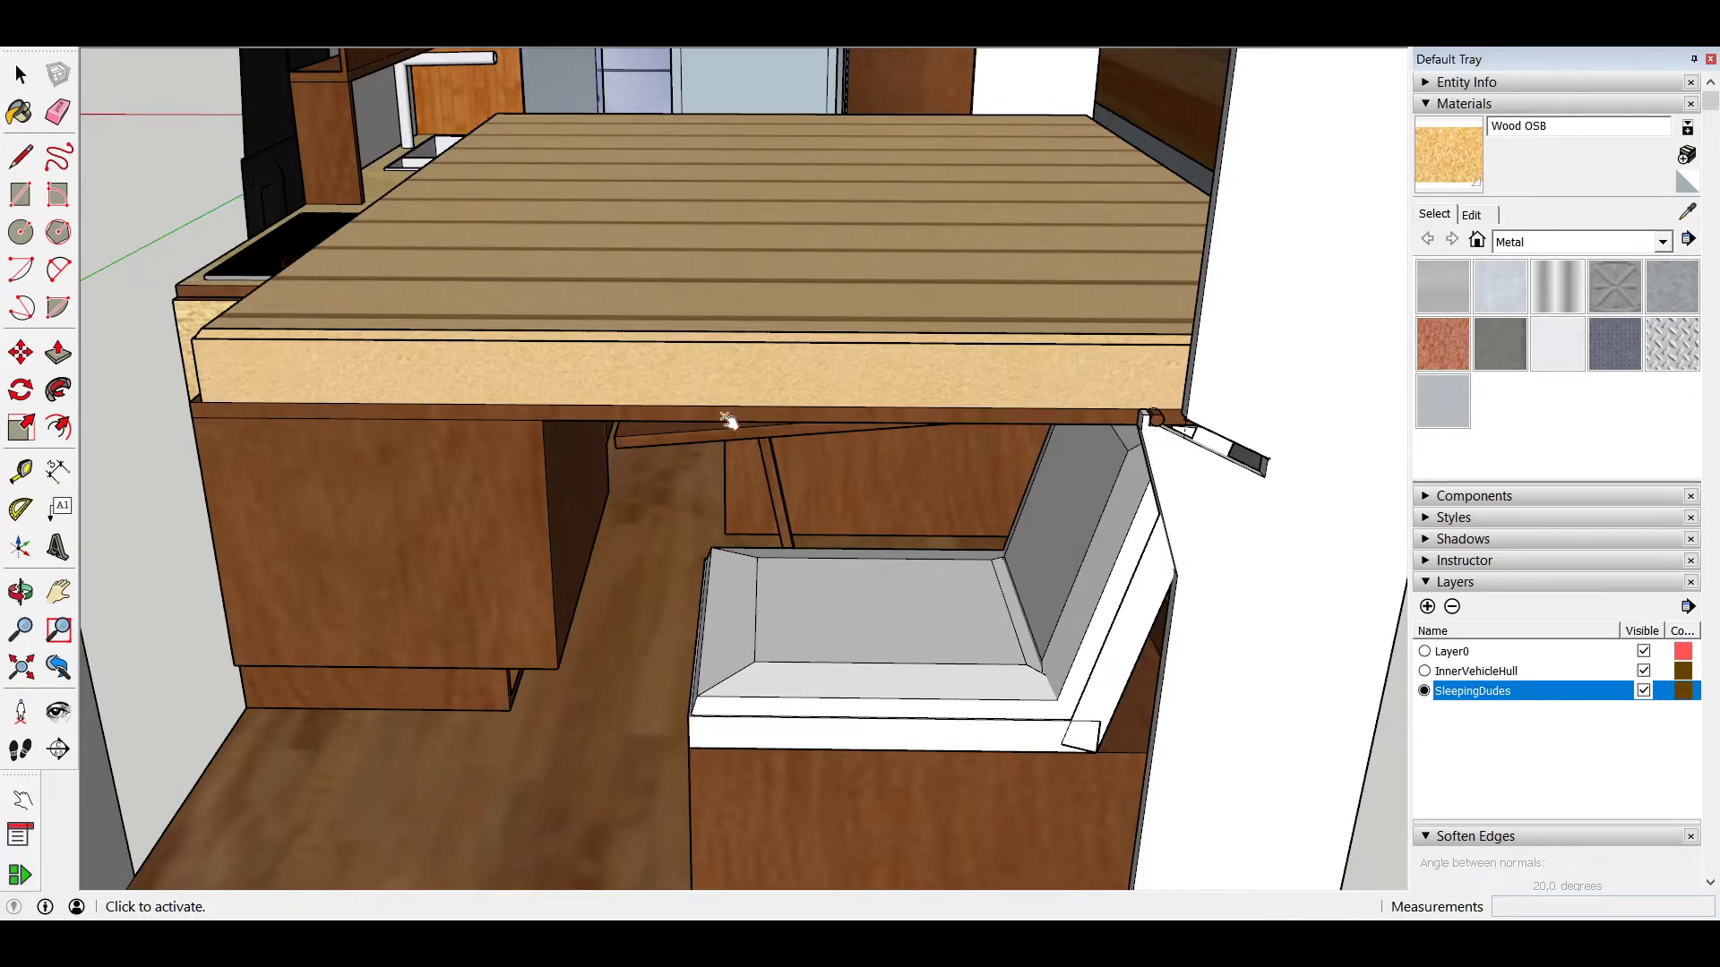
middle_drag(576, 362, 707, 372)
scroll(707, 372, down, 3)
middle_drag(702, 295, 775, 459)
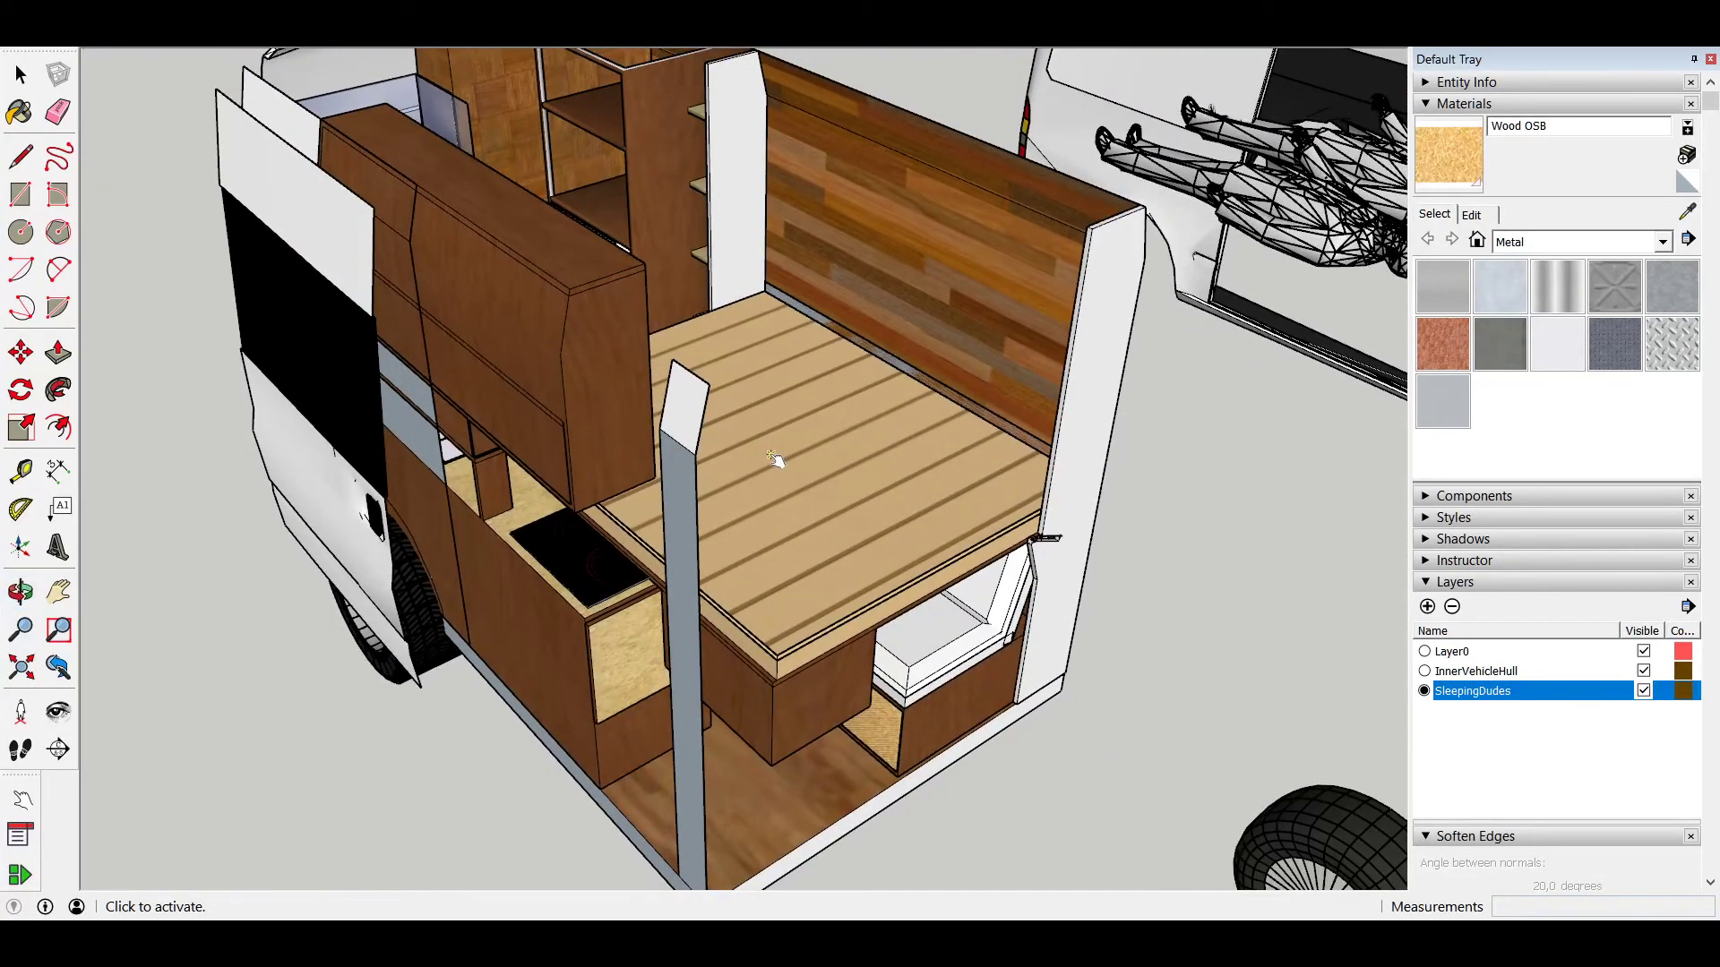